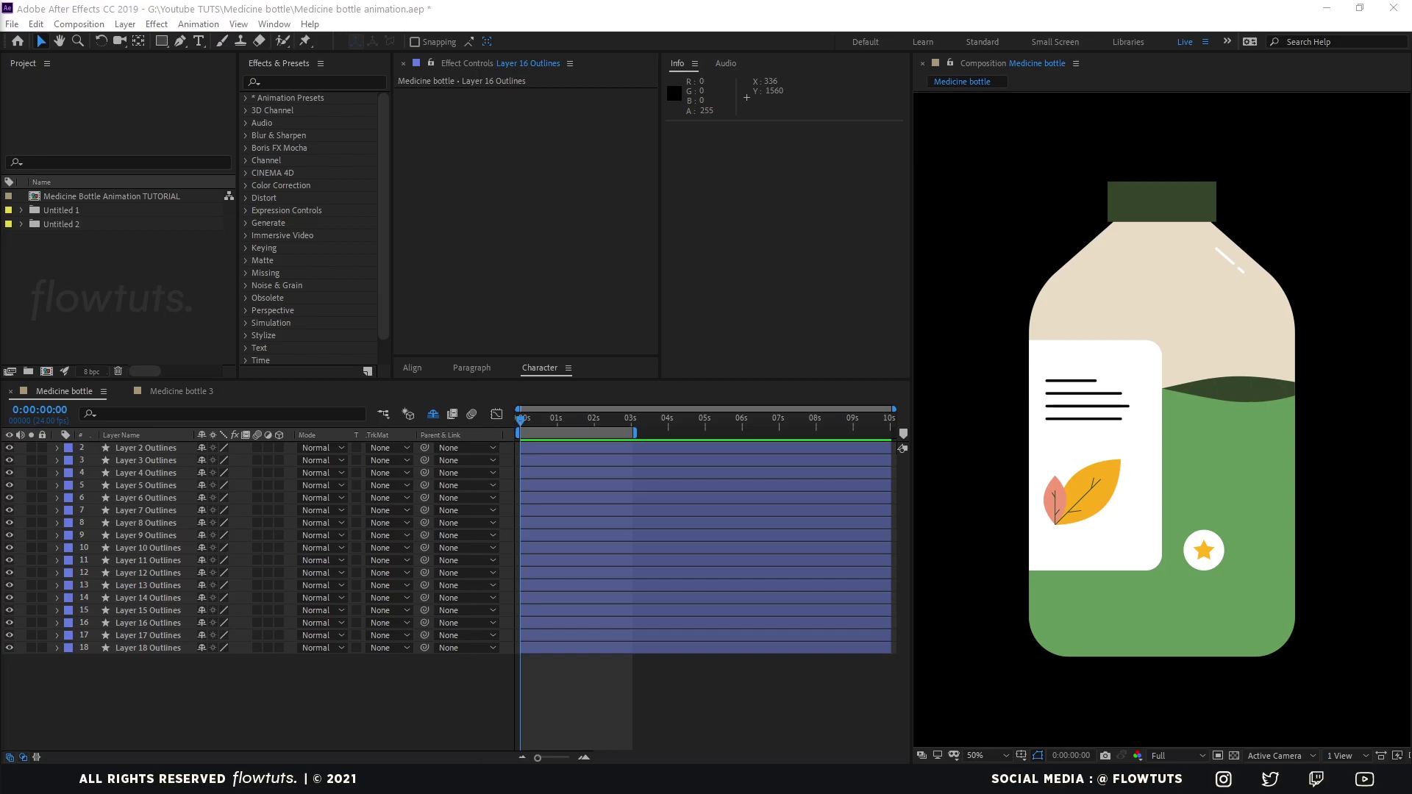
# Rename Layer 18 Outlines as BG, Layer 17 Outlines as Bottle Cap and Layer 16 Outlines as Bottle
pyautogui.click(165, 648)
pyautogui.press('Return')
pyautogui.write('BG')
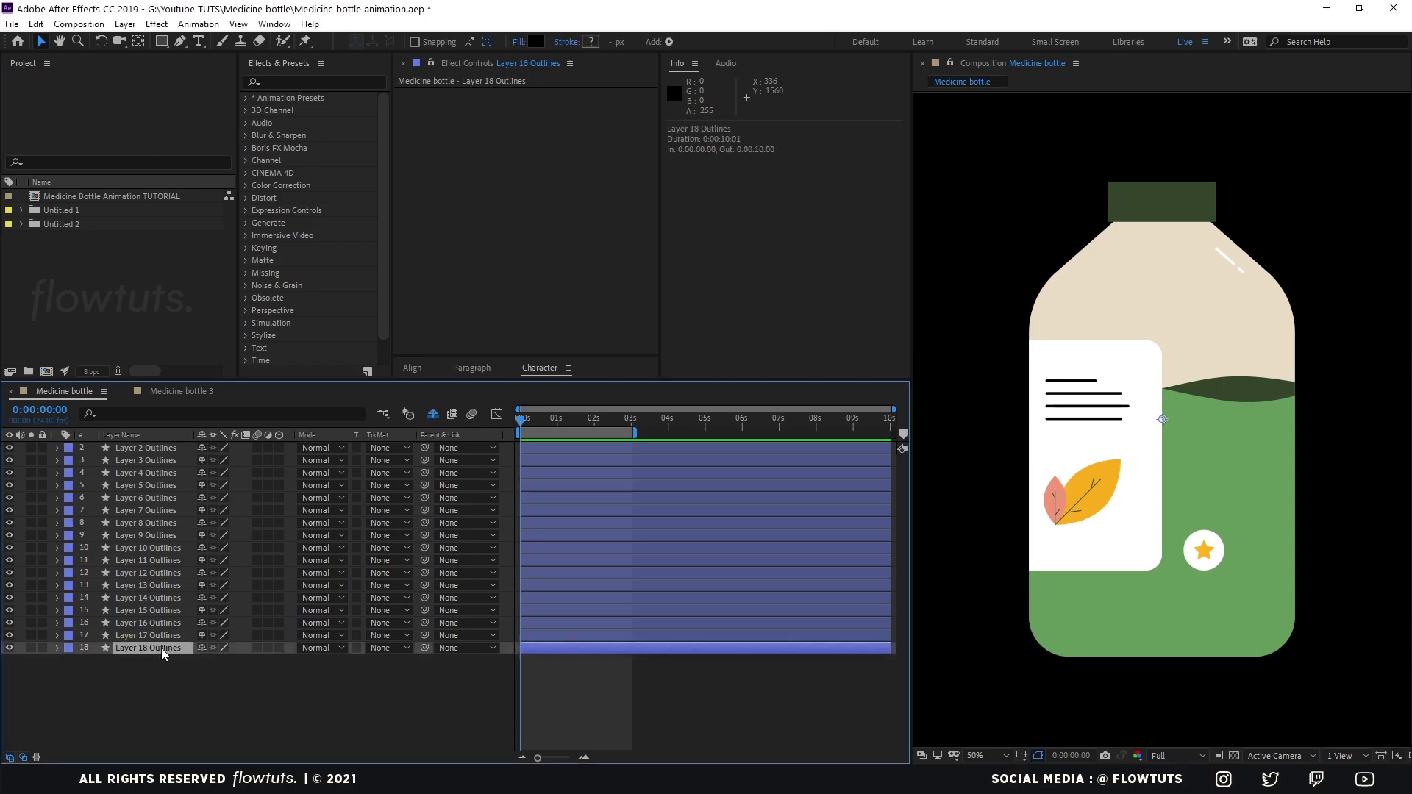
pyautogui.click(164, 636)
pyautogui.write('Bottle Cap')
pyautogui.click(164, 623)
pyautogui.write('Bottle')
# Rename Layer 15 Outlines as WAVE B, Layer 14 Outlines as WAVE F and Layer 13 Outlines as Layer Details
pyautogui.click(163, 611)
pyautogui.press('Return')
pyautogui.write('WAVE B')
pyautogui.click(151, 598)
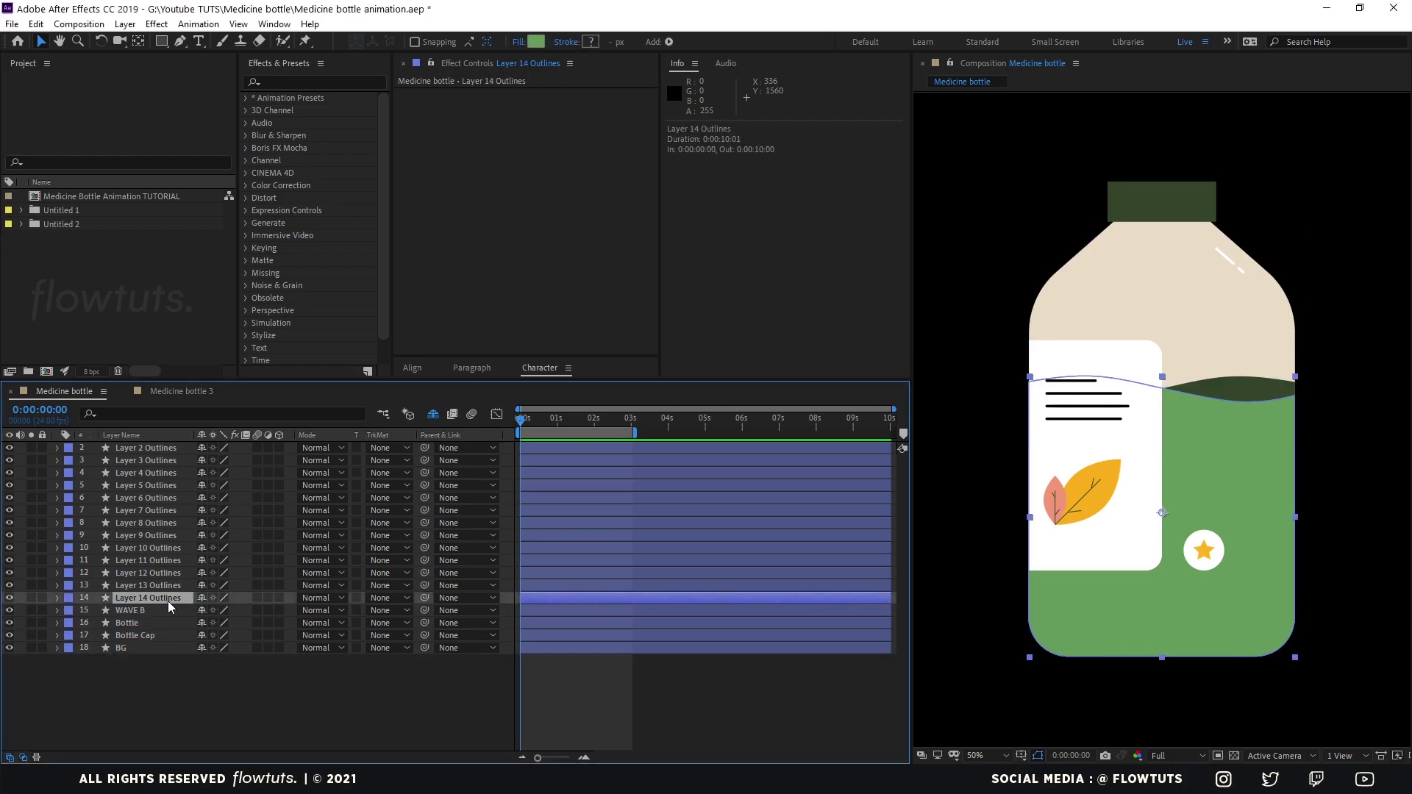
pyautogui.write('WAVE F')
pyautogui.click(147, 585)
pyautogui.write('Layer Details')
# Rename Layer 12 Outlines as Circle and Layer 11 Outlines as Star
pyautogui.click(144, 573)
pyautogui.press('Return')
pyautogui.write('Circle')
pyautogui.click(144, 560)
pyautogui.write('Star')
# Rename Layer 9 Outlines as Light 02 and Layer 10 Outlines as Light 01
pyautogui.click(139, 547)
pyautogui.click(136, 536)
pyautogui.write('Light 02')
pyautogui.click(125, 548)
pyautogui.write('Light 01')
# Rename Layer 8 Outlines as Line 01, Layer 7 Outlines as Line 02 and Layer 6 Outlines as Line 03
pyautogui.click(147, 523)
pyautogui.write('Line 01')
pyautogui.click(147, 510)
pyautogui.write('Line 02')
pyautogui.click(147, 498)
pyautogui.write('Line 03')
# Delete the Layer 5 Outlines layer
pyautogui.click(147, 485)
pyautogui.click(149, 461)
pyautogui.click(148, 486)
pyautogui.press('Delete')
pyautogui.click(143, 500)
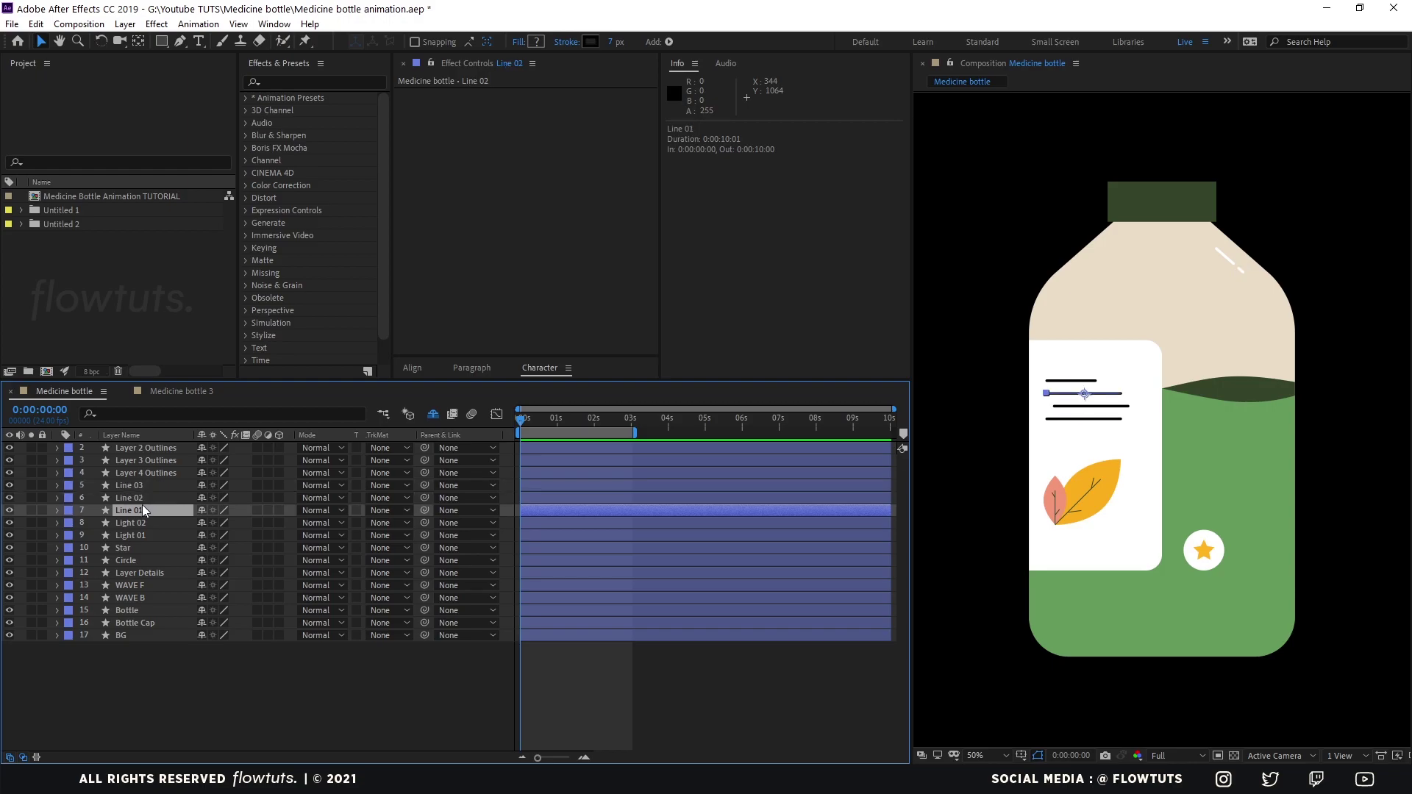
# Rename Layer 4 Outlines as Line 04
pyautogui.click(147, 473)
pyautogui.press('Return')
pyautogui.write('Line 04')
pyautogui.press('Return')
# Rename Layer 3 Outlines as Leaf 01 and Layer 2 Outlines as Leaf 02
pyautogui.press('g')
pyautogui.hotkey('ctrl', 'Up')
pyautogui.press('Return')
pyautogui.write('Leaf 01')
pyautogui.press('Return')
pyautogui.hotkey('ctrl', 'Up')
pyautogui.press('Return')
pyautogui.write('Leaf 02')
pyautogui.press('Return')
# Change the label colours of the BG and wave layers, and move Layer Details directly below Line 01
pyautogui.click(70, 635)
pyautogui.click(86, 594)
pyautogui.click(126, 572)
pyautogui.moveTo(139, 578); pyautogui.dragTo(140, 517)
# Colour-code the line, leaf and star layers by group with pink, green and pale green labels, and save the project
pyautogui.click(128, 473)
pyautogui.keyDown('shift'); pyautogui.click(128, 523); pyautogui.keyUp('shift')
pyautogui.click(68, 498)
pyautogui.click(118, 448)
pyautogui.click(68, 572)
pyautogui.click(197, 683)
pyautogui.hotkey('ctrl', 's')
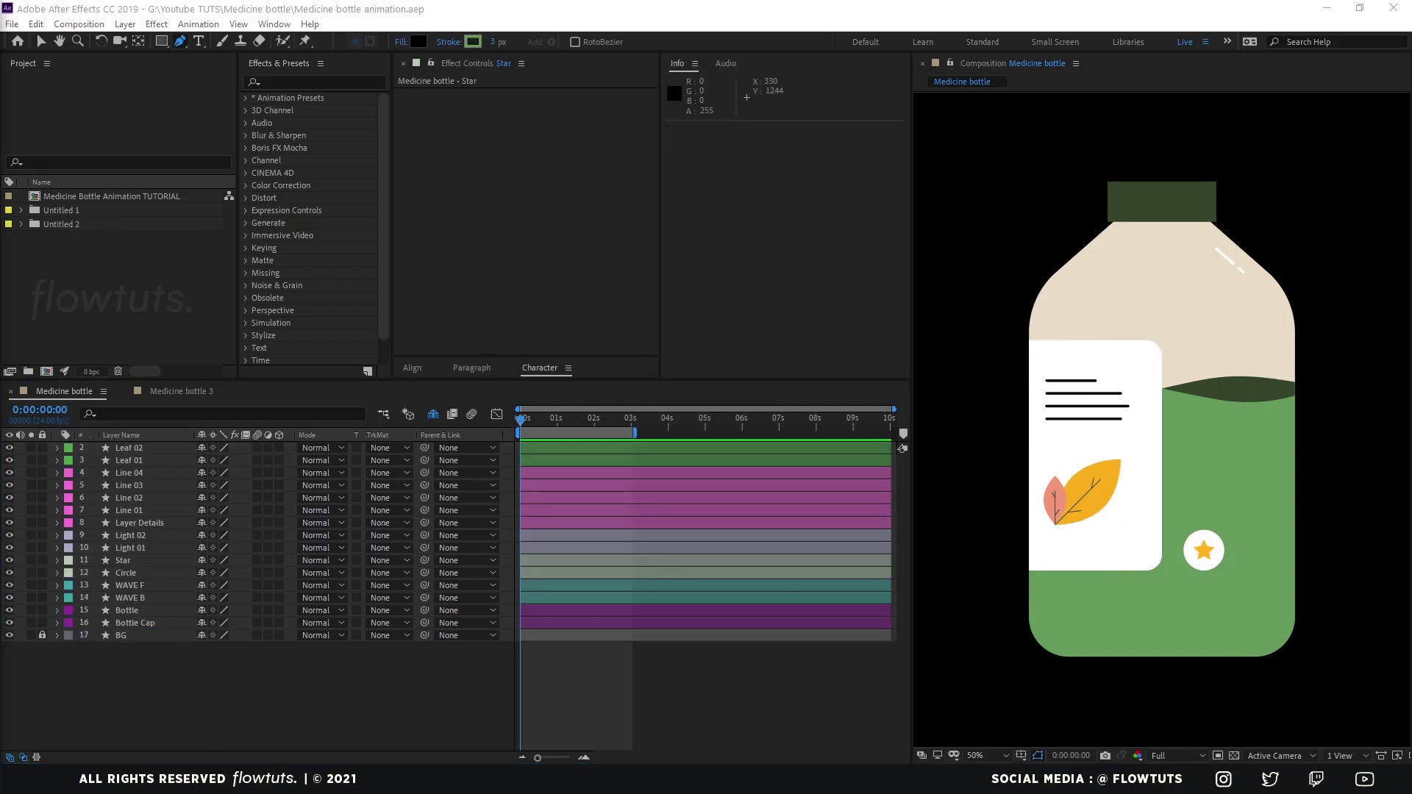
# Solo the Bottle and Bottle Cap layers
pyautogui.click(126, 610)
pyautogui.click(257, 740)
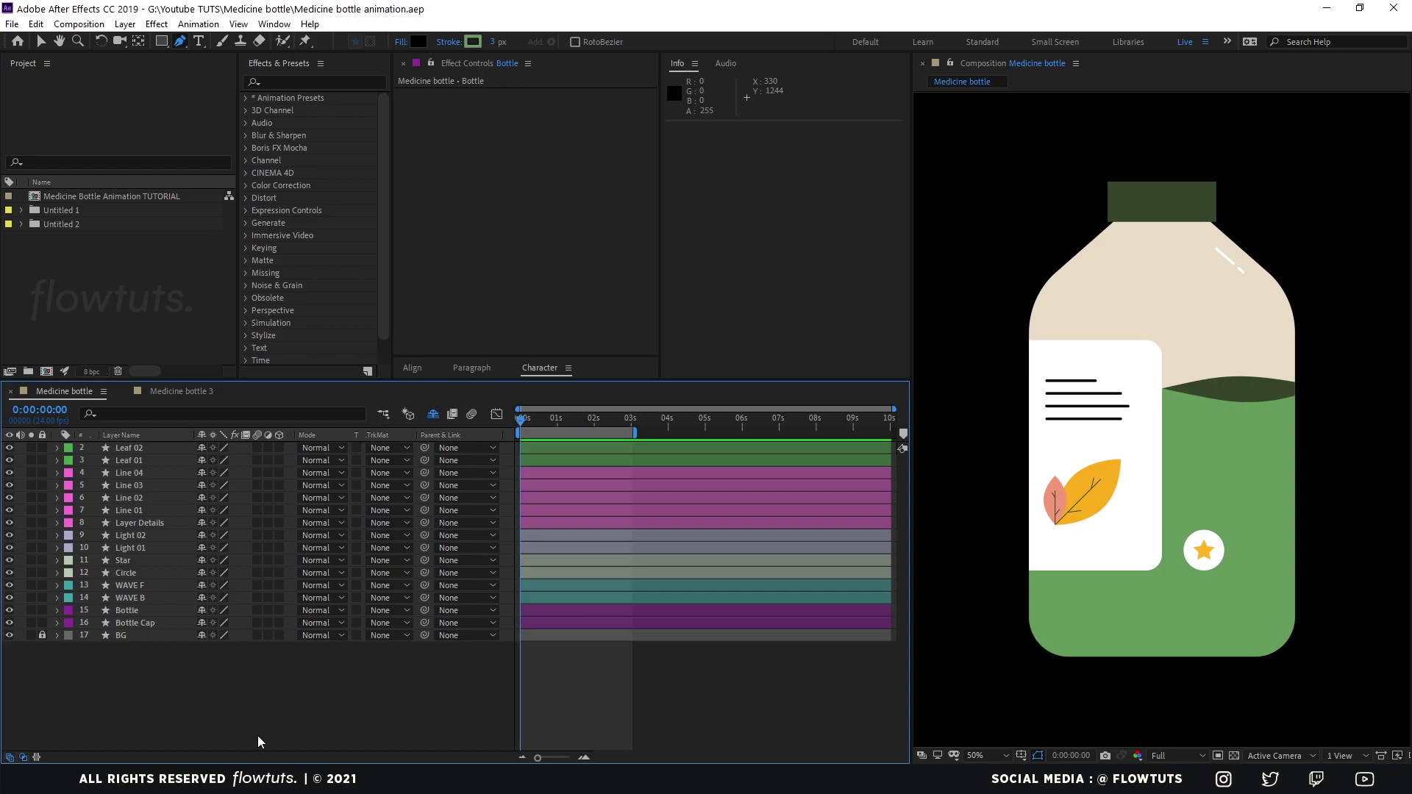
pyautogui.click(121, 610)
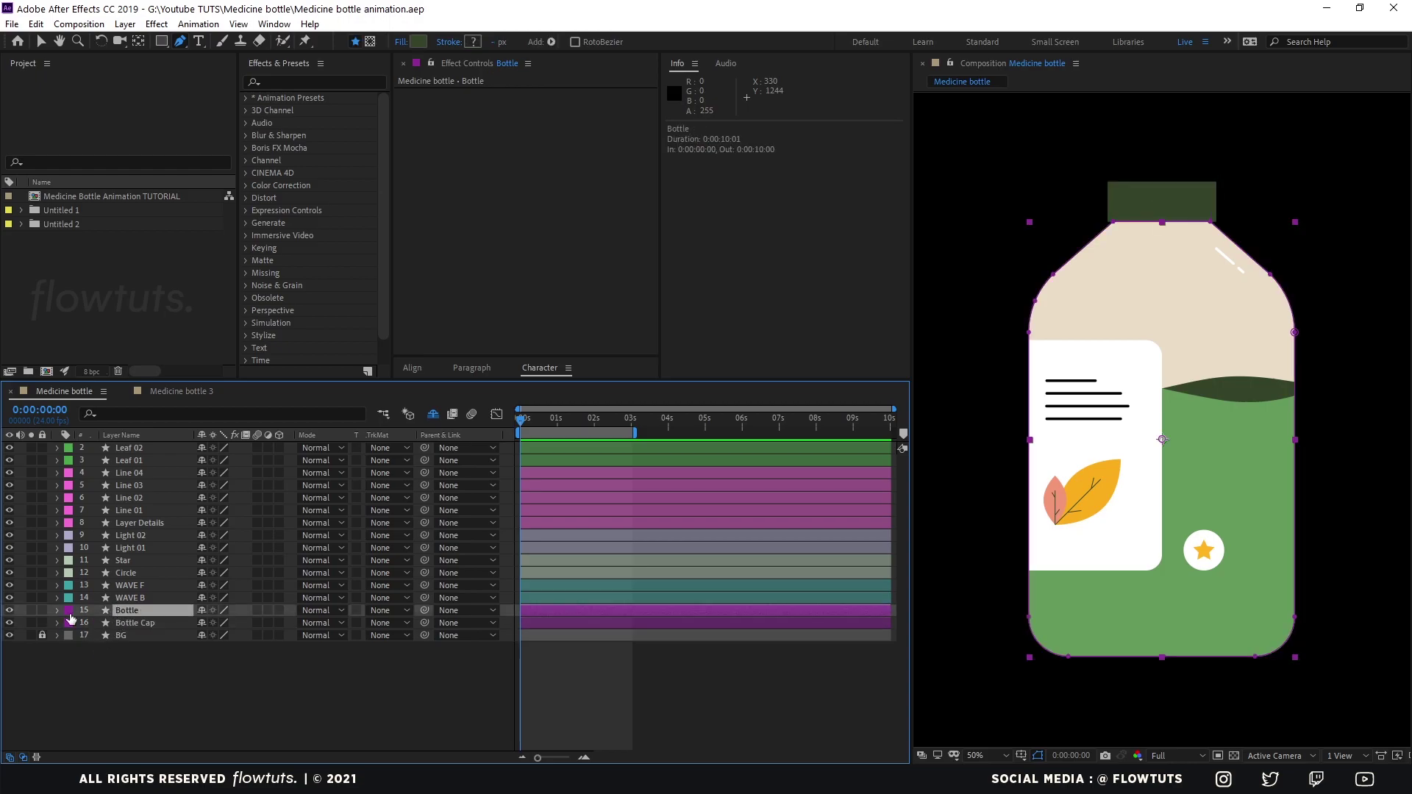
pyautogui.click(31, 611)
pyautogui.click(31, 623)
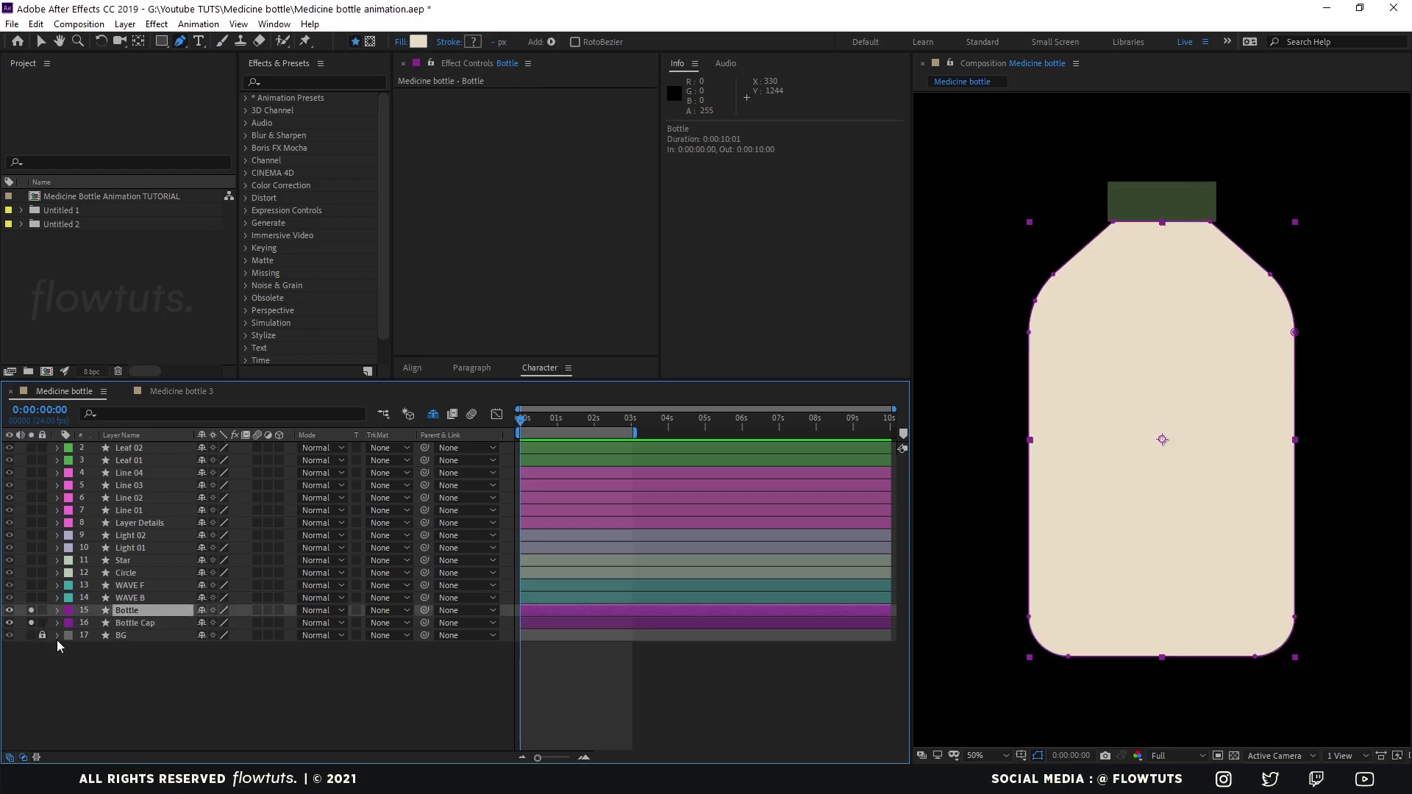
pyautogui.keyDown('ctrl'); pyautogui.click(127, 622); pyautogui.keyUp('ctrl')
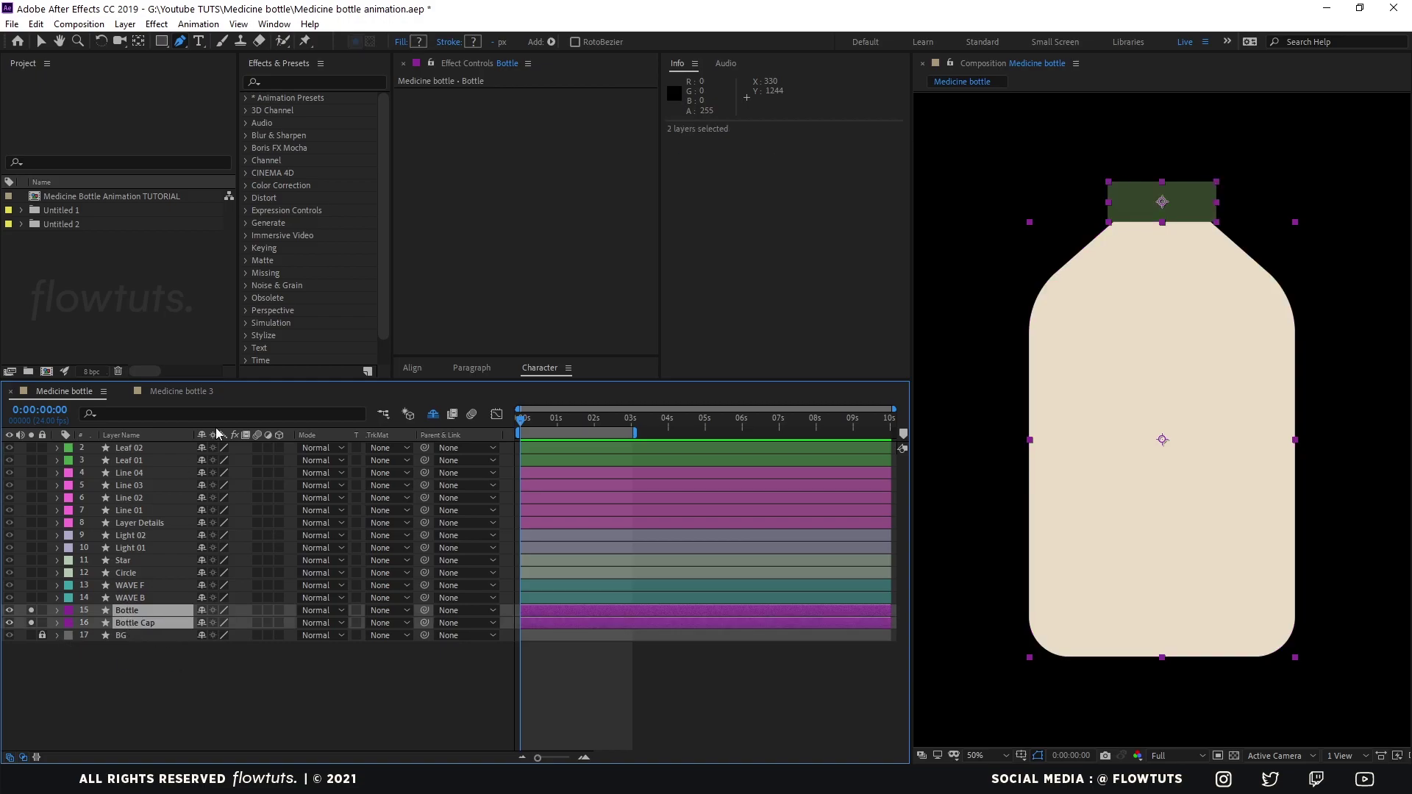
pyautogui.click(72, 704)
# Reveal the Bottle layer's Path property by filtering the timeline for "path"
pyautogui.click(127, 611)
pyautogui.click(171, 411)
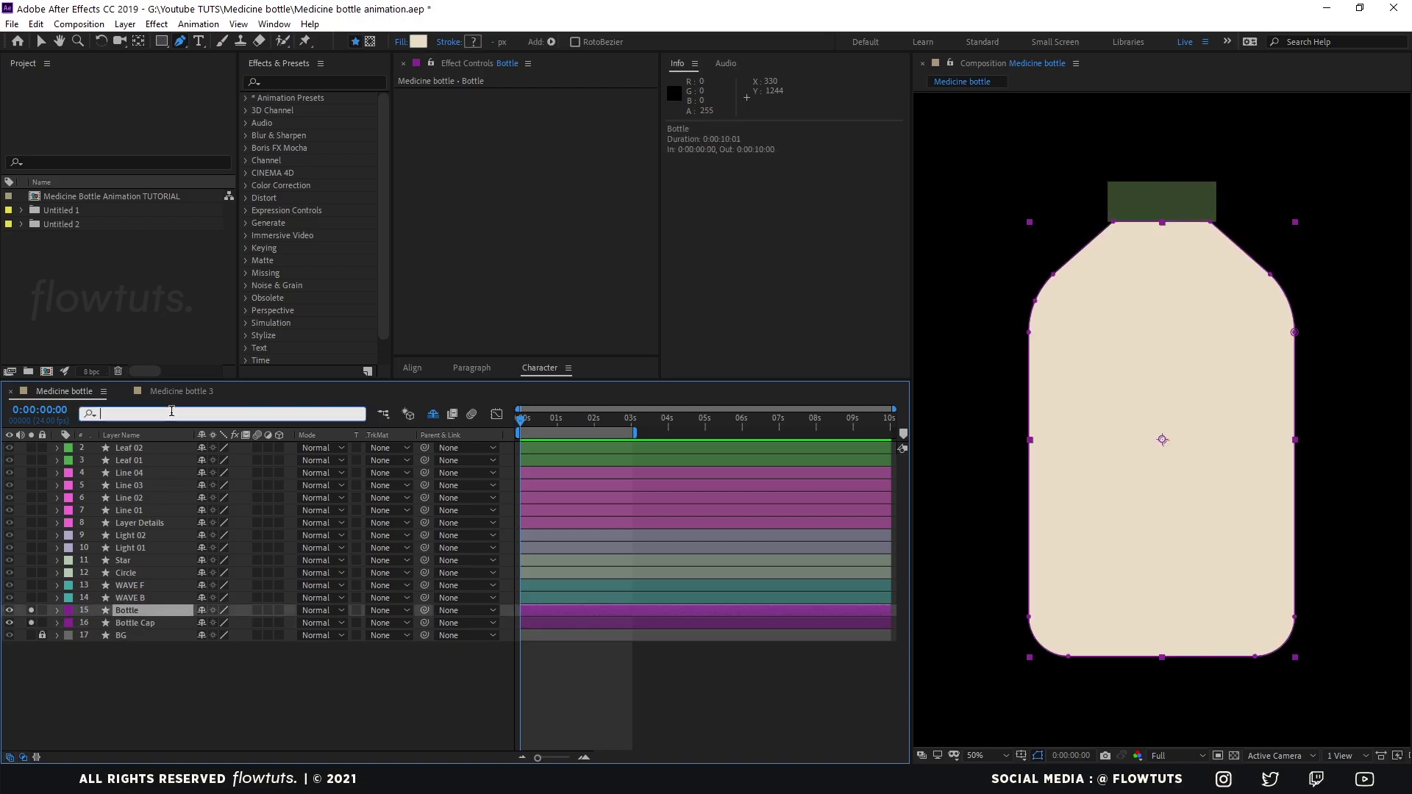
pyautogui.write('path')
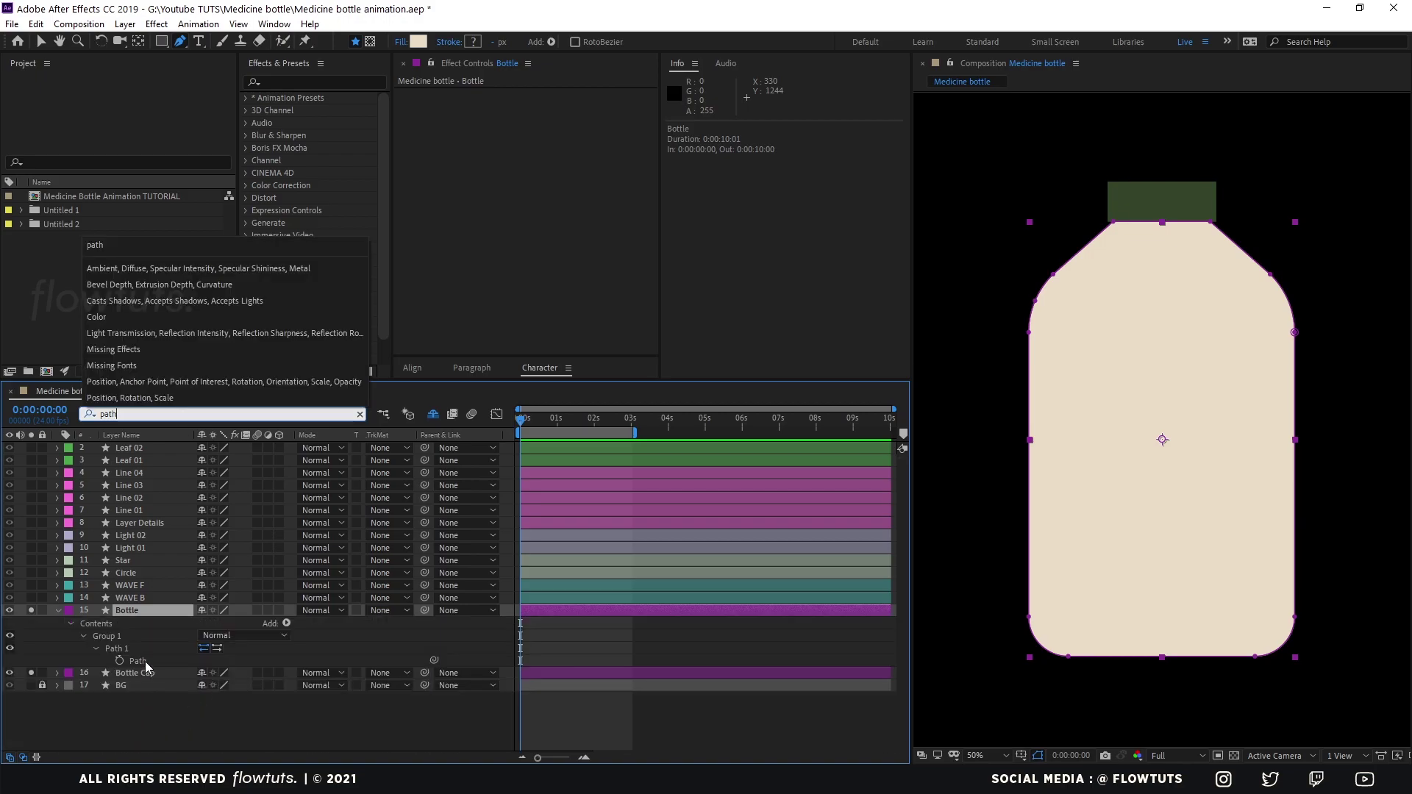
pyautogui.click(146, 664)
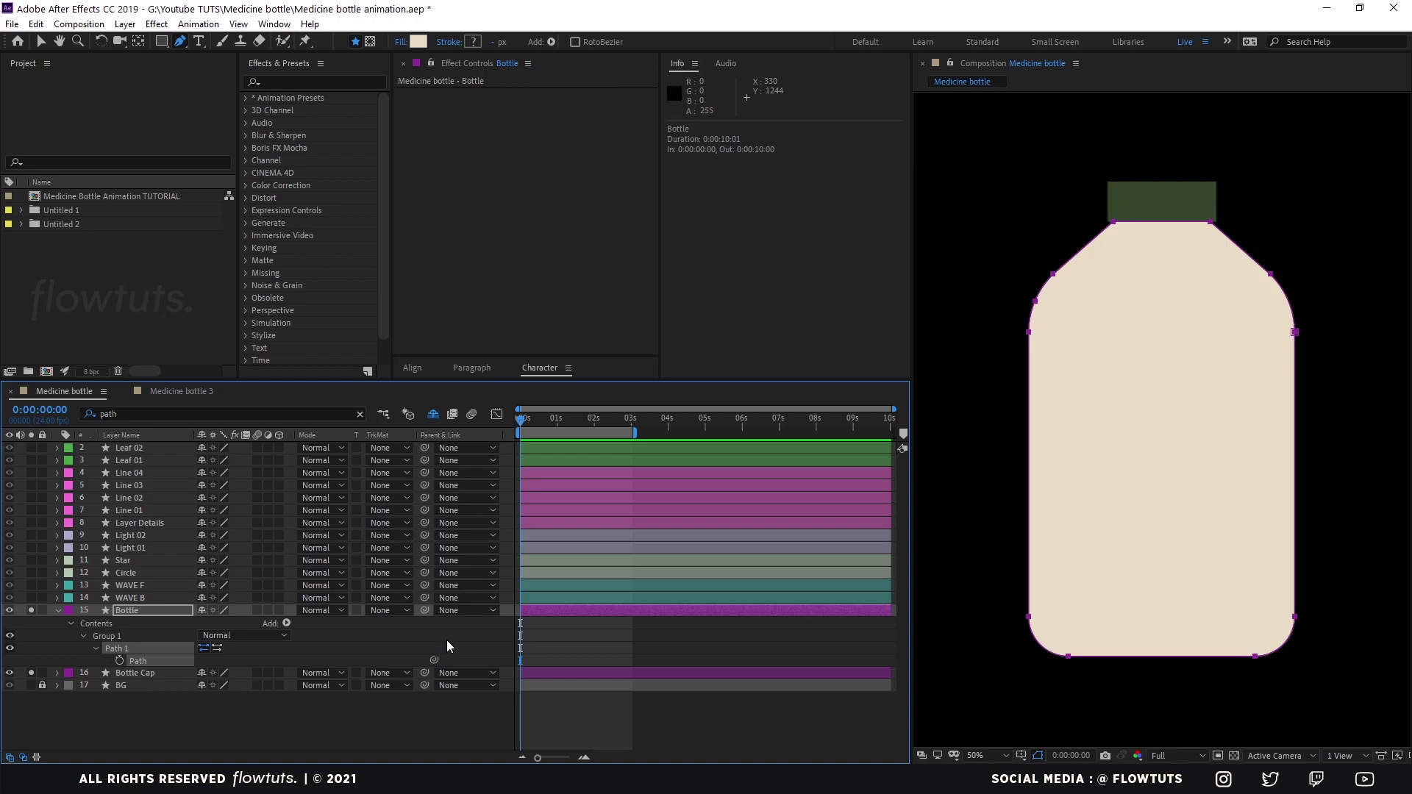
# Enable keyframing for the Bottle layer's Path at 0:00:00:00
pyautogui.click(451, 665)
pyautogui.press('=')
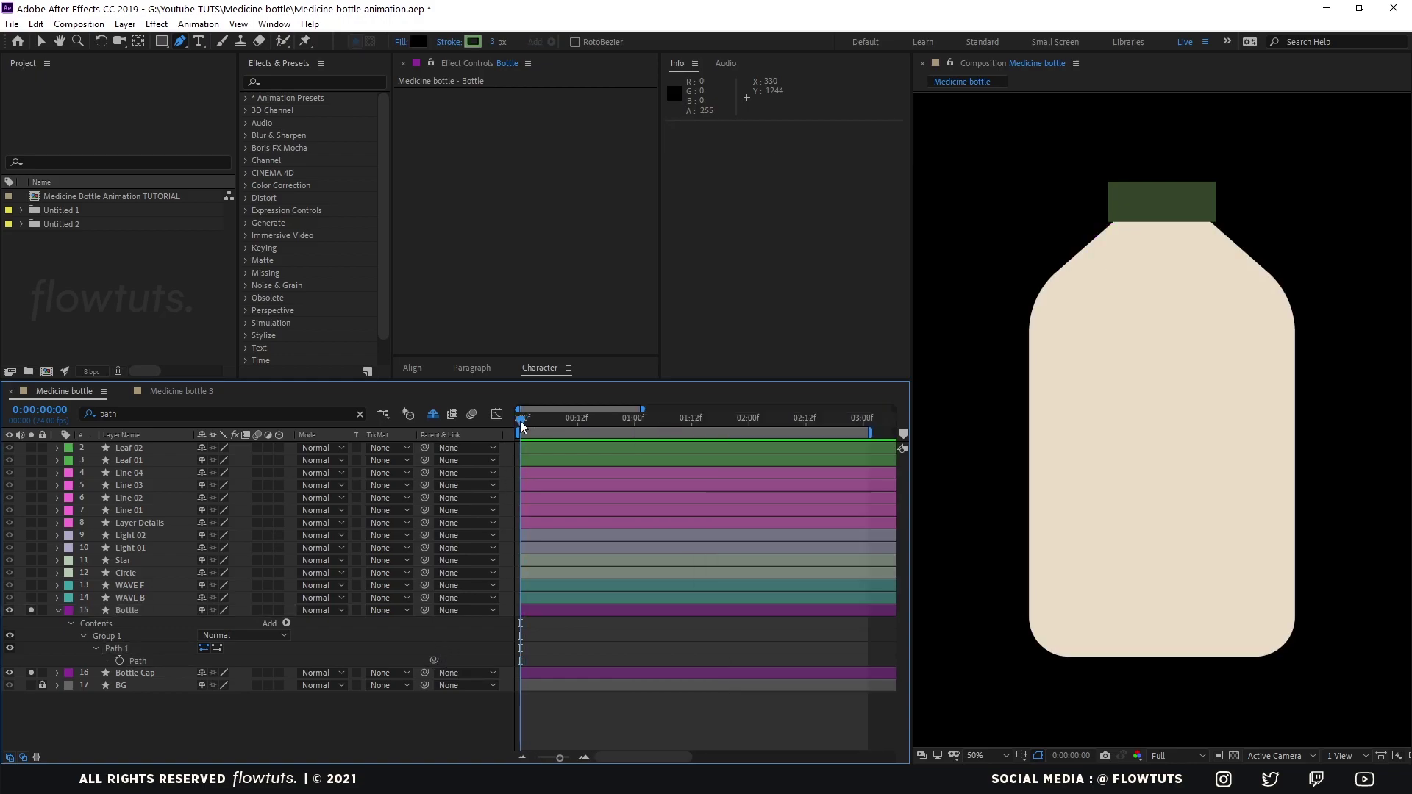
pyautogui.click(185, 654)
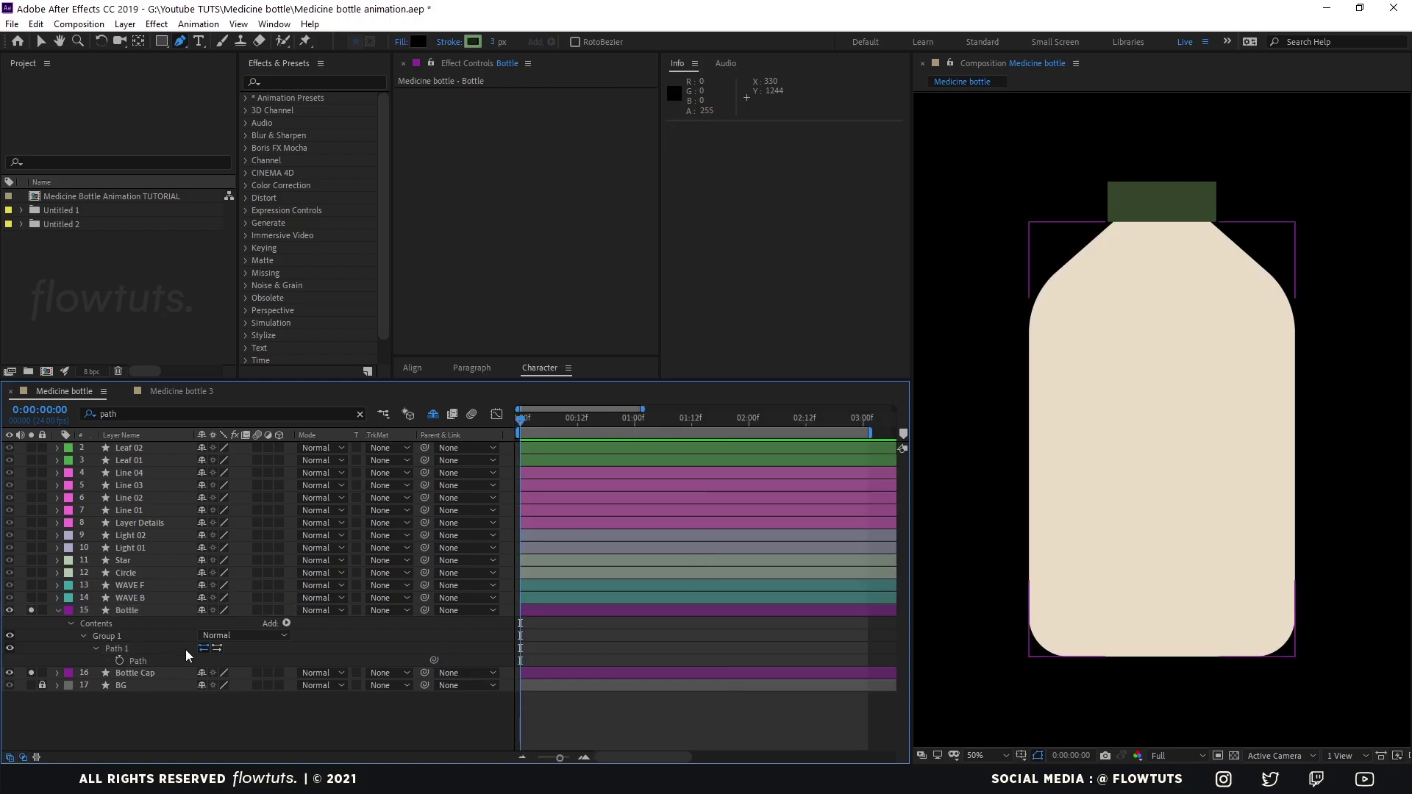
pyautogui.click(122, 660)
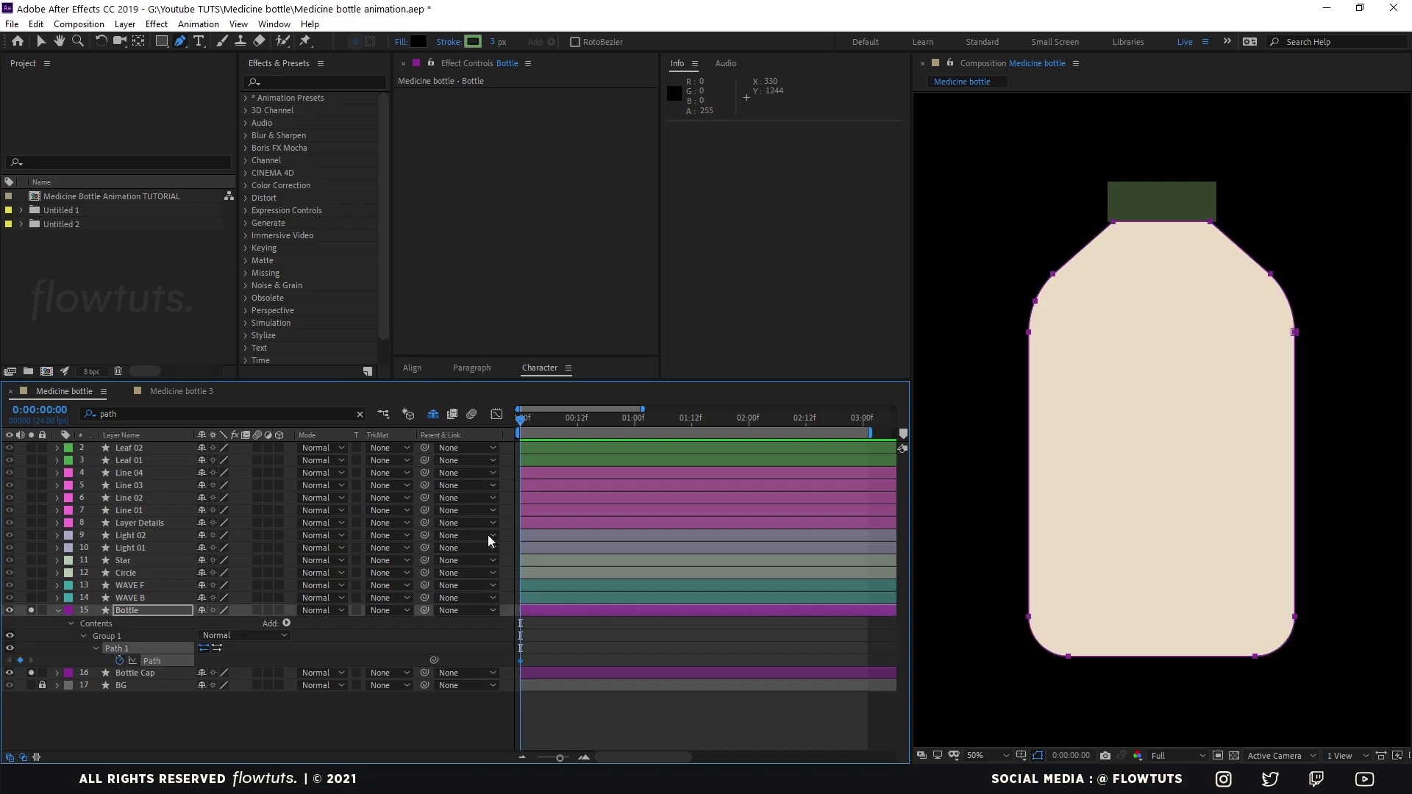
# Delete all markers on the Bottle layer and add a Path keyframe at 0:00:00:12
pyautogui.click(577, 425)
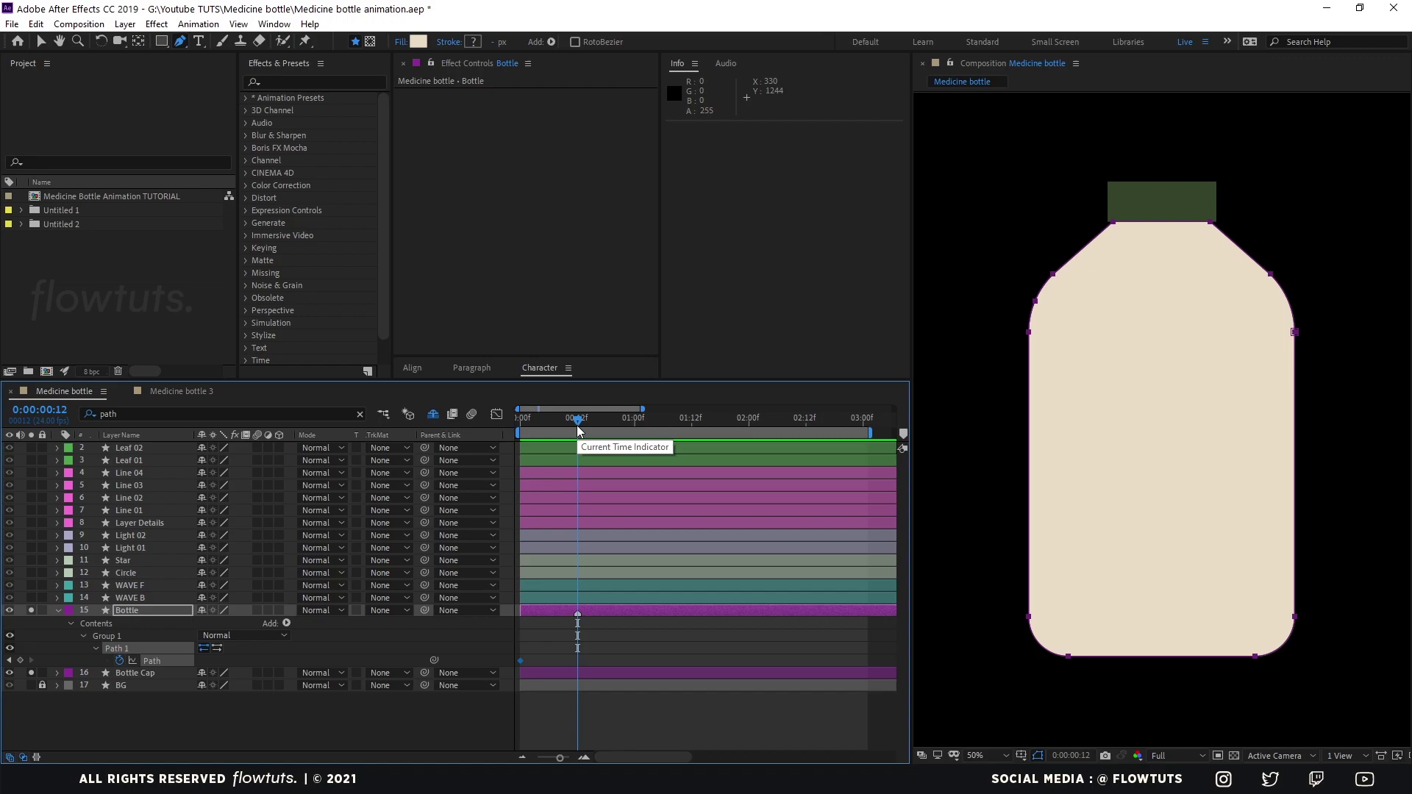
pyautogui.rightClick(577, 613)
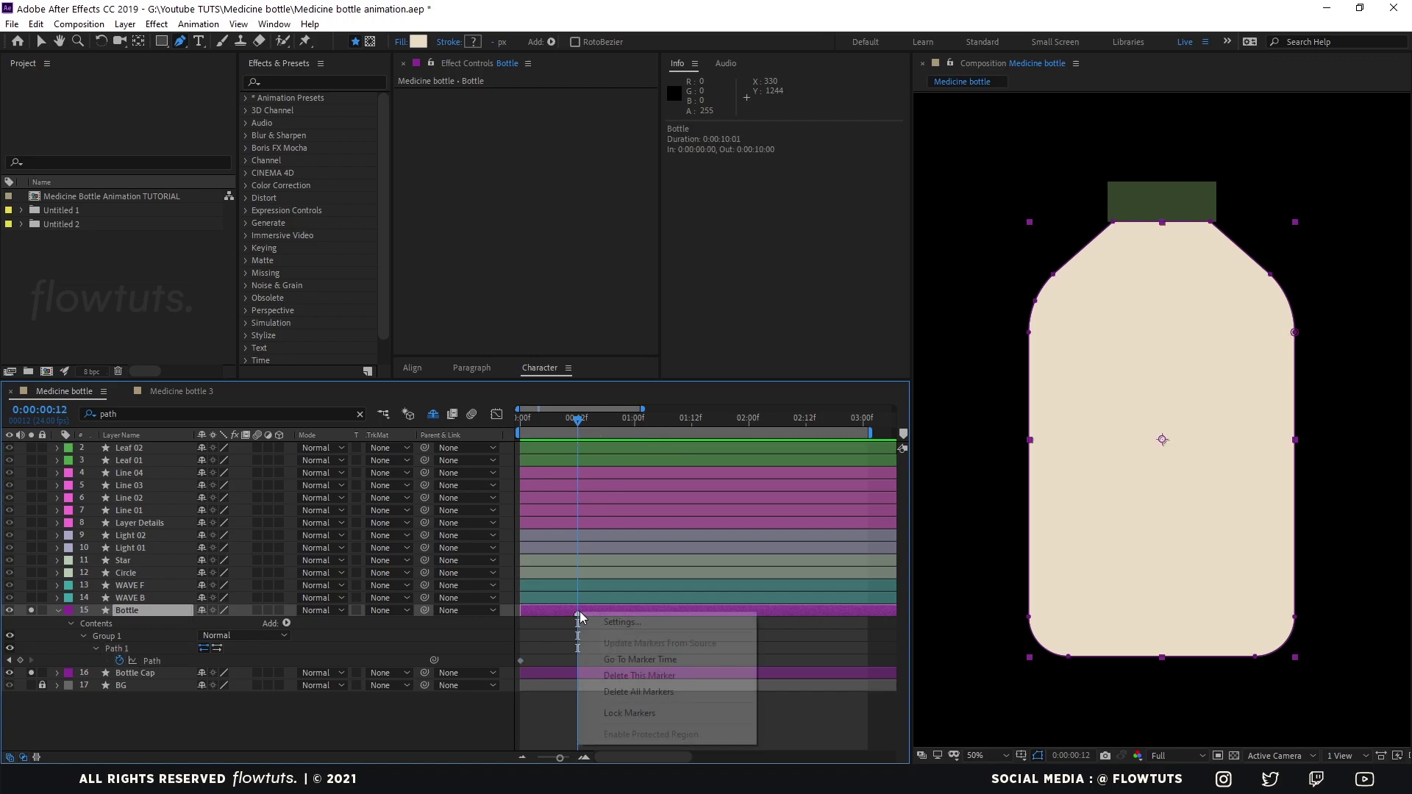
pyautogui.click(640, 691)
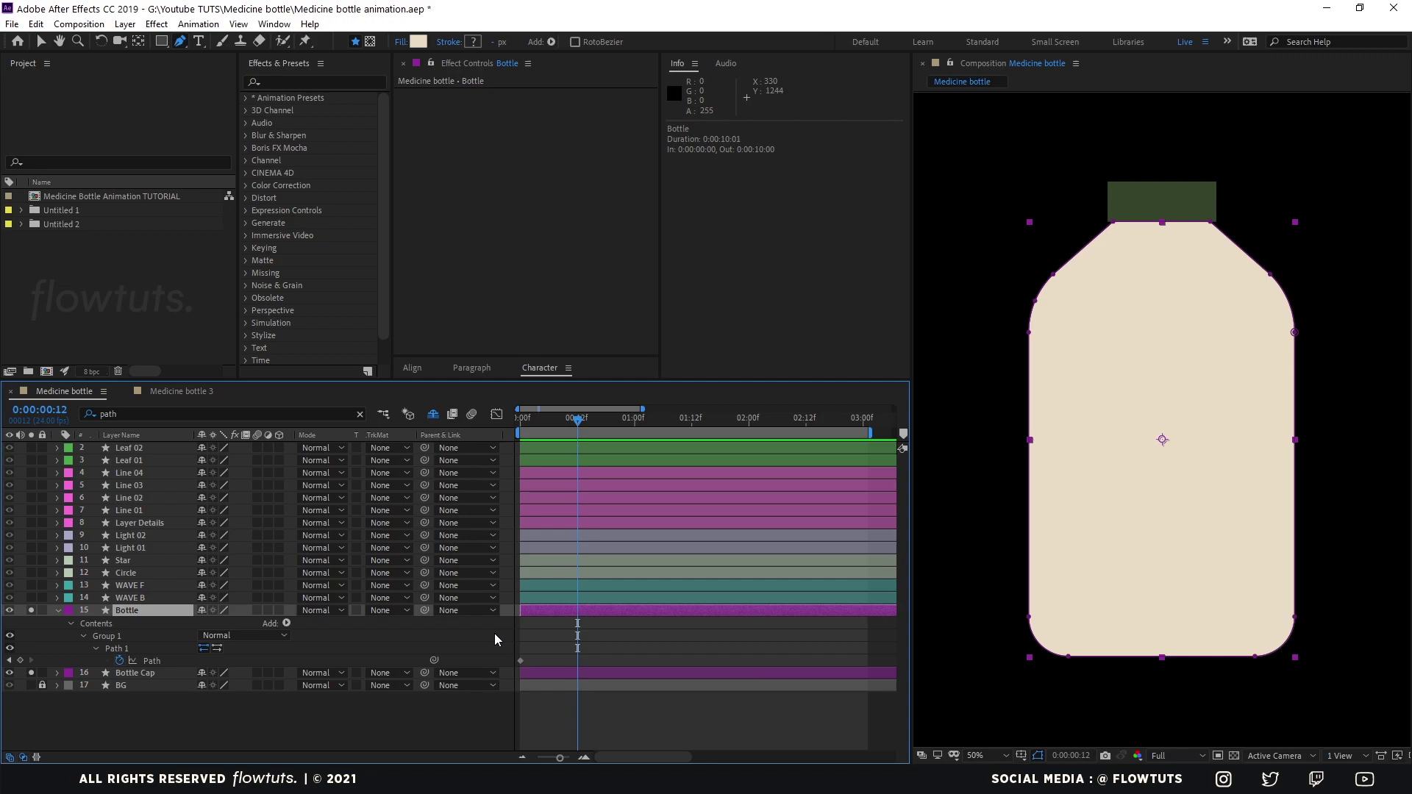
pyautogui.click(20, 660)
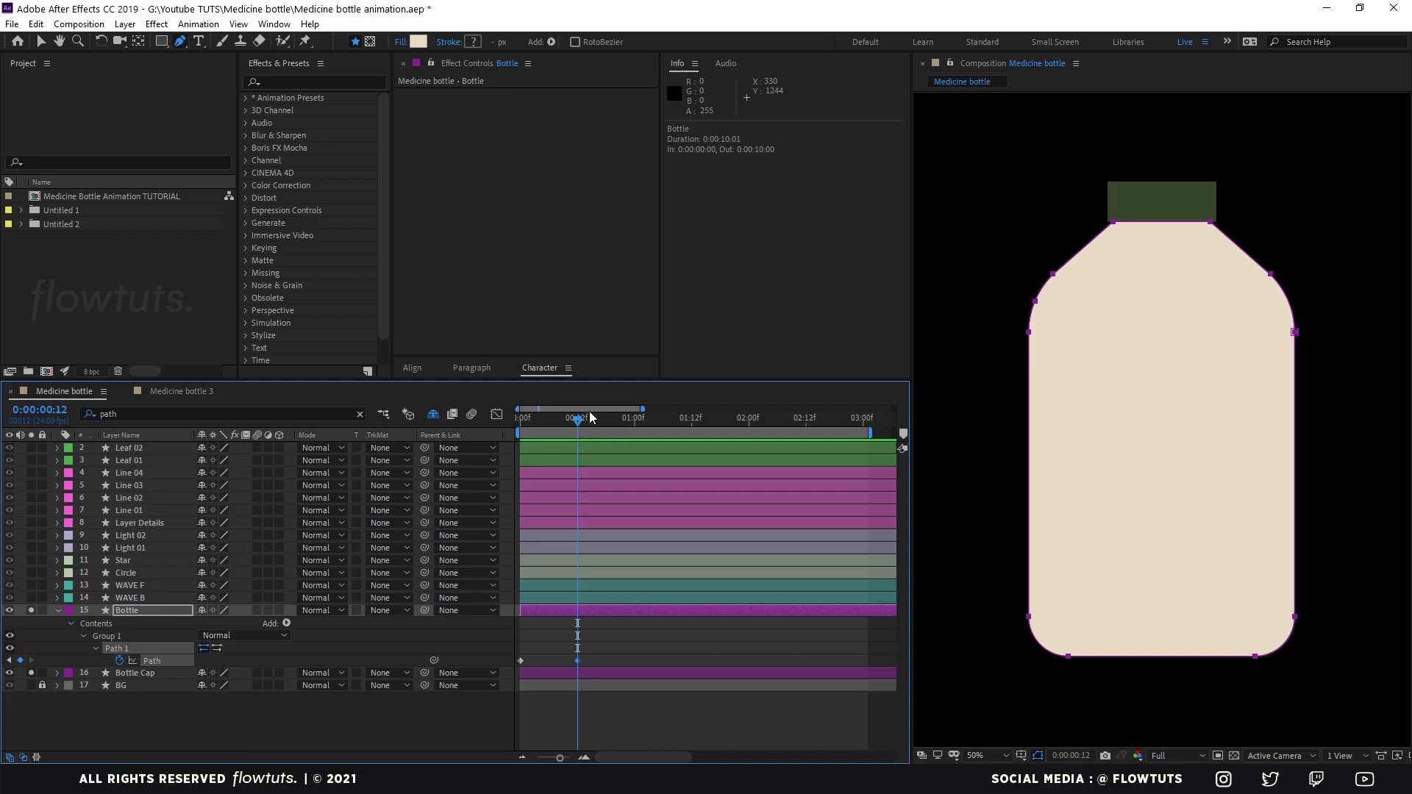
# Add a Path keyframe to the Bottle layer at 0:00:00:17
pyautogui.press('pagedown')
pyautogui.press('pagedown')
pyautogui.press('pagedown')
pyautogui.press('pagedown')
pyautogui.press('pagedown')
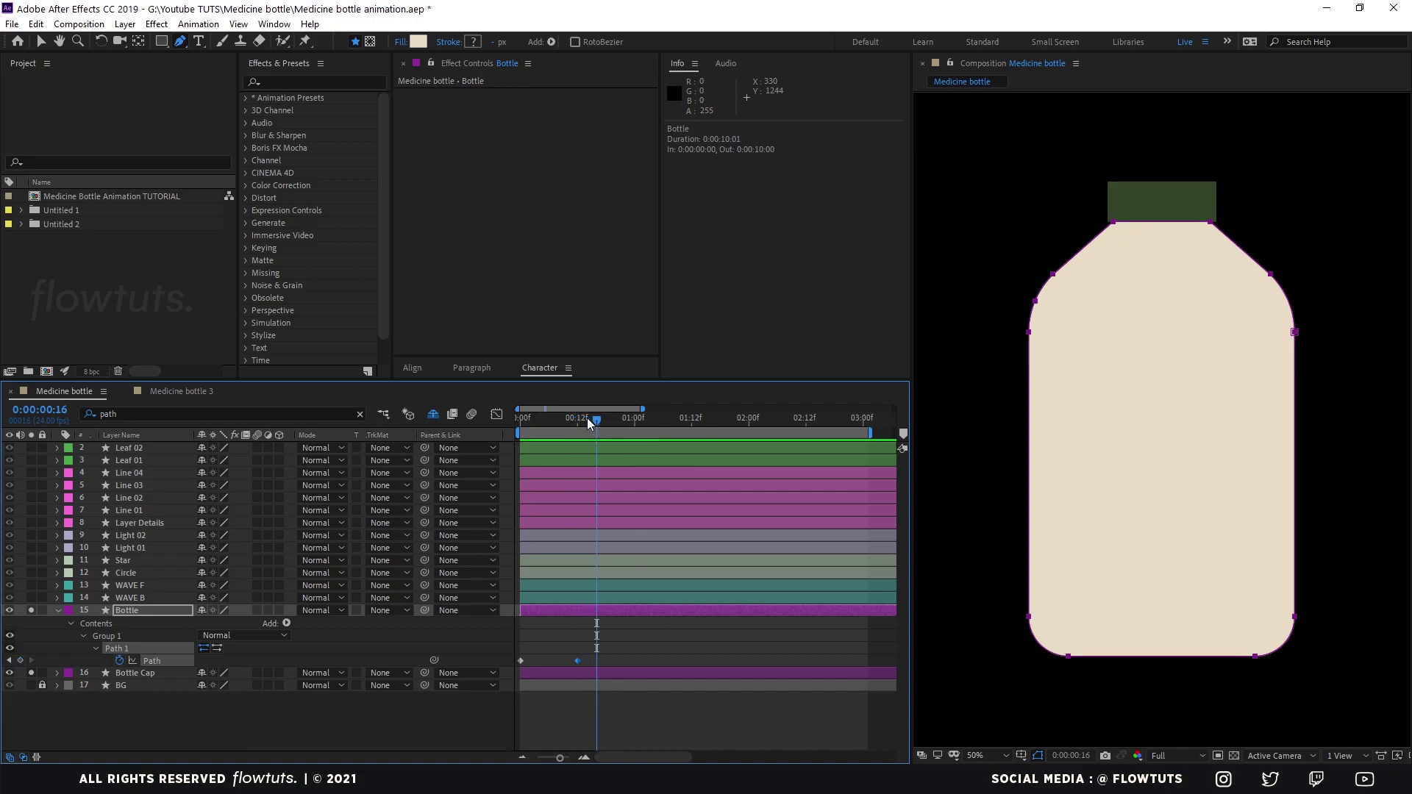
pyautogui.click(21, 660)
# Add a Path keyframe to the Bottle layer at 0:00:00:22
pyautogui.press('pagedown')
pyautogui.press('pagedown')
pyautogui.press('pagedown')
pyautogui.press('pagedown')
pyautogui.press('pagedown')
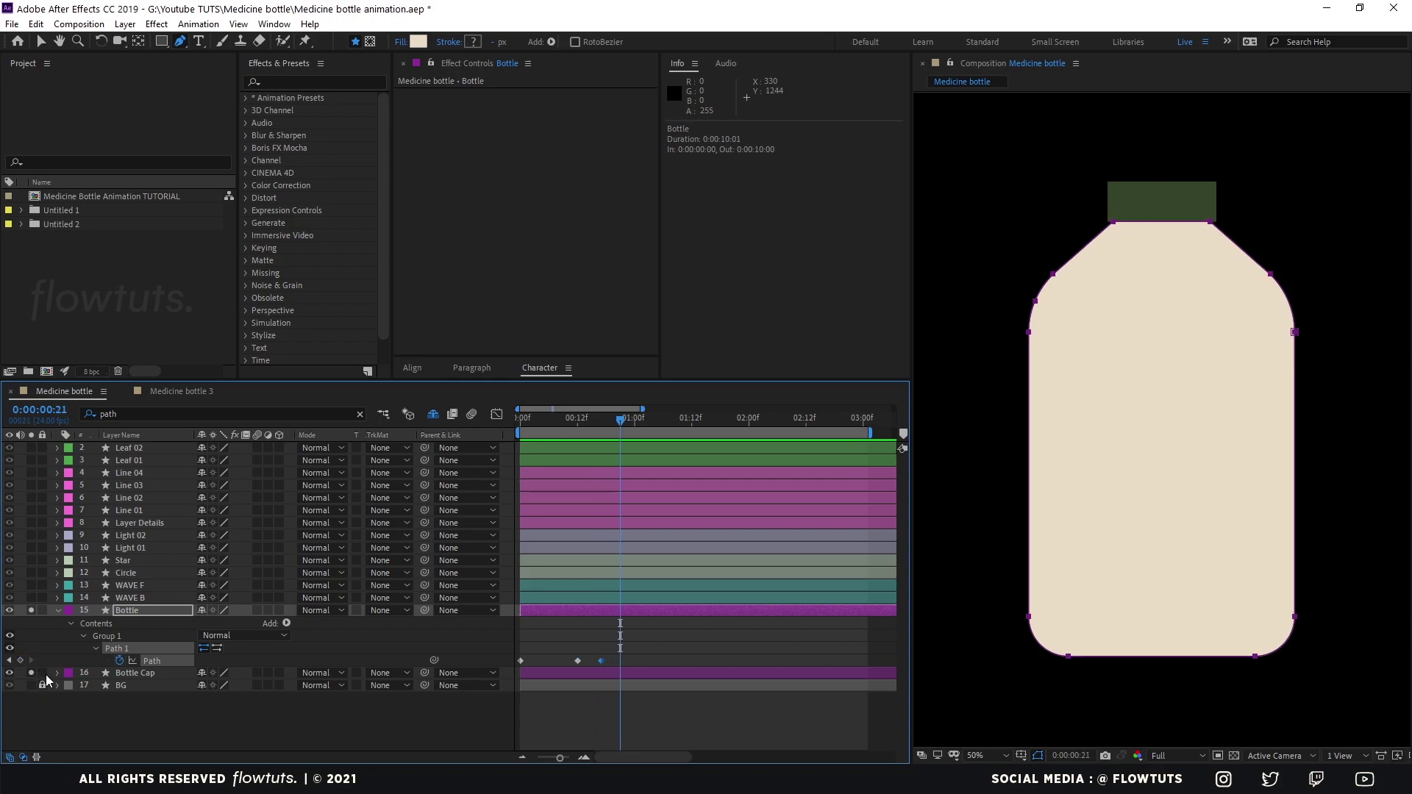
pyautogui.press('pagedown')
# Add a Path keyframe to the Bottle layer at 0:00:01:03
pyautogui.press('pagedown')
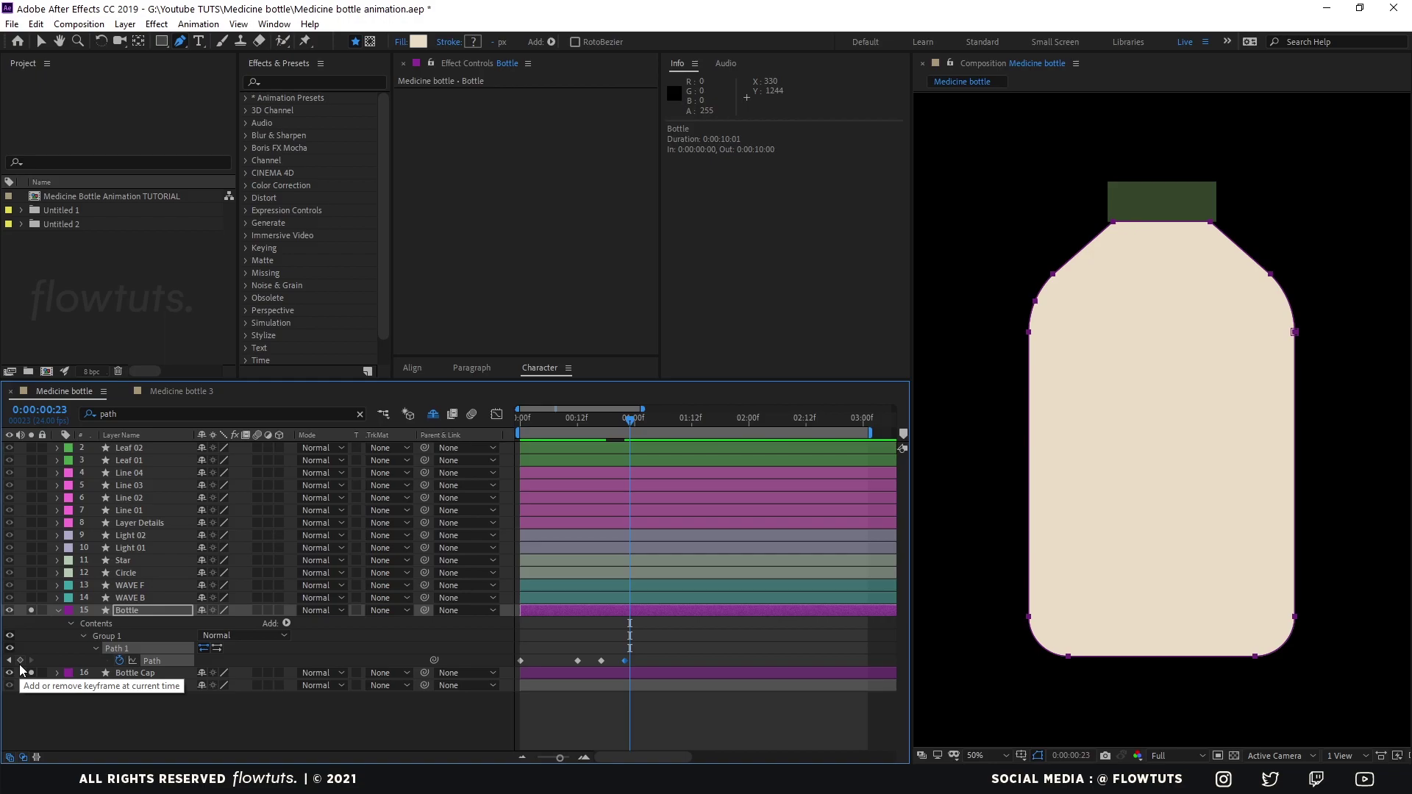
pyautogui.press('pagedown')
pyautogui.press('pagedown')
pyautogui.press('pagedown')
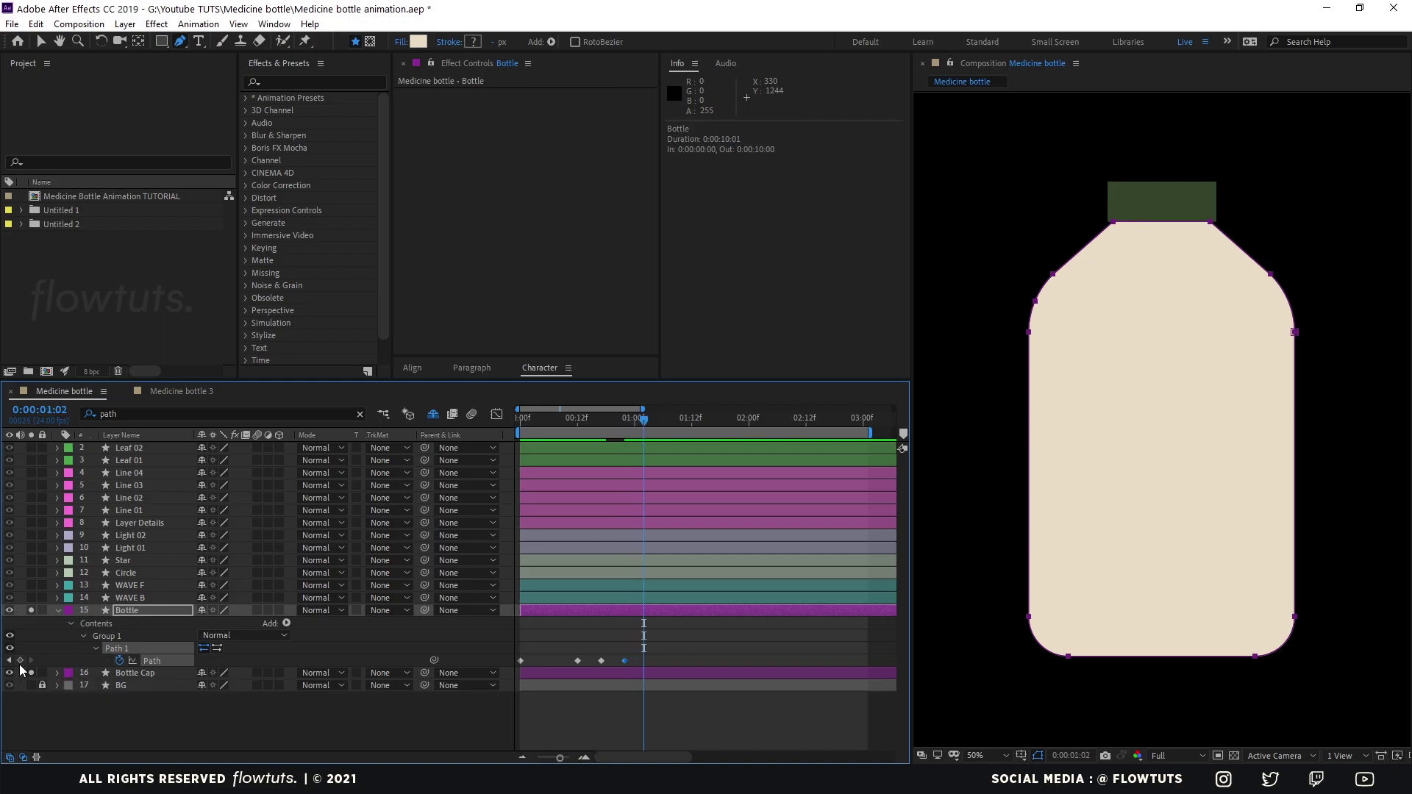
pyautogui.click(21, 660)
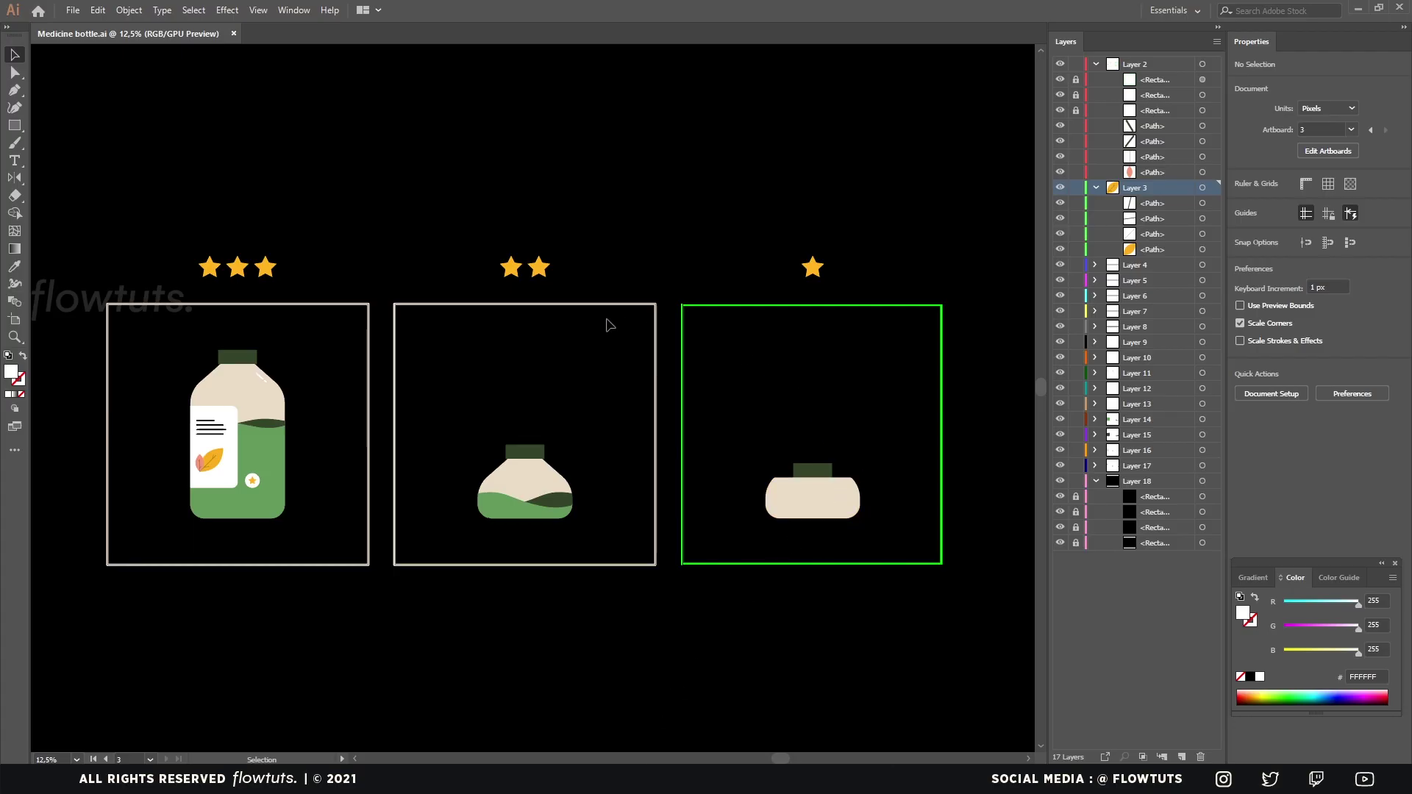
# Examine the one-star and two-star bottle shapes in Illustrator, and select the last three Path keyframes in After Effects
pyautogui.moveTo(986, 423); pyautogui.dragTo(754, 540)
pyautogui.moveTo(598, 406); pyautogui.dragTo(456, 606)
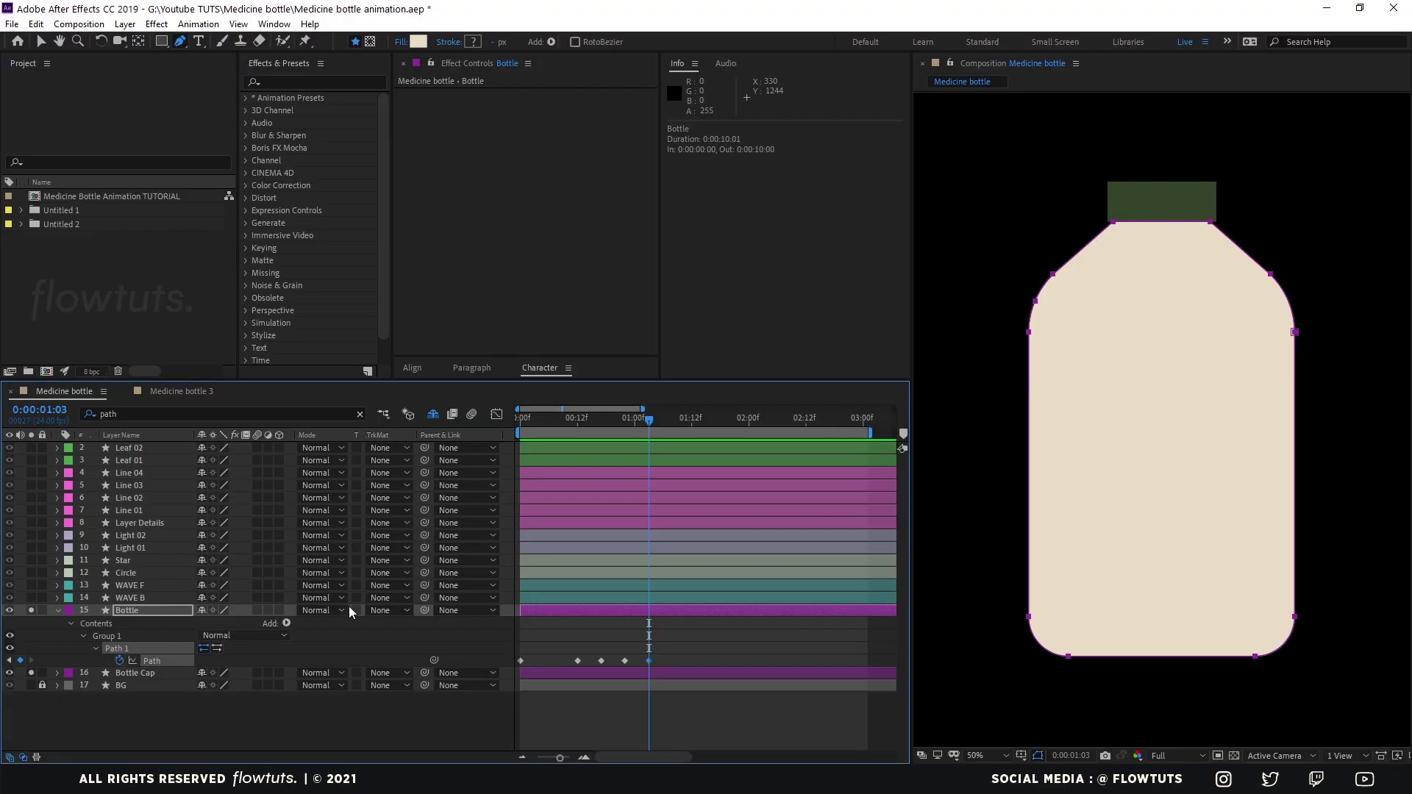
pyautogui.moveTo(691, 650); pyautogui.dragTo(595, 670)
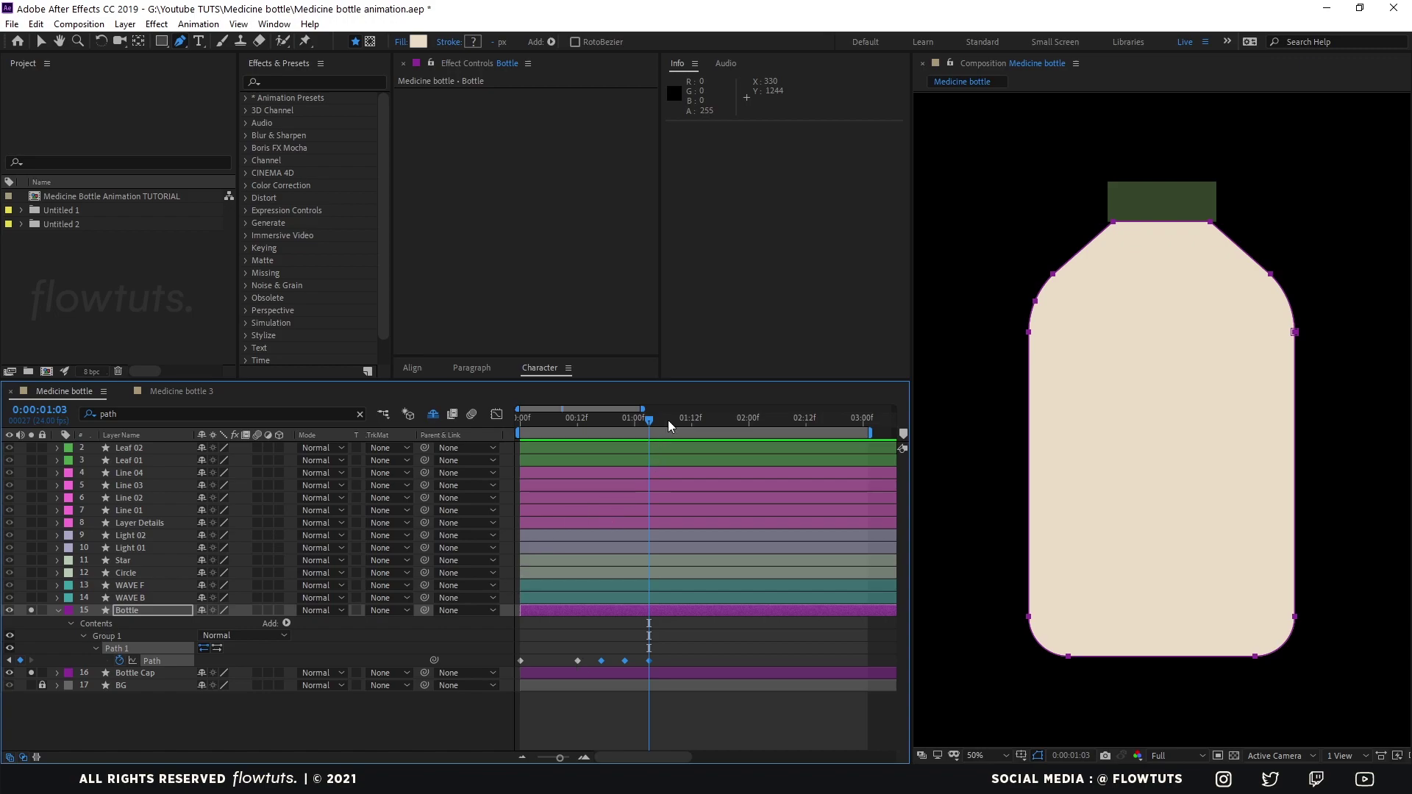
# Add a Path keyframe to the Bottle layer at 0:00:01:15
pyautogui.press('pagedown')
pyautogui.press('pagedown')
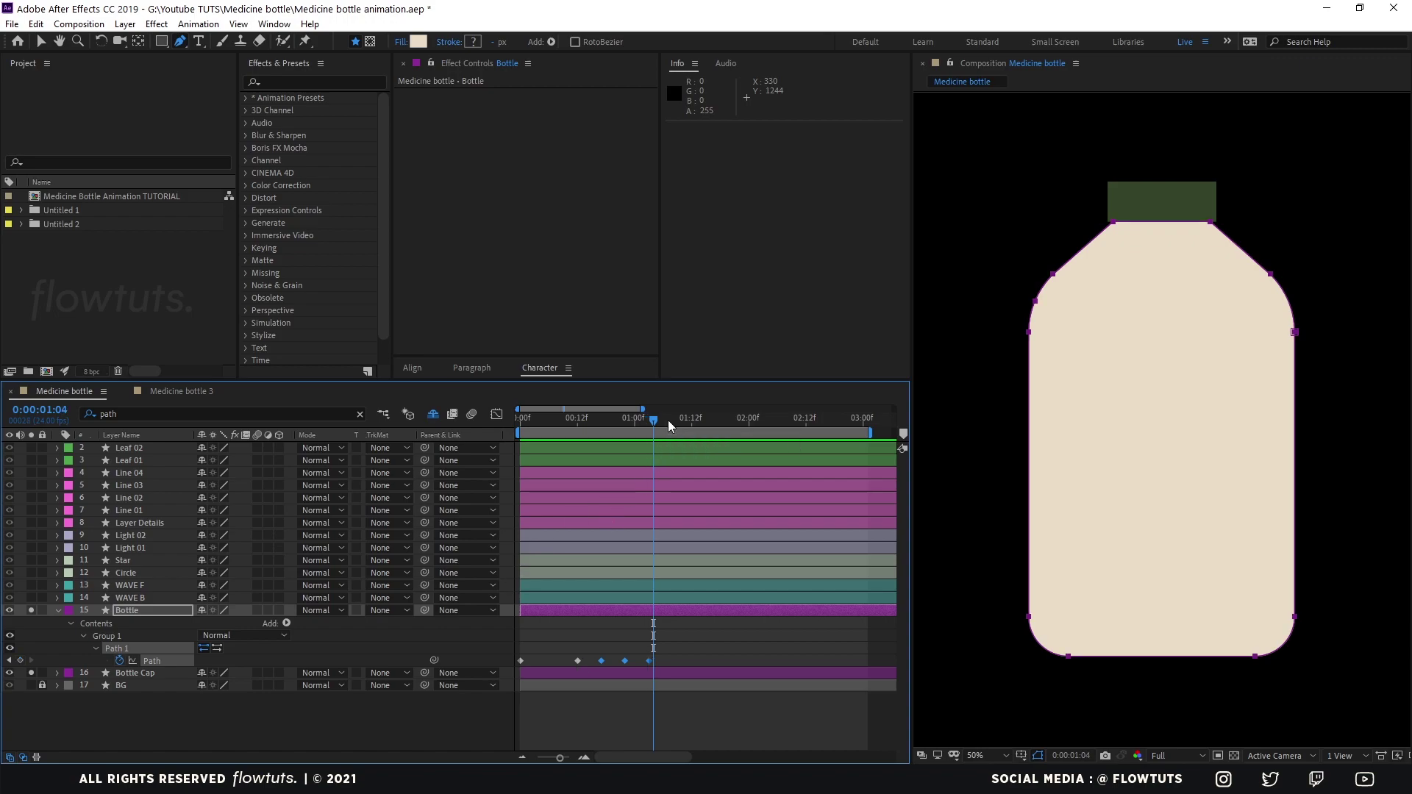
pyautogui.press('pagedown')
pyautogui.press('pagedown')
pyautogui.press('pagedown')
pyautogui.press('pagedown')
pyautogui.press('pagedown')
pyautogui.press('pagedown')
pyautogui.press('pagedown')
pyautogui.press('pagedown')
pyautogui.press('pagedown')
pyautogui.press('pagedown')
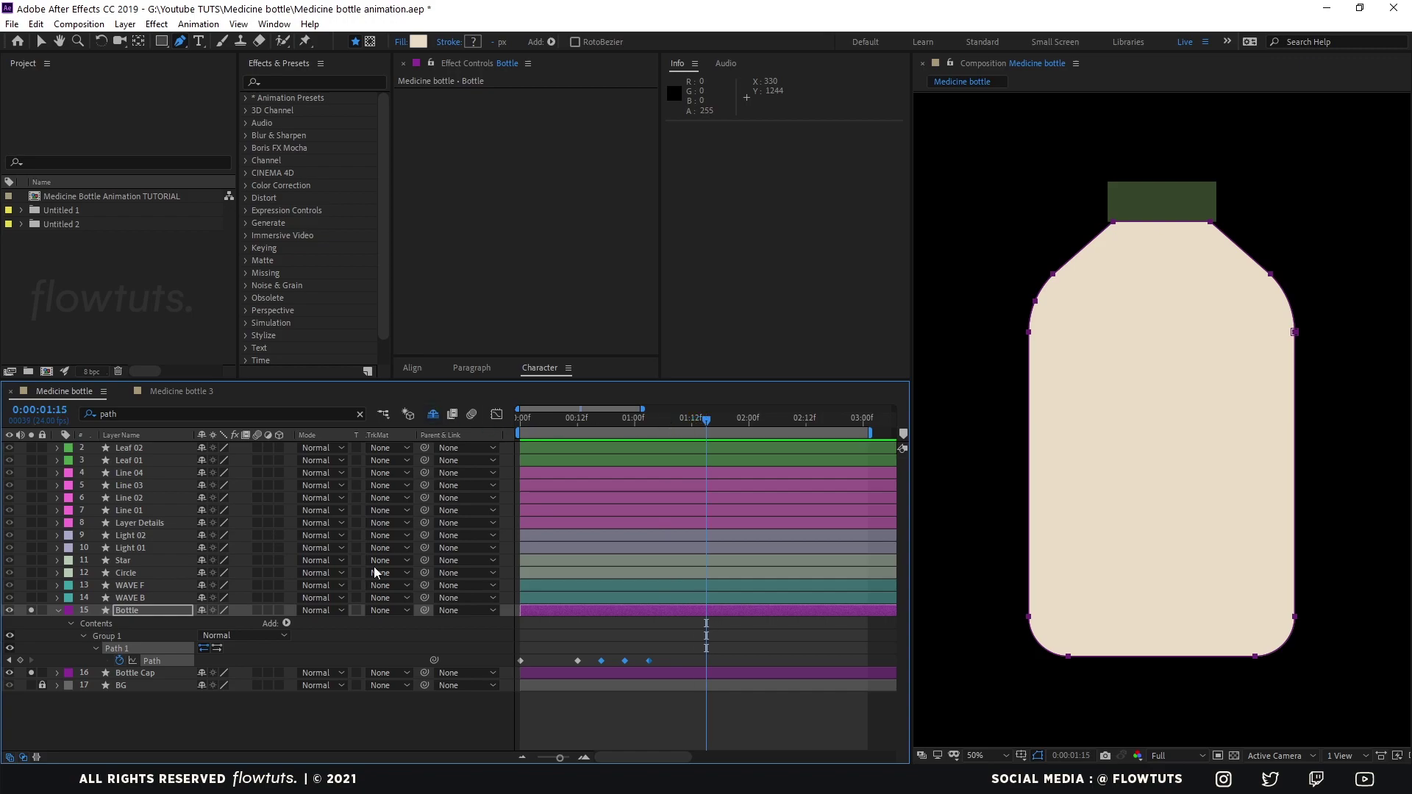
pyautogui.click(21, 660)
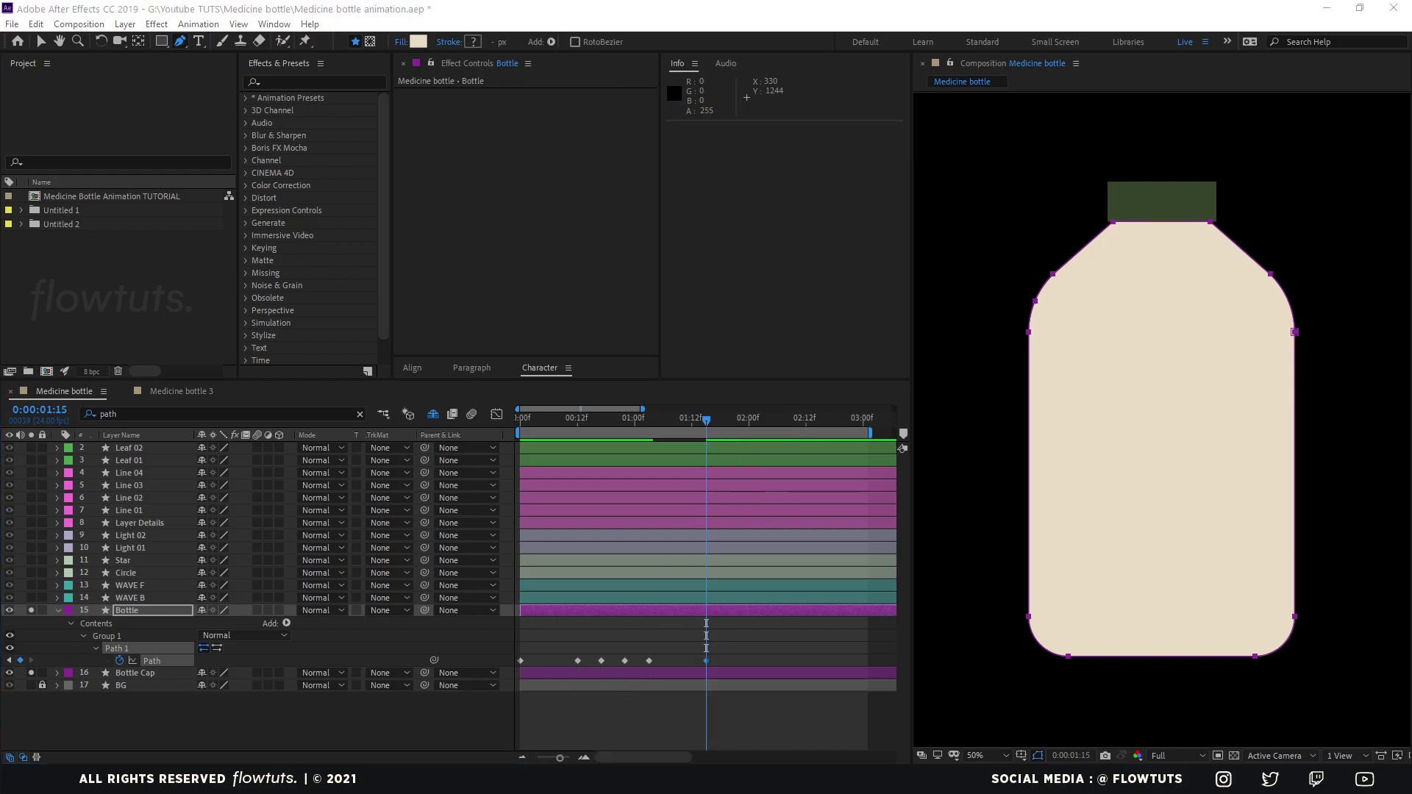
# Examine the full-size three-star bottle in Illustrator and return to After Effects
pyautogui.click(611, 698)
pyautogui.moveTo(303, 336); pyautogui.dragTo(156, 579)
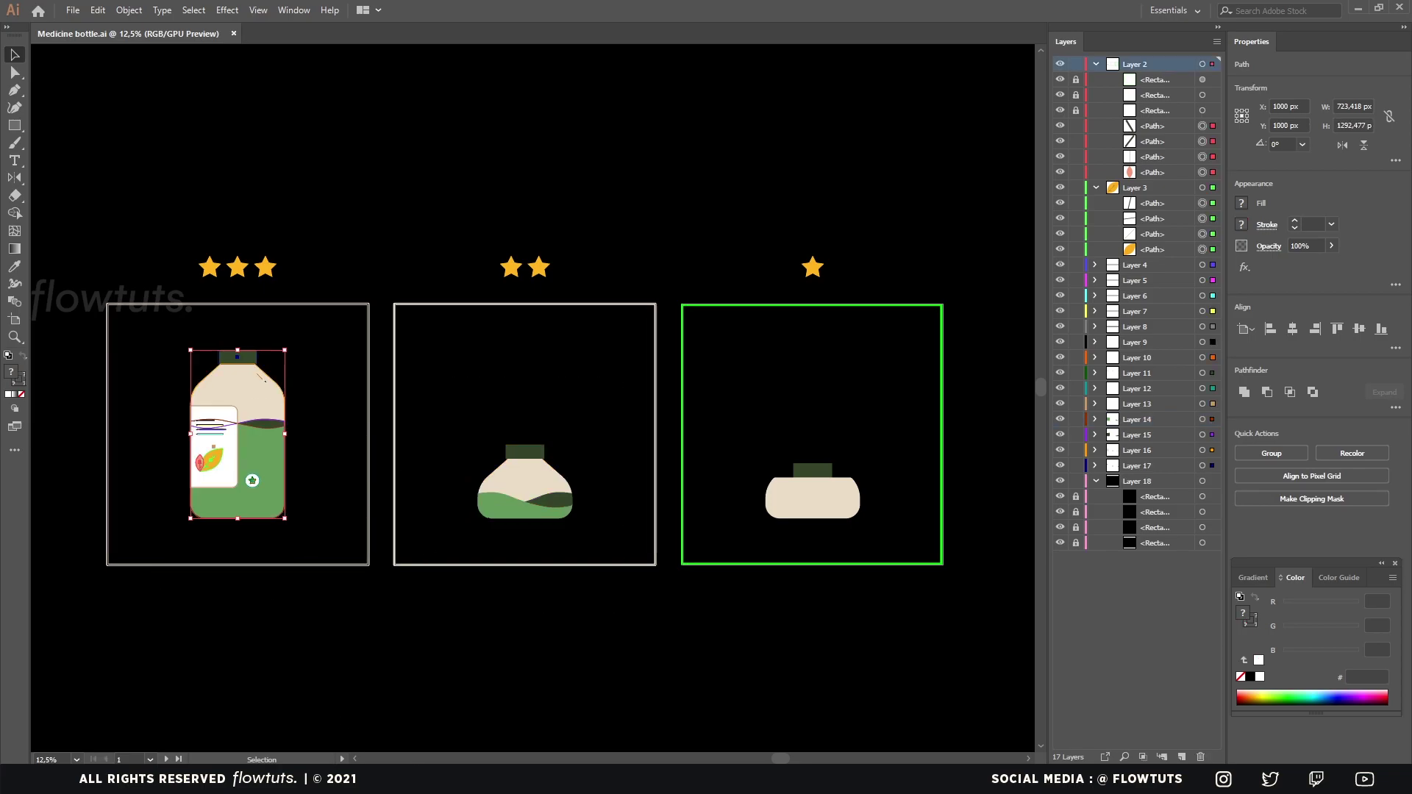
pyautogui.hotkey('alt', 'Tab')
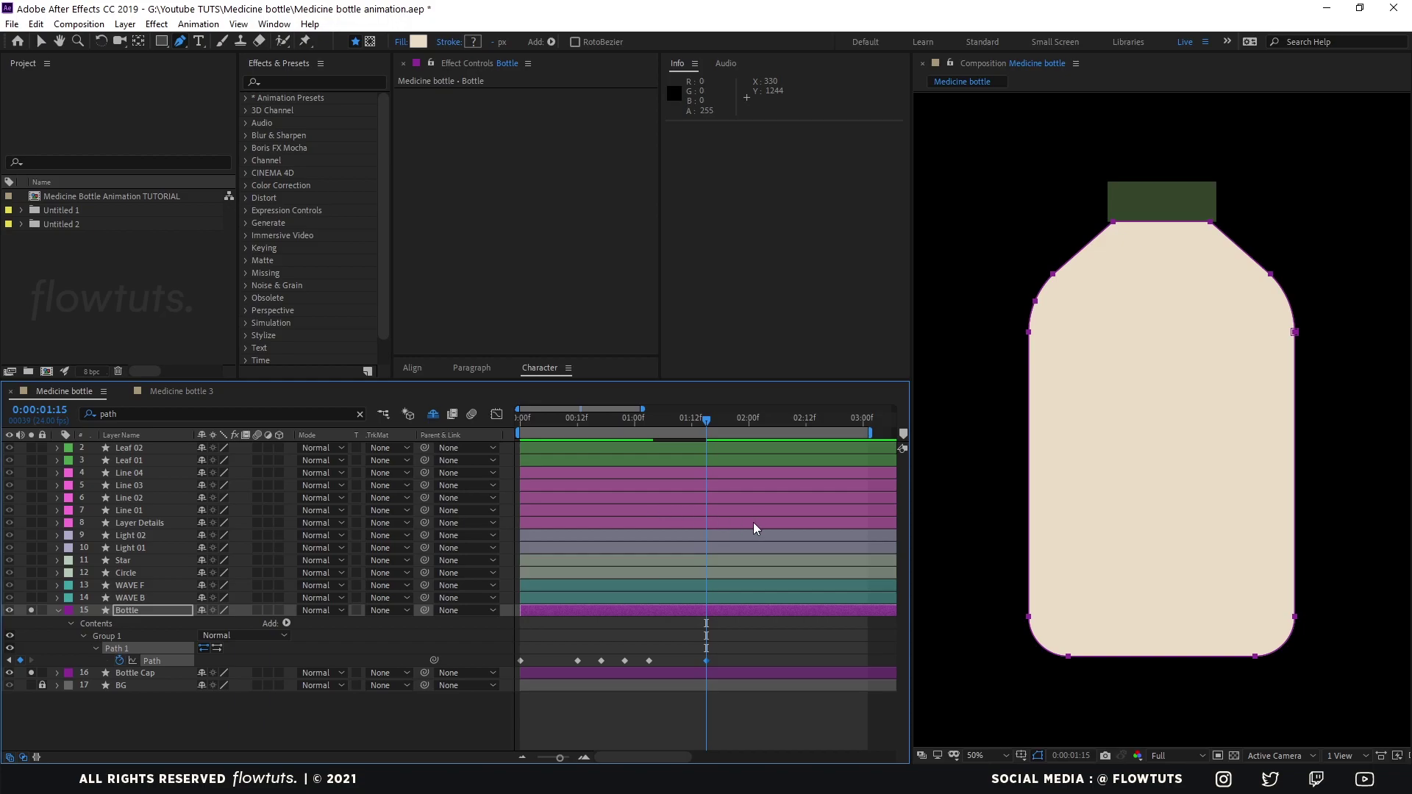
# Add a Path keyframe to the Bottle layer at 0:00:01:20
pyautogui.press('pagedown')
pyautogui.press('pagedown')
pyautogui.press('pagedown')
pyautogui.press('pagedown')
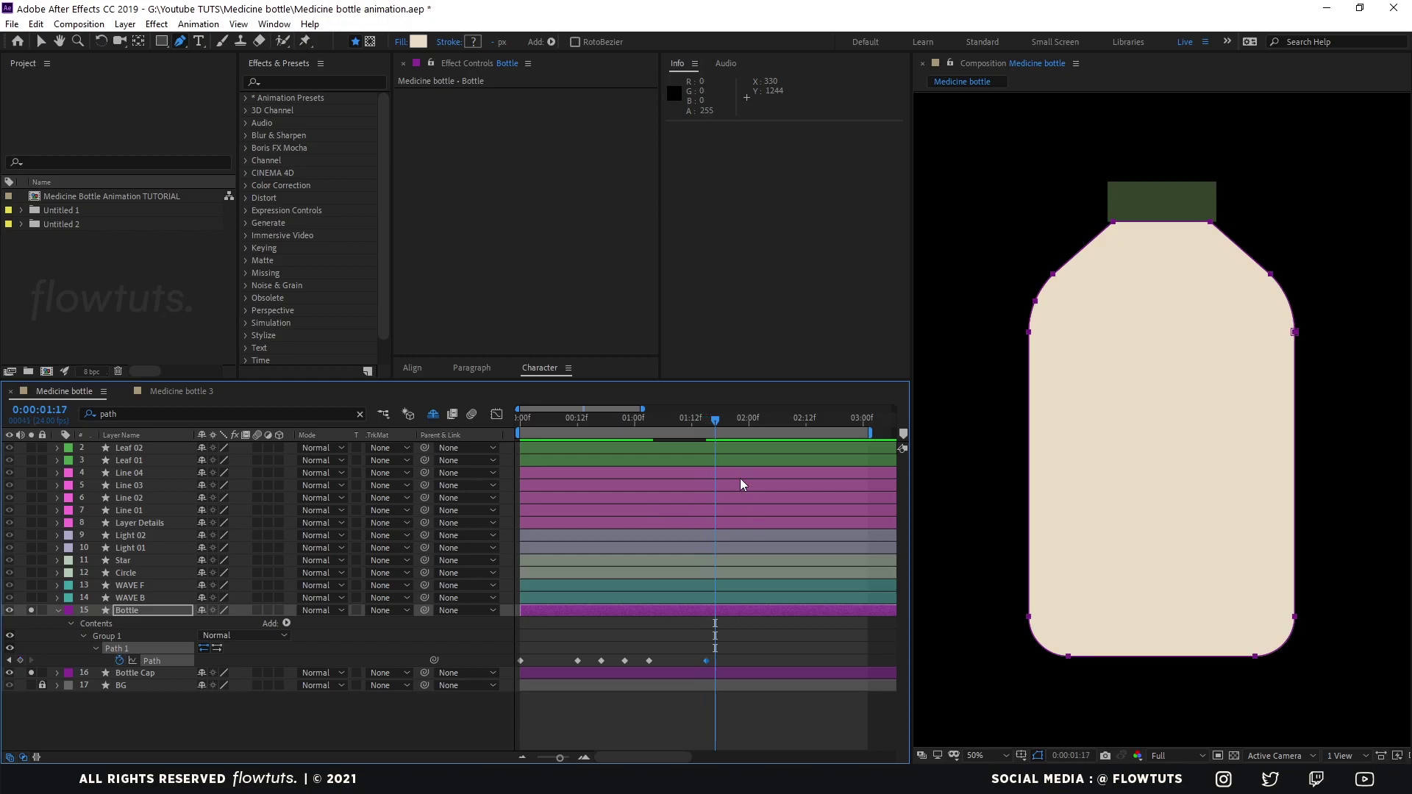
pyautogui.press('pagedown')
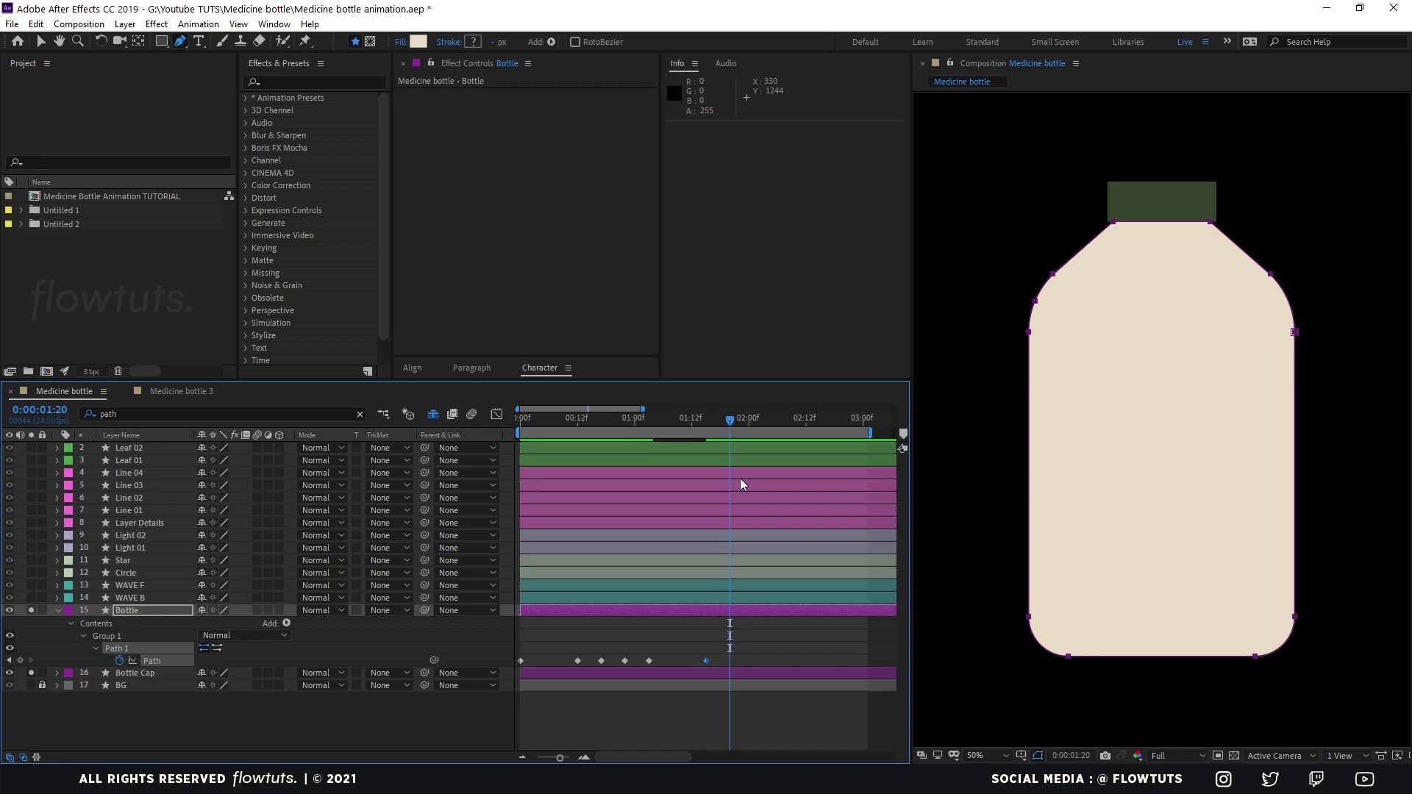
pyautogui.click(20, 661)
# Add a Path keyframe to the Bottle layer at 0:00:02:01
pyautogui.press('pagedown')
pyautogui.press('pagedown')
pyautogui.press('pagedown')
pyautogui.press('pagedown')
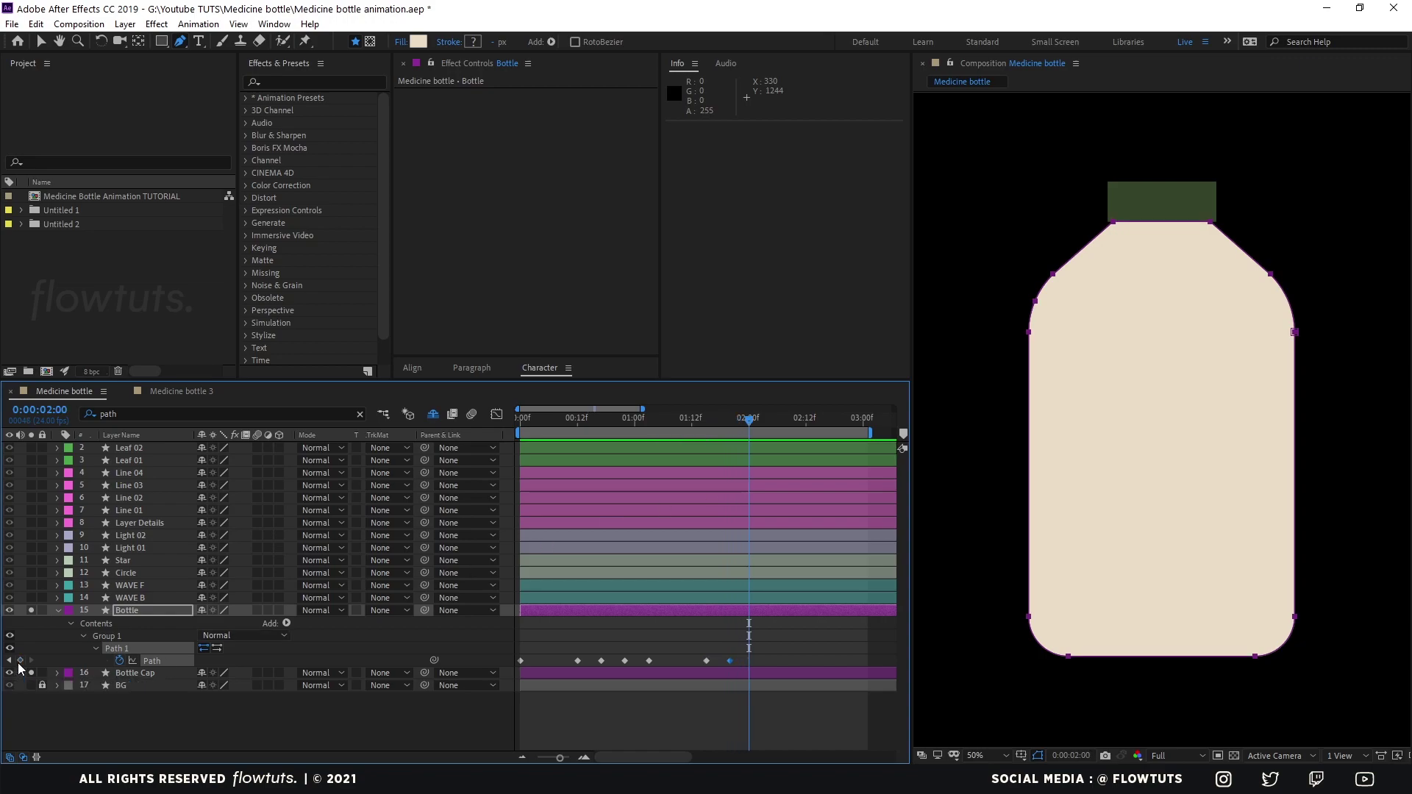
pyautogui.click(20, 661)
pyautogui.press('pagedown')
pyautogui.moveTo(752, 661); pyautogui.dragTo(757, 661)
# Add a Path keyframe to the Bottle layer at 0:00:02:06
pyautogui.press('pagedown')
pyautogui.press('pagedown')
pyautogui.press('pagedown')
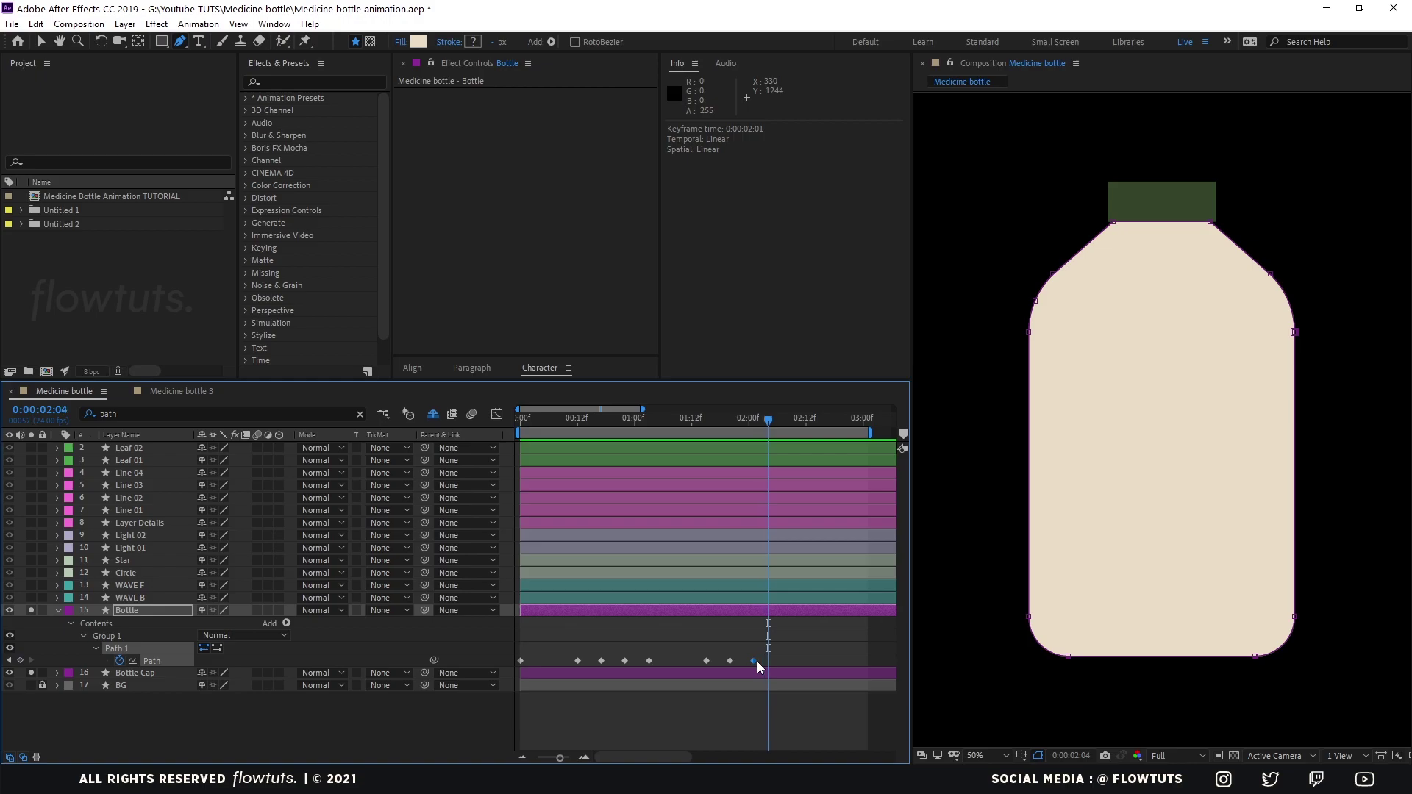
pyautogui.press('pagedown')
pyautogui.press('pagedown')
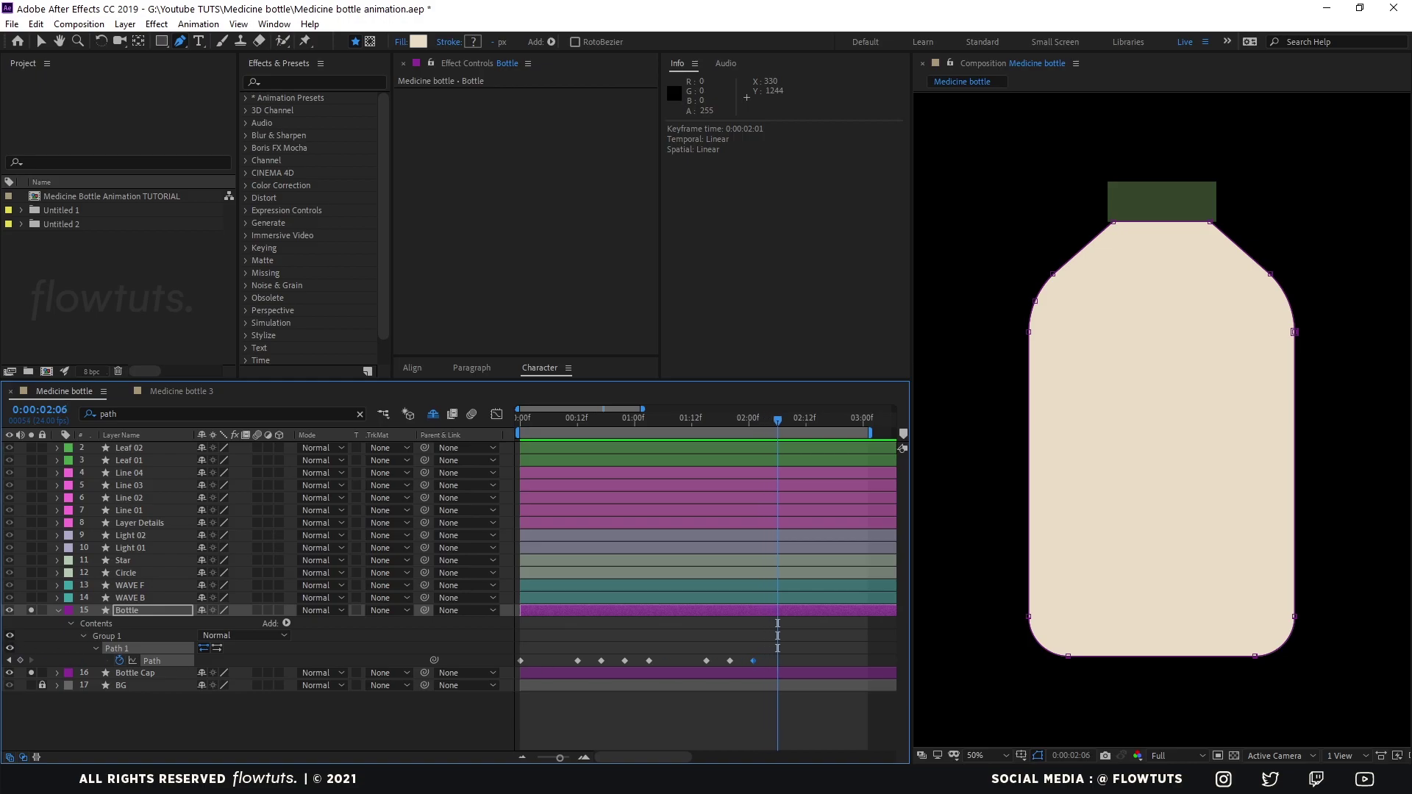
pyautogui.click(20, 660)
pyautogui.click(304, 729)
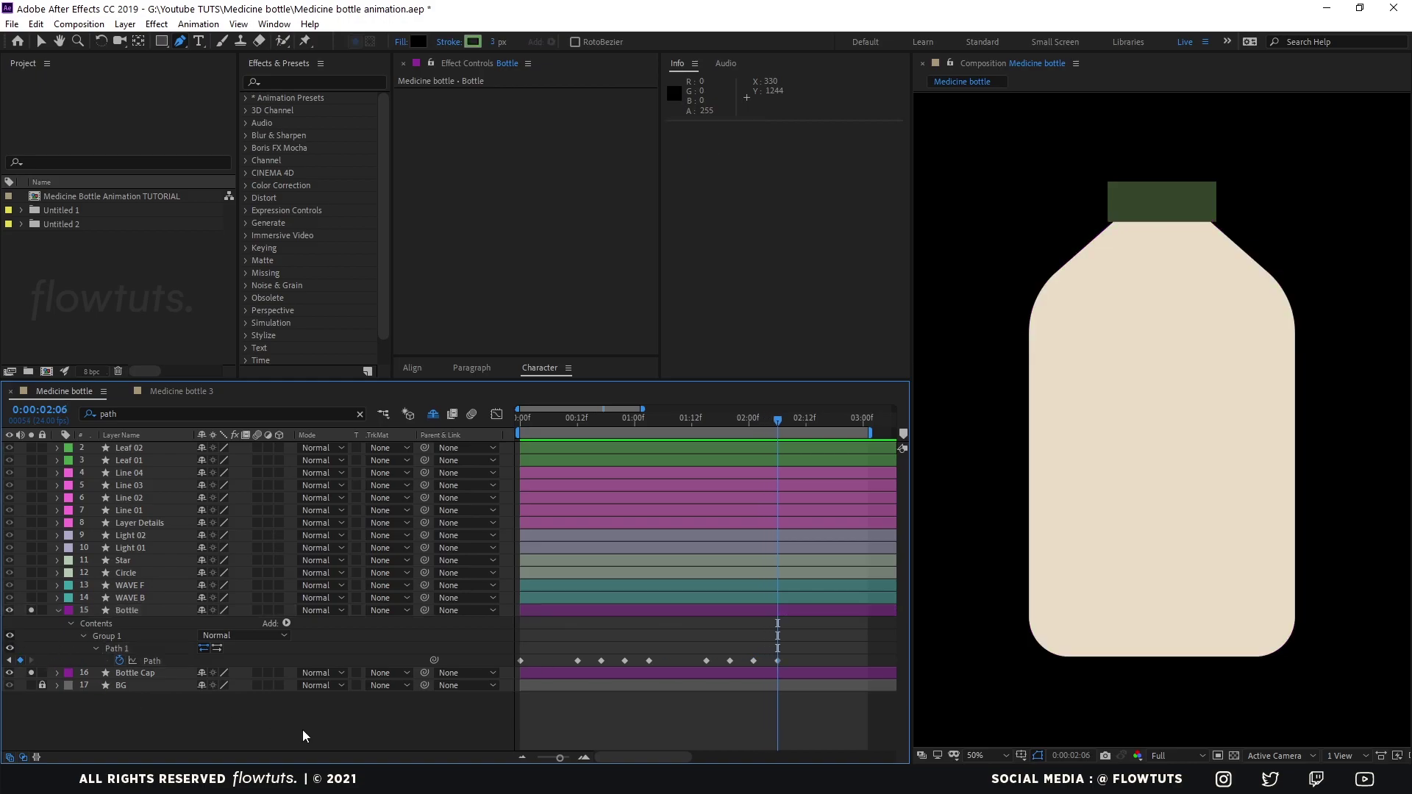
# Clear the path filter and show the Bottle's Path keyframes together with the Bottle Cap's Position property
pyautogui.click(876, 674)
pyautogui.click(812, 610)
pyautogui.click(359, 414)
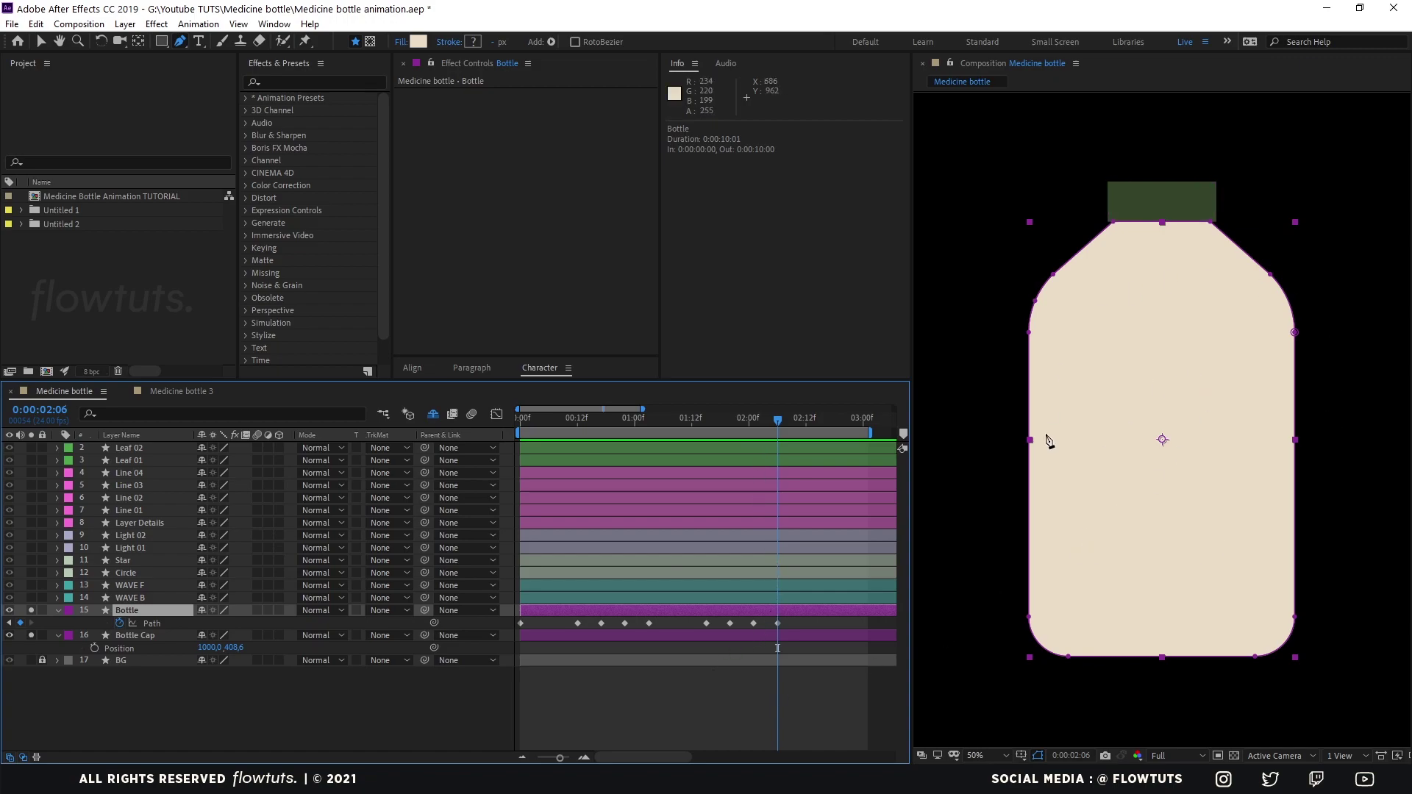
# Try moving the Bottle Cap upward off the bottle neck, and undo the move
pyautogui.click(42, 42)
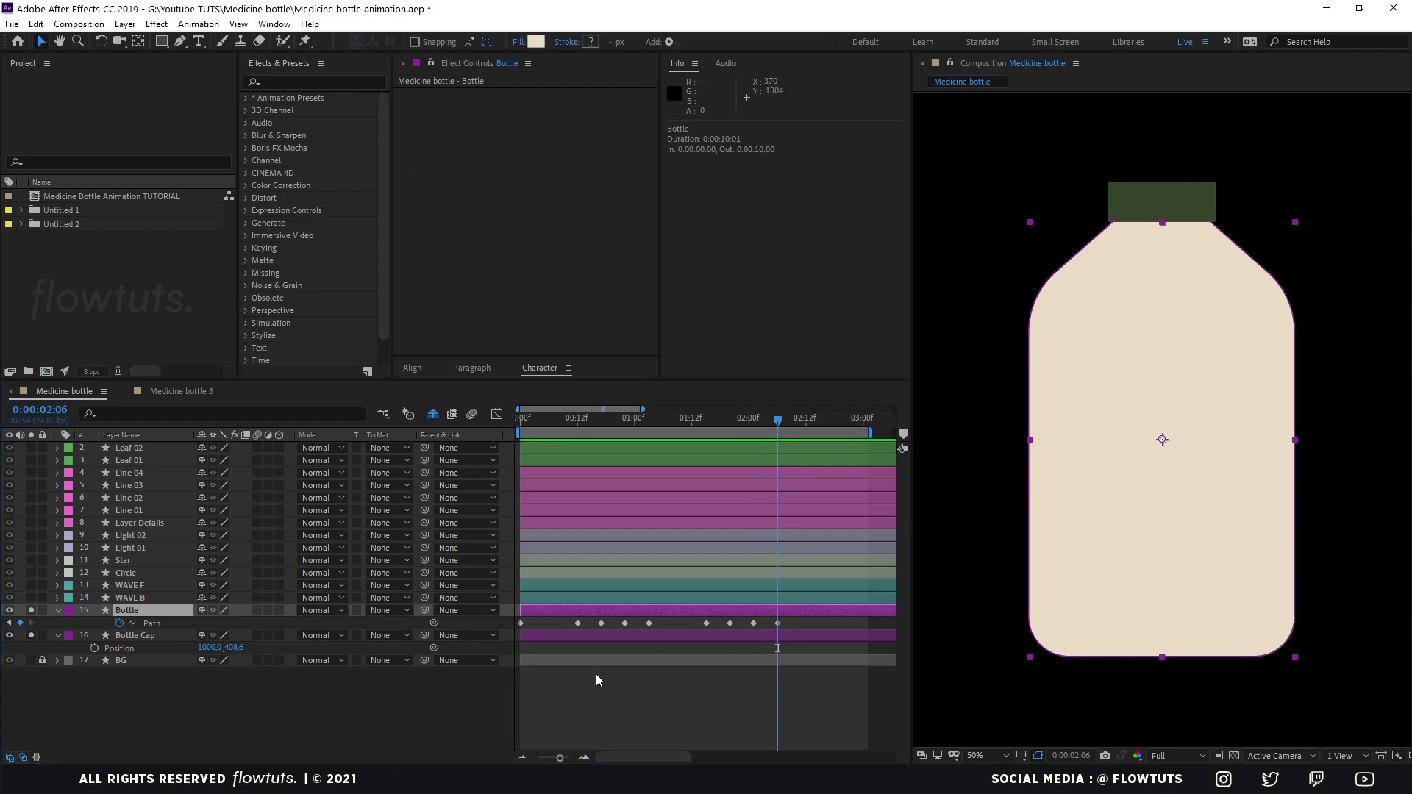
pyautogui.click(1184, 207)
pyautogui.moveTo(1185, 208); pyautogui.dragTo(1183, 190)
pyautogui.click(1118, 217)
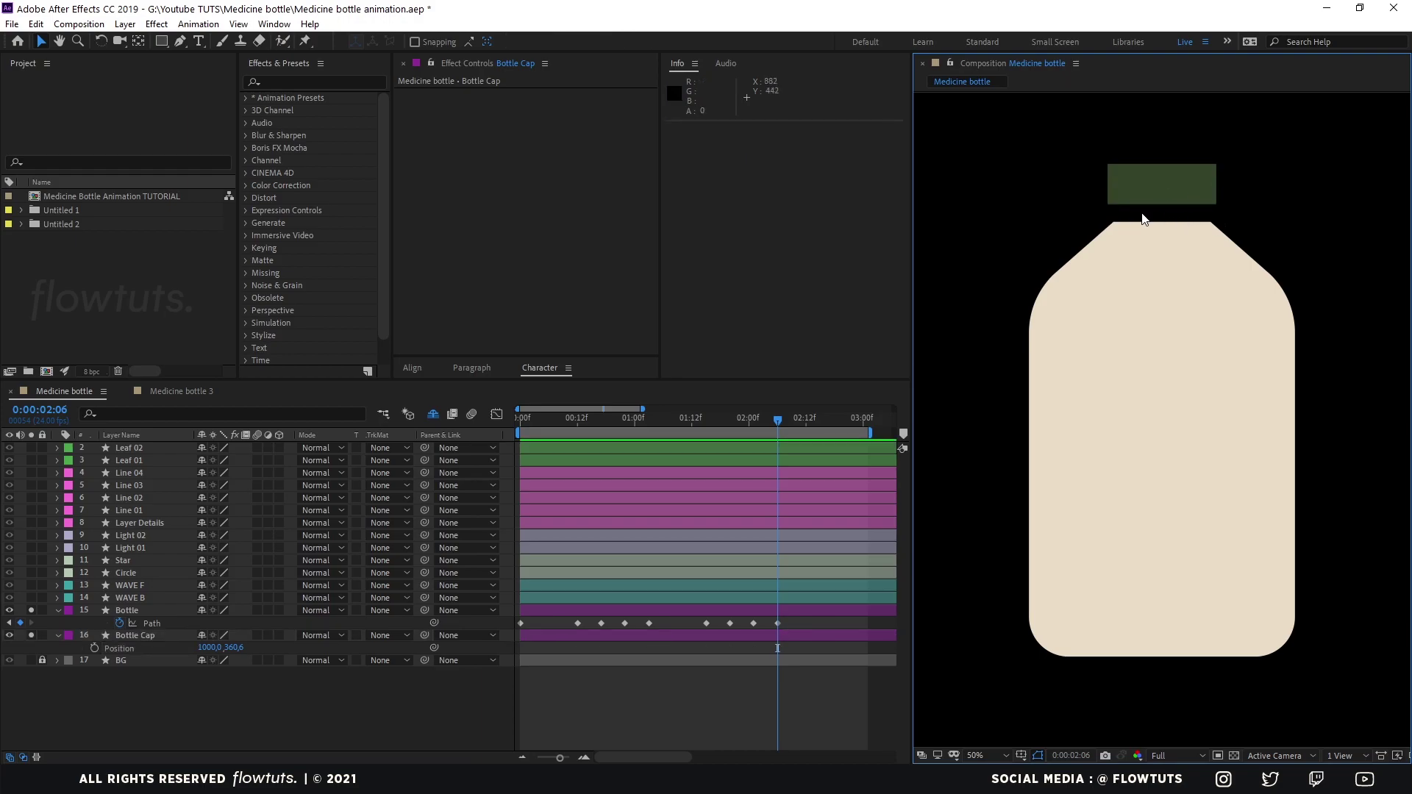
pyautogui.hotkey('ctrl', 'z')
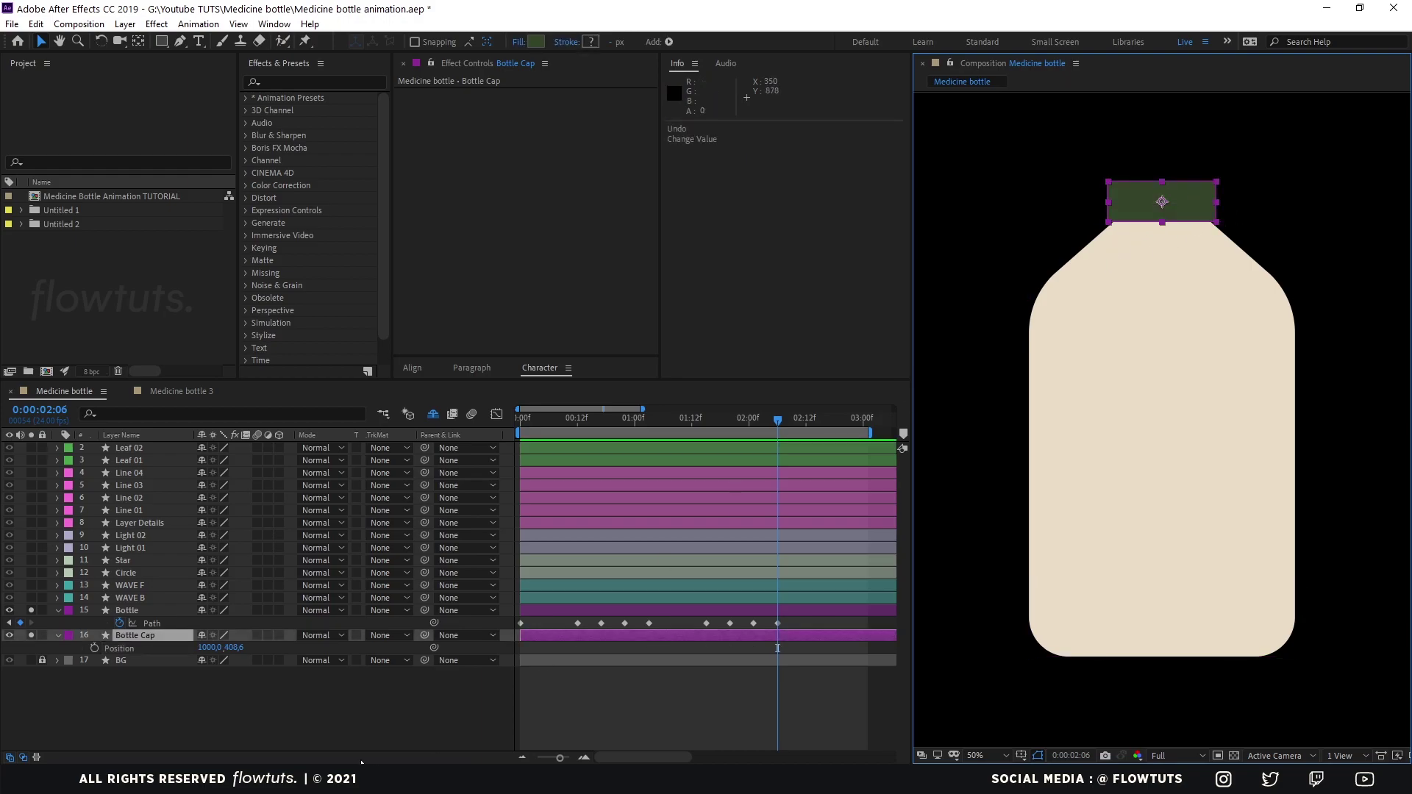
pyautogui.click(372, 718)
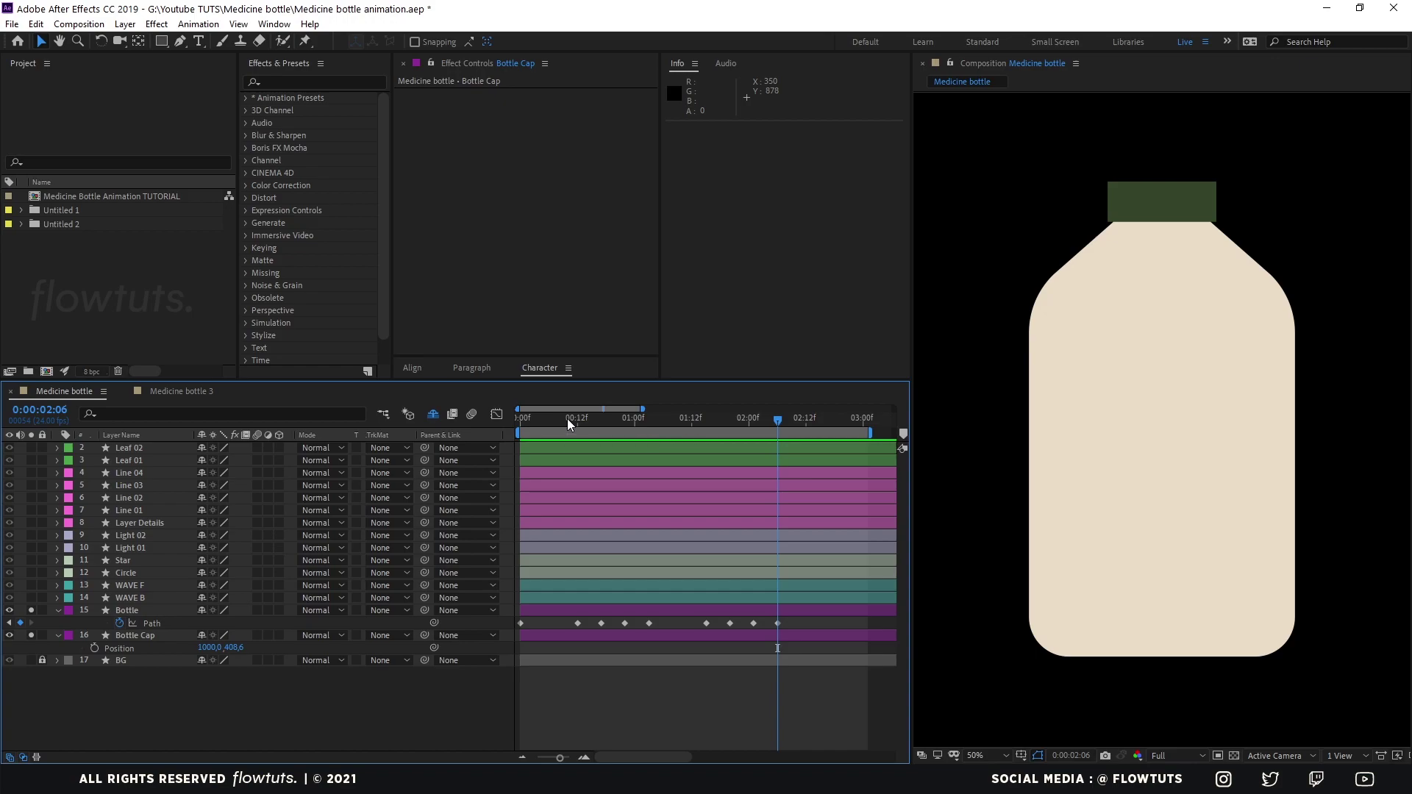
# At 0:00:00:00, lower the Bottle path's neck and shoulder points toward the base, using the one-star bottle in Illustrator as reference
pyautogui.moveTo(561, 418); pyautogui.dragTo(512, 425)
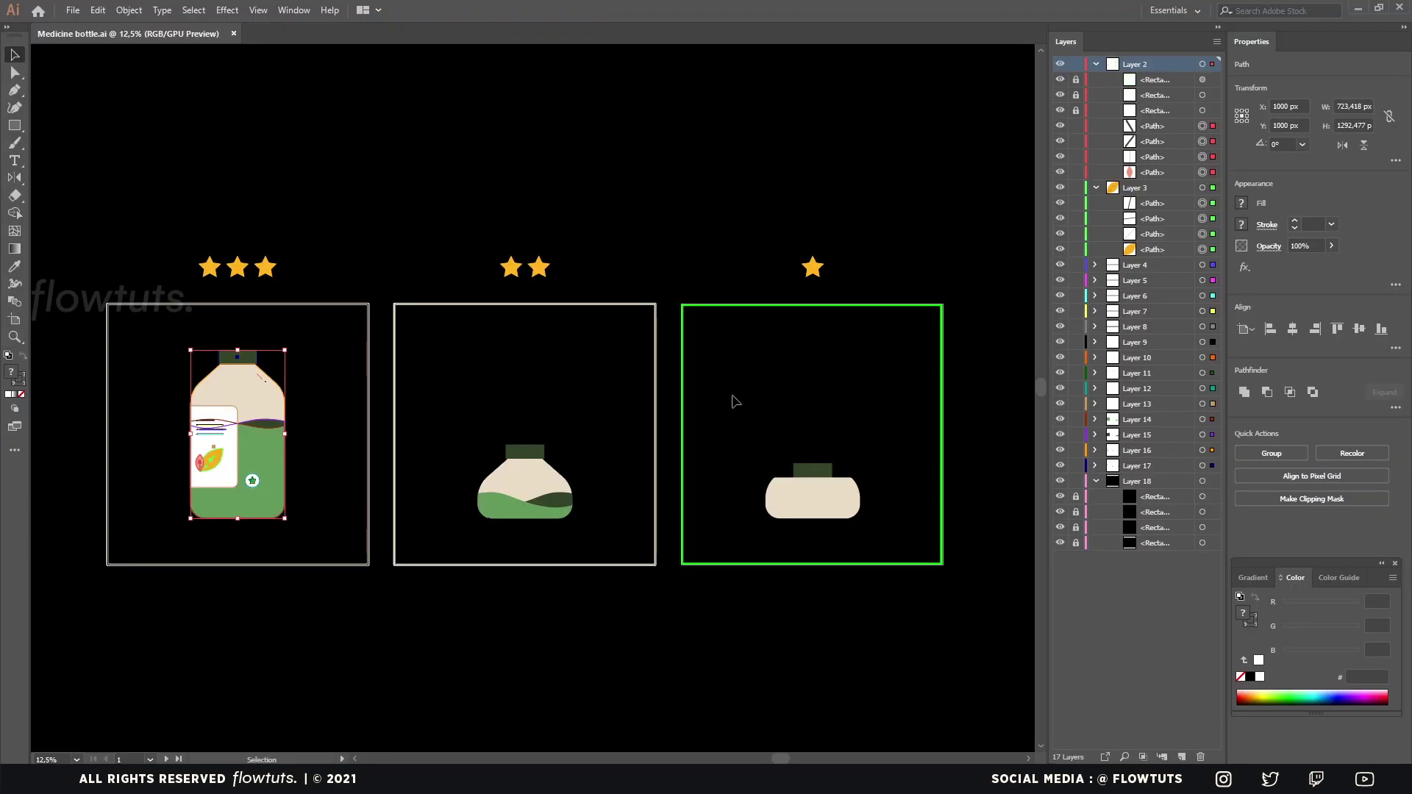
pyautogui.moveTo(734, 398); pyautogui.dragTo(861, 447)
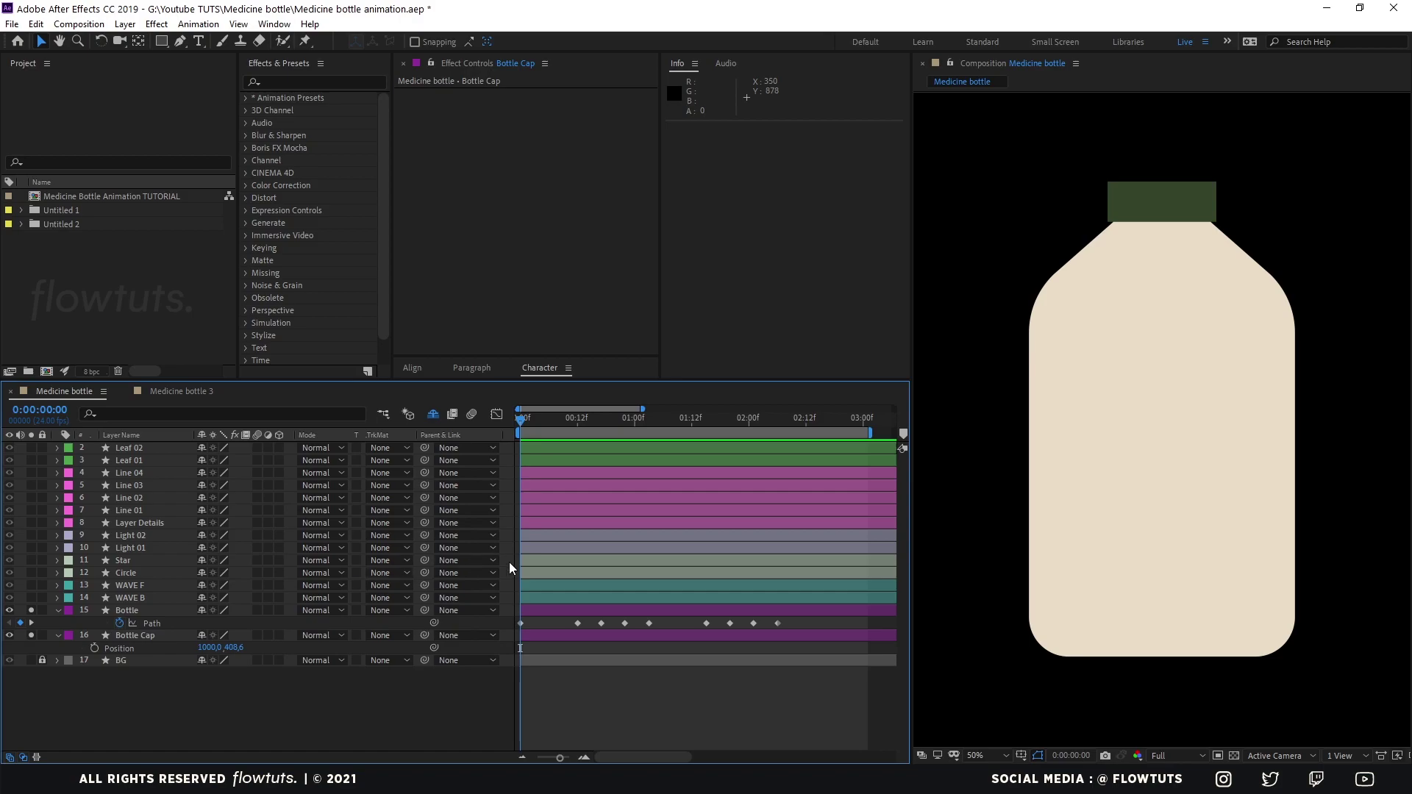
pyautogui.click(179, 42)
pyautogui.click(534, 610)
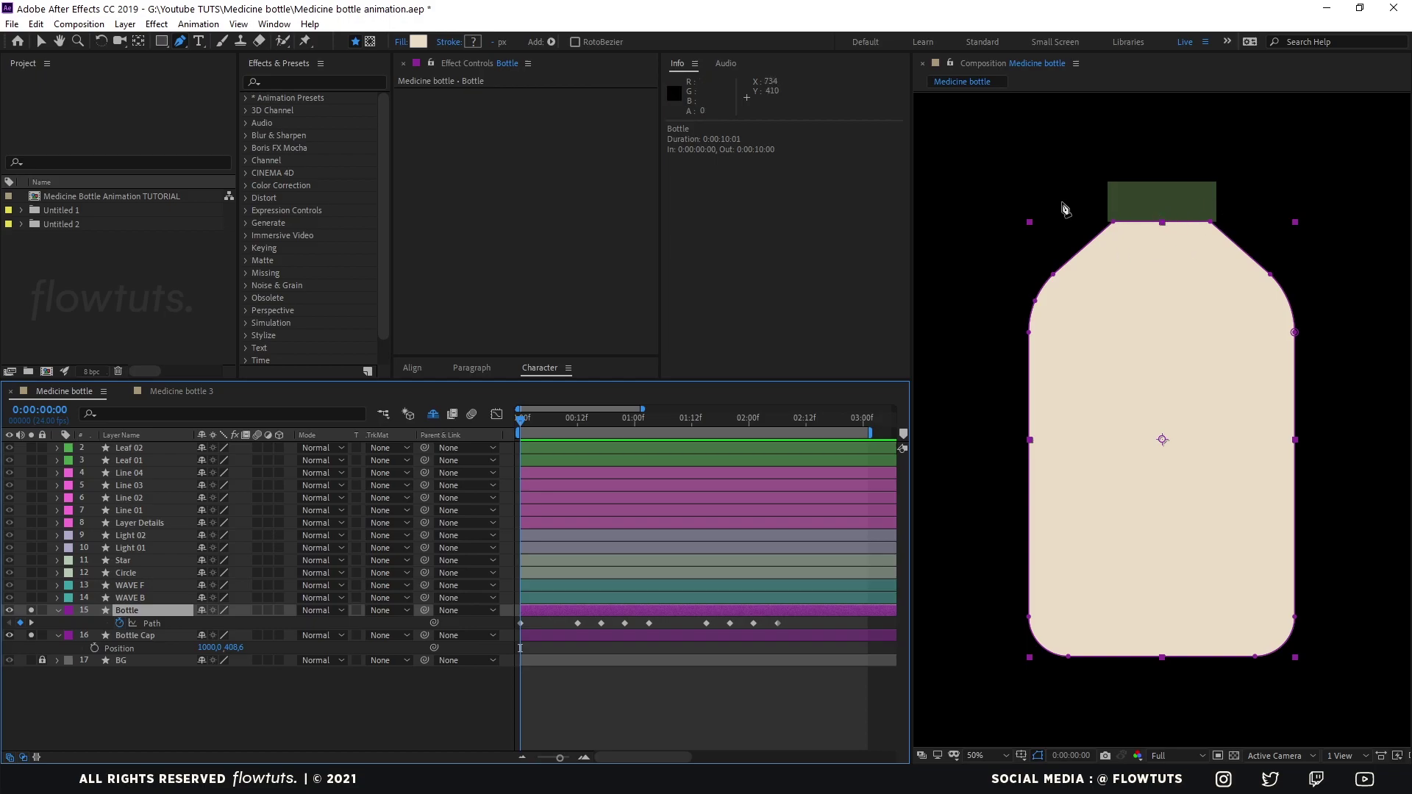
pyautogui.moveTo(997, 191); pyautogui.dragTo(1294, 395)
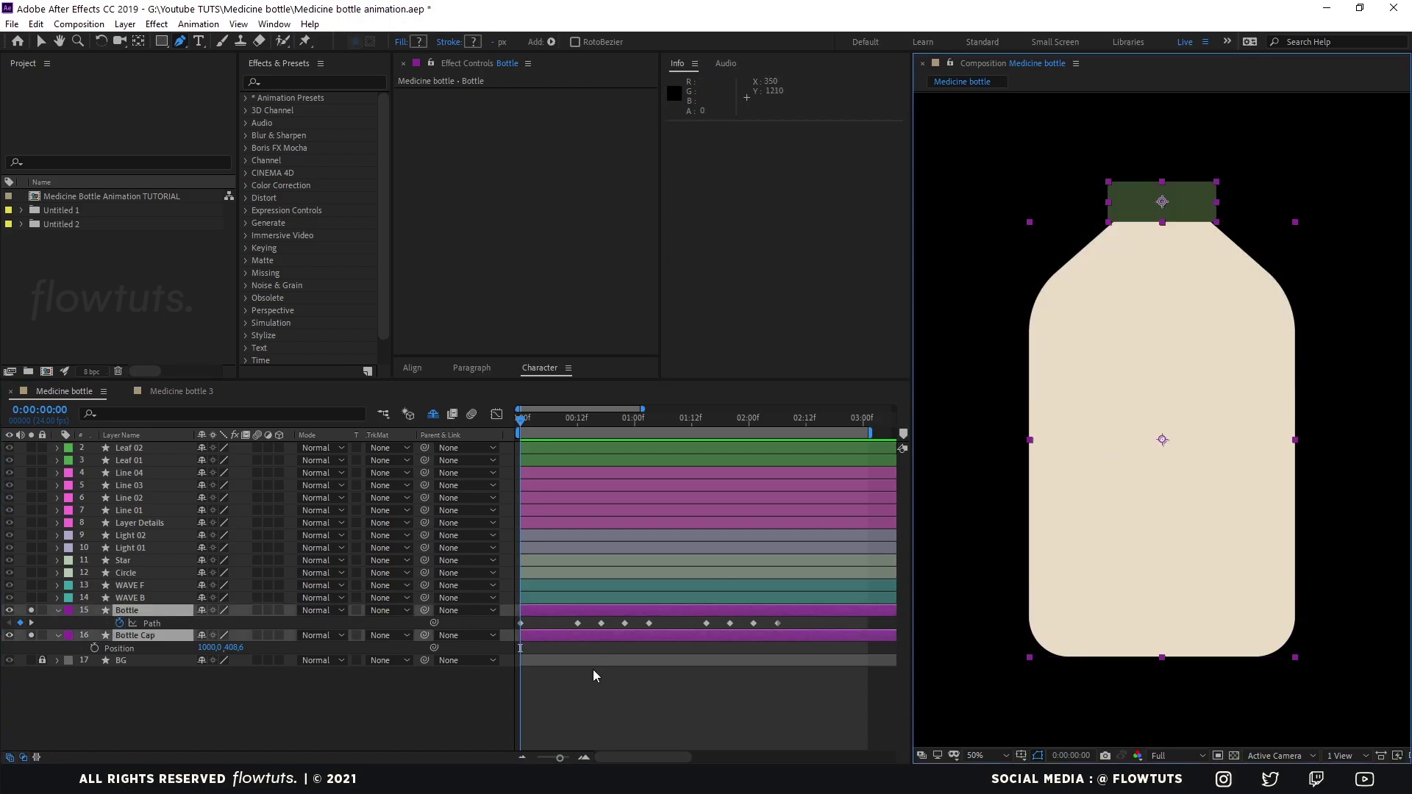
pyautogui.click(550, 609)
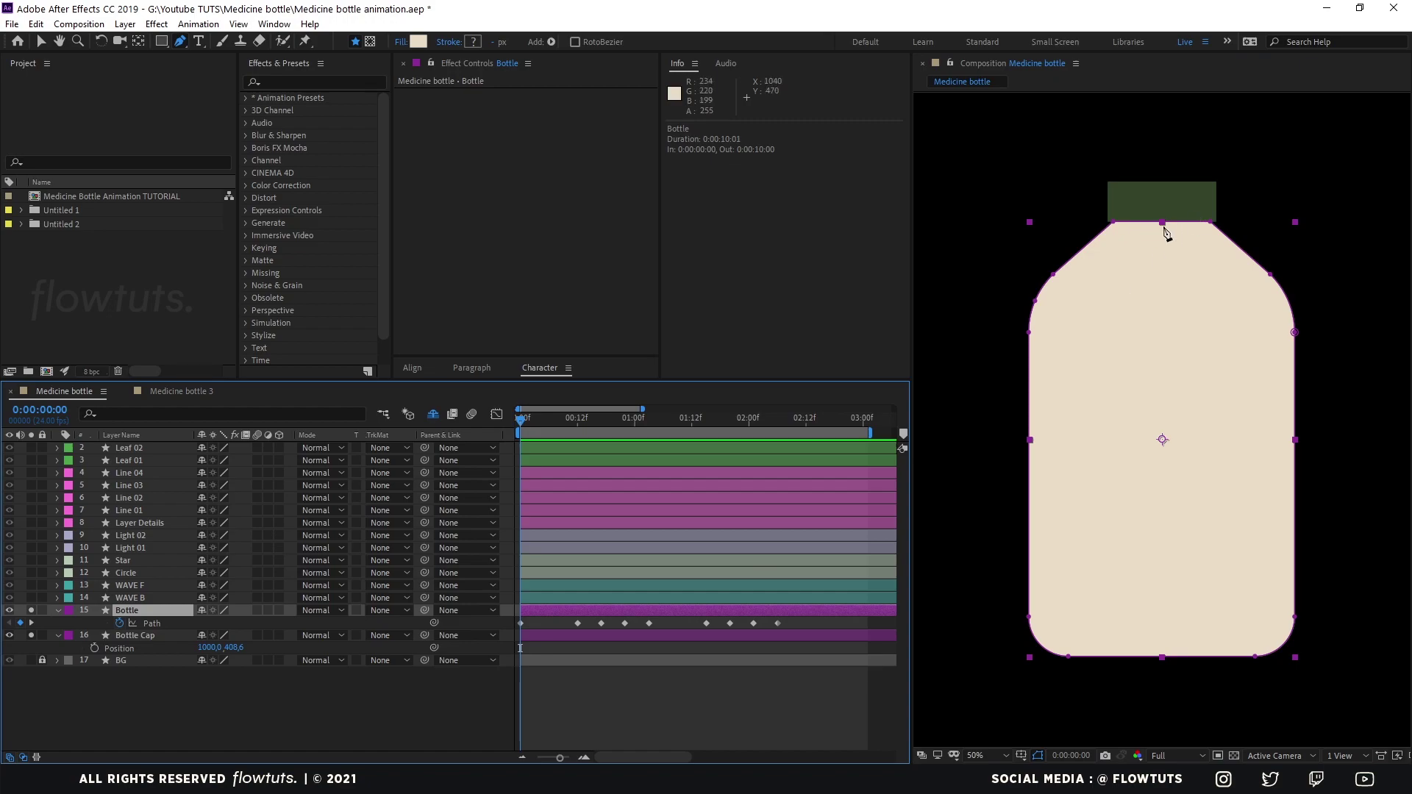
pyautogui.moveTo(956, 166); pyautogui.dragTo(1305, 621)
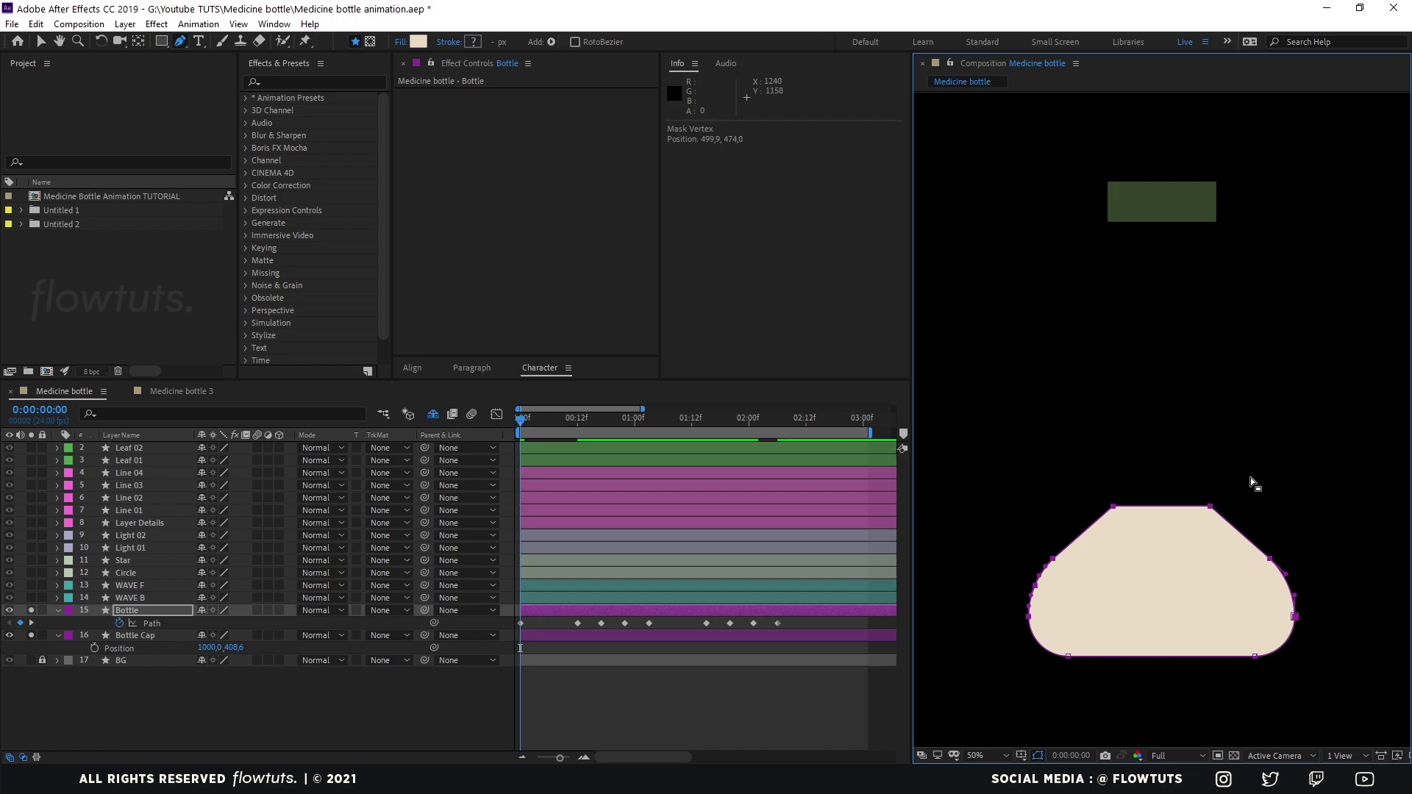
# Flatten the bottle at 0:00:00:00 by lowering its two neck points level with the shoulder points
pyautogui.moveTo(1250, 482); pyautogui.dragTo(1086, 528)
pyautogui.moveTo(1215, 509); pyautogui.dragTo(1209, 563)
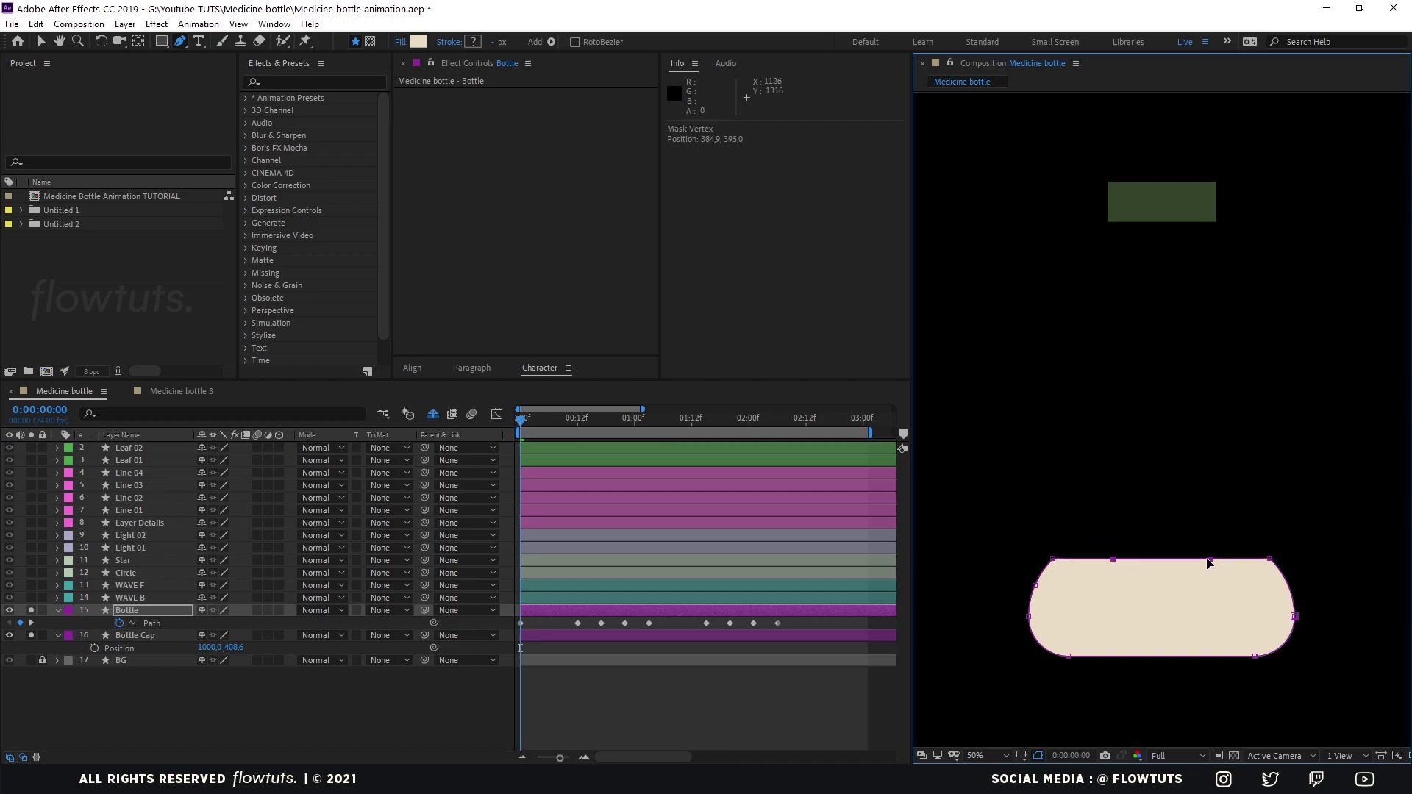
pyautogui.click(765, 690)
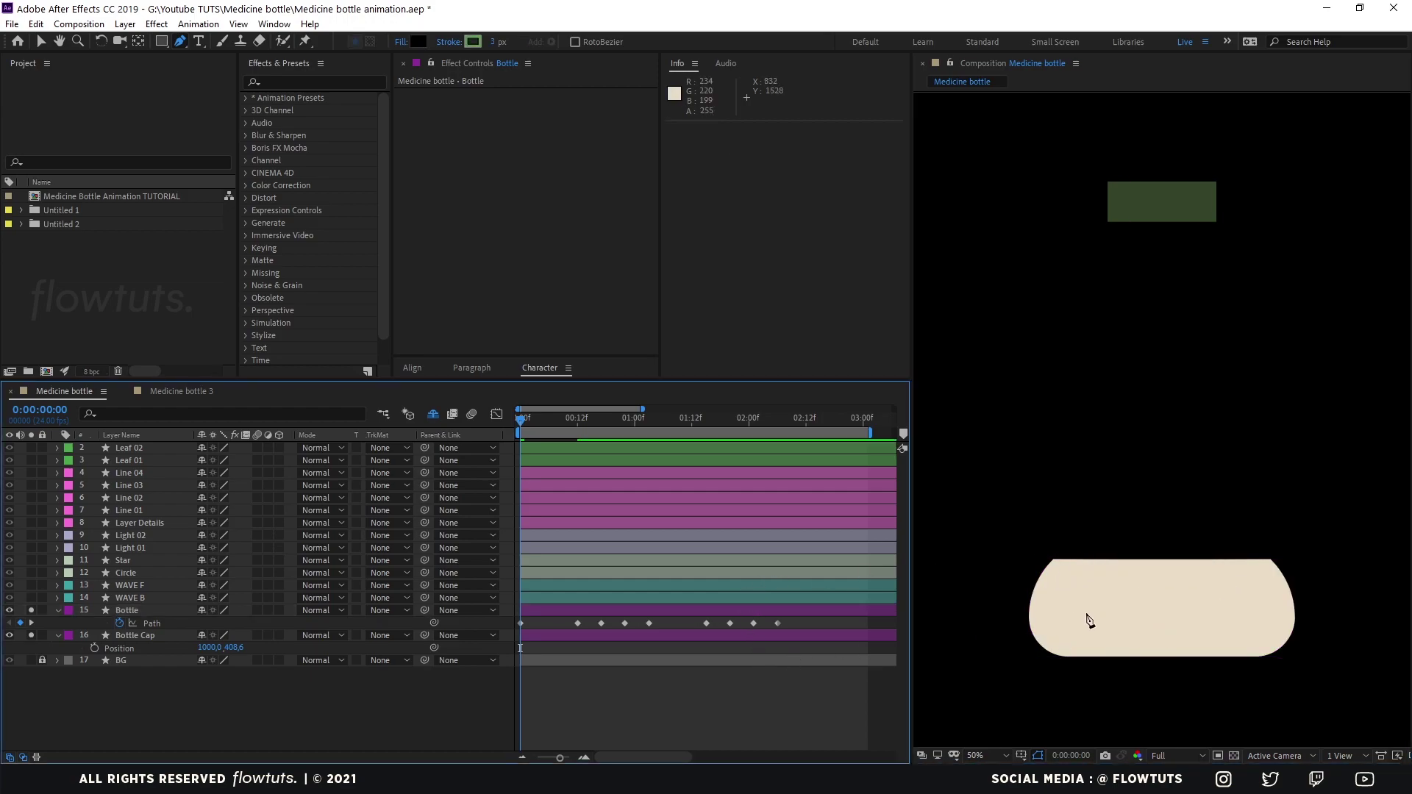
# Undo the pasted keyframe and, at 0:00:00:12, lower the Bottle path's neck and shoulder points to form the squat two-star bottle
pyautogui.hotkey('ctrl', 'z')
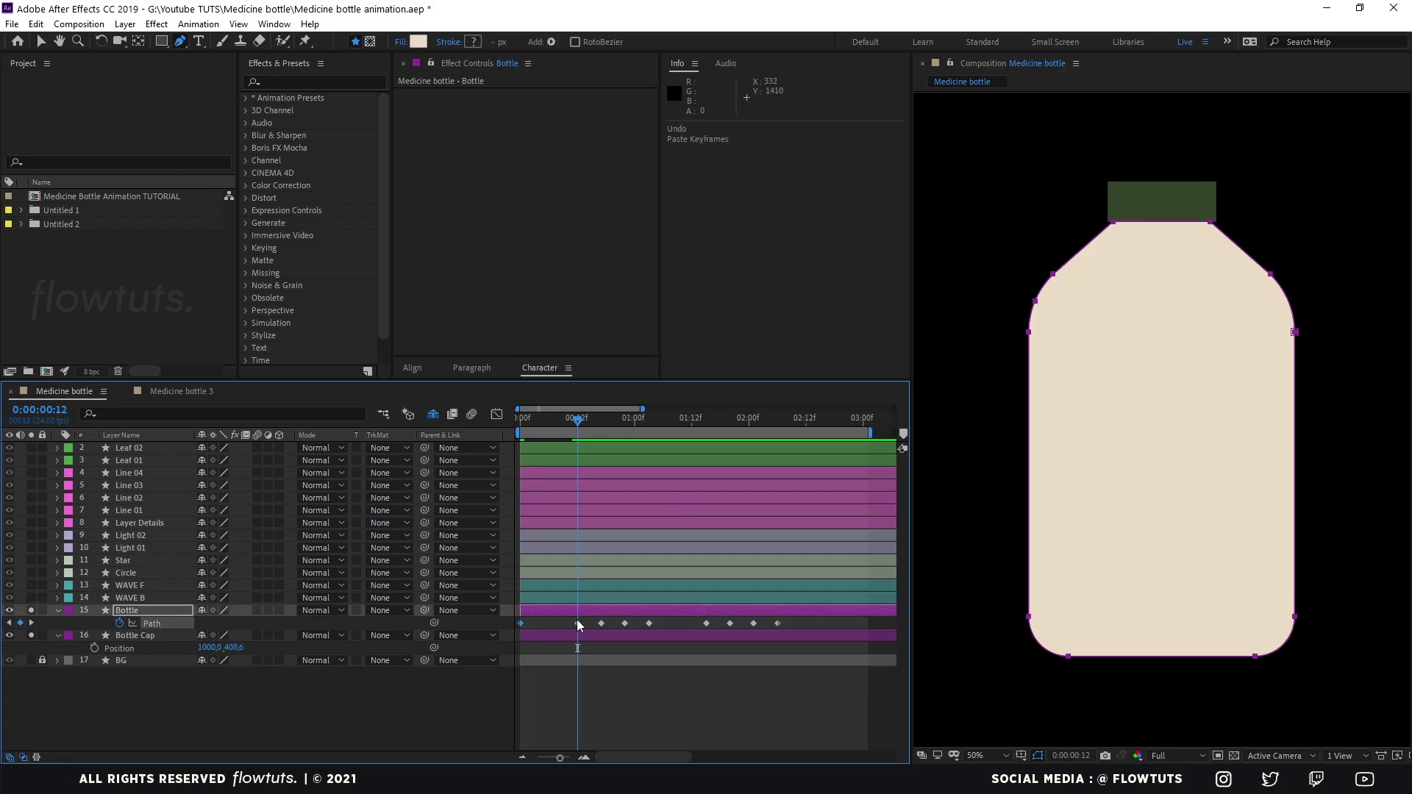
pyautogui.click(578, 623)
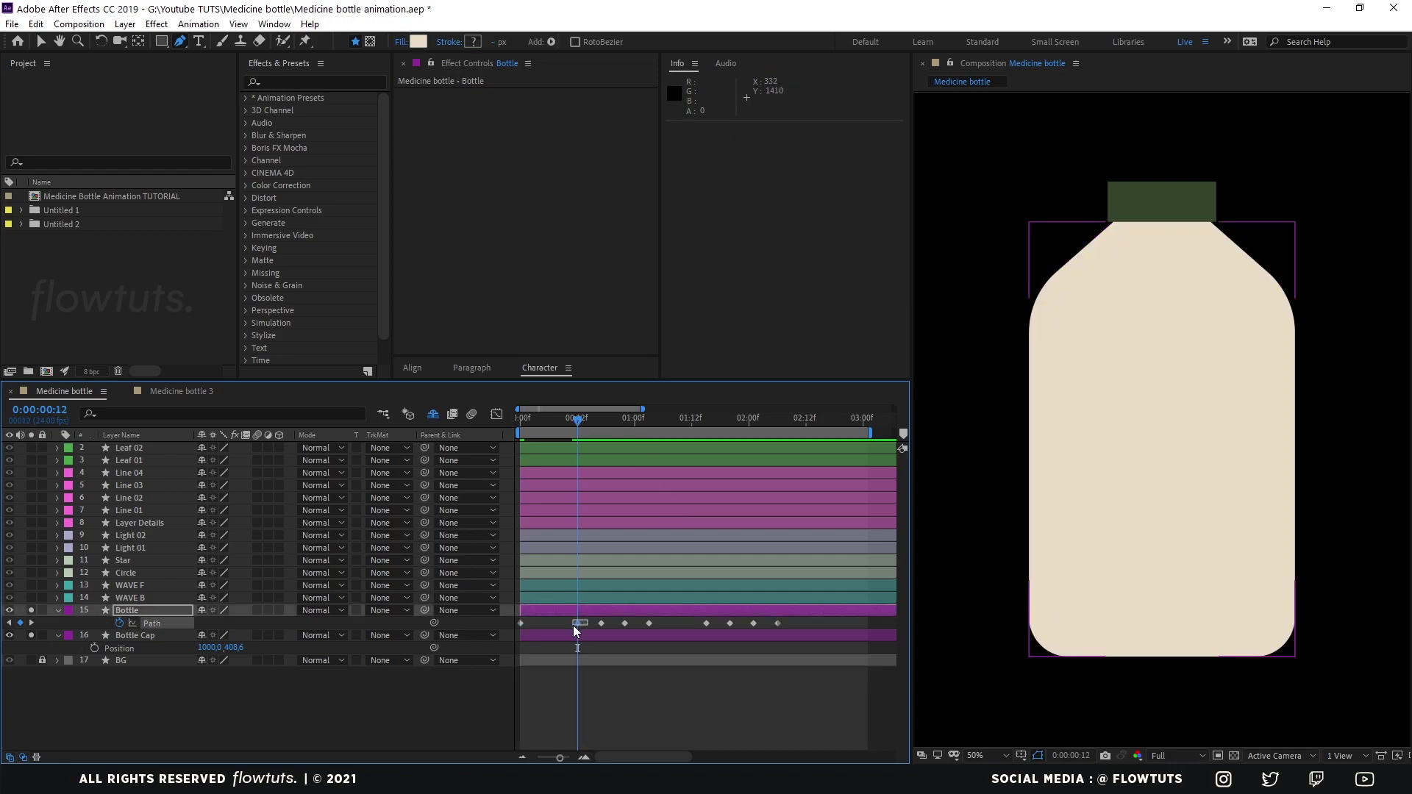
pyautogui.moveTo(983, 181); pyautogui.dragTo(1370, 418)
pyautogui.moveTo(1296, 333); pyautogui.dragTo(1299, 616)
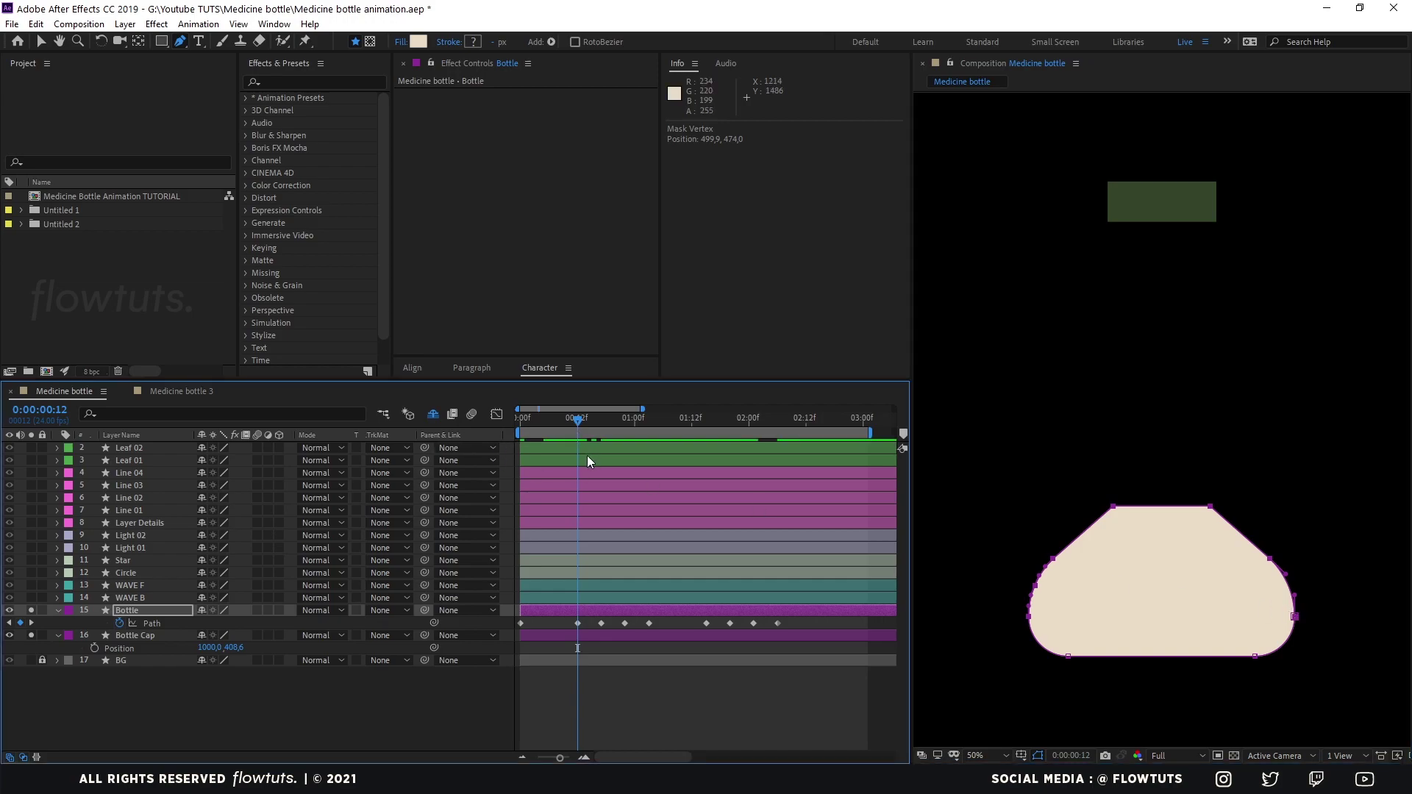
# Preview the bottle animation from the start and shorten the work area to end at 0:00:02:16
pyautogui.moveTo(572, 426); pyautogui.dragTo(512, 428)
pyautogui.press('space')
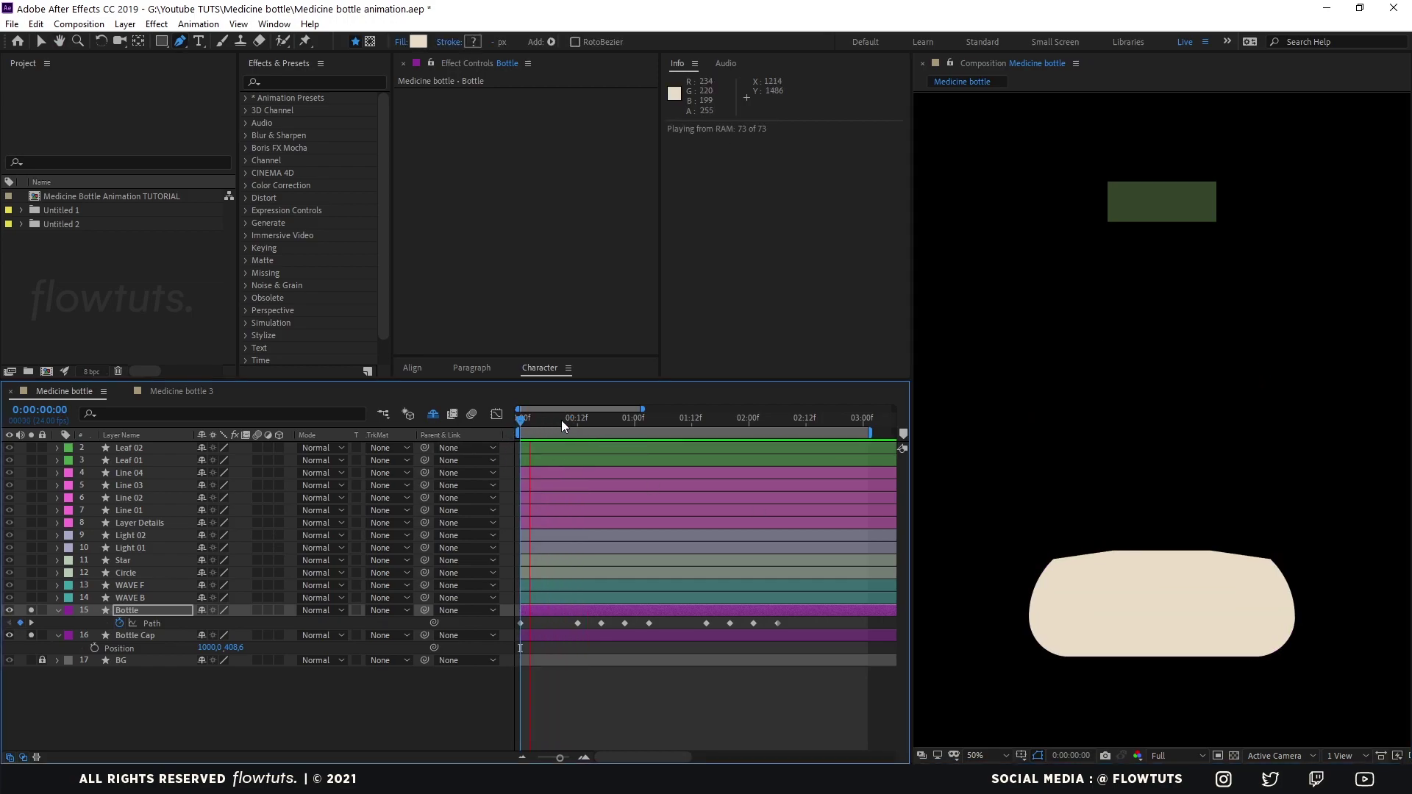
pyautogui.click(586, 422)
pyautogui.moveTo(587, 422); pyautogui.dragTo(544, 422)
pyautogui.moveTo(870, 433); pyautogui.dragTo(837, 434)
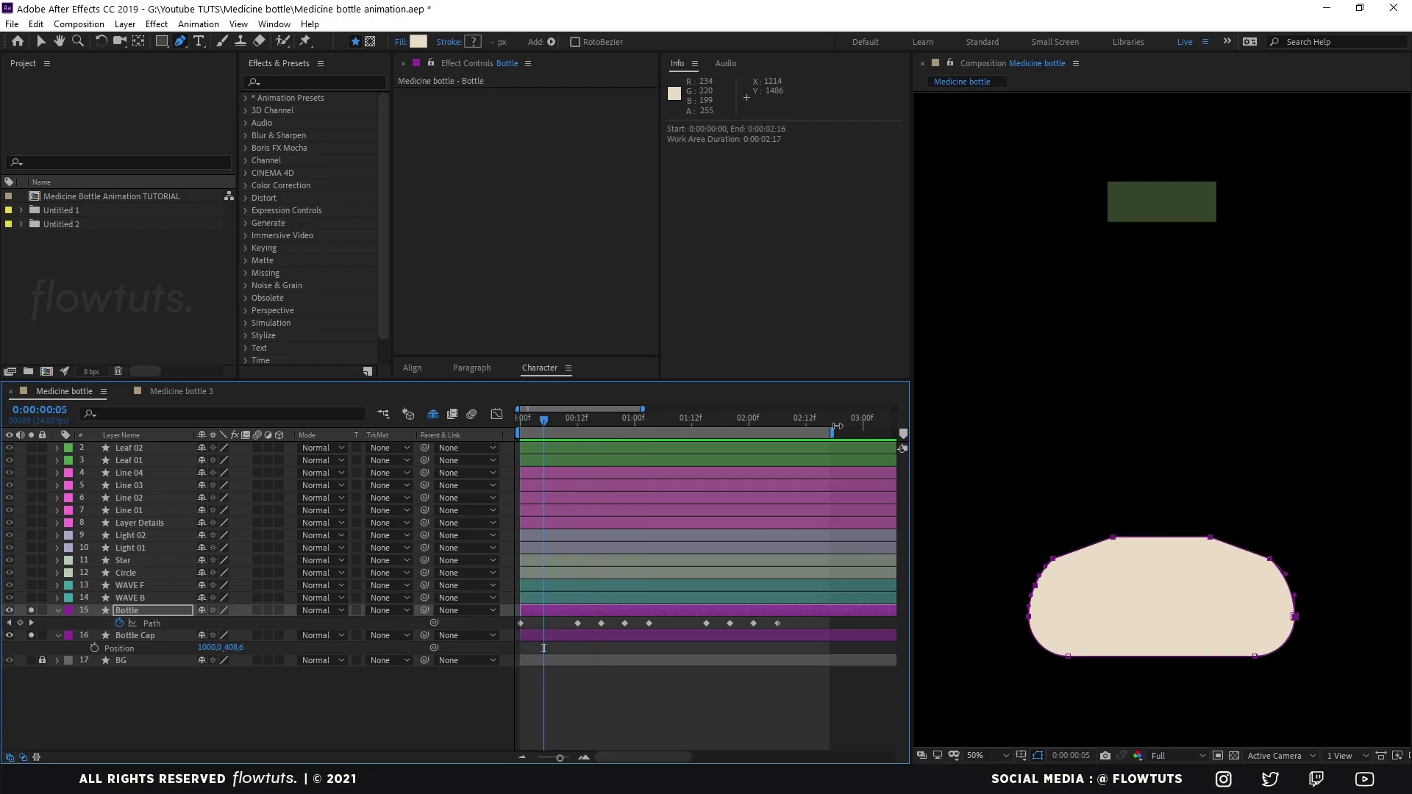
# Copy the Bottle's Path keyframe at 0:00:00:12 over the keyframes at 0:00:00:17, 0:00:00:22 and 0:00:01:03
pyautogui.moveTo(578, 422); pyautogui.dragTo(601, 427)
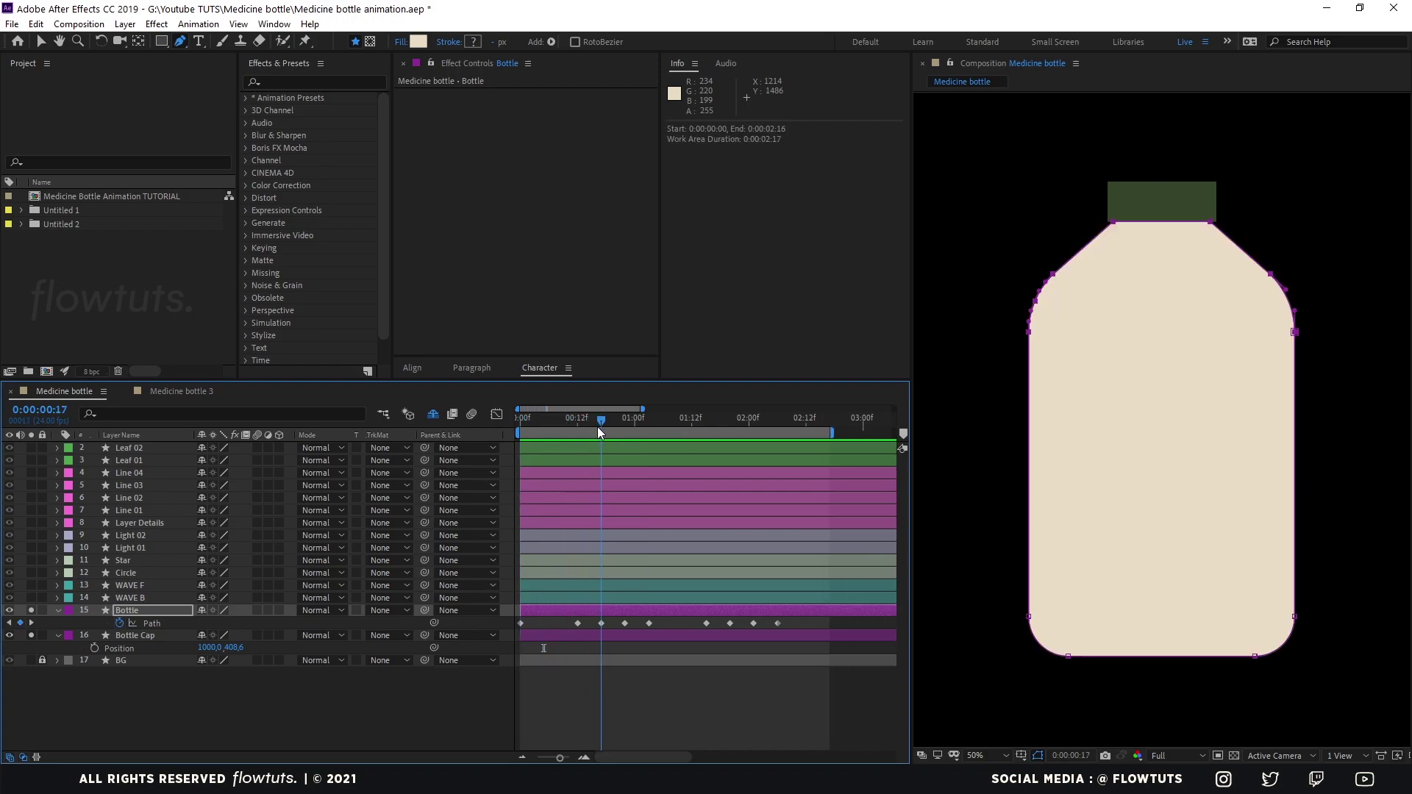
pyautogui.click(577, 624)
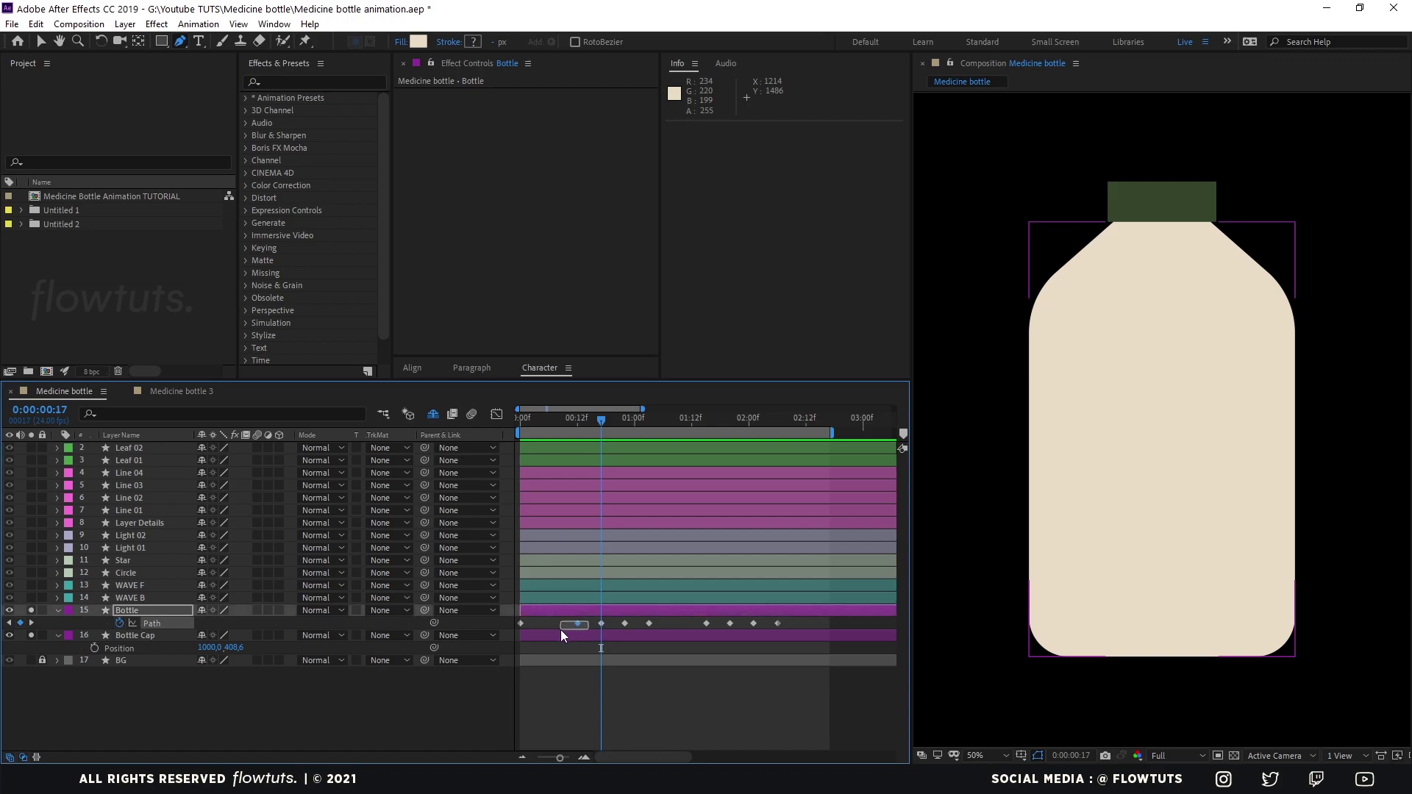
pyautogui.hotkey('ctrl', 'c')
pyautogui.hotkey('ctrl', 'v')
pyautogui.moveTo(664, 623); pyautogui.dragTo(601, 629)
pyautogui.hotkey('ctrl', 'v')
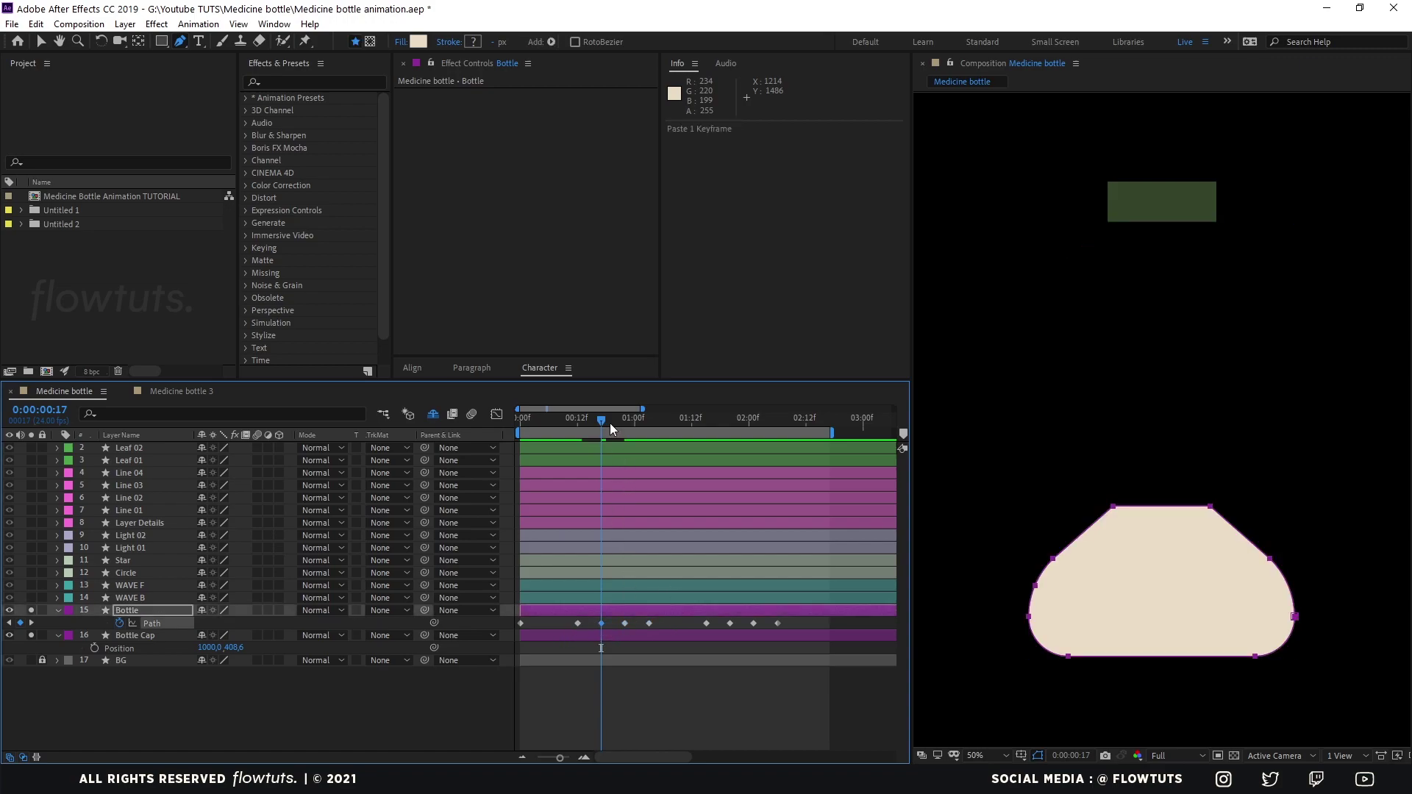
pyautogui.click(623, 427)
# Raise the bottle's neck points to a vertical position of 310 at 0:00:00:17 and lower them to 331 at 0:00:00:22
pyautogui.moveTo(640, 430); pyautogui.dragTo(601, 433)
pyautogui.moveTo(1237, 488); pyautogui.dragTo(1206, 497)
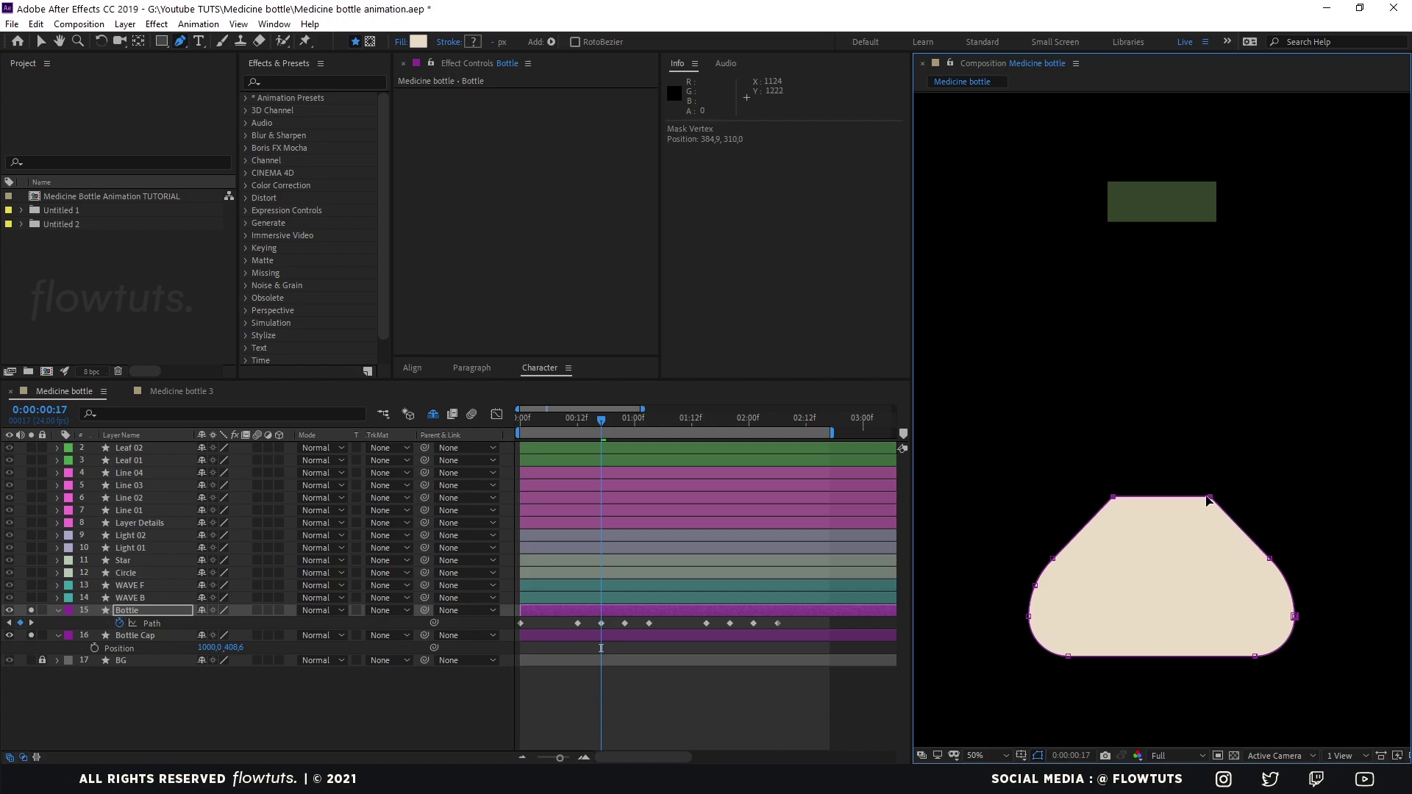
pyautogui.moveTo(607, 422); pyautogui.dragTo(619, 423)
pyautogui.moveTo(1236, 483); pyautogui.dragTo(1063, 533)
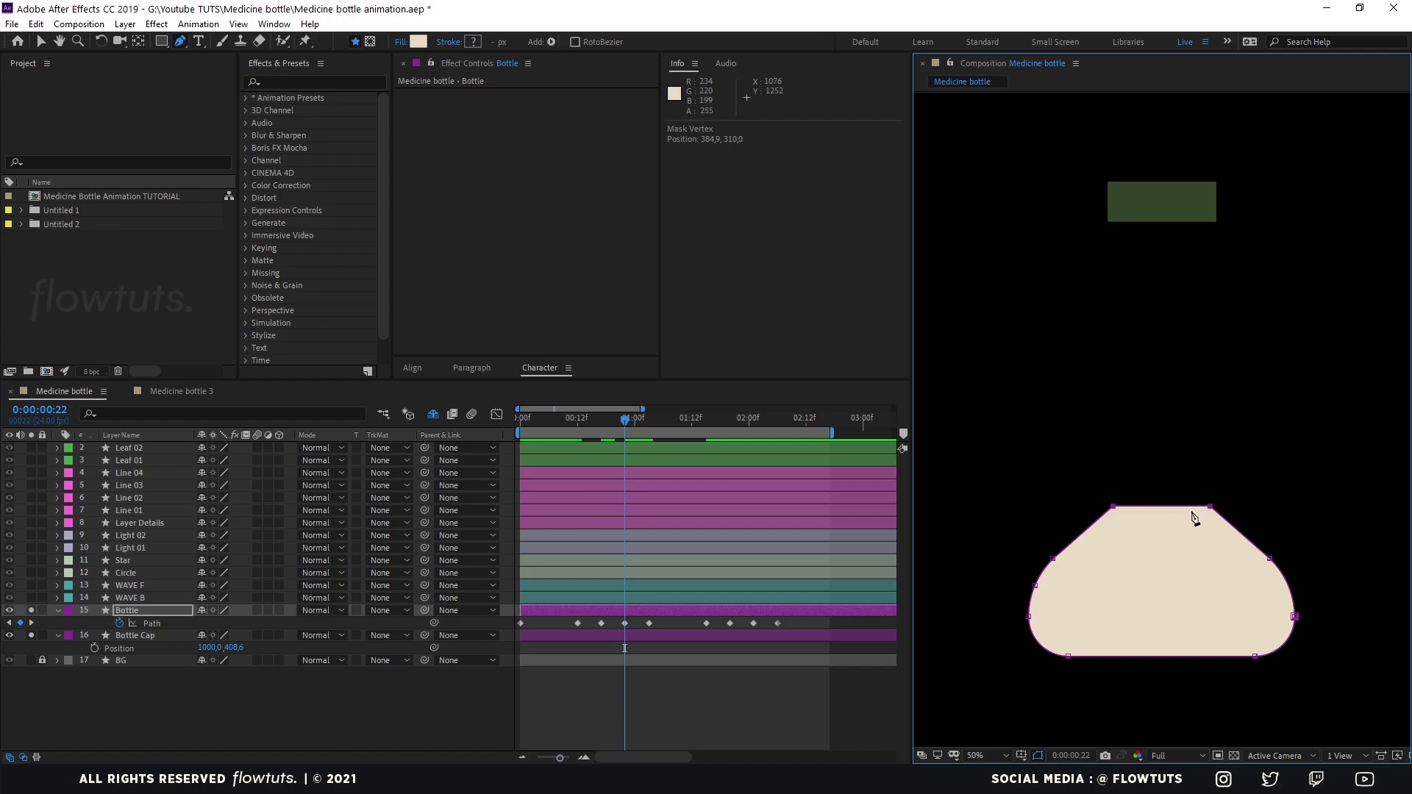
pyautogui.moveTo(1207, 509); pyautogui.dragTo(1210, 517)
# Preview the squat bottle's bounce with the work area limited to end at 0:00:01:03, and restore the longer work area
pyautogui.moveTo(625, 419); pyautogui.dragTo(650, 425)
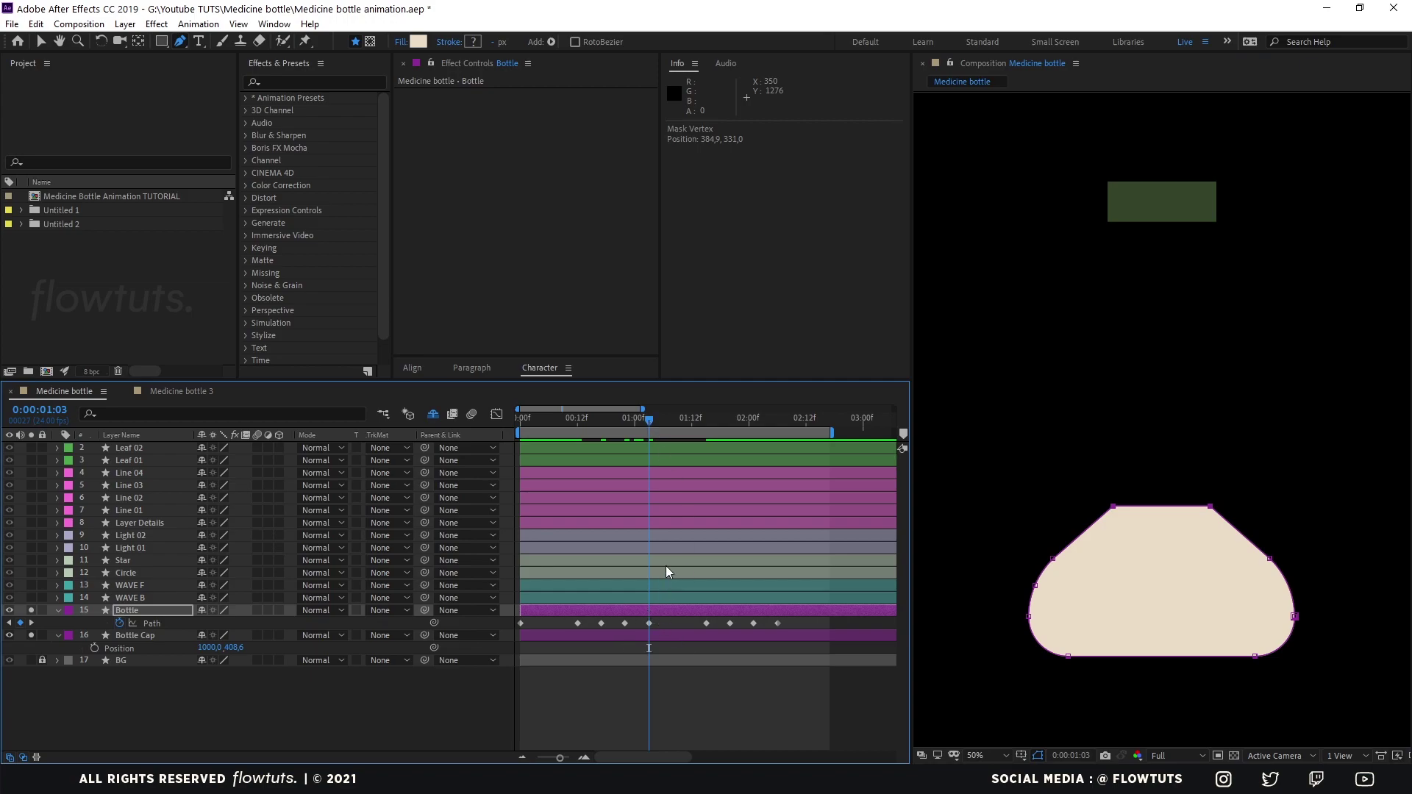
pyautogui.press('n')
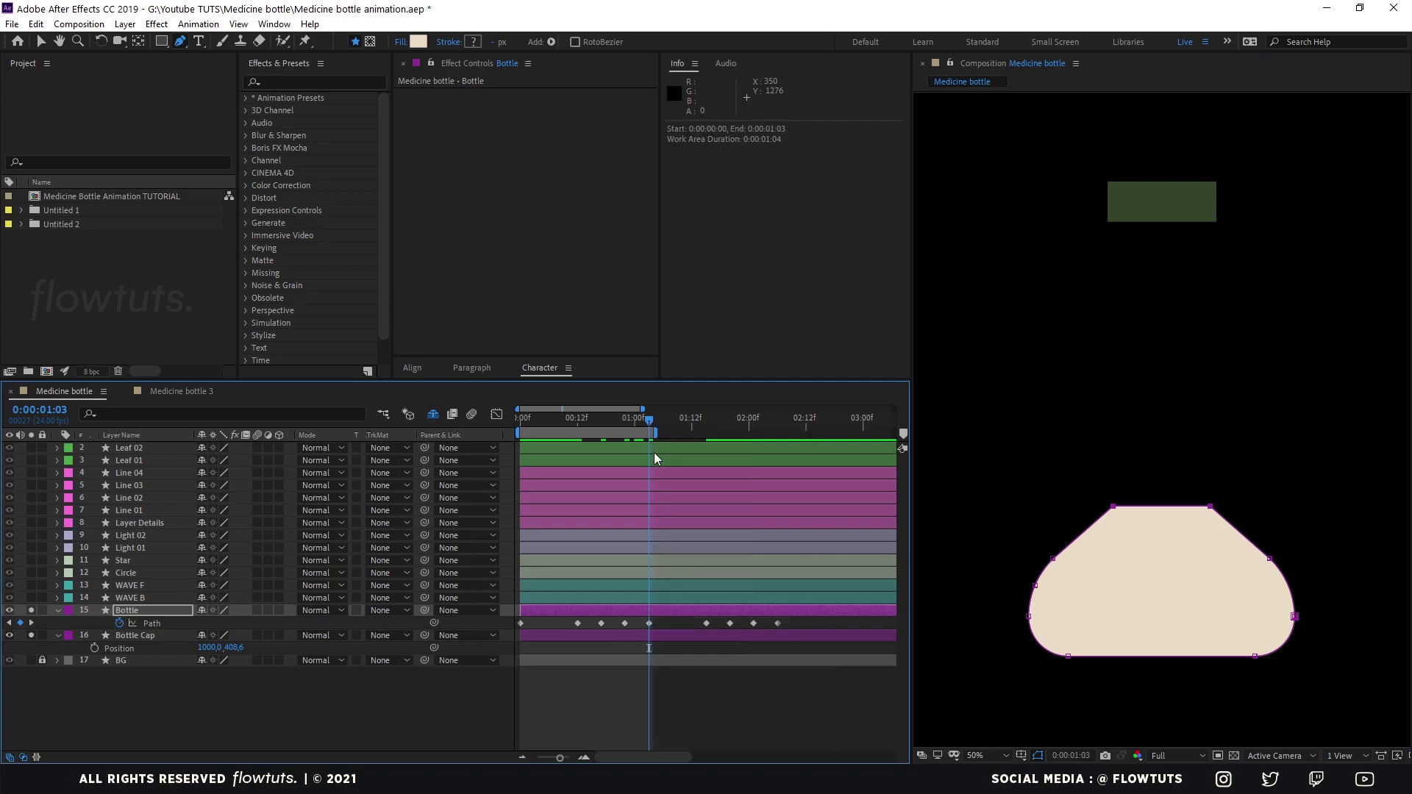
pyautogui.press('space')
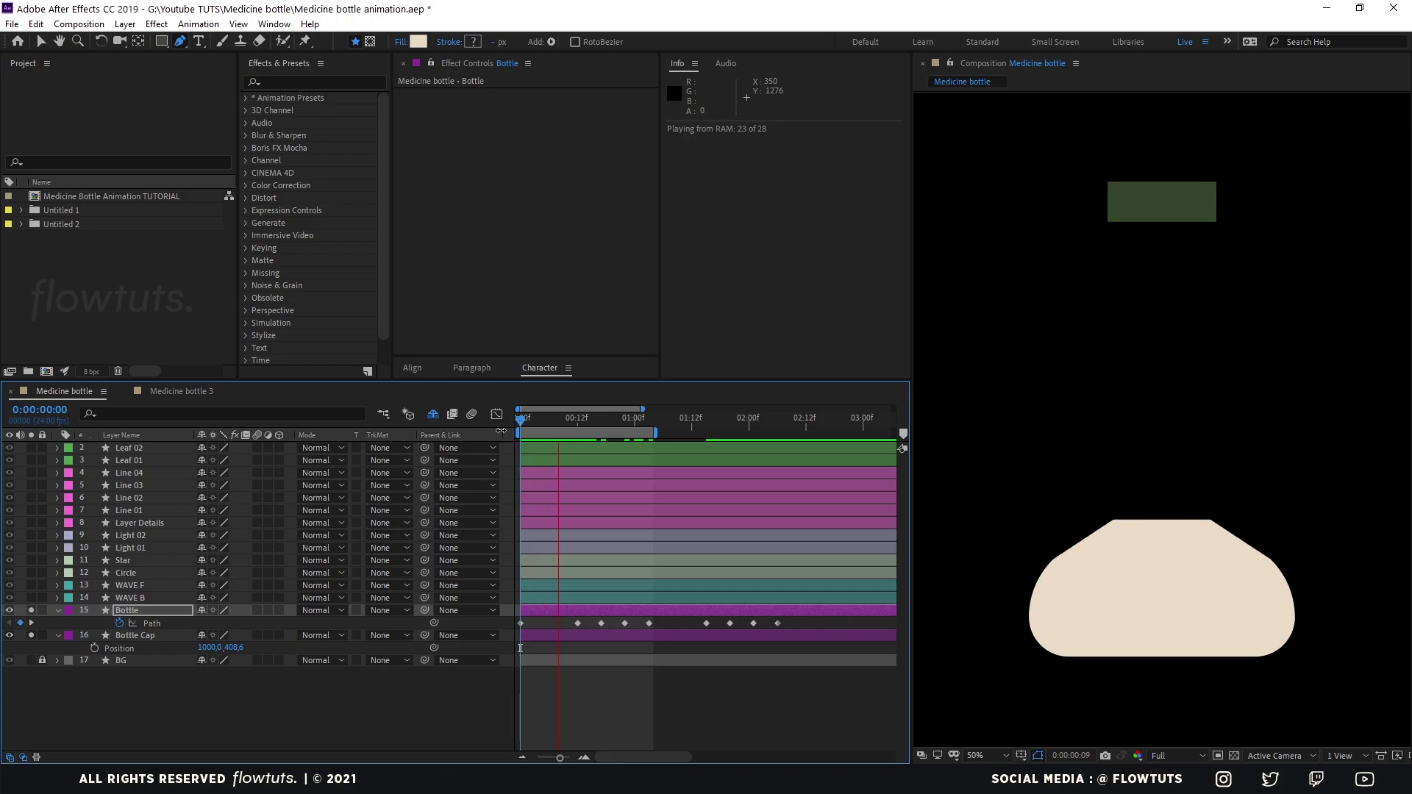
pyautogui.doubleClick(562, 428)
# At the 0:00:01:20 keyframe, nudge the full-size Bottle path's neck and shoulder points slightly upward
pyautogui.moveTo(567, 421); pyautogui.dragTo(649, 433)
pyautogui.click(649, 624)
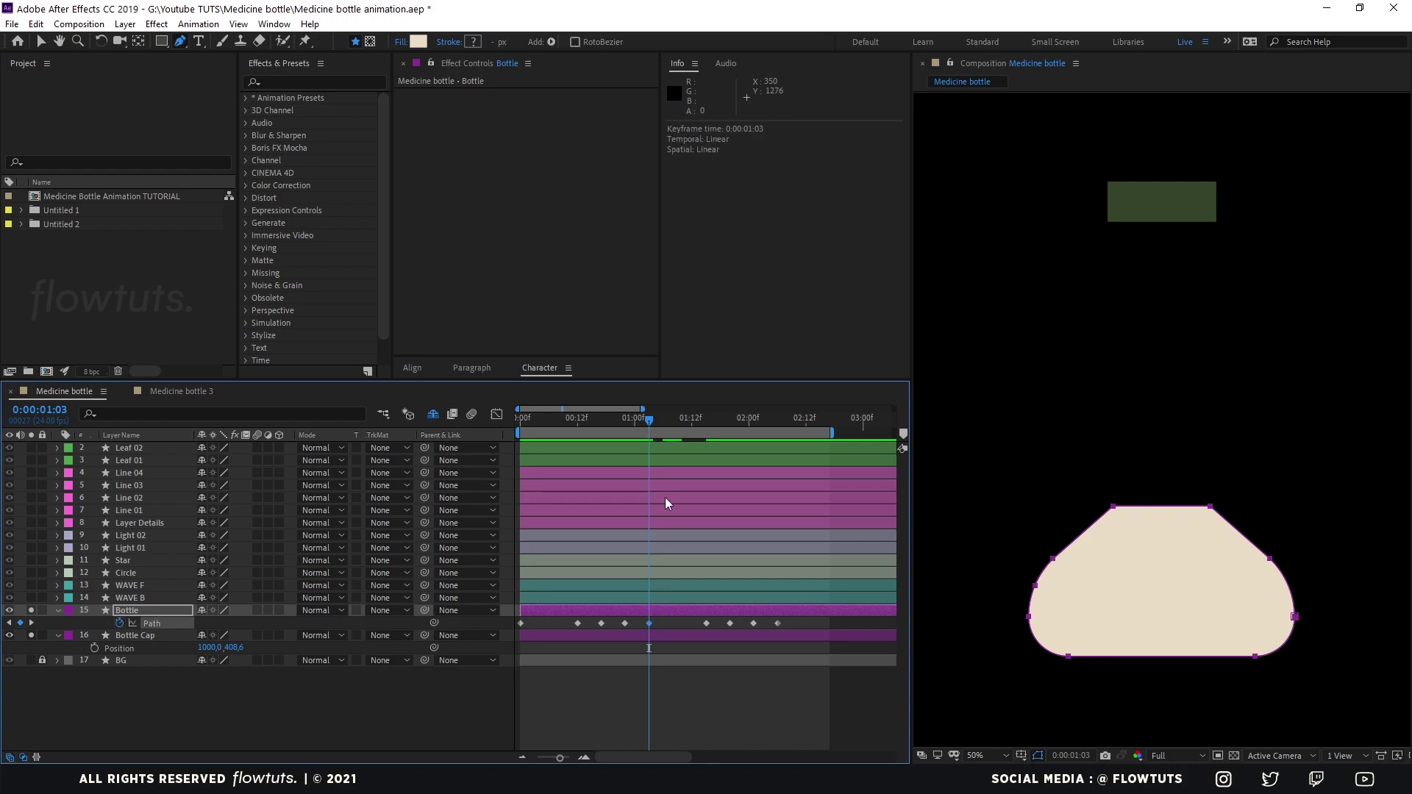
pyautogui.press('k')
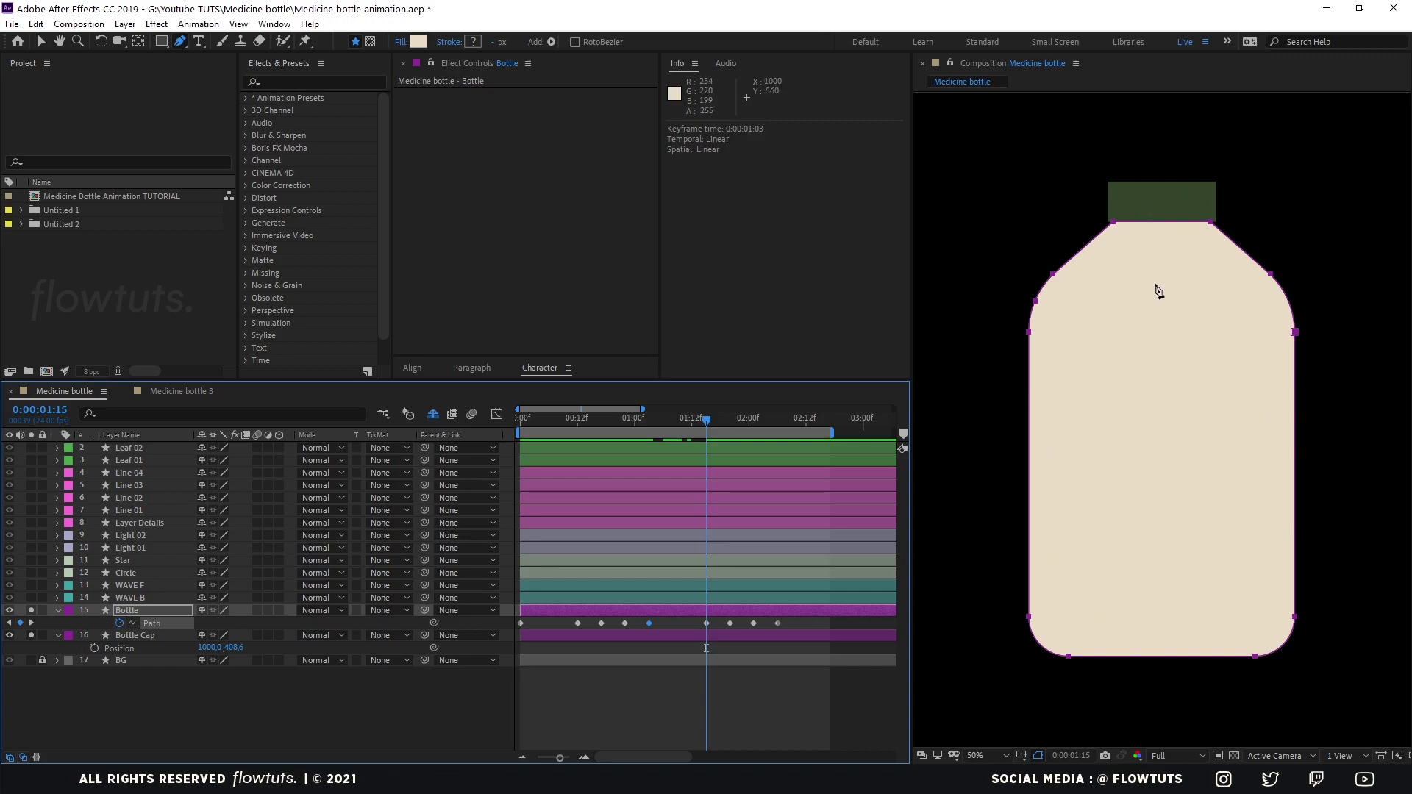
pyautogui.moveTo(699, 420); pyautogui.dragTo(728, 440)
pyautogui.click(730, 624)
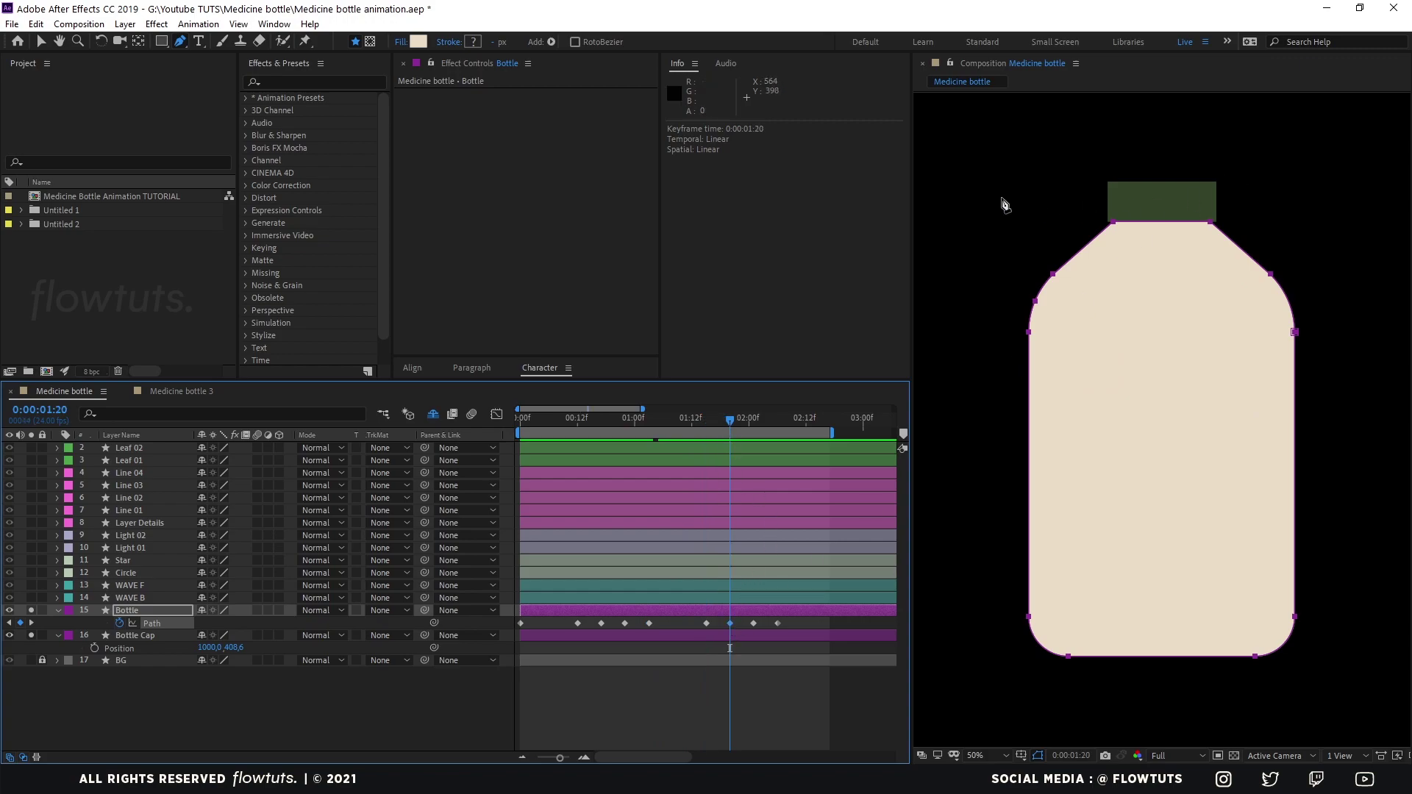
pyautogui.moveTo(1021, 193); pyautogui.dragTo(1305, 353)
pyautogui.moveTo(1039, 182); pyautogui.dragTo(1303, 362)
pyautogui.moveTo(987, 143); pyautogui.dragTo(1340, 367)
pyautogui.press('Up')
pyautogui.press('Up')
pyautogui.press('Up')
pyautogui.press('Up')
pyautogui.press('Up')
pyautogui.press('Up')
pyautogui.press('Up')
pyautogui.press('Up')
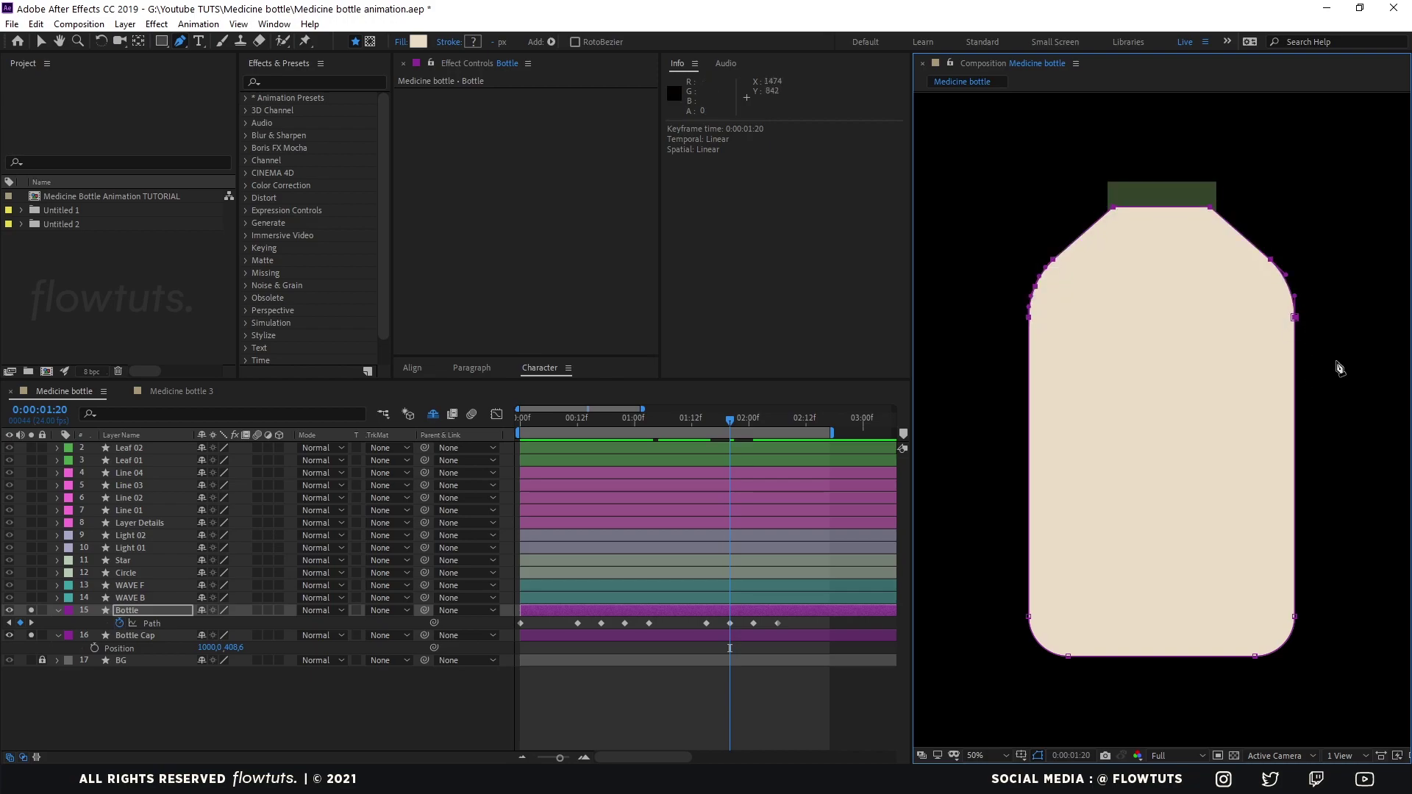
pyautogui.press('Up')
pyautogui.press('Up')
pyautogui.press('Up')
pyautogui.press('Up')
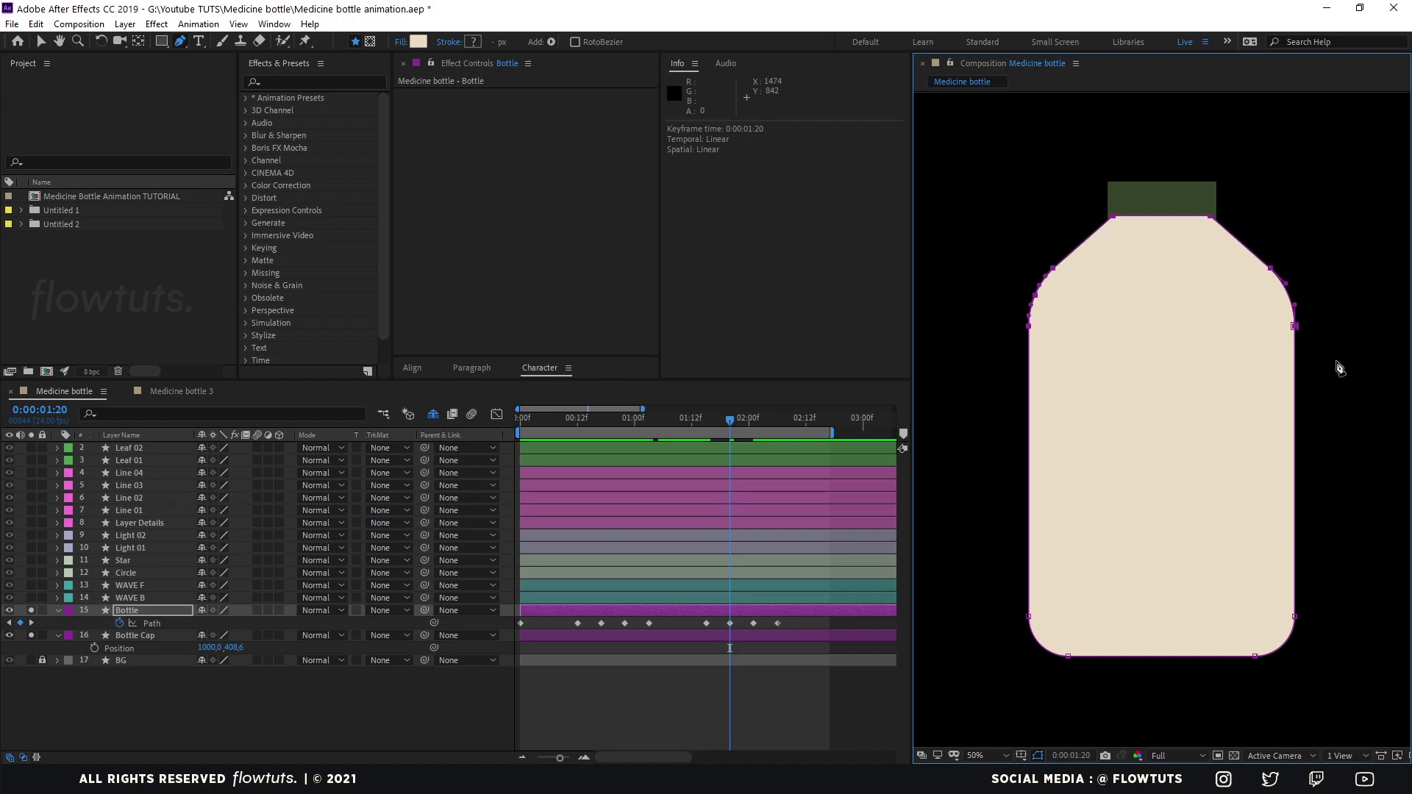
# At the 0:00:02:01 keyframe, nudge the full-size Bottle path's neck and shoulder points slightly downward
pyautogui.moveTo(730, 423); pyautogui.dragTo(750, 425)
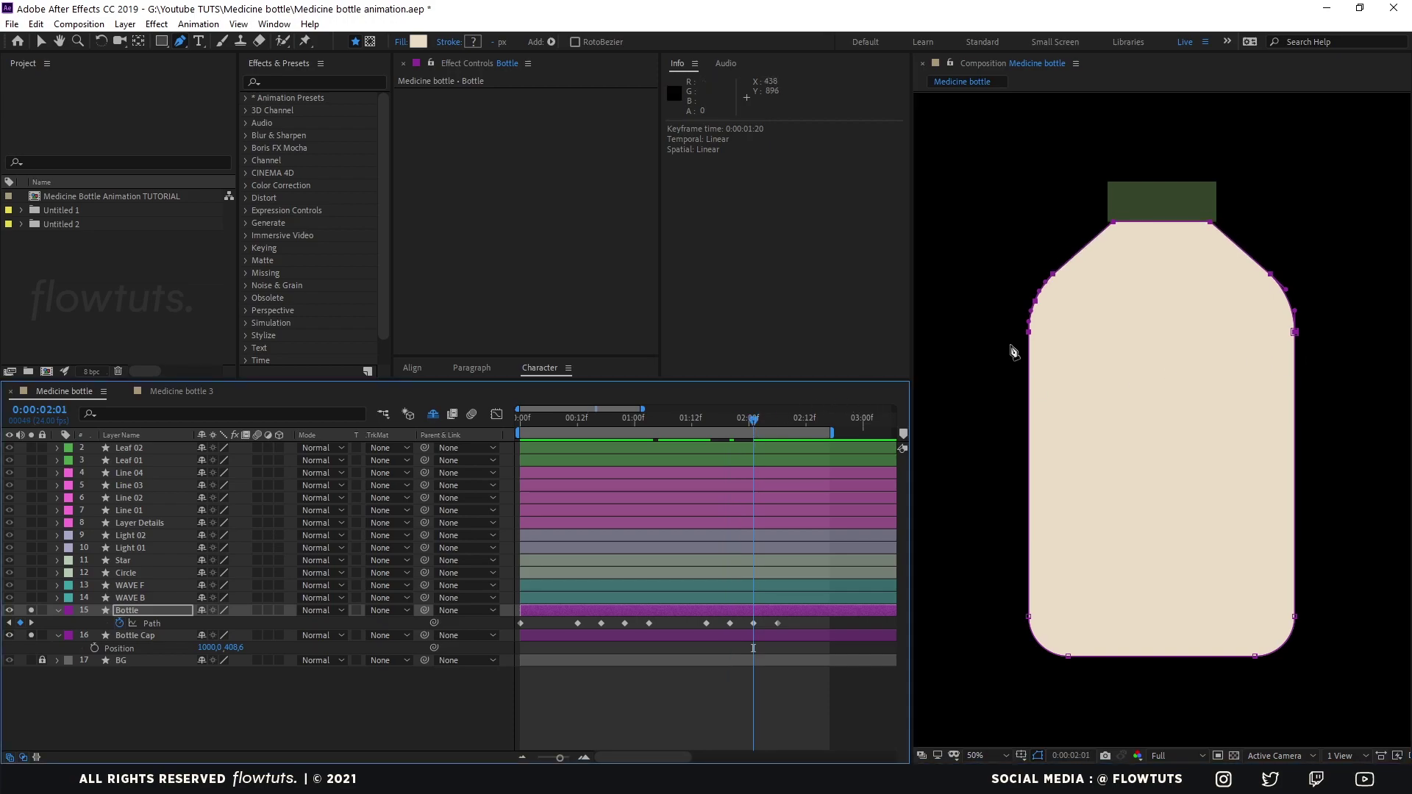
pyautogui.press('Down')
pyautogui.press('Down')
pyautogui.press('Down')
pyautogui.press('Down')
pyautogui.press('Down')
pyautogui.press('Down')
pyautogui.press('Down')
pyautogui.press('Down')
pyautogui.press('Down')
pyautogui.press('Down')
pyautogui.press('Down')
pyautogui.press('Down')
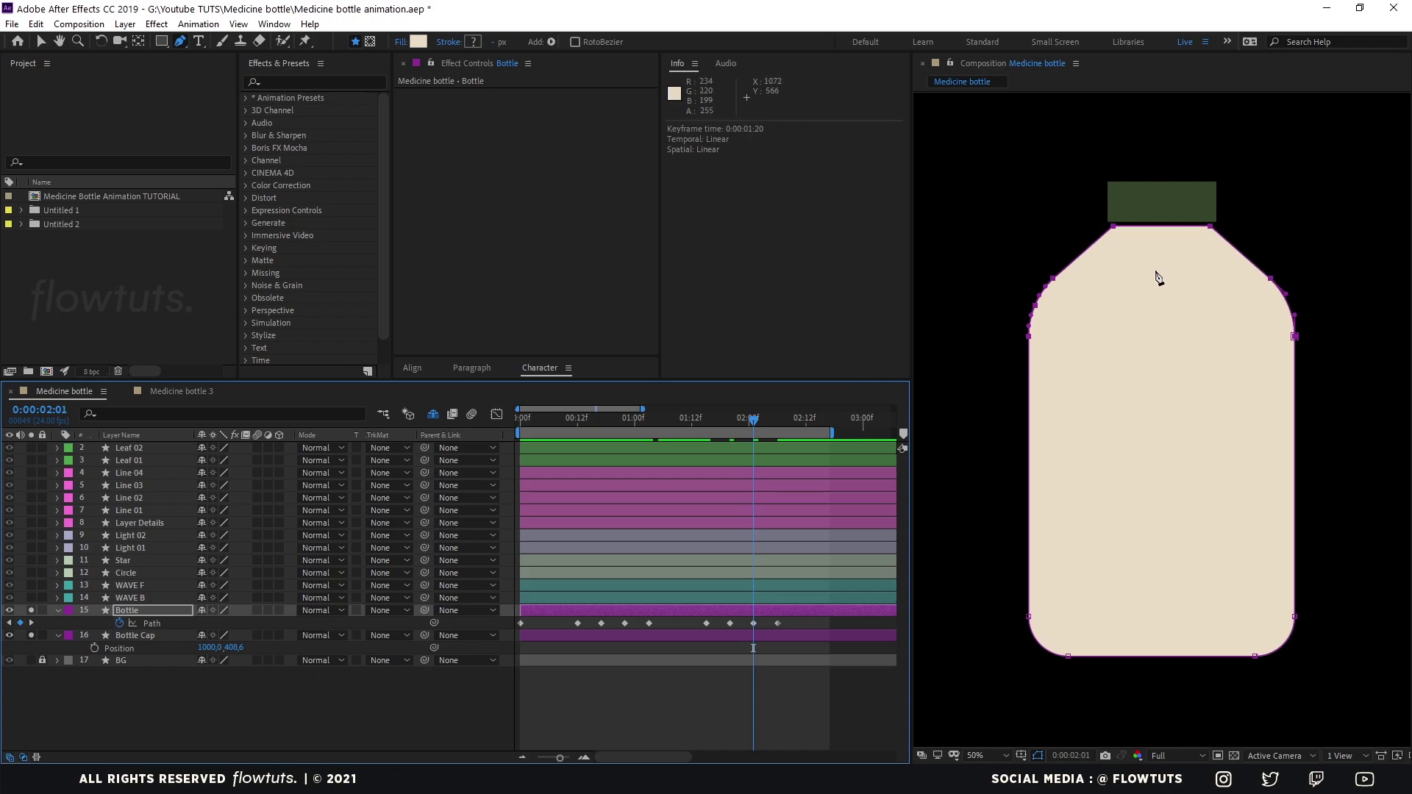
# At the 0:00:01:20 keyframe, select only the bottle's neck points and nudge them slightly further up
pyautogui.moveTo(756, 424); pyautogui.dragTo(727, 432)
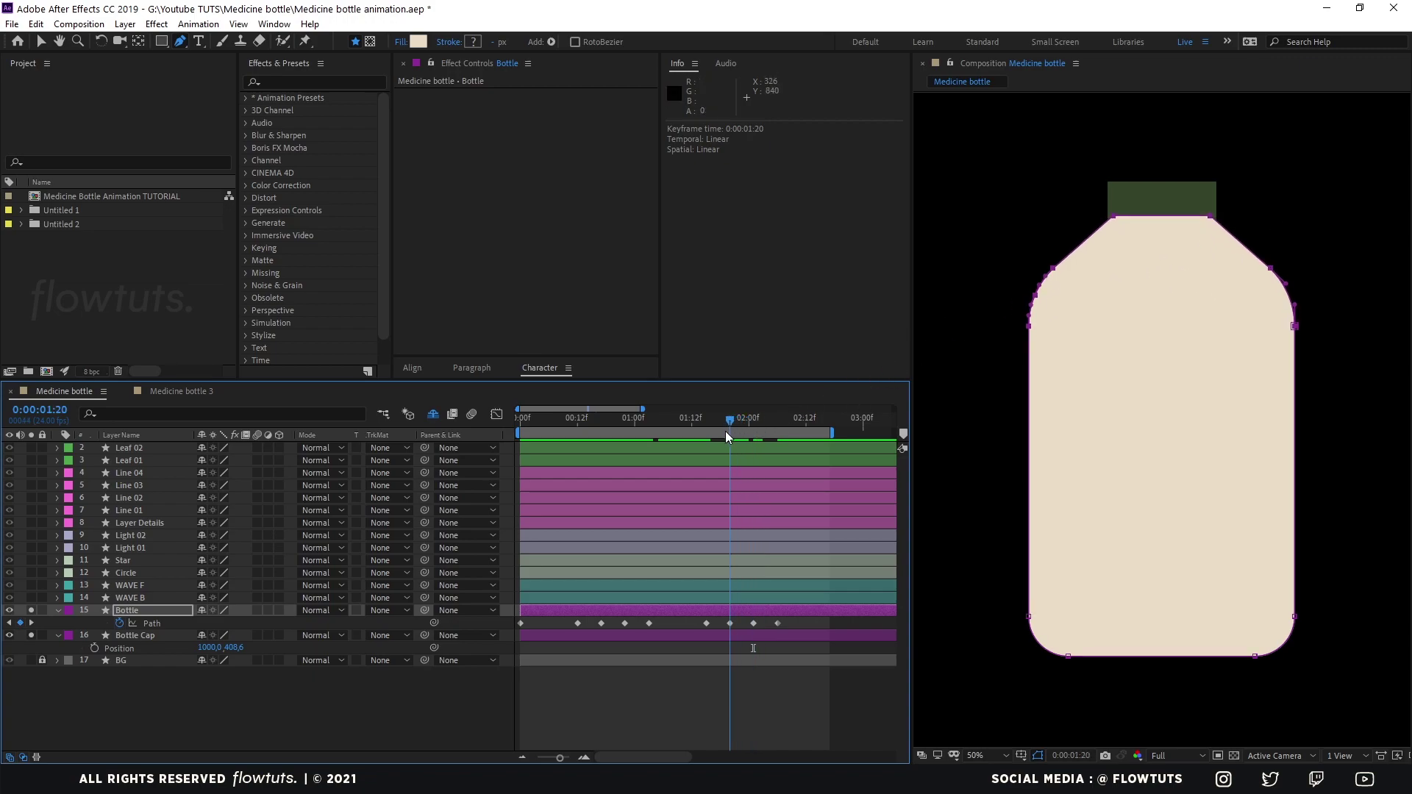
pyautogui.moveTo(1096, 196); pyautogui.dragTo(1246, 255)
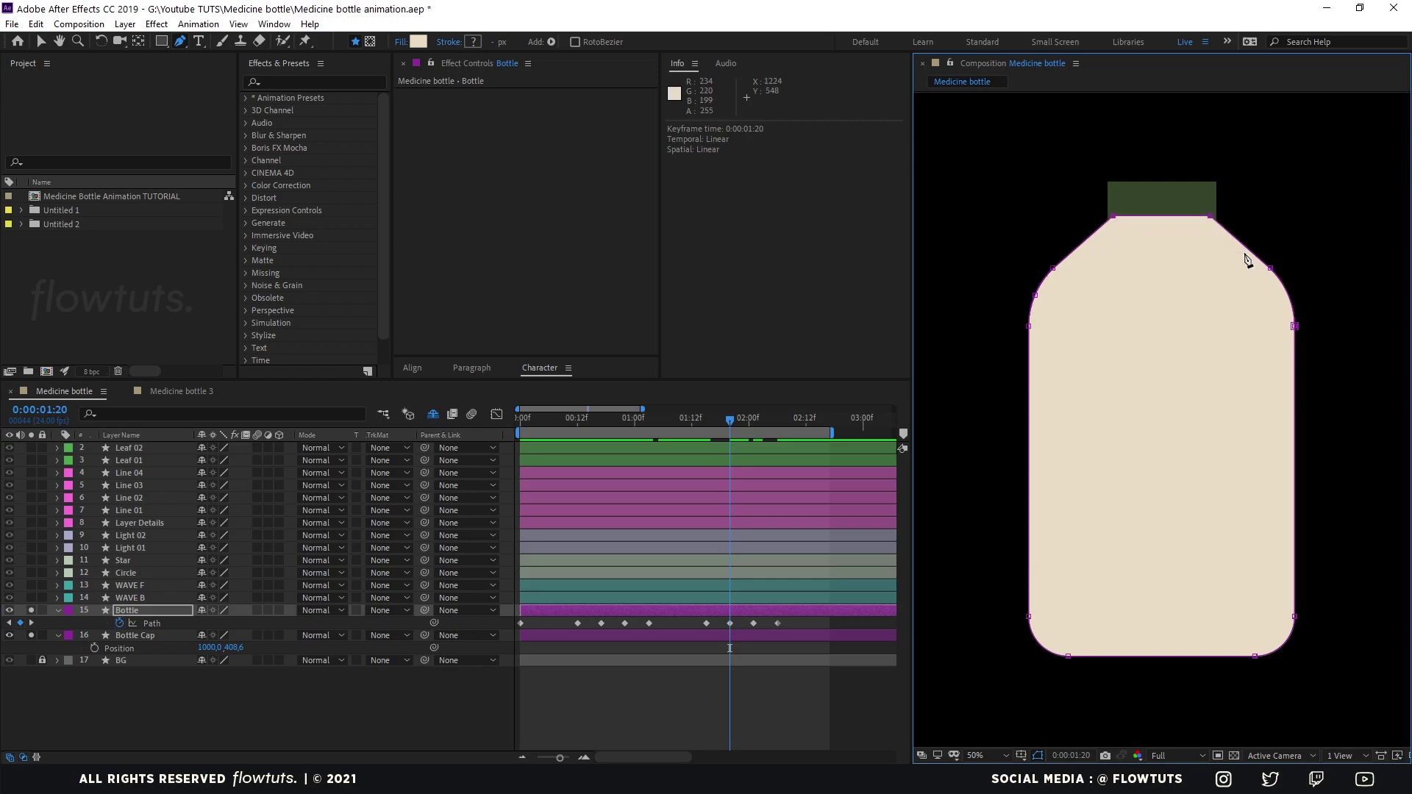
pyautogui.press('Up')
pyautogui.press('Up')
pyautogui.press('Up')
pyautogui.press('Up')
pyautogui.press('Up')
pyautogui.press('Up')
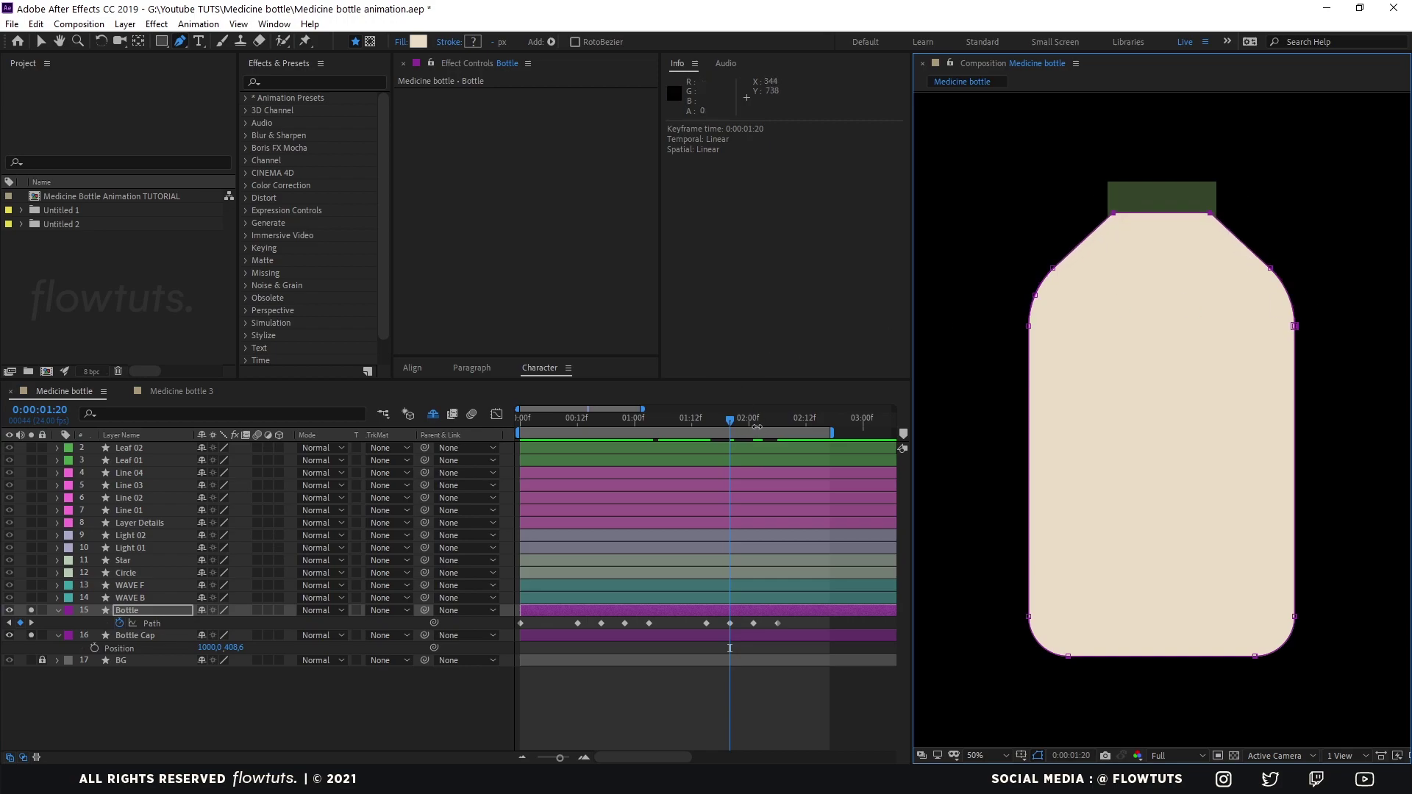
# At the 0:00:02:01 keyframe, nudge only the bottle's neck points slightly further down and preview the animation
pyautogui.click(756, 425)
pyautogui.moveTo(1221, 210); pyautogui.dragTo(1084, 253)
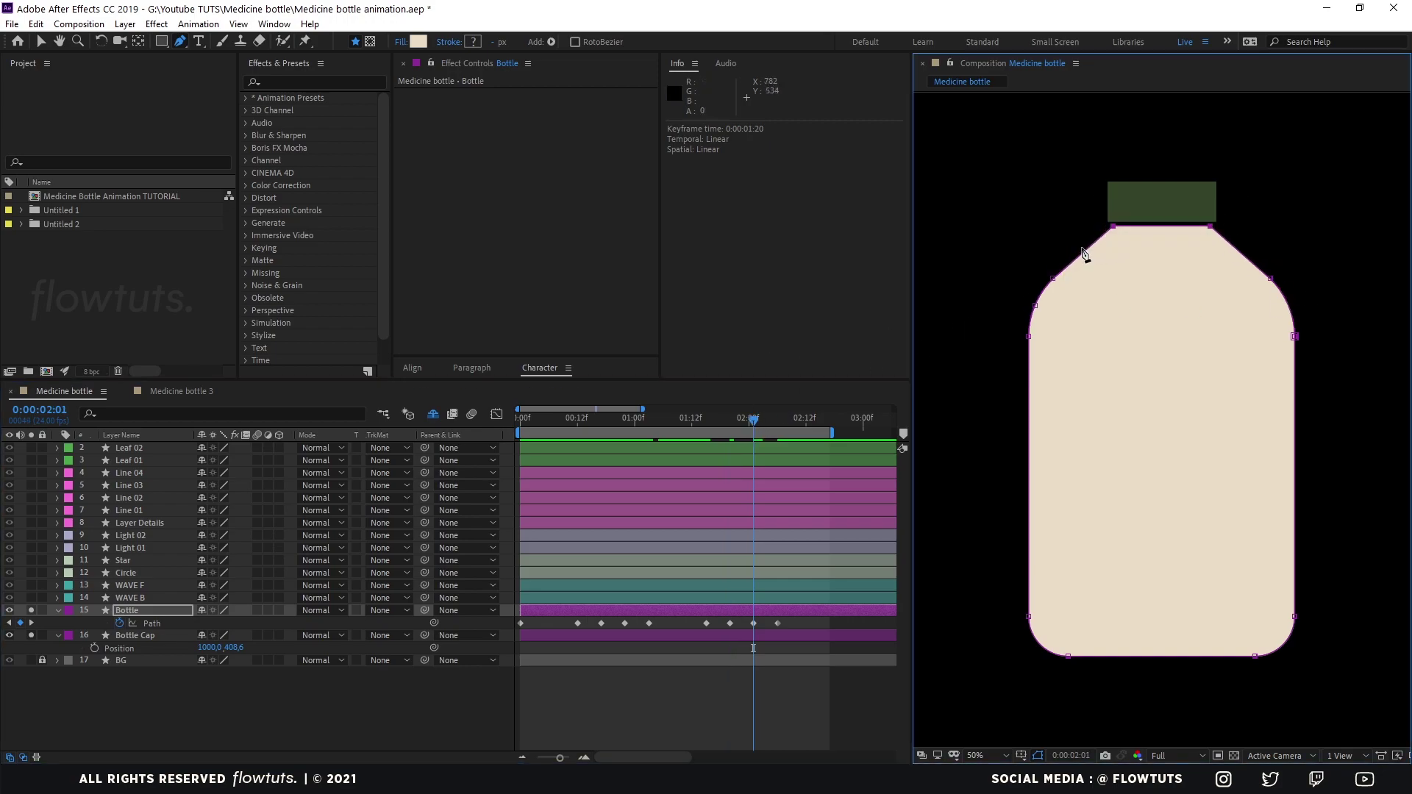
pyautogui.click(749, 423)
pyautogui.press('space')
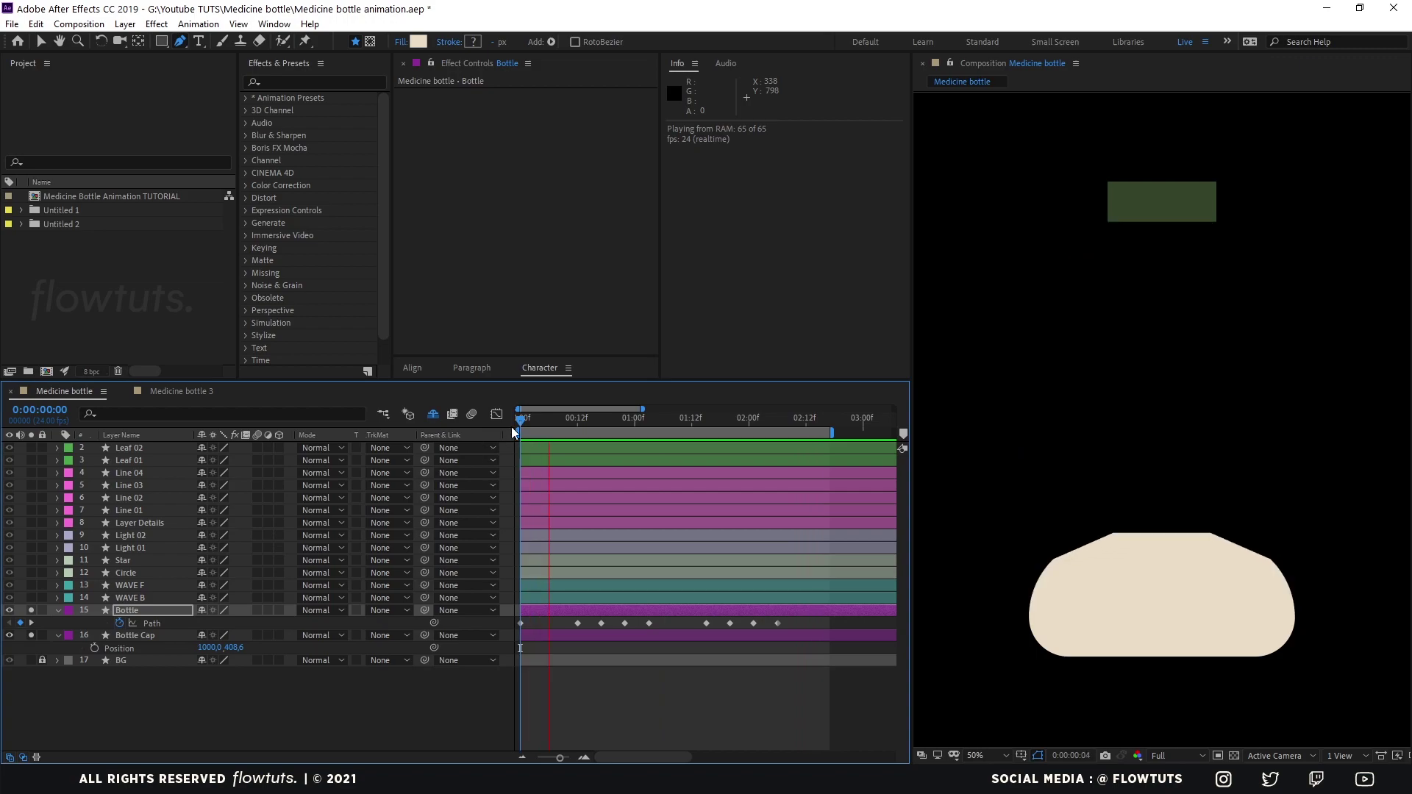
pyautogui.press('space')
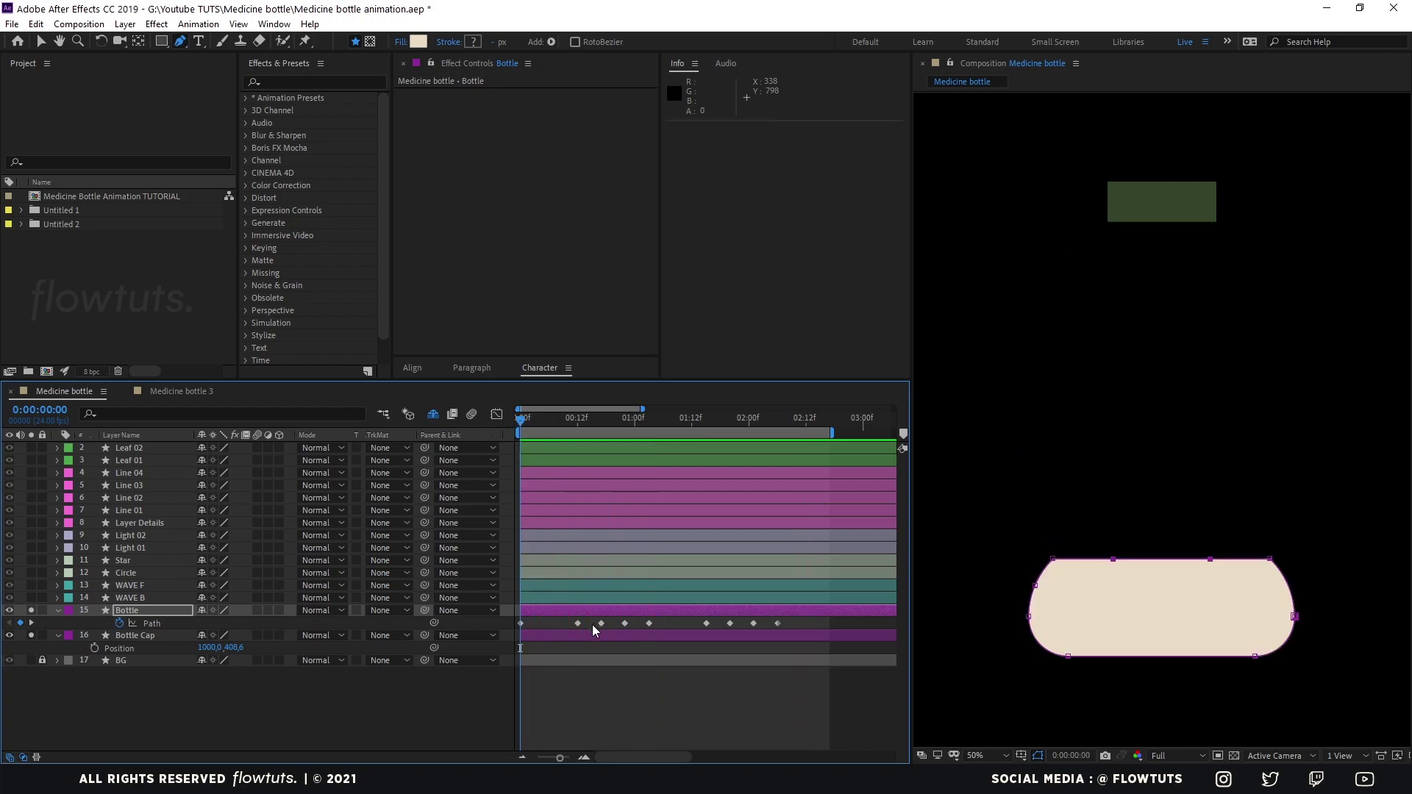
# Apply Easy Ease to all of the Bottle's Path keyframes
pyautogui.moveTo(784, 617); pyautogui.dragTo(446, 646)
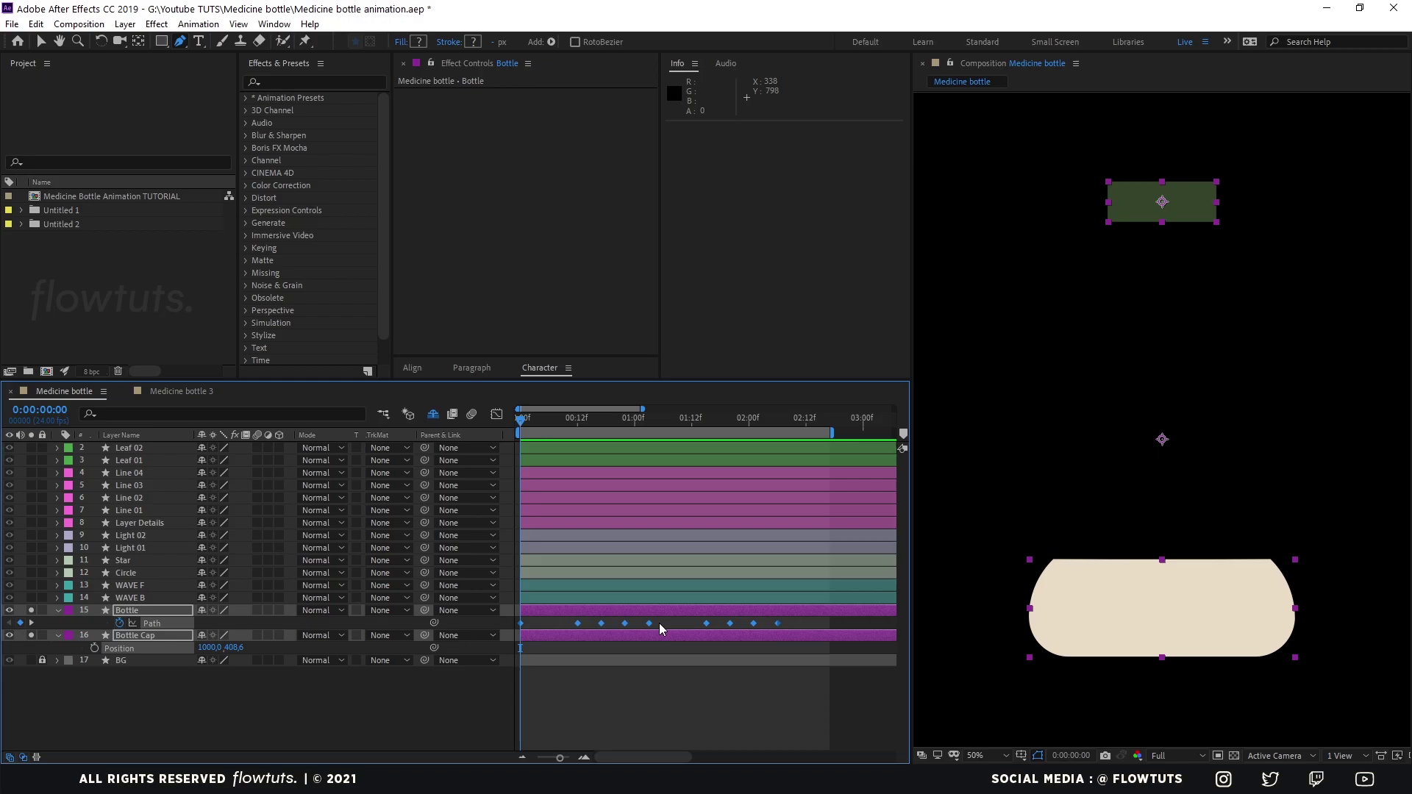
pyautogui.press('F9')
pyautogui.rightClick(650, 625)
pyautogui.moveTo(726, 618)
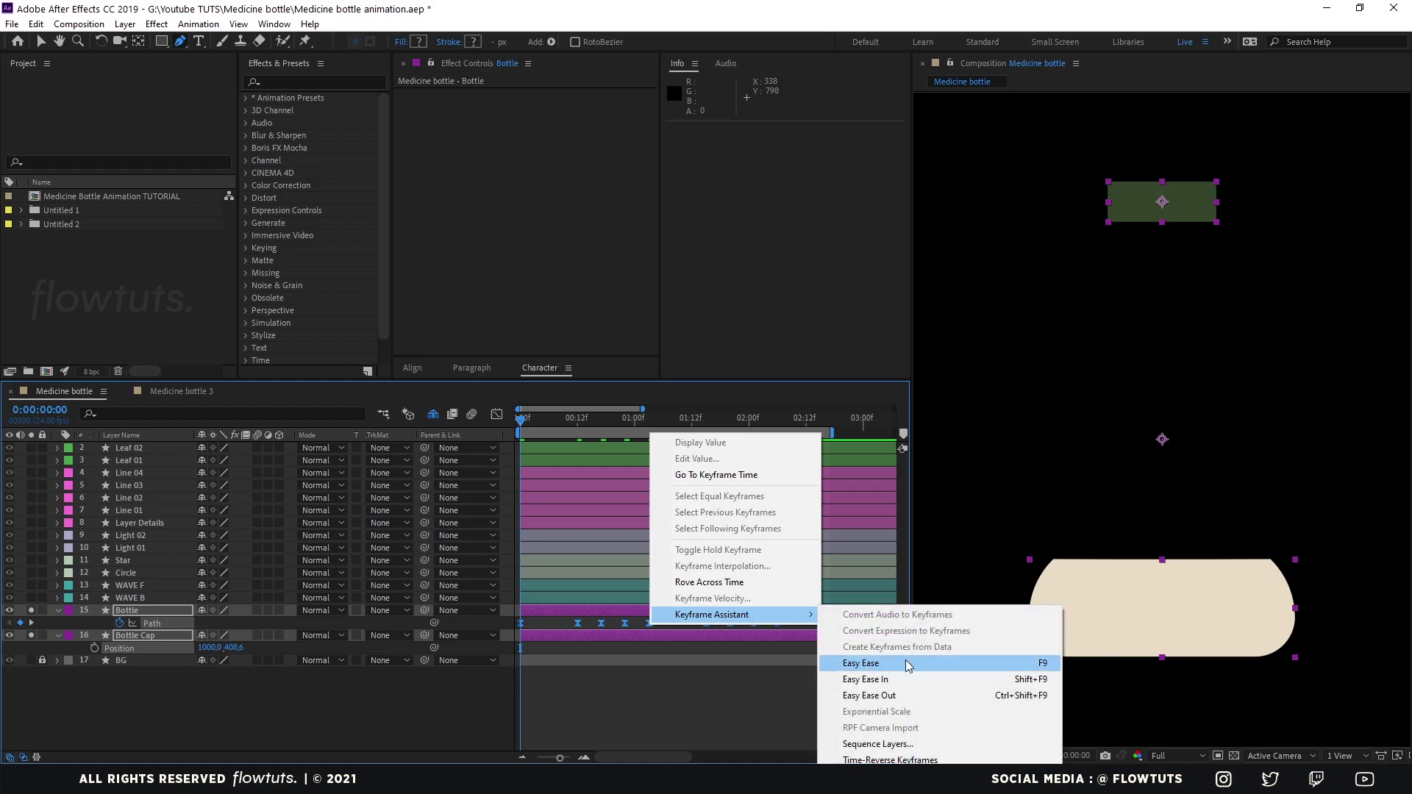
# Preview the easing and lengthen the outgoing speed handles of the 0:00:00:00 and 0:00:01:03 Path keyframes so both growth phases peak late
pyautogui.click(496, 416)
pyautogui.press('space')
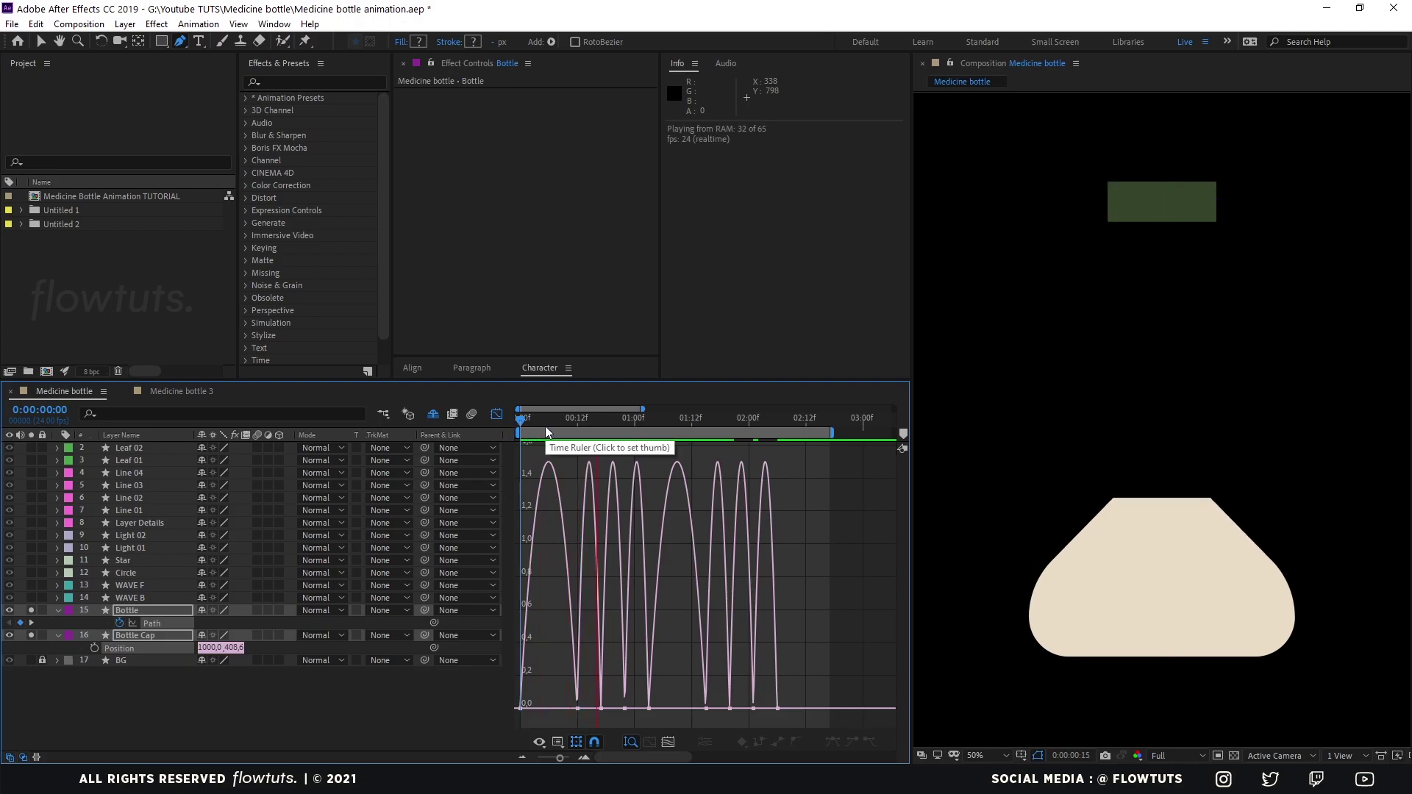
pyautogui.press('space')
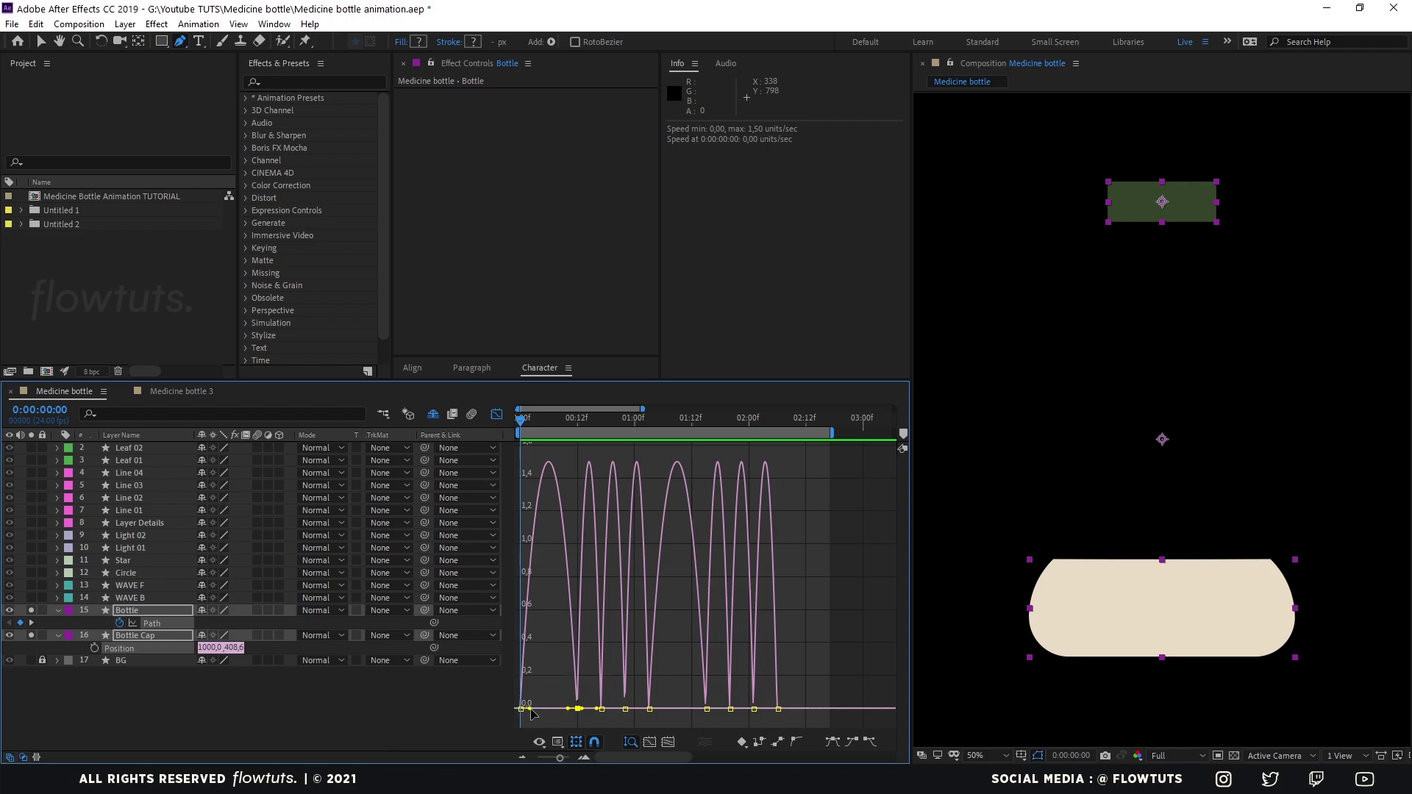
pyautogui.moveTo(533, 710); pyautogui.dragTo(566, 711)
pyautogui.moveTo(662, 709); pyautogui.dragTo(692, 710)
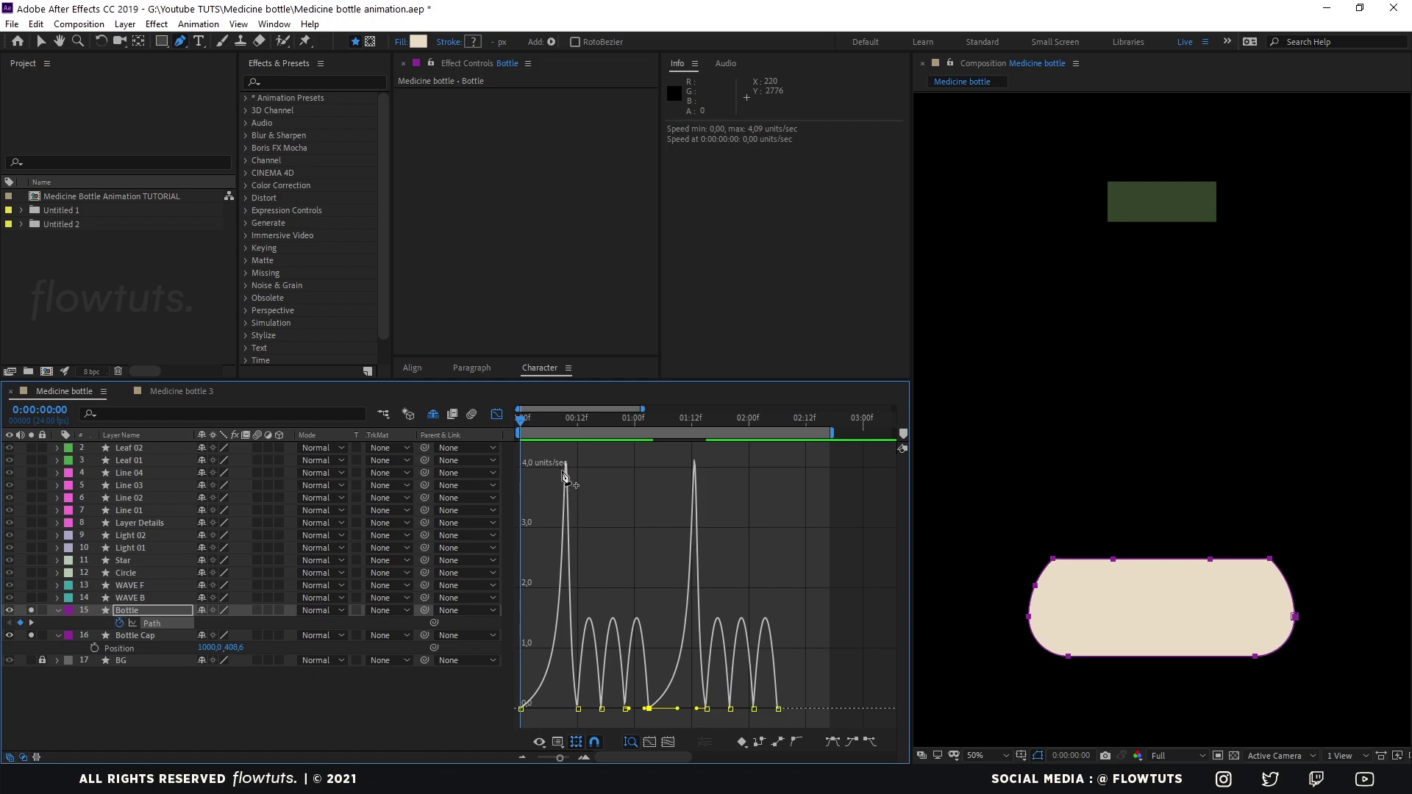
# Compare the Bottle's Path keyframes with their speed curves and preview the eased animation in both graph and layer bar views
pyautogui.click(496, 414)
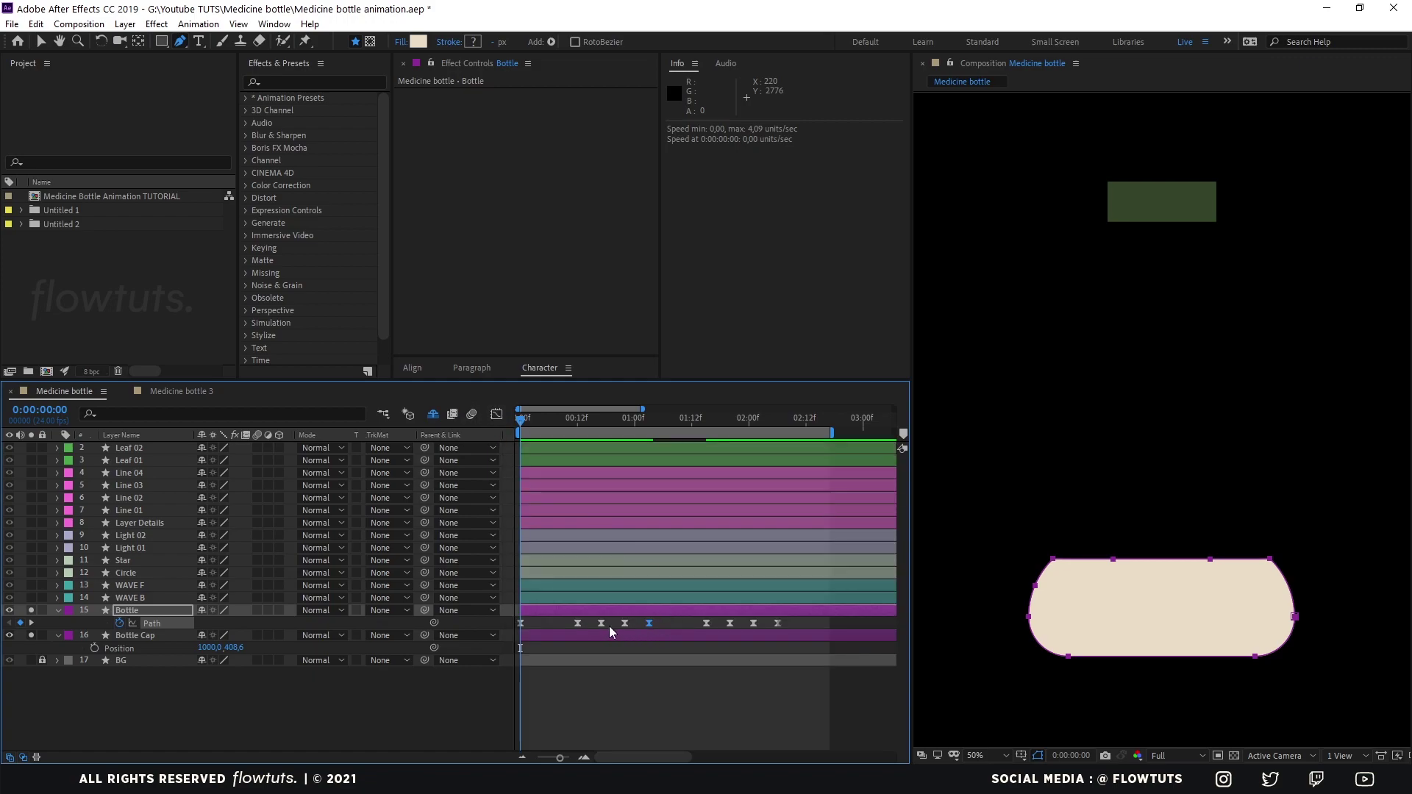
pyautogui.click(496, 414)
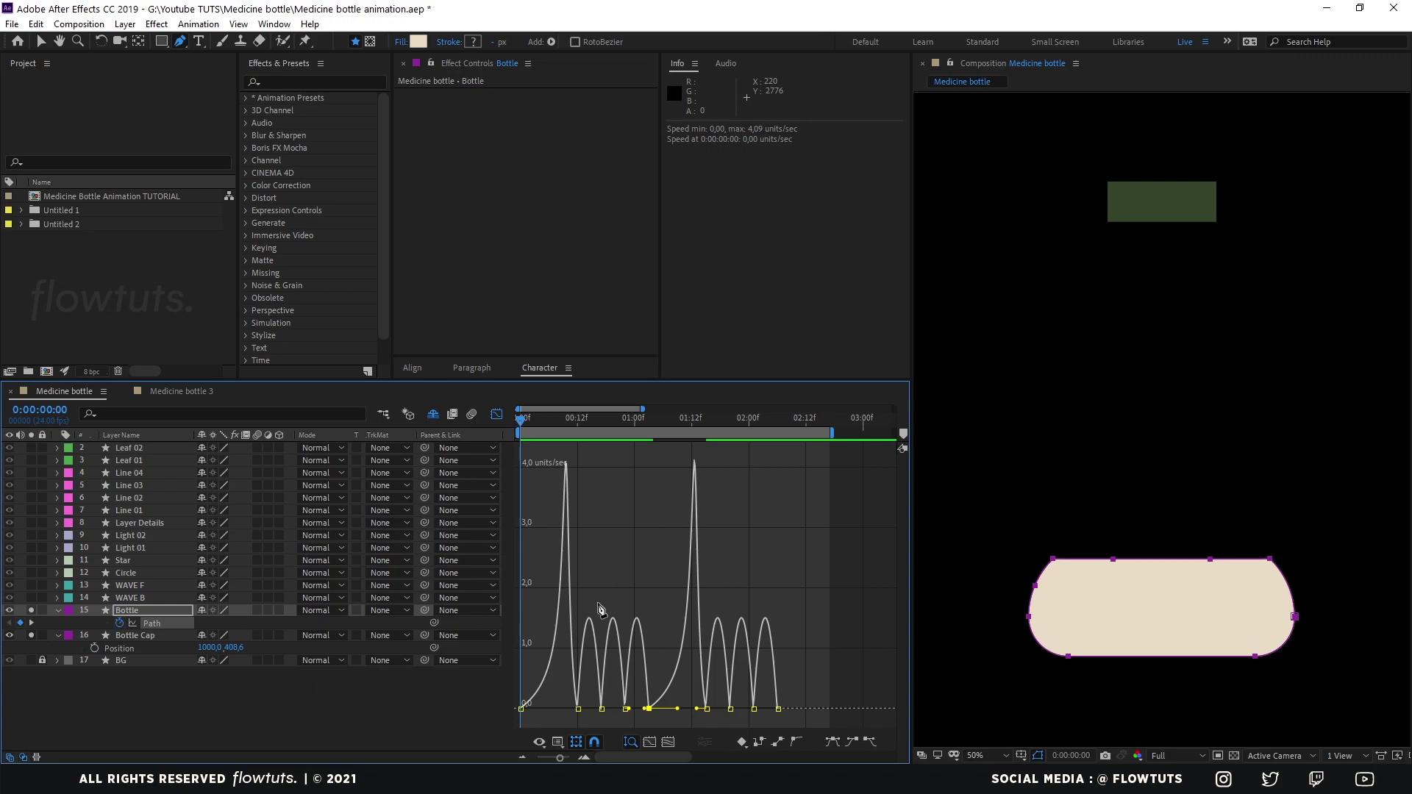
pyautogui.click(578, 709)
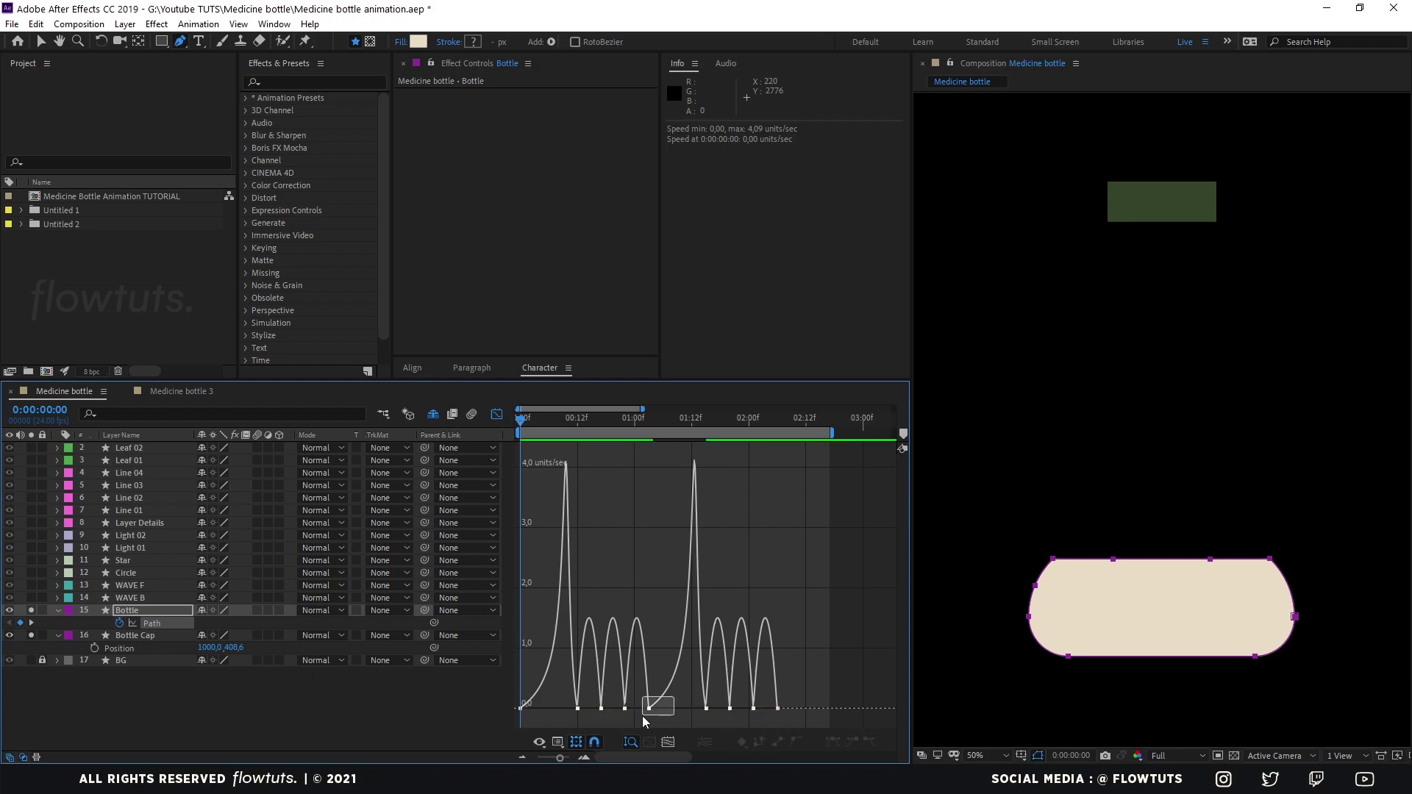
pyautogui.moveTo(719, 700); pyautogui.dragTo(697, 723)
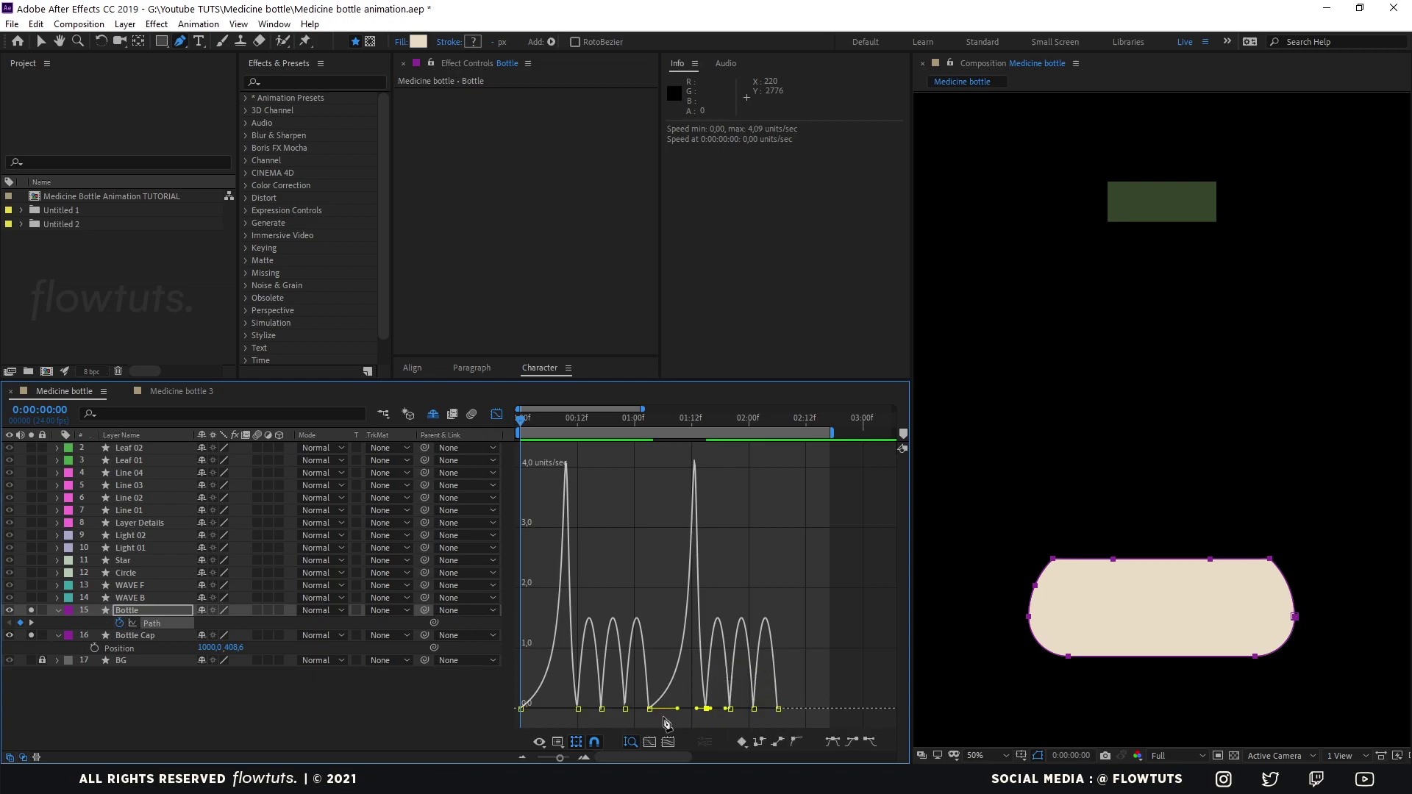
pyautogui.press('space')
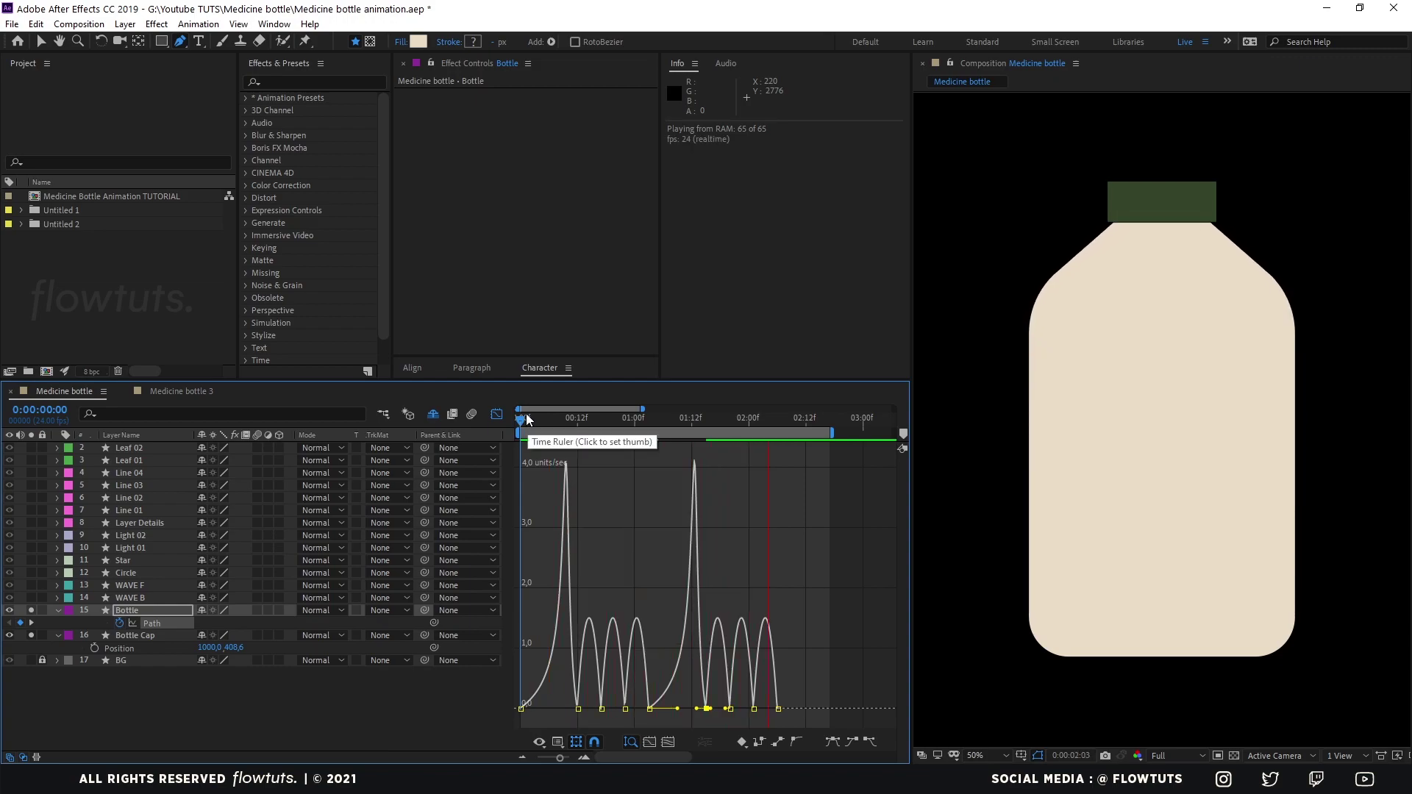
pyautogui.press('space')
pyautogui.click(497, 415)
pyautogui.click(314, 730)
pyautogui.press('space')
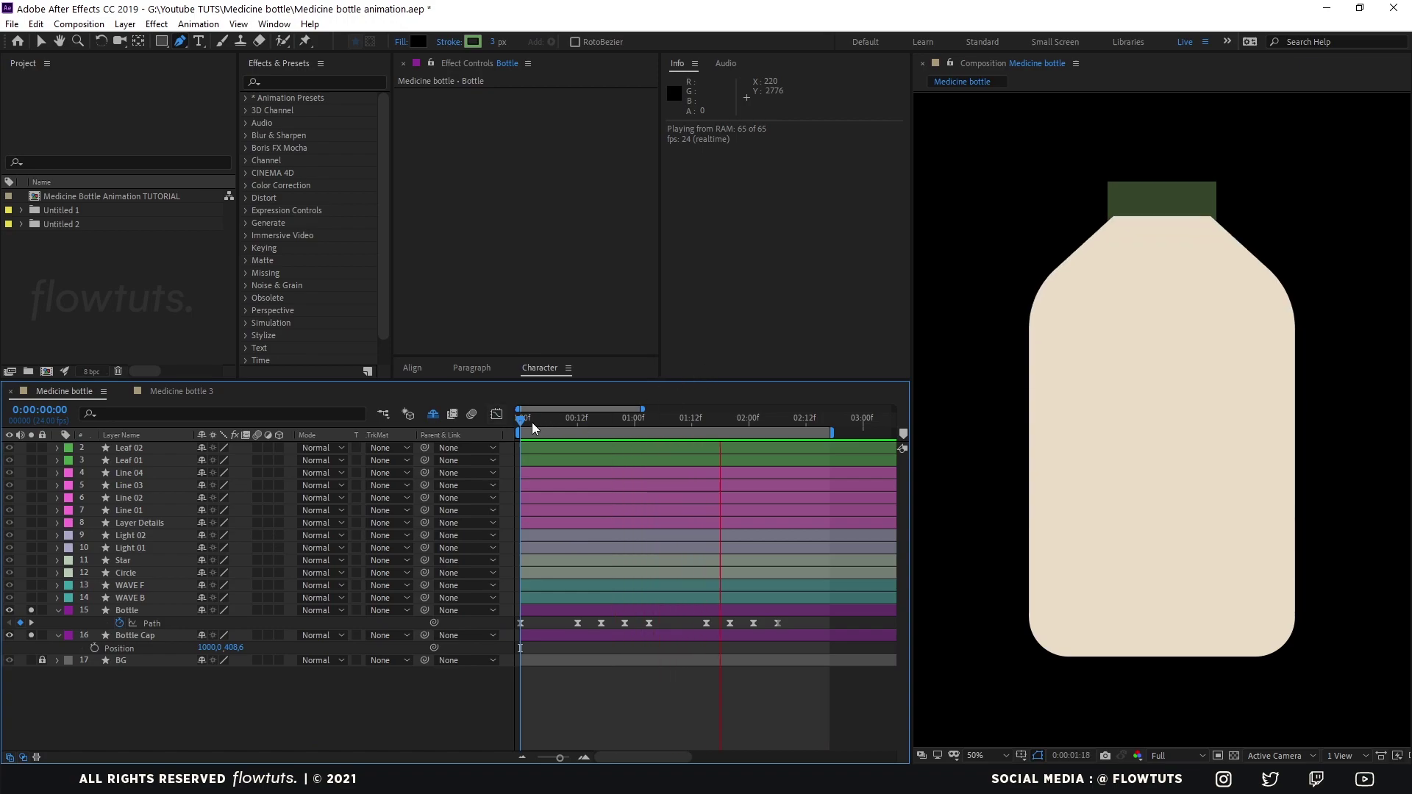
pyautogui.press('space')
# Enable Position keyframing on the Bottle Cap layer, with keyframes at 0:00:00:12 and 0:00:00:00
pyautogui.click(121, 610)
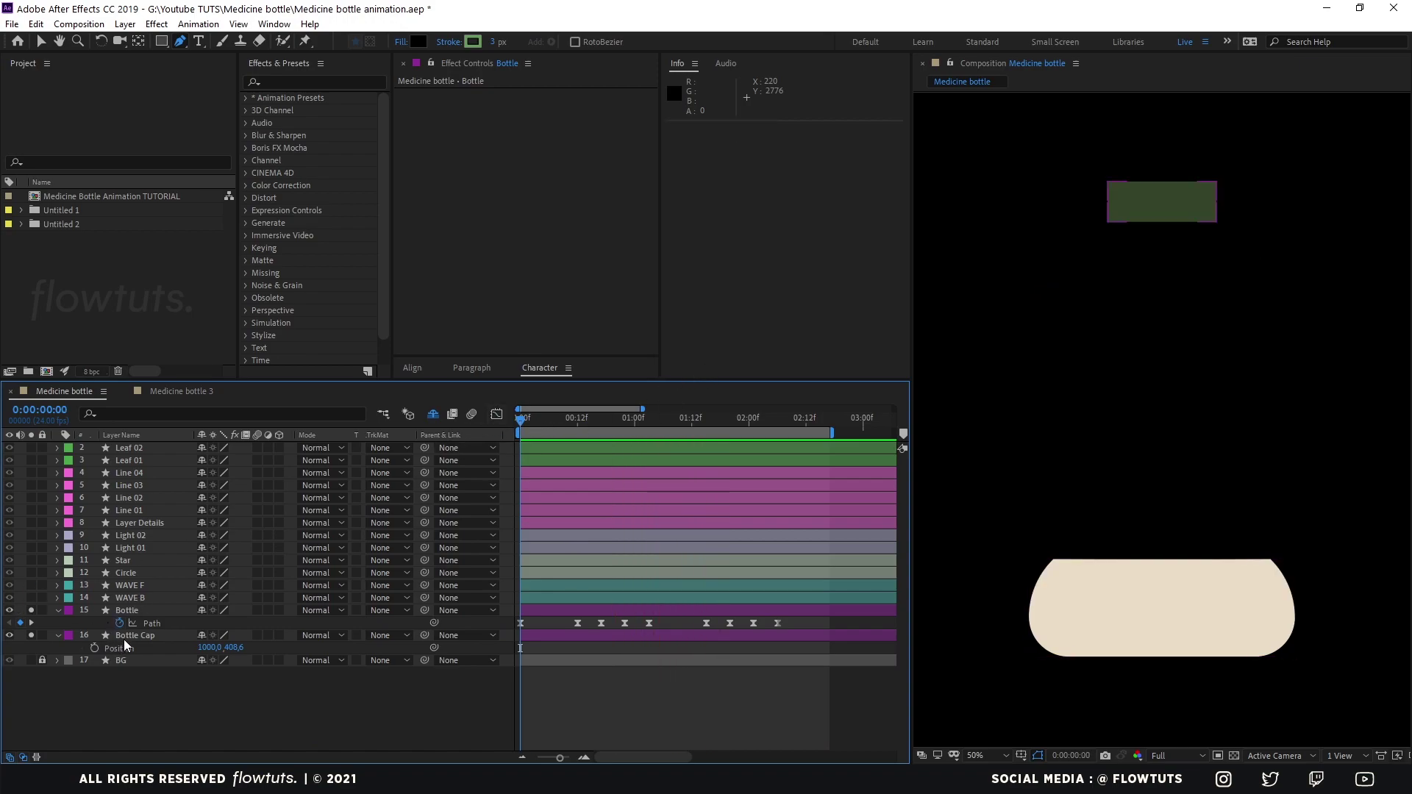
pyautogui.click(130, 636)
pyautogui.press('v')
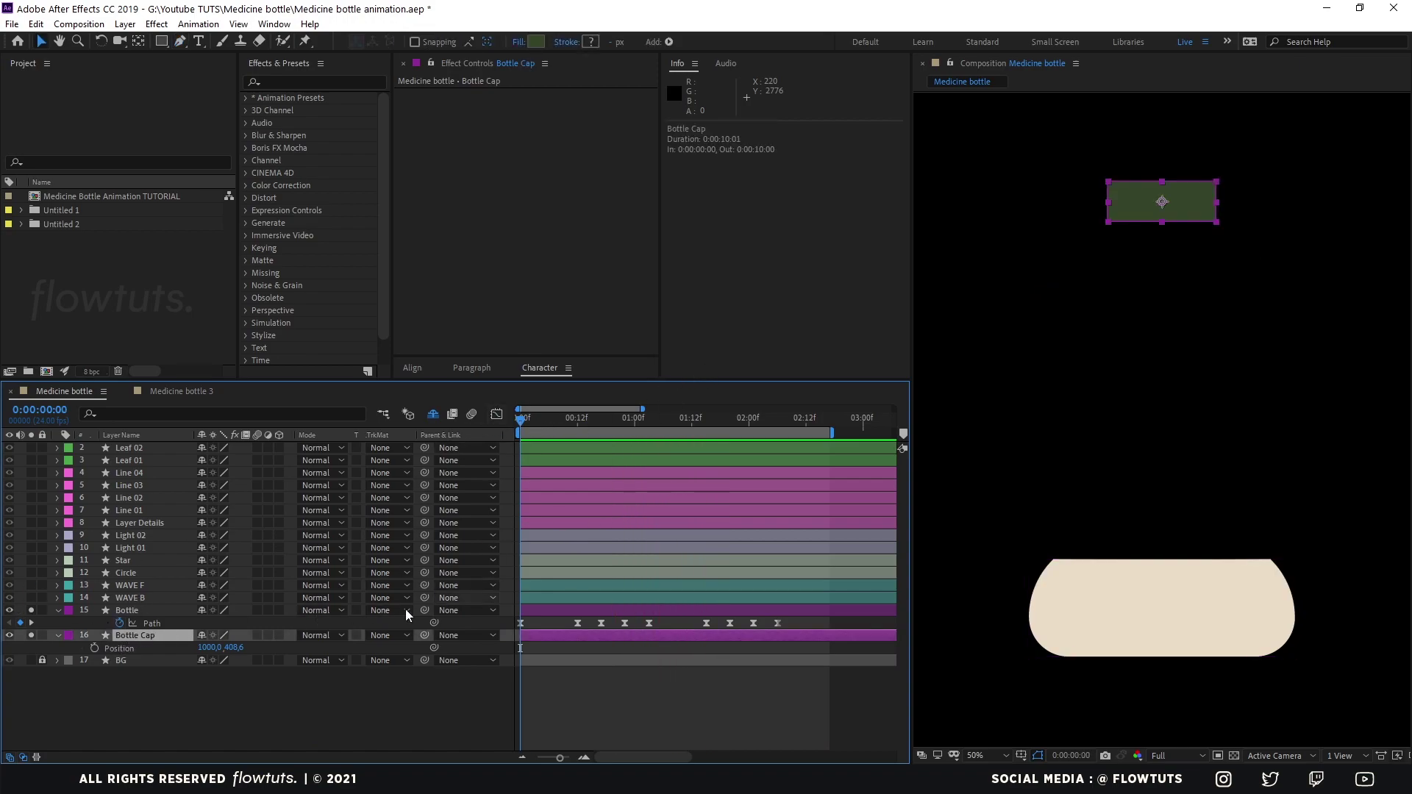
pyautogui.click(94, 648)
pyautogui.moveTo(521, 650); pyautogui.dragTo(579, 649)
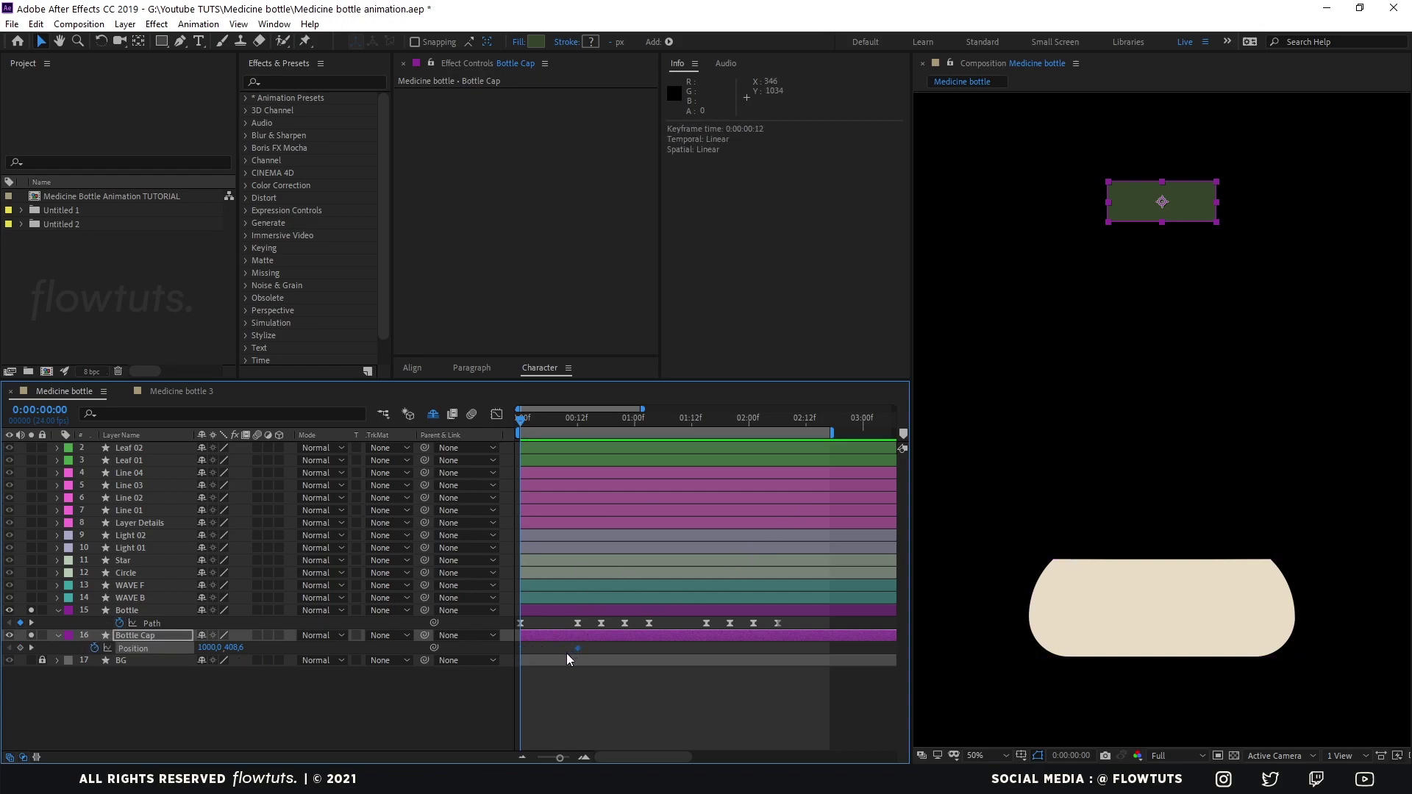
pyautogui.click(131, 613)
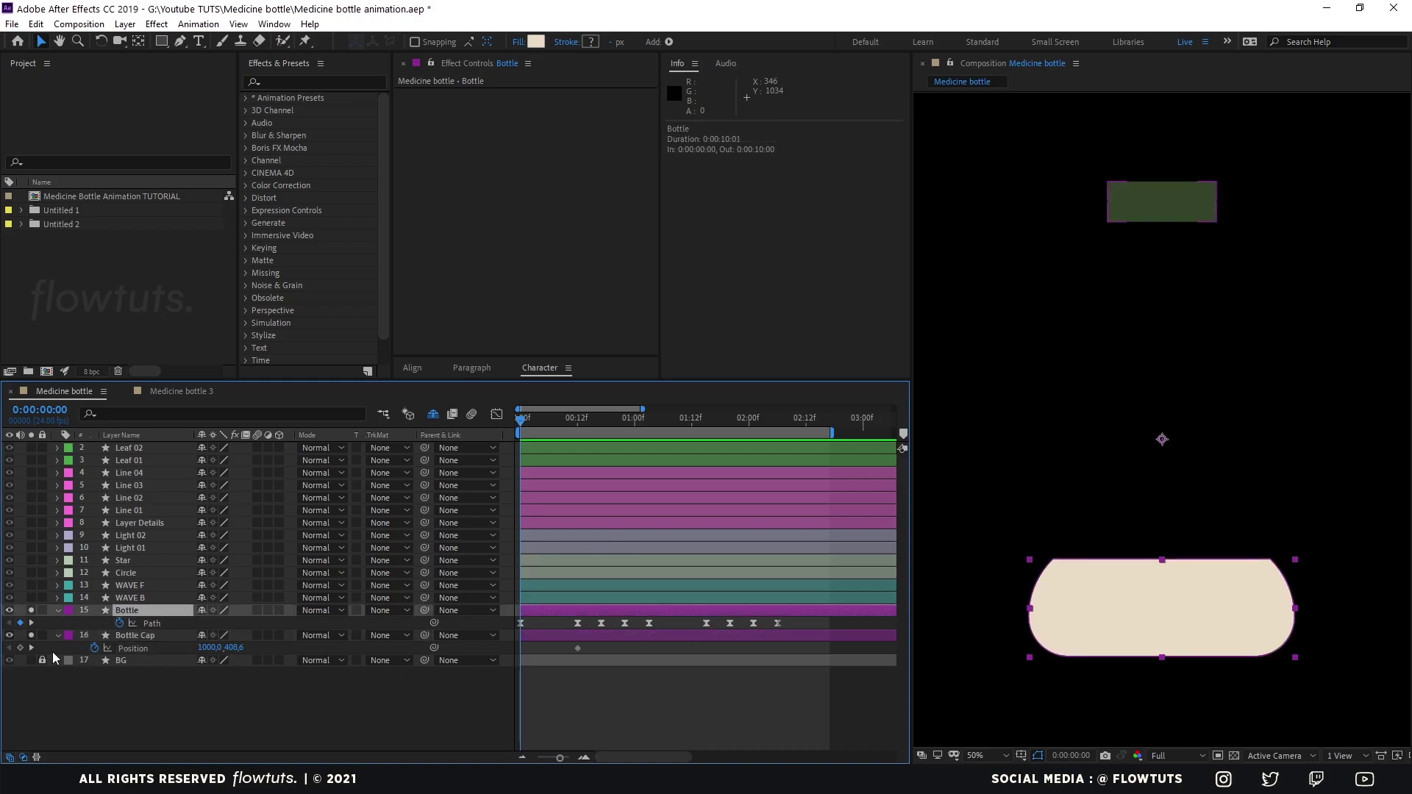
pyautogui.click(20, 648)
# Add Bottle Cap Position keyframes at 0:00:00:17, 0:00:00:22, 0:00:01:03 and 0:00:01:15, matching the Bottle's Path keyframes
pyautogui.click(601, 418)
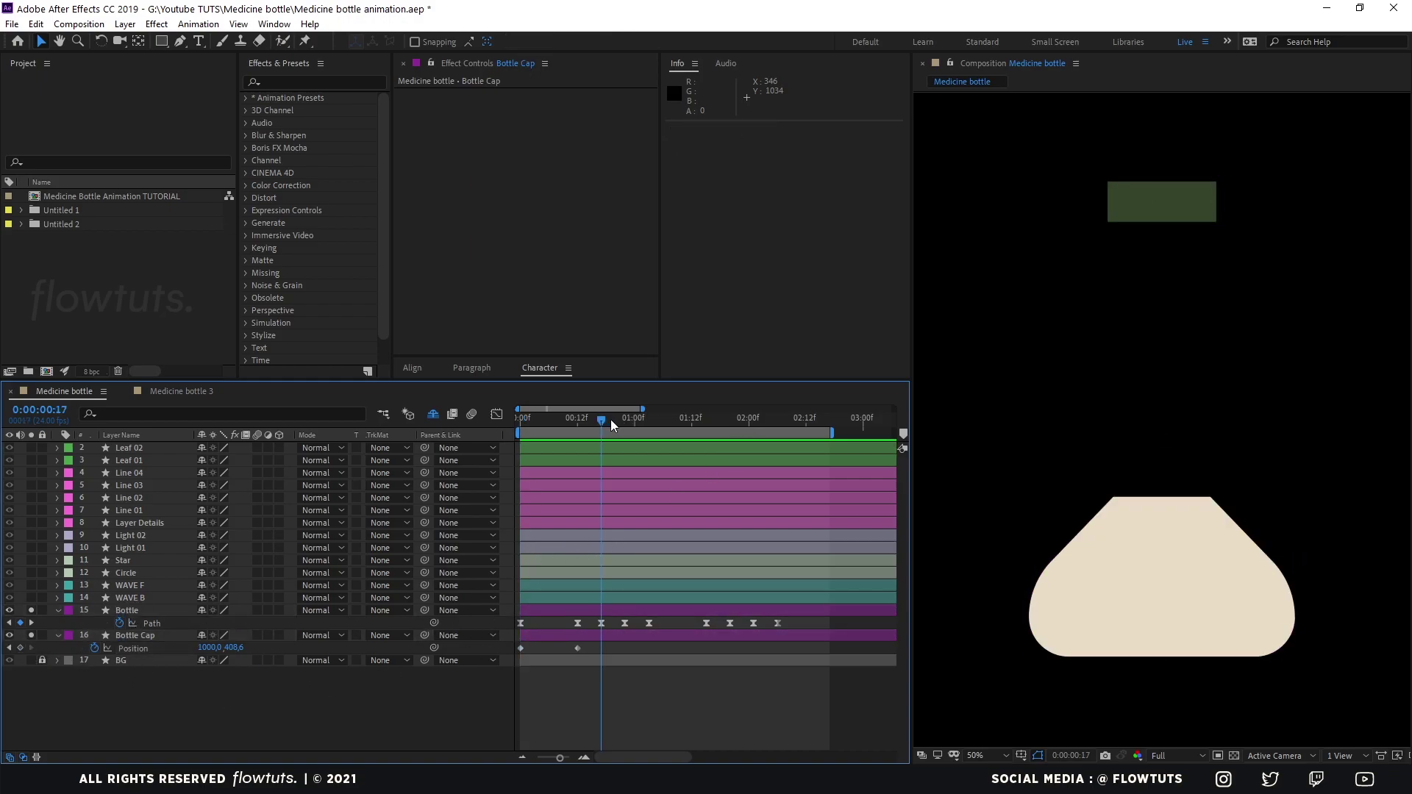
pyautogui.click(20, 648)
pyautogui.click(626, 419)
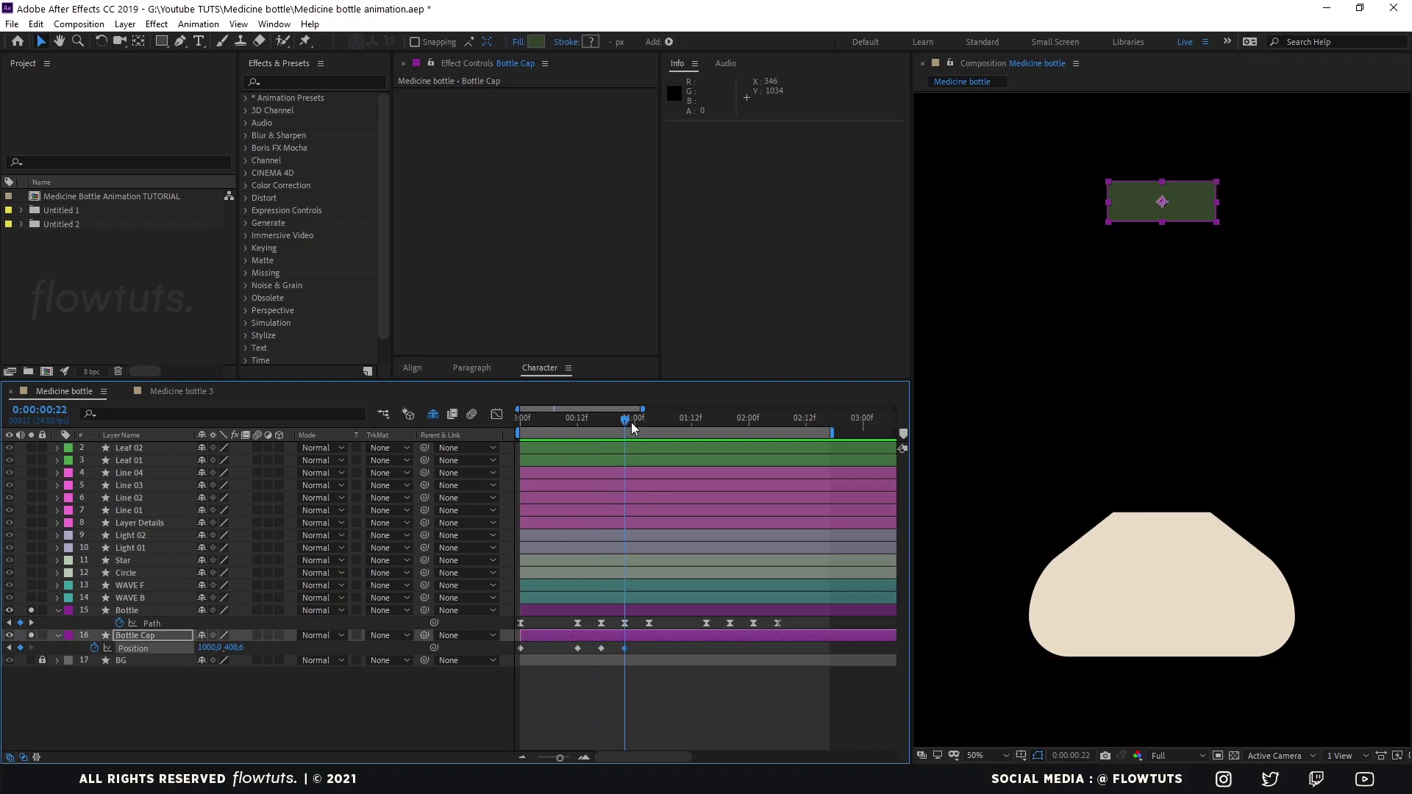
pyautogui.click(647, 419)
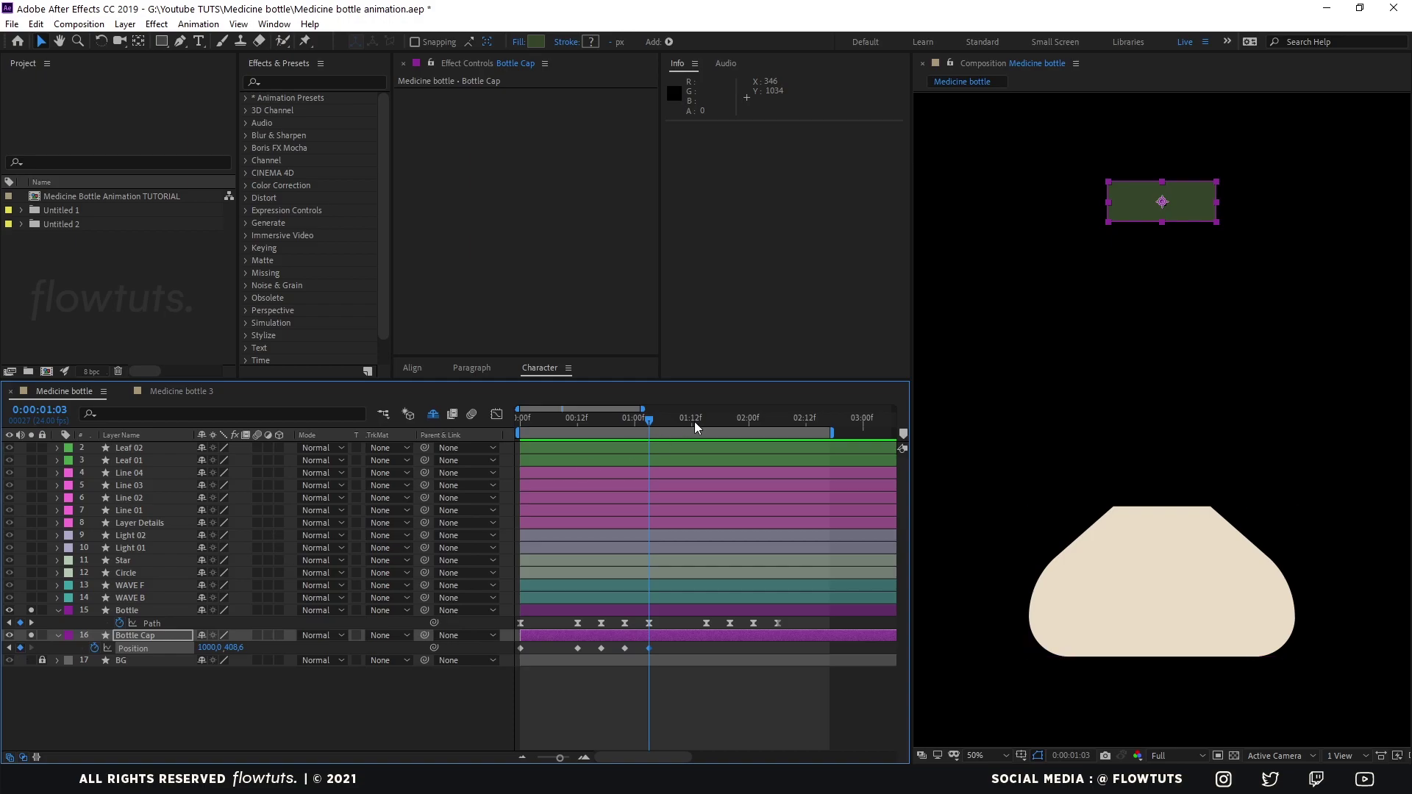
pyautogui.moveTo(696, 425); pyautogui.dragTo(705, 423)
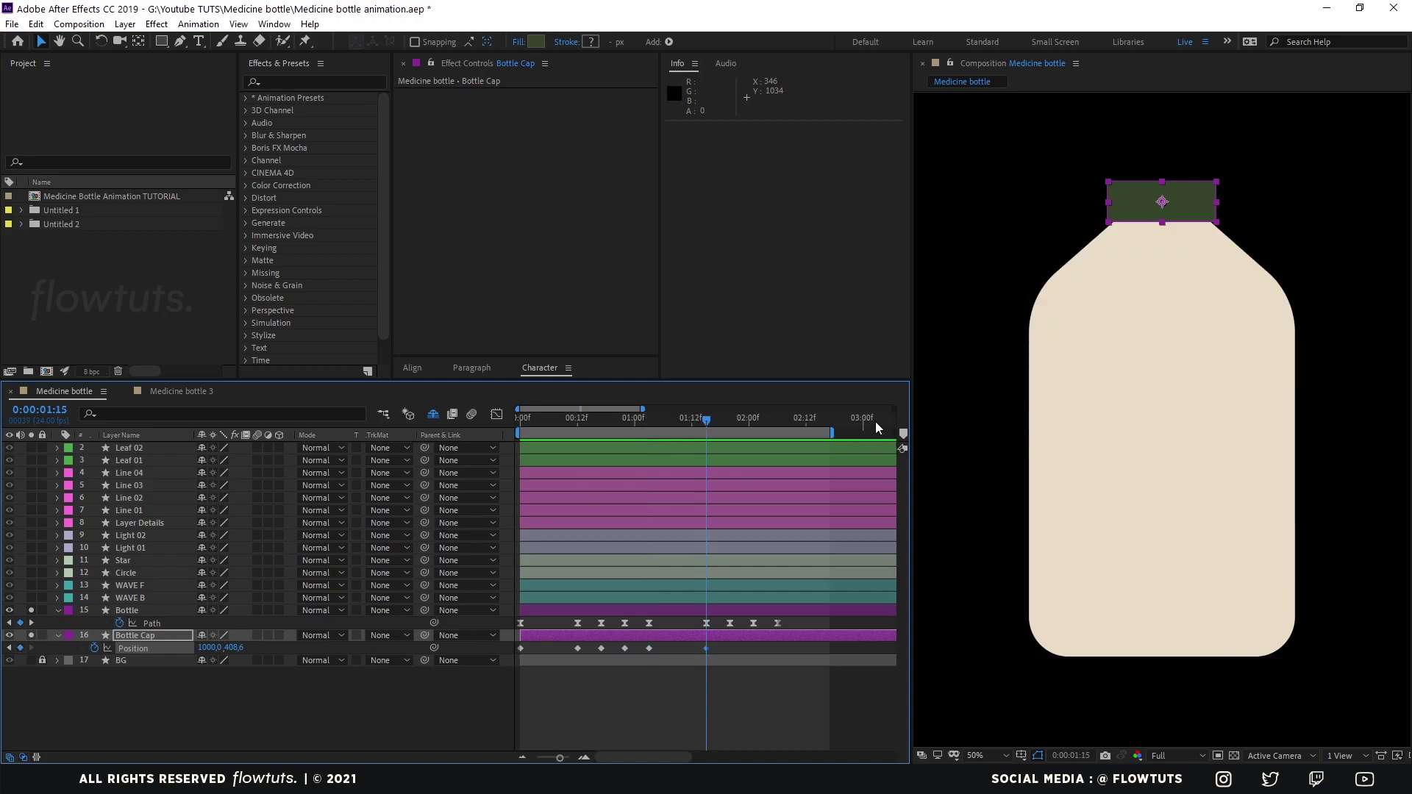
# Add Bottle Cap Position keyframes at 0:00:01:20, 0:00:02:01 and 0:00:02:06, and deselect the layer
pyautogui.click(733, 417)
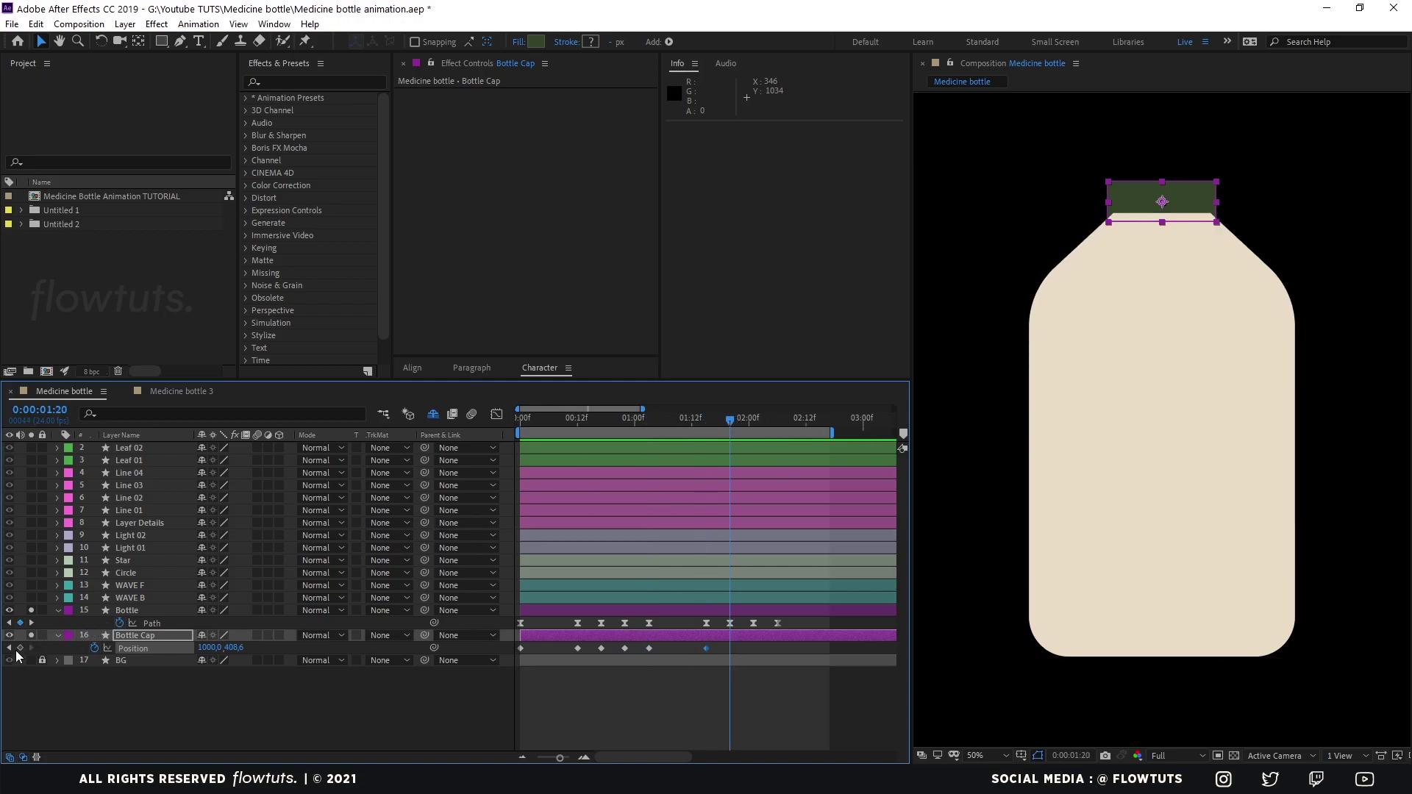
pyautogui.click(746, 423)
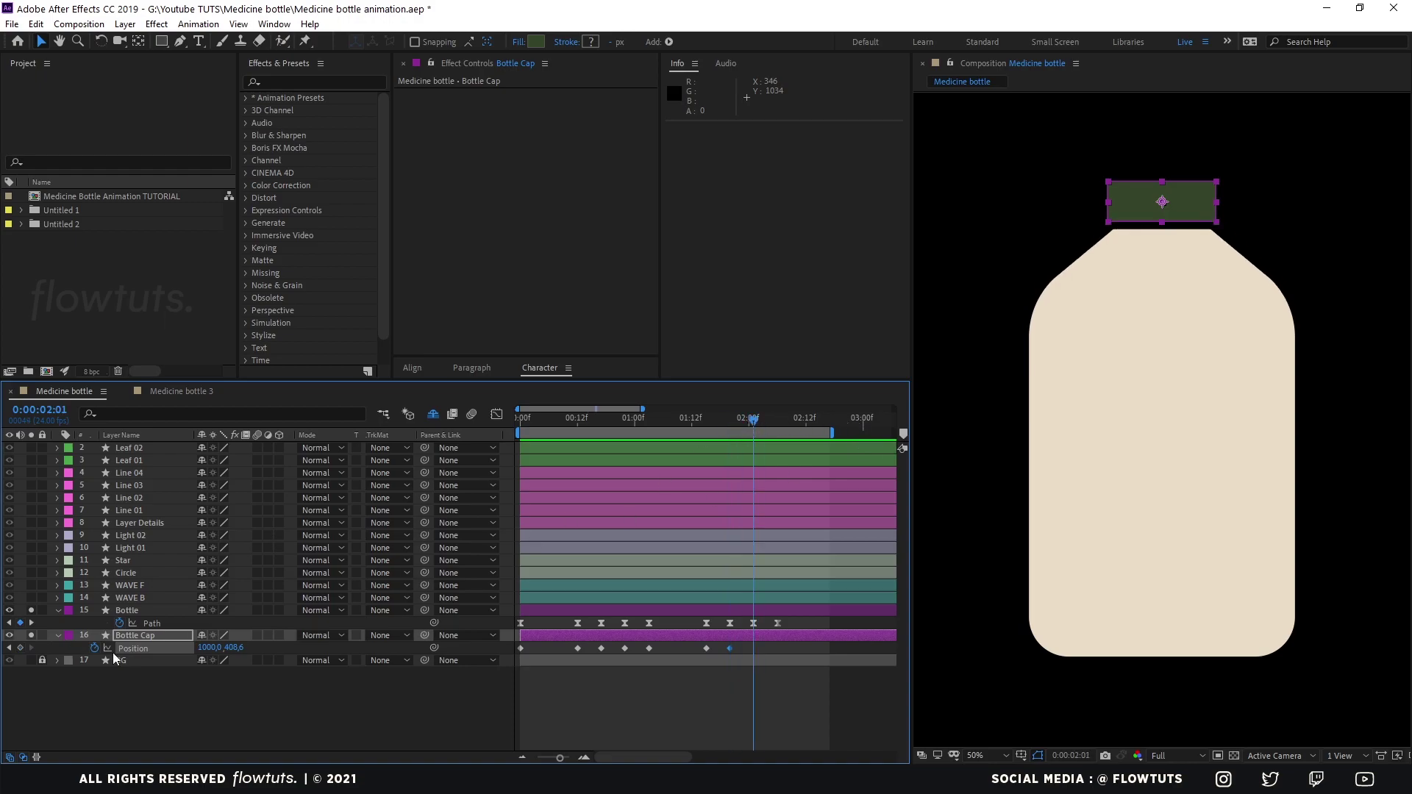
pyautogui.click(20, 649)
pyautogui.click(778, 420)
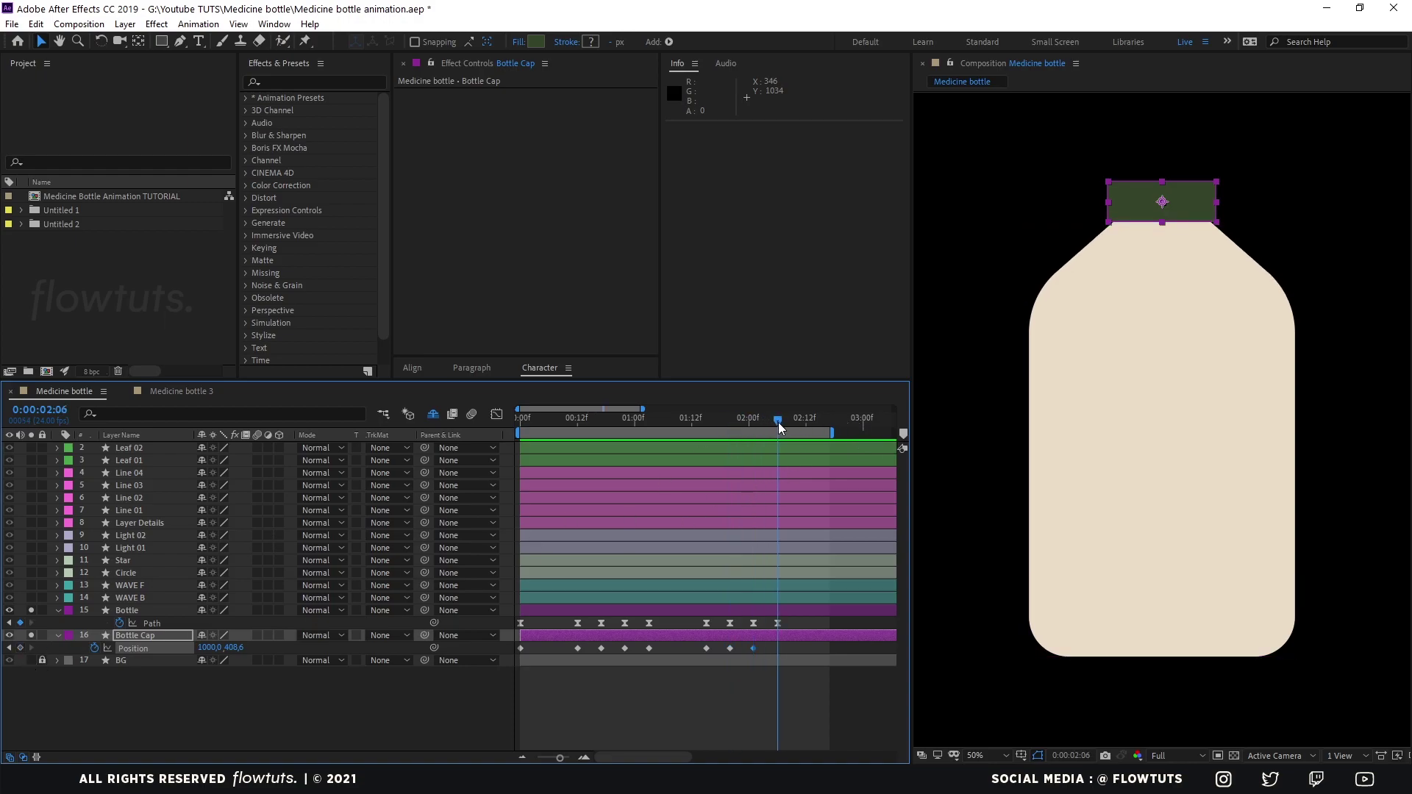
pyautogui.click(21, 648)
pyautogui.click(175, 676)
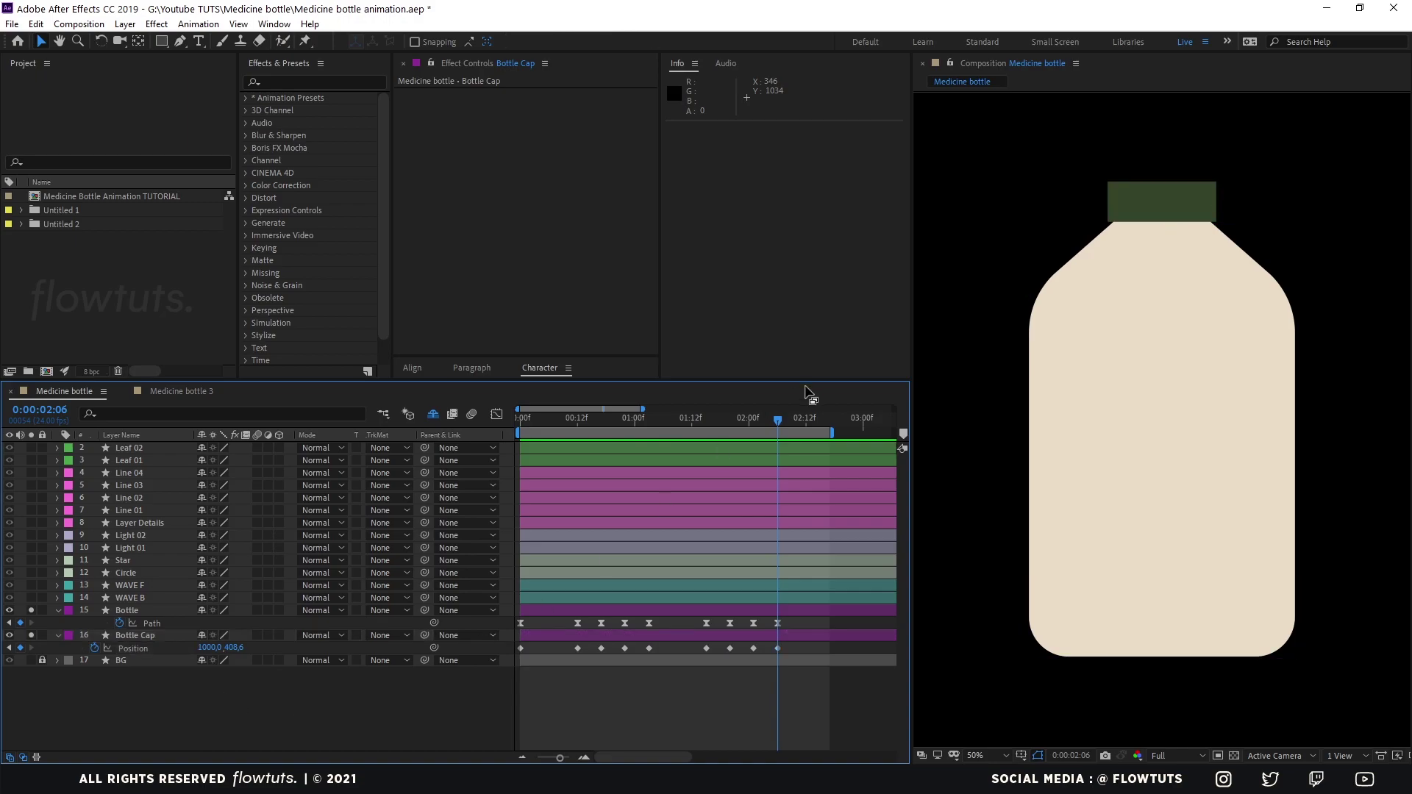
# At 0:00:00:00, move the Bottle Cap down onto the flat bottle, at a vertical position of 1324,6
pyautogui.moveTo(564, 422); pyautogui.dragTo(492, 434)
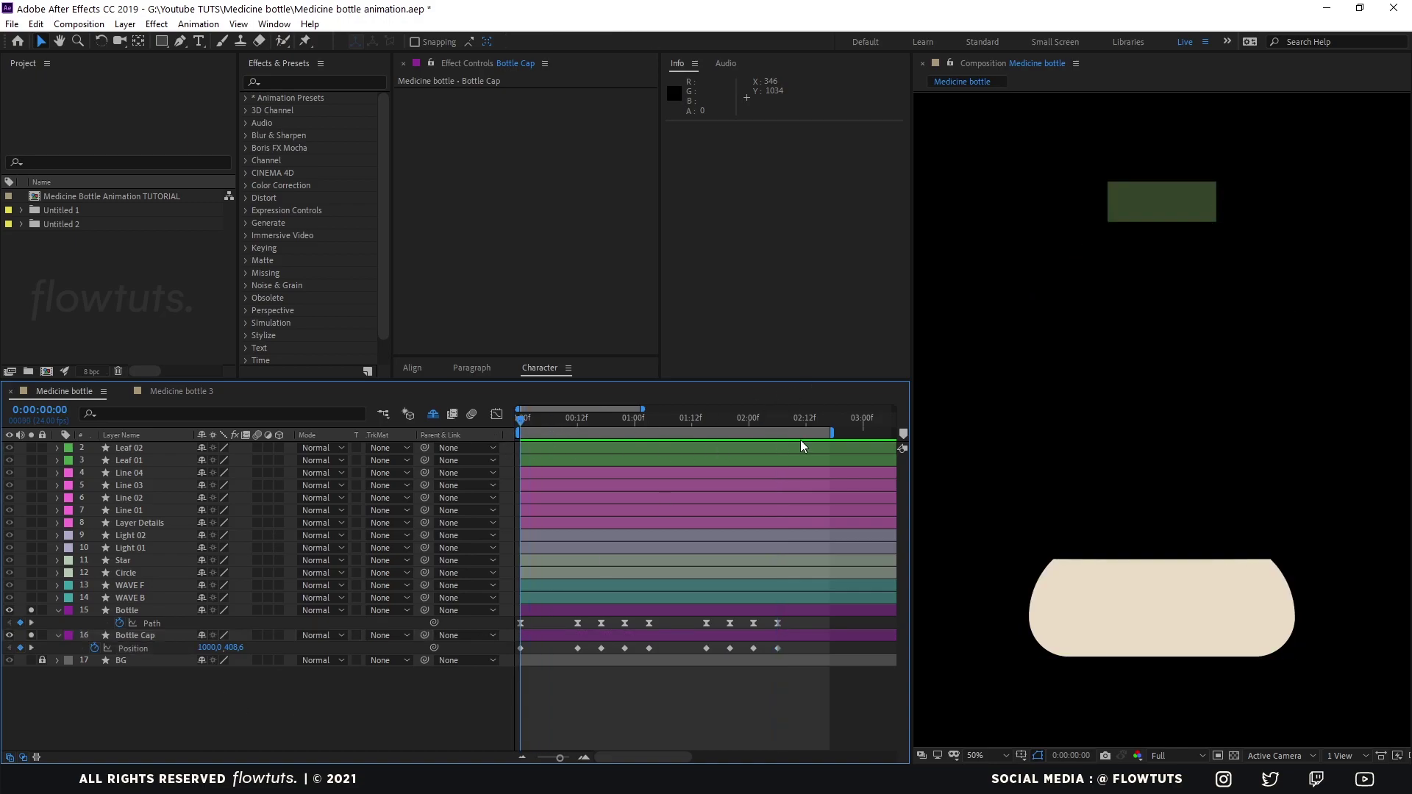
pyautogui.moveTo(1156, 220); pyautogui.dragTo(1184, 540)
pyautogui.click(788, 721)
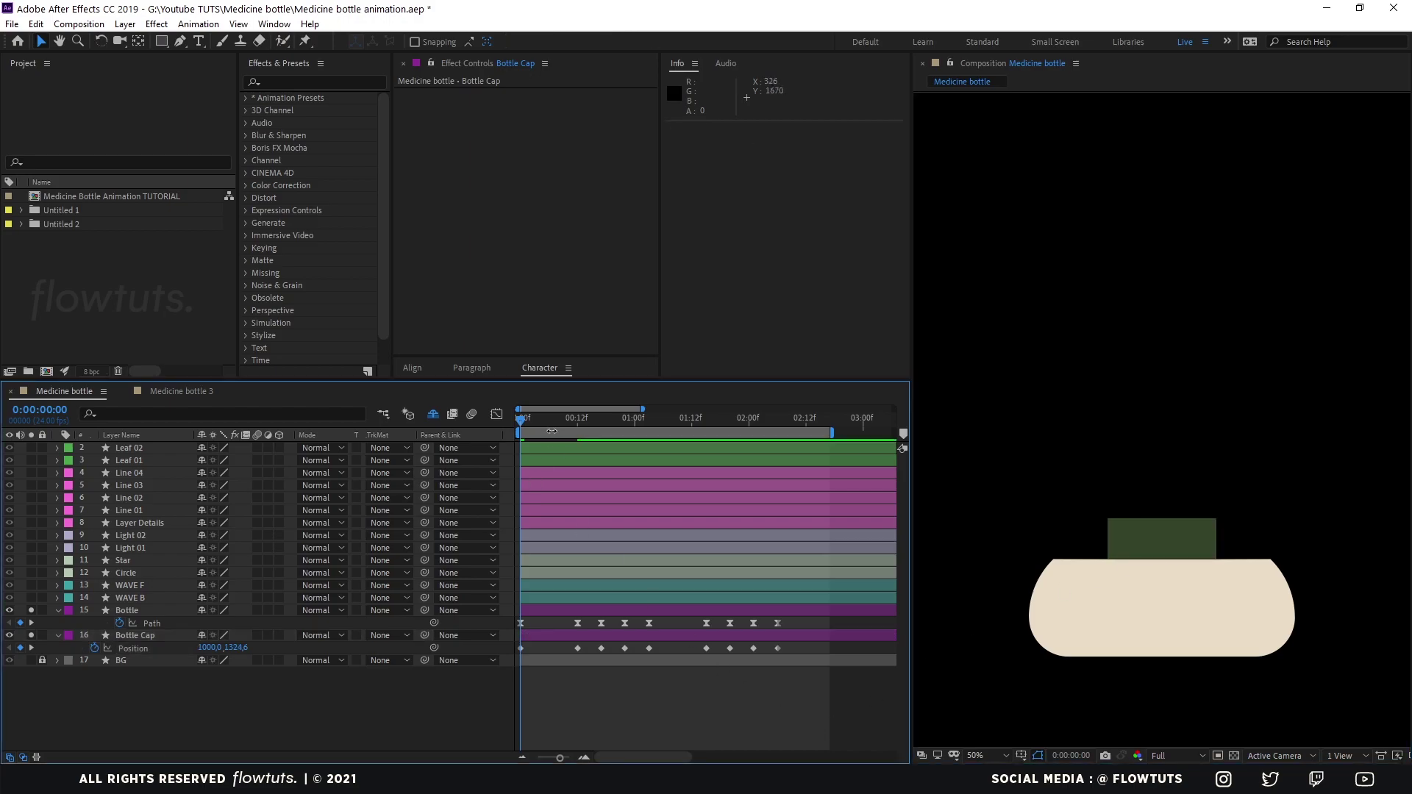
# At 0:00:00:12, move the Bottle Cap down onto the squat bottle's neck, at a vertical position of 1182,6
pyautogui.moveTo(550, 425); pyautogui.dragTo(572, 429)
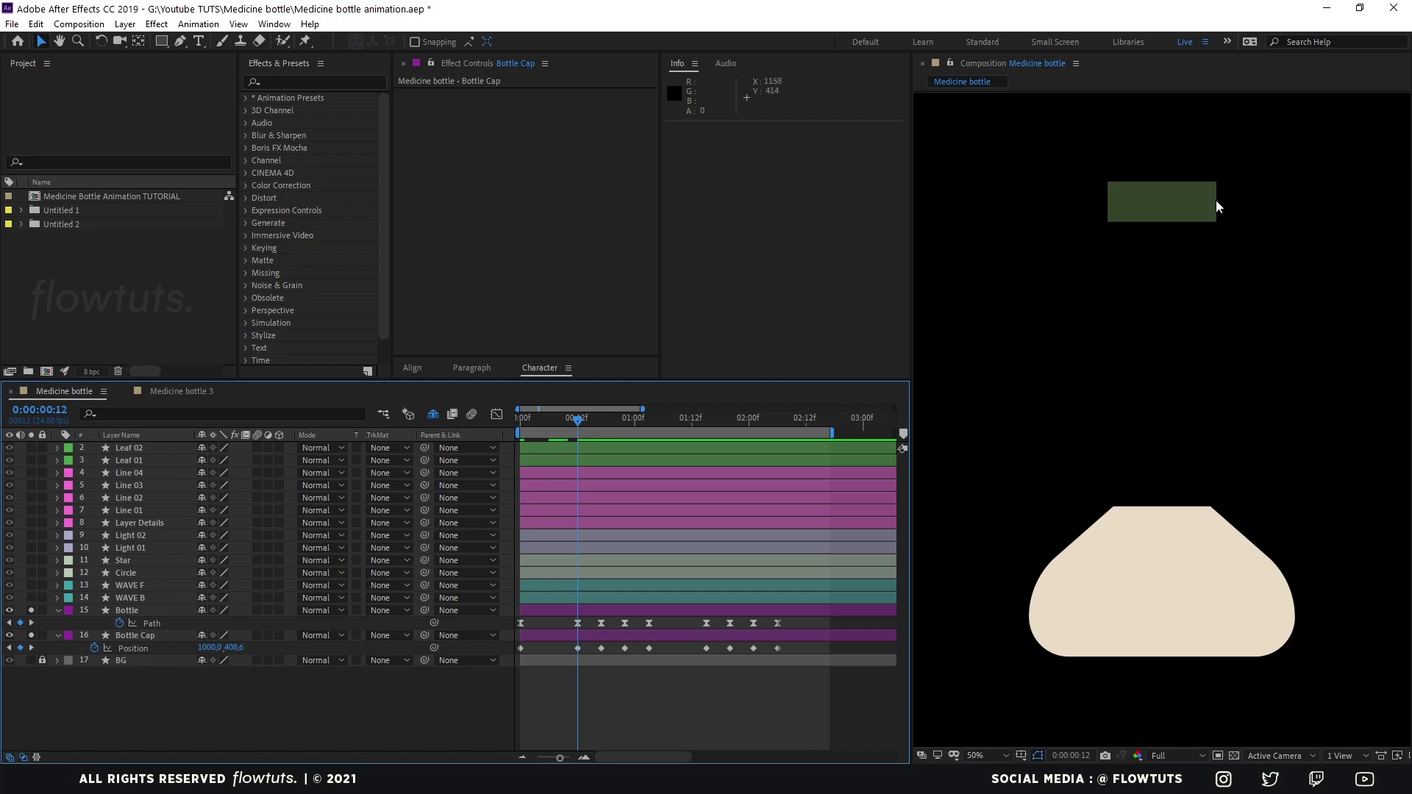
pyautogui.click(1181, 202)
pyautogui.moveTo(1181, 202); pyautogui.dragTo(1193, 484)
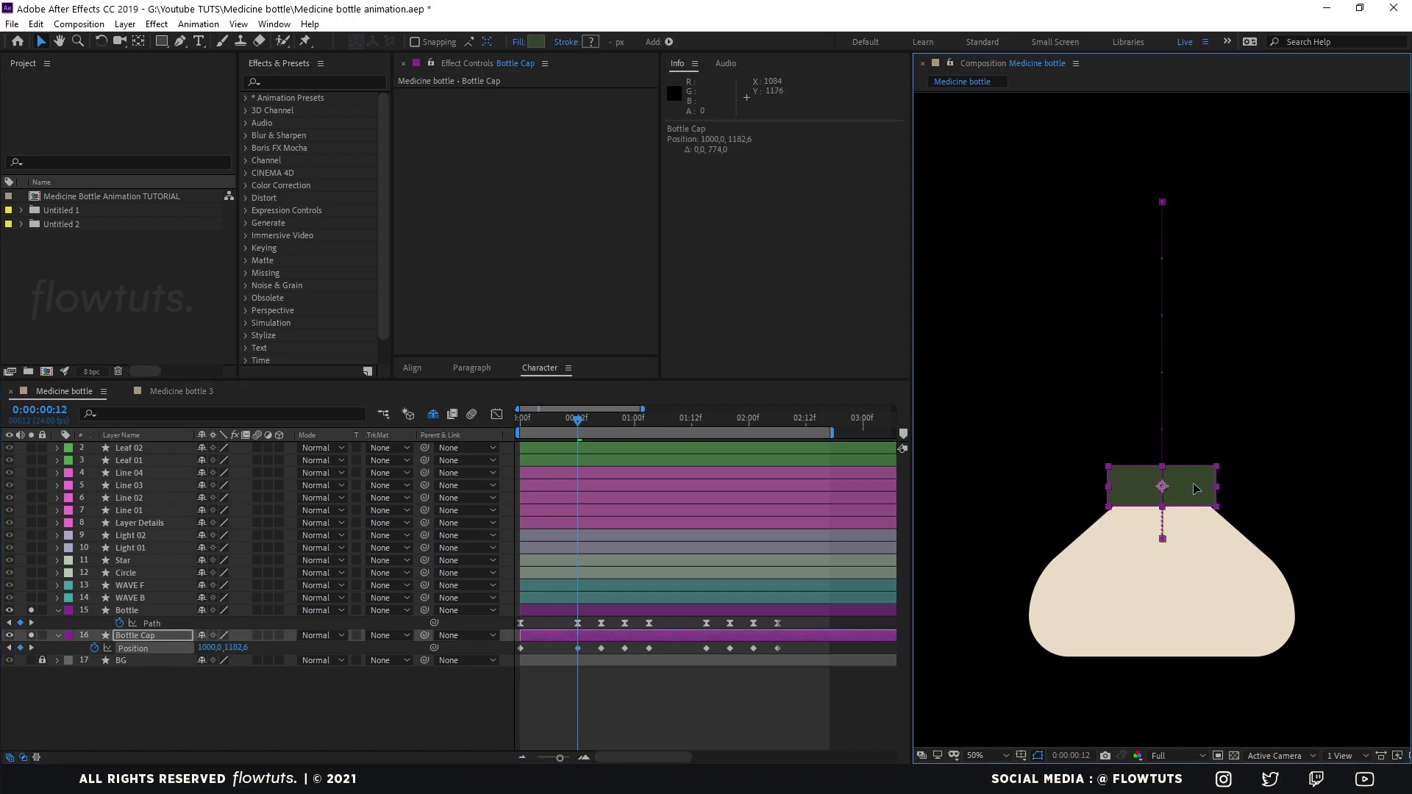
# Move the Bottle Cap onto the bottle's neck at 0:00:00:17 (vertical position 1158,6) and at 0:00:00:22 (vertical position 1200,6)
pyautogui.click(652, 708)
pyautogui.moveTo(587, 426); pyautogui.dragTo(599, 430)
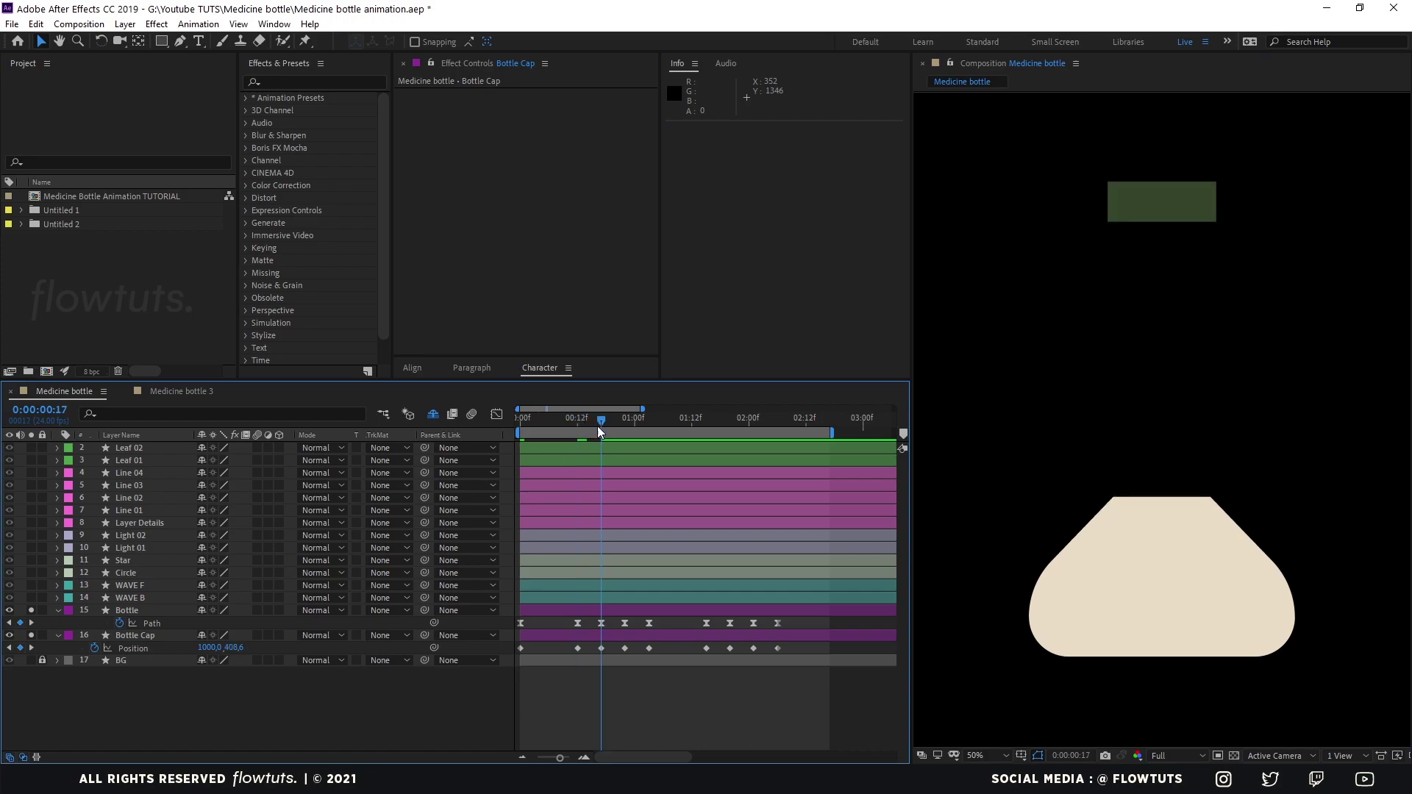
pyautogui.moveTo(1180, 204); pyautogui.dragTo(1194, 478)
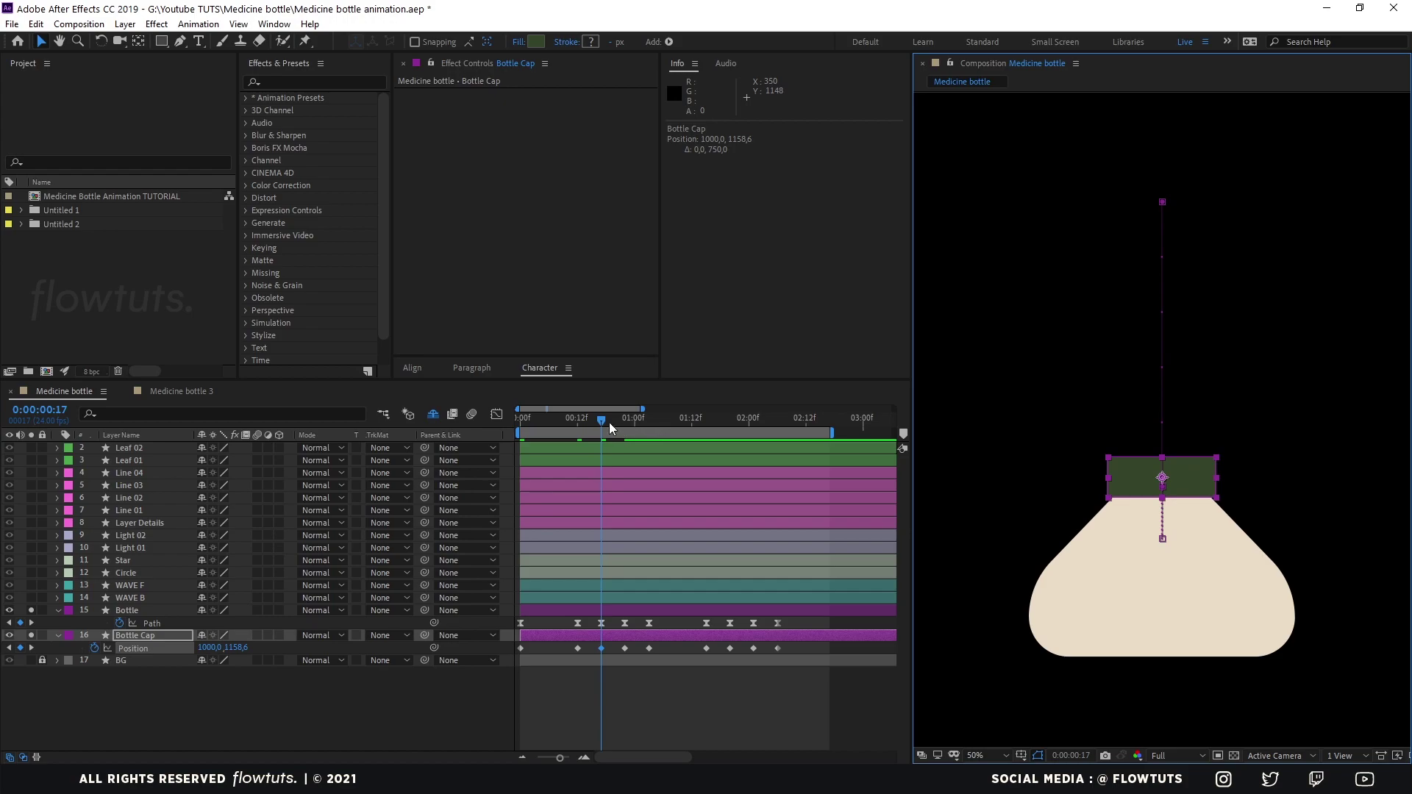
pyautogui.moveTo(609, 422); pyautogui.dragTo(624, 426)
pyautogui.moveTo(1168, 214); pyautogui.dragTo(1176, 498)
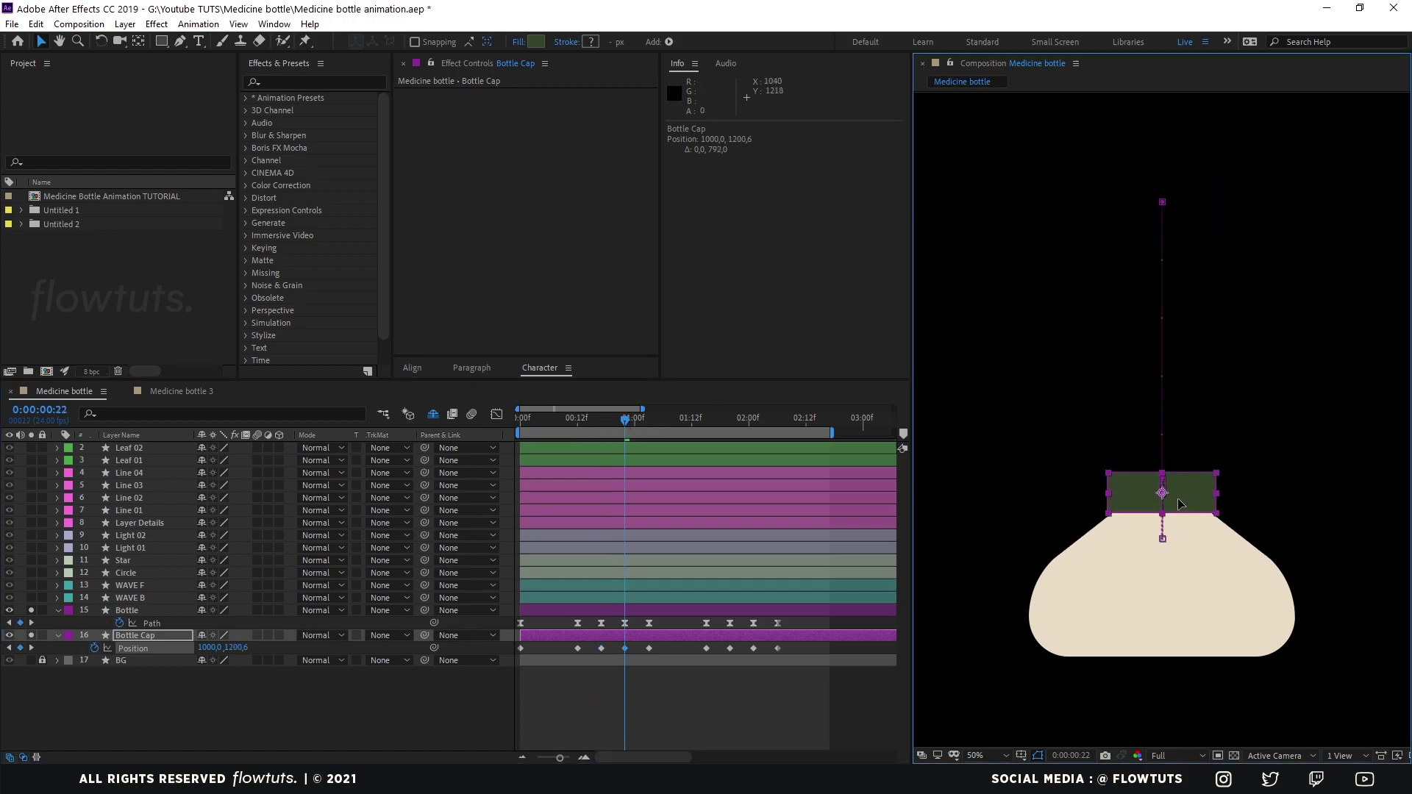
# At 0:00:01:03, move the Bottle Cap down onto the squat bottle's neck, at a vertical position of 1182,6
pyautogui.click(700, 673)
pyautogui.click(646, 425)
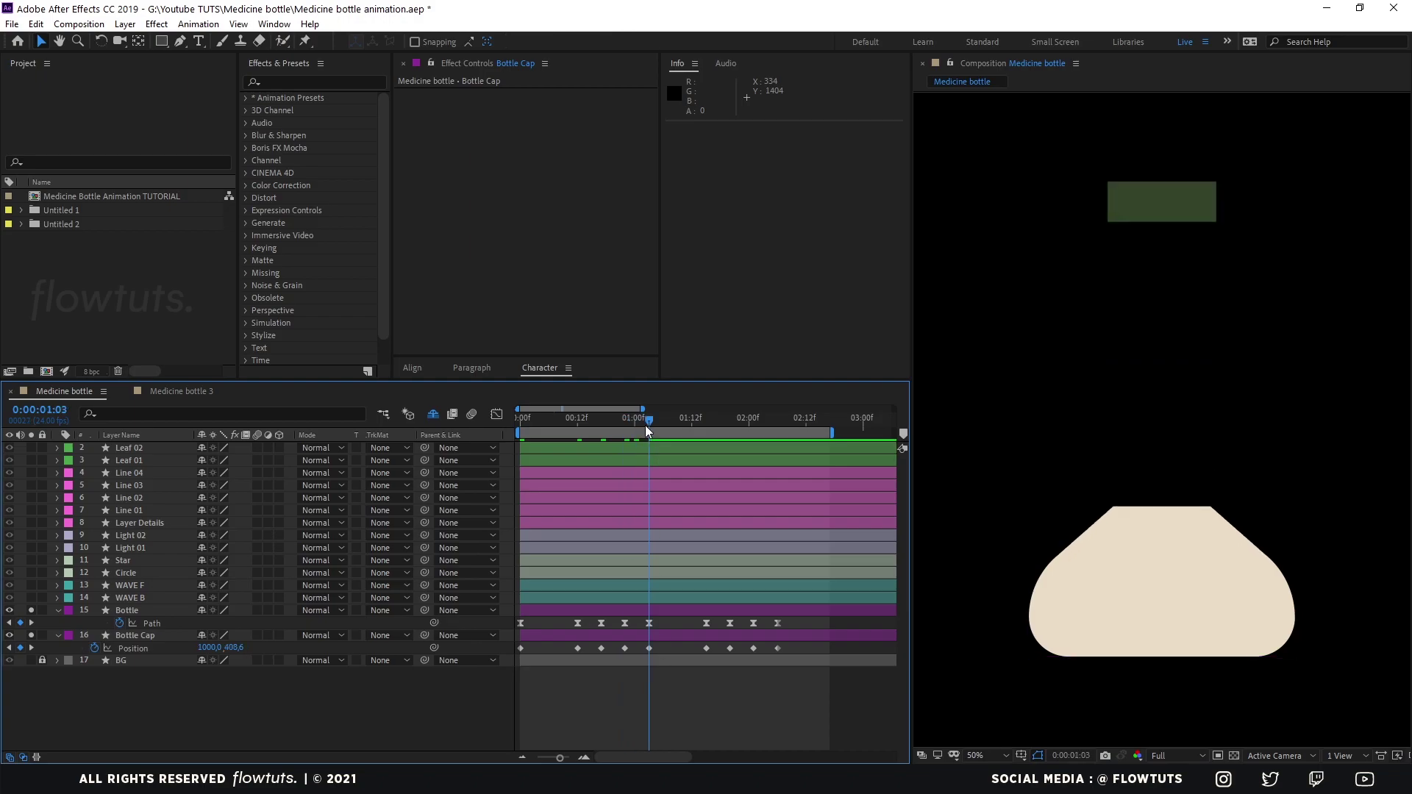
pyautogui.moveTo(1177, 210); pyautogui.dragTo(1183, 487)
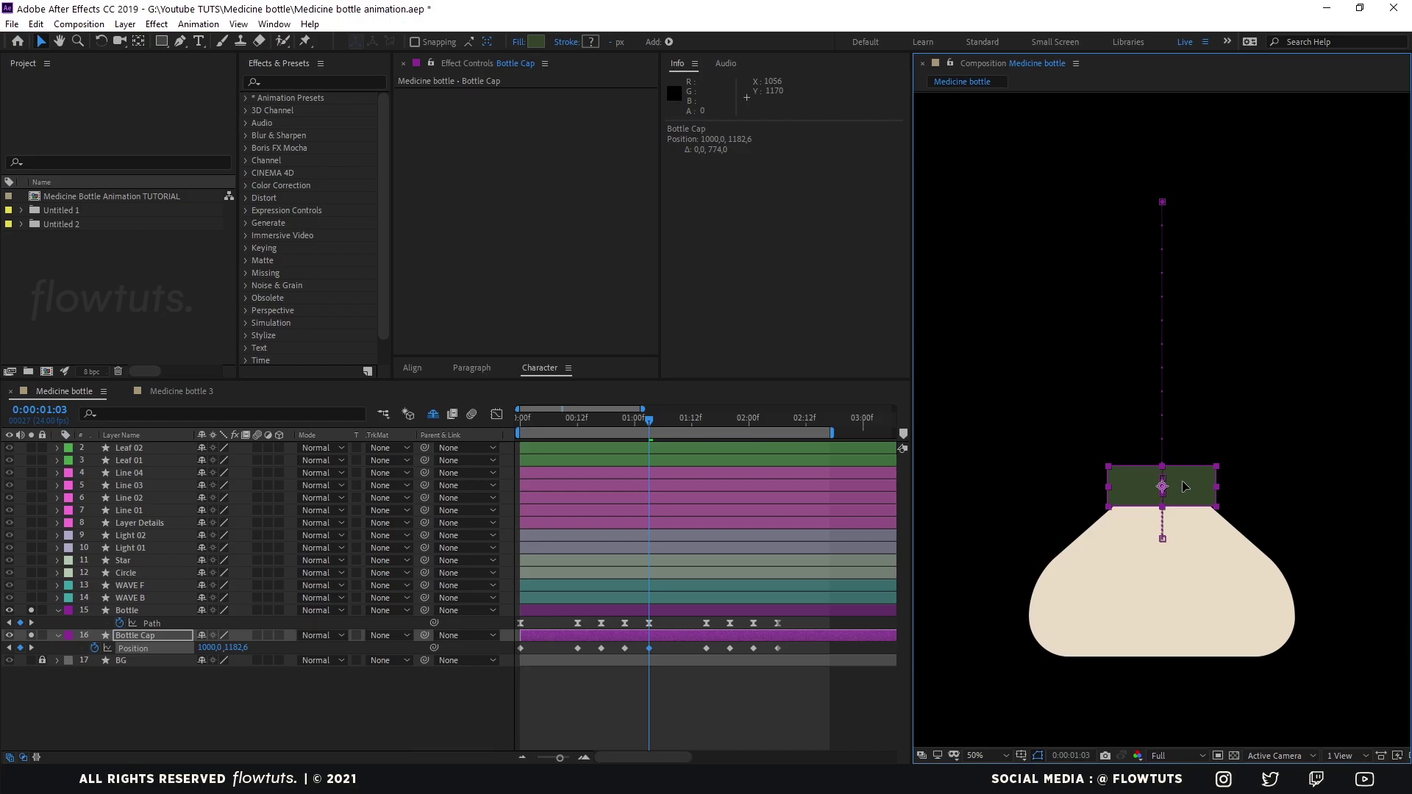
# Move the Bottle Cap onto the tall bottle's neck at 0:00:01:20 (vertical position 386,6) and at 0:00:02:01 (vertical position 428,6)
pyautogui.click(568, 690)
pyautogui.click(683, 417)
pyautogui.moveTo(682, 418); pyautogui.dragTo(728, 421)
pyautogui.click(1134, 188)
pyautogui.click(752, 419)
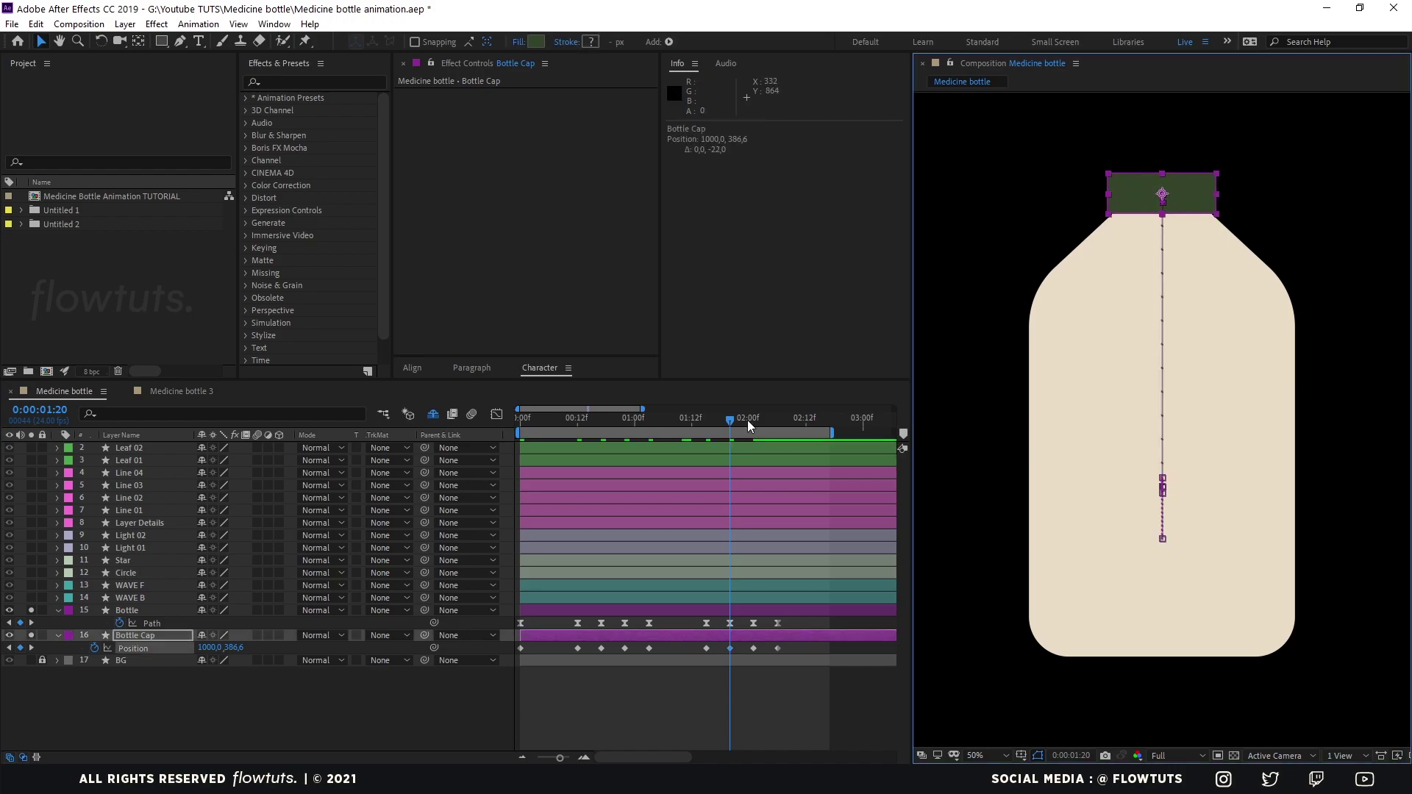
pyautogui.moveTo(1177, 209); pyautogui.dragTo(1182, 216)
# Try Easy Ease on all the Bottle Cap Position keyframes
pyautogui.click(778, 420)
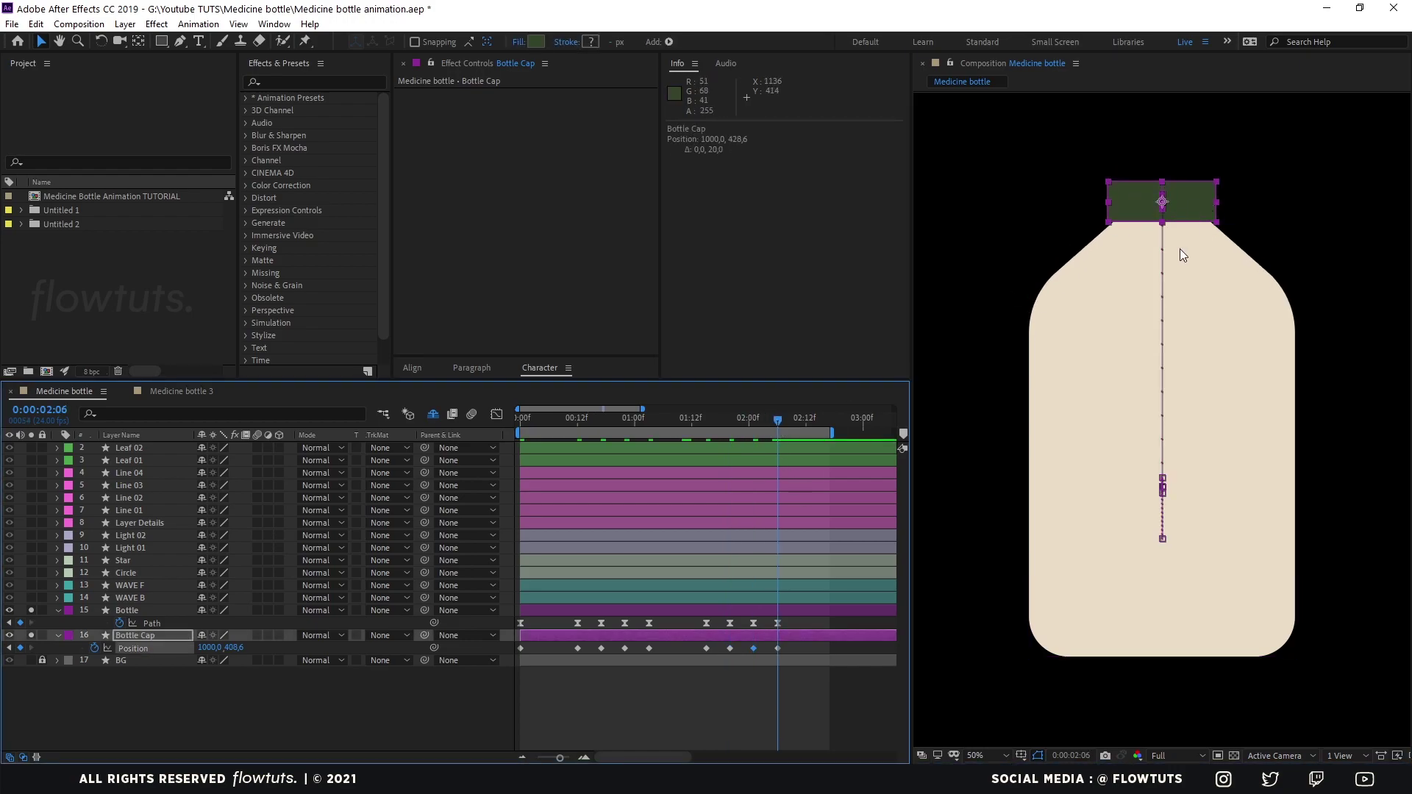
pyautogui.moveTo(789, 654); pyautogui.dragTo(515, 643)
pyautogui.press('F9')
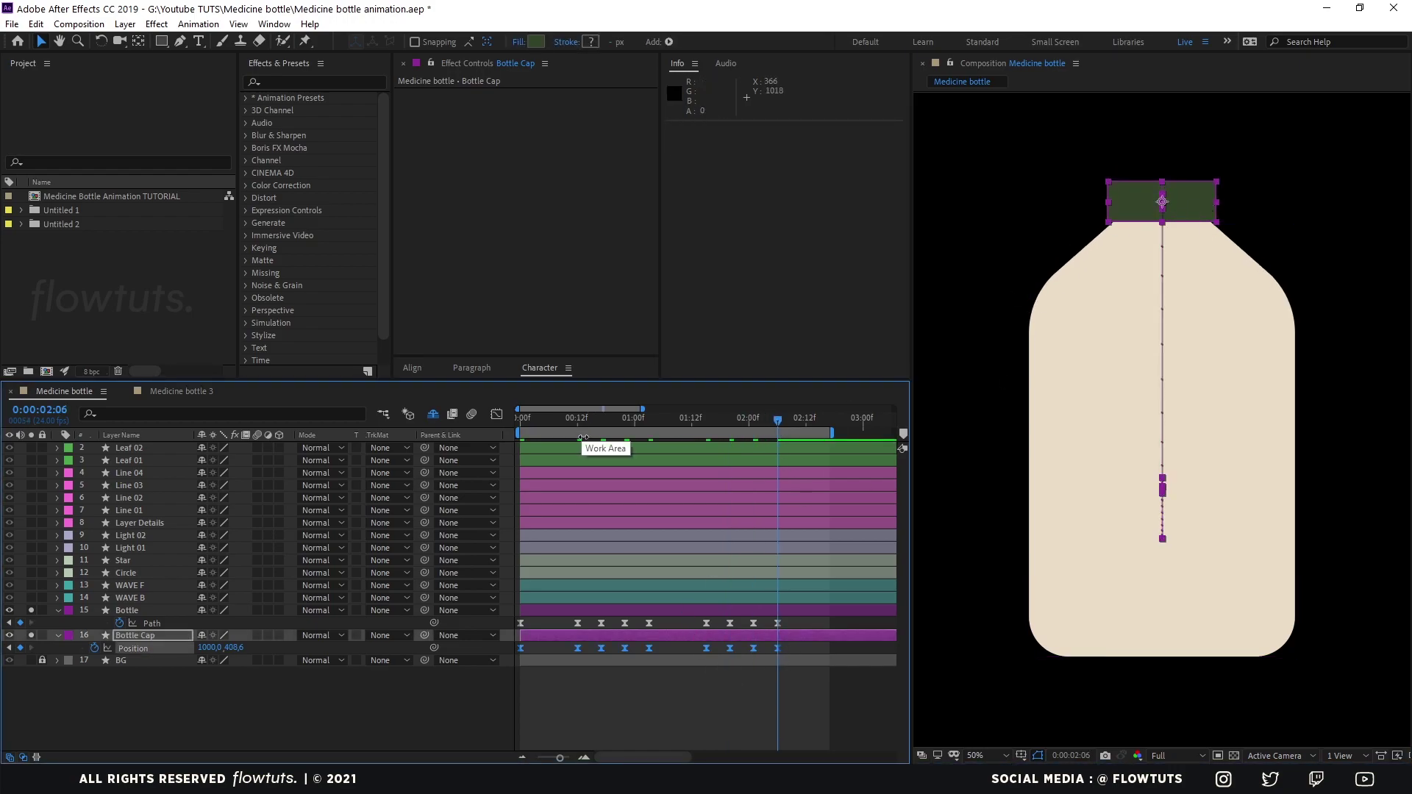
# Play the animation from the start to check the linear cap motion against the bottle
pyautogui.click(563, 672)
pyautogui.press('Home')
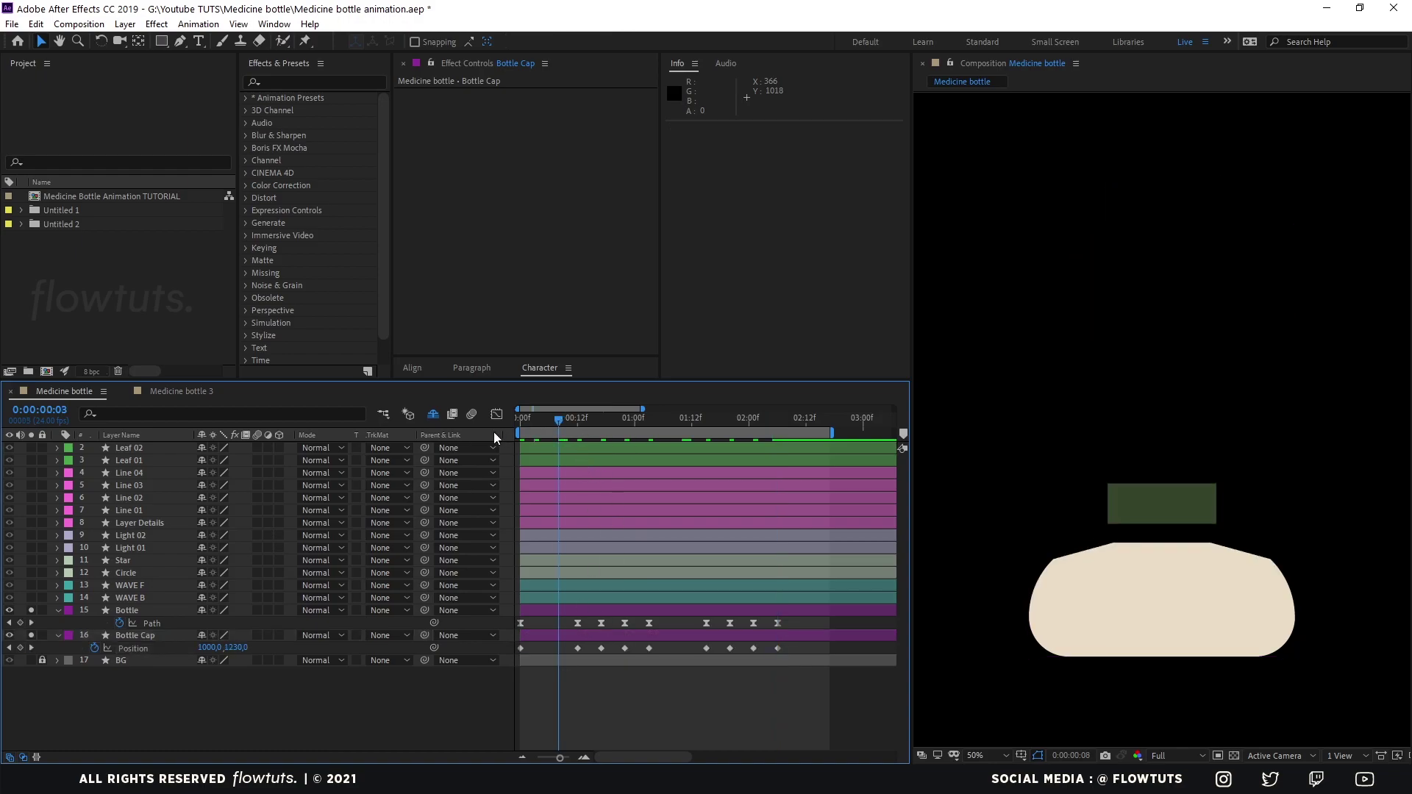
pyautogui.press('space')
pyautogui.press('space')
pyautogui.press('space')
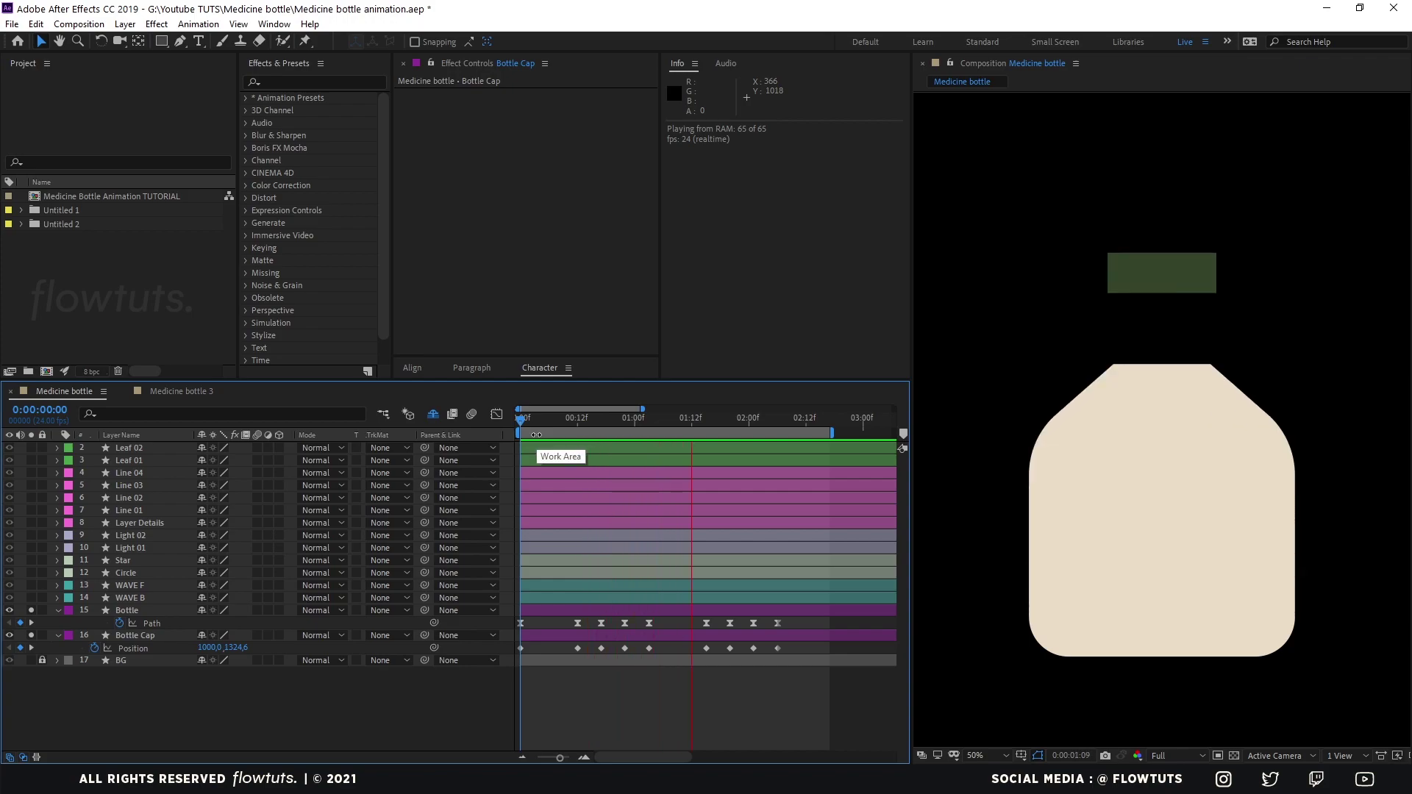
# Apply Easy Ease to all Bottle Cap Position keyframes and preview the animation from the start
pyautogui.click(544, 418)
pyautogui.moveTo(795, 646); pyautogui.dragTo(444, 694)
pyautogui.press('F9')
pyautogui.press('Home')
pyautogui.press('space')
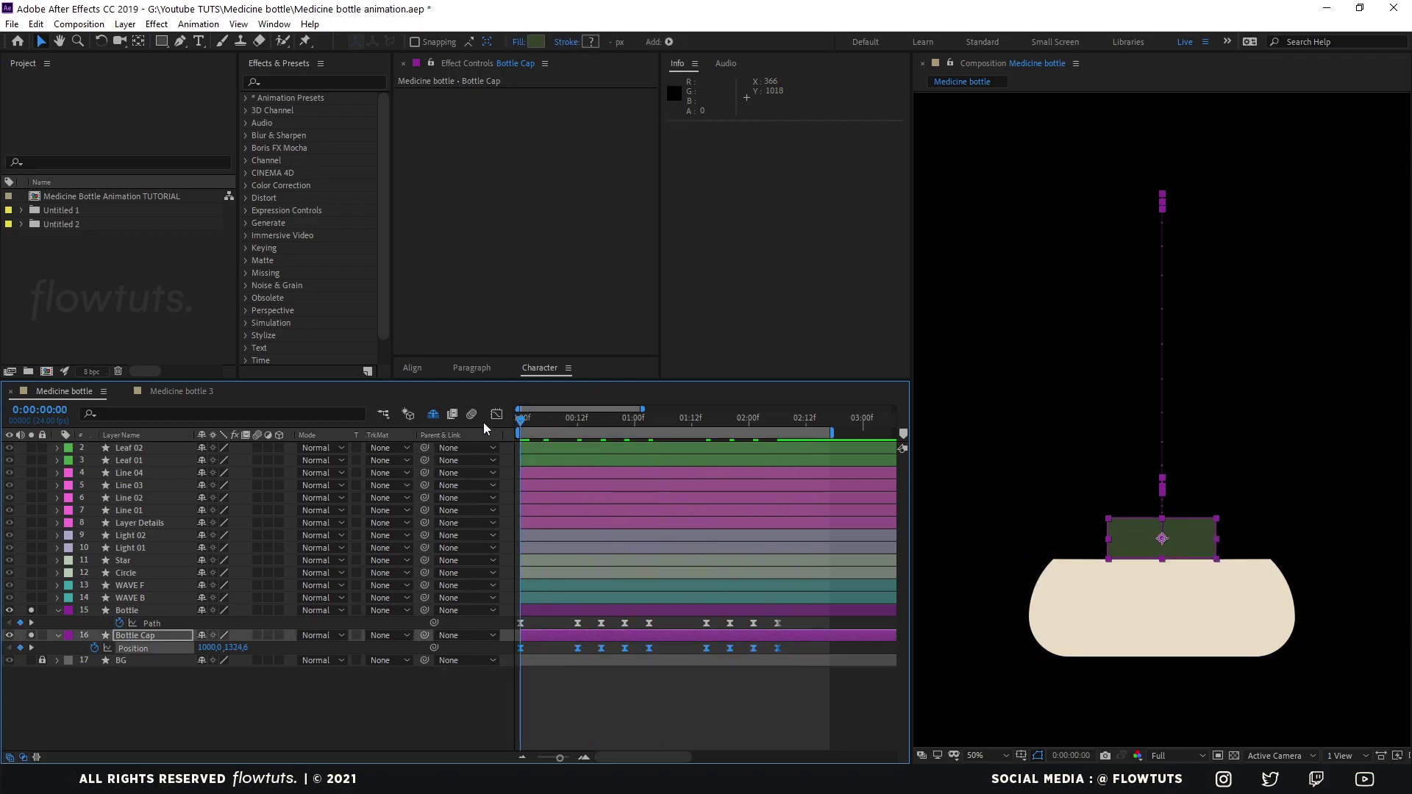
pyautogui.press('space')
# Compare the Bottle's Path speed graph with the Bottle Cap's, reshape the cap's Position curves to match it, and preview the motion
pyautogui.click(496, 416)
pyautogui.click(161, 623)
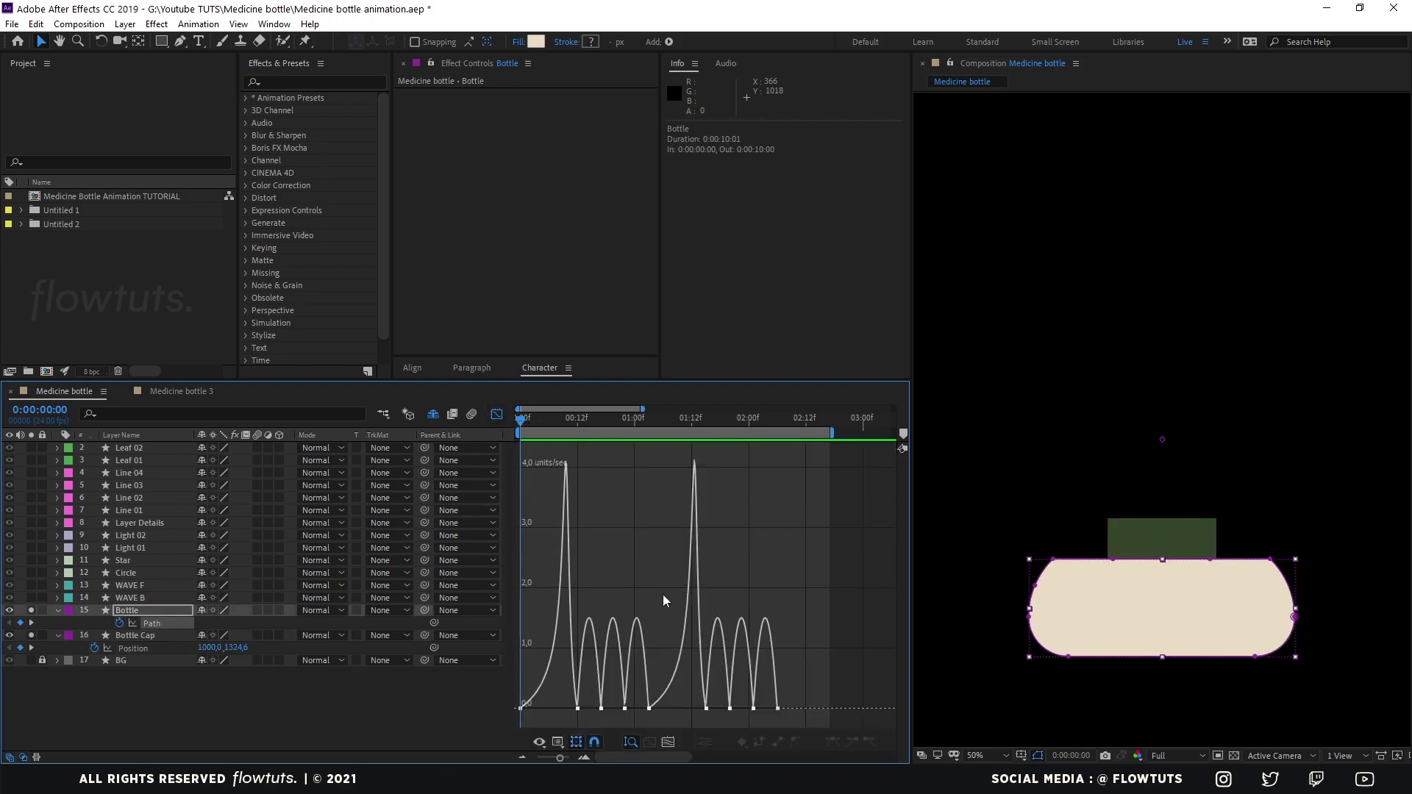
pyautogui.click(147, 649)
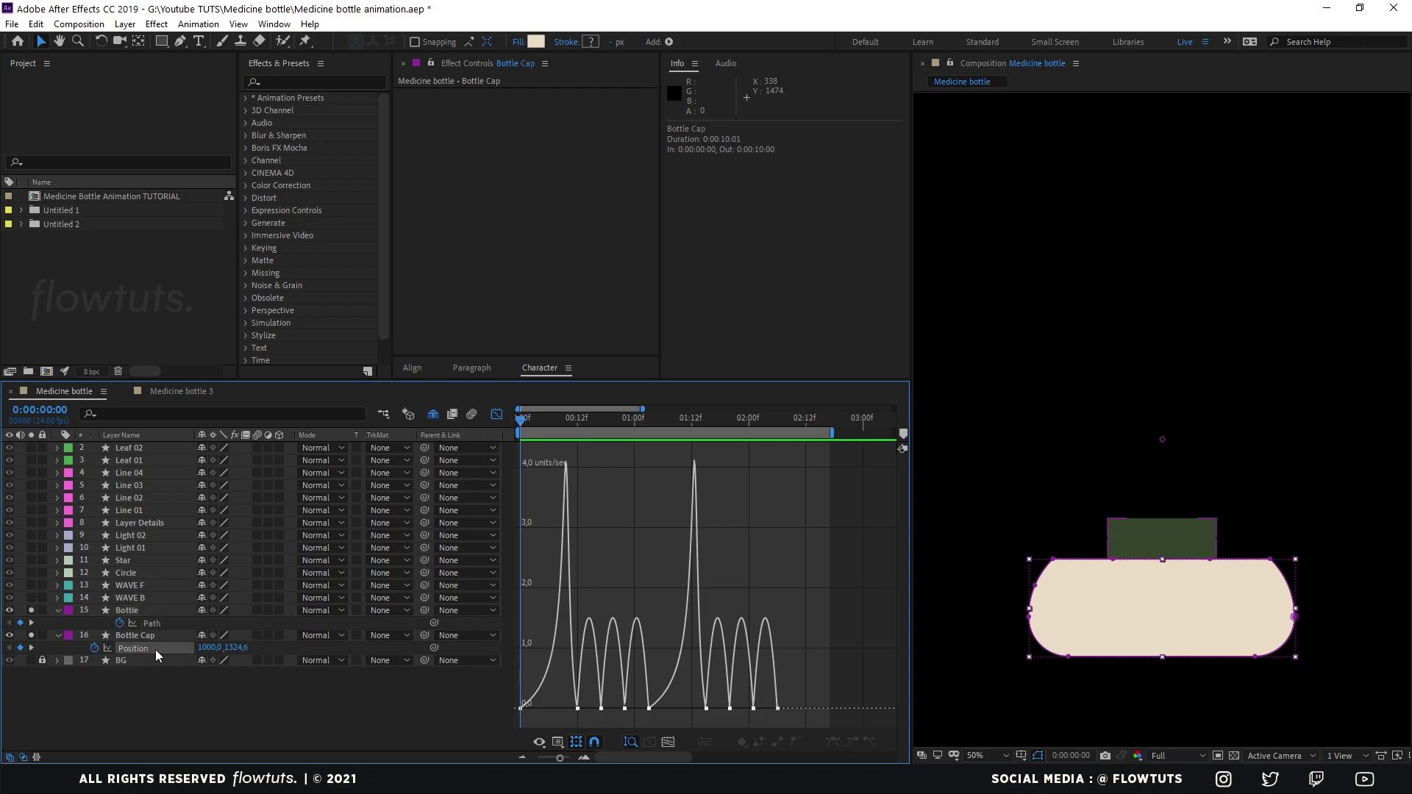
pyautogui.hotkey('ctrl', 'a')
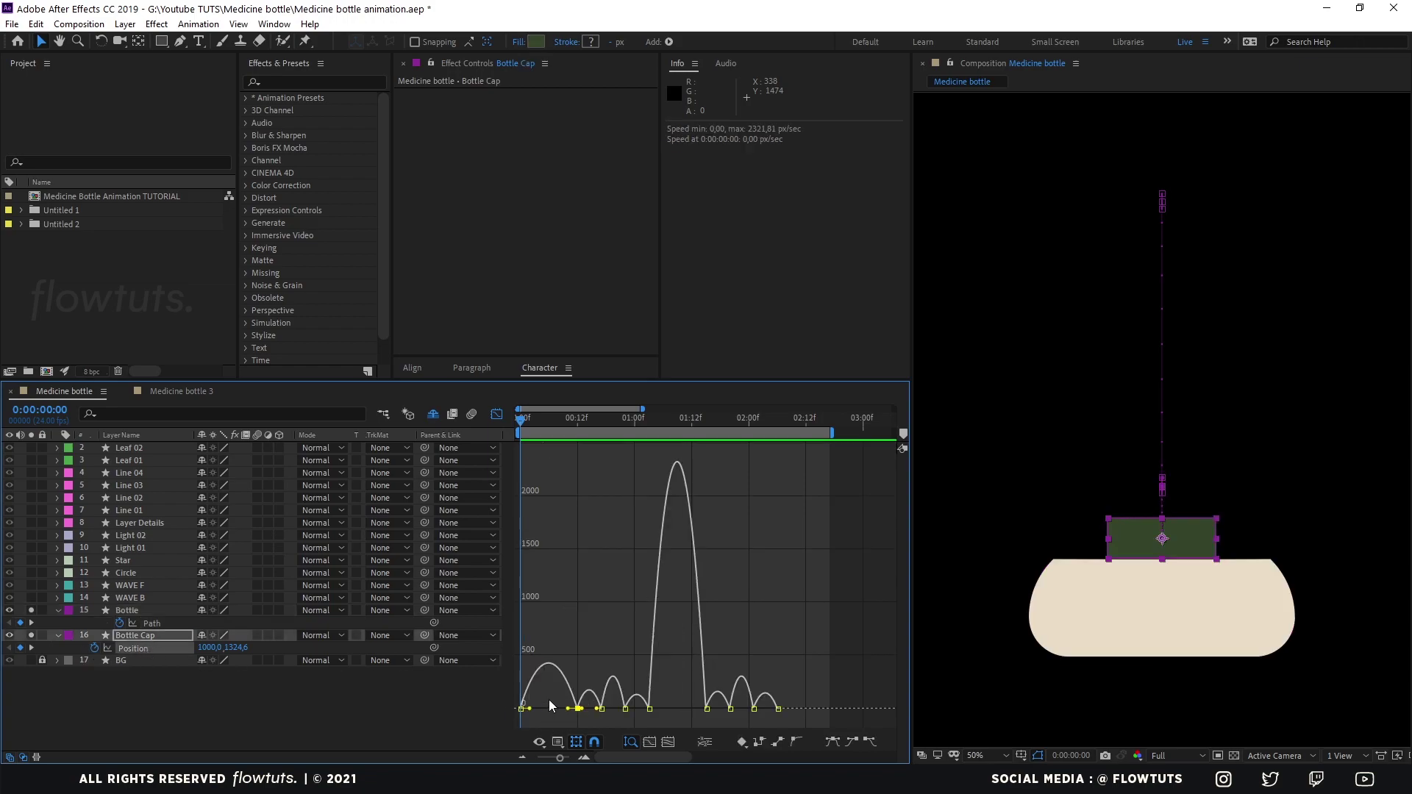
pyautogui.moveTo(530, 709); pyautogui.dragTo(677, 709)
pyautogui.click(650, 709)
pyautogui.press('space')
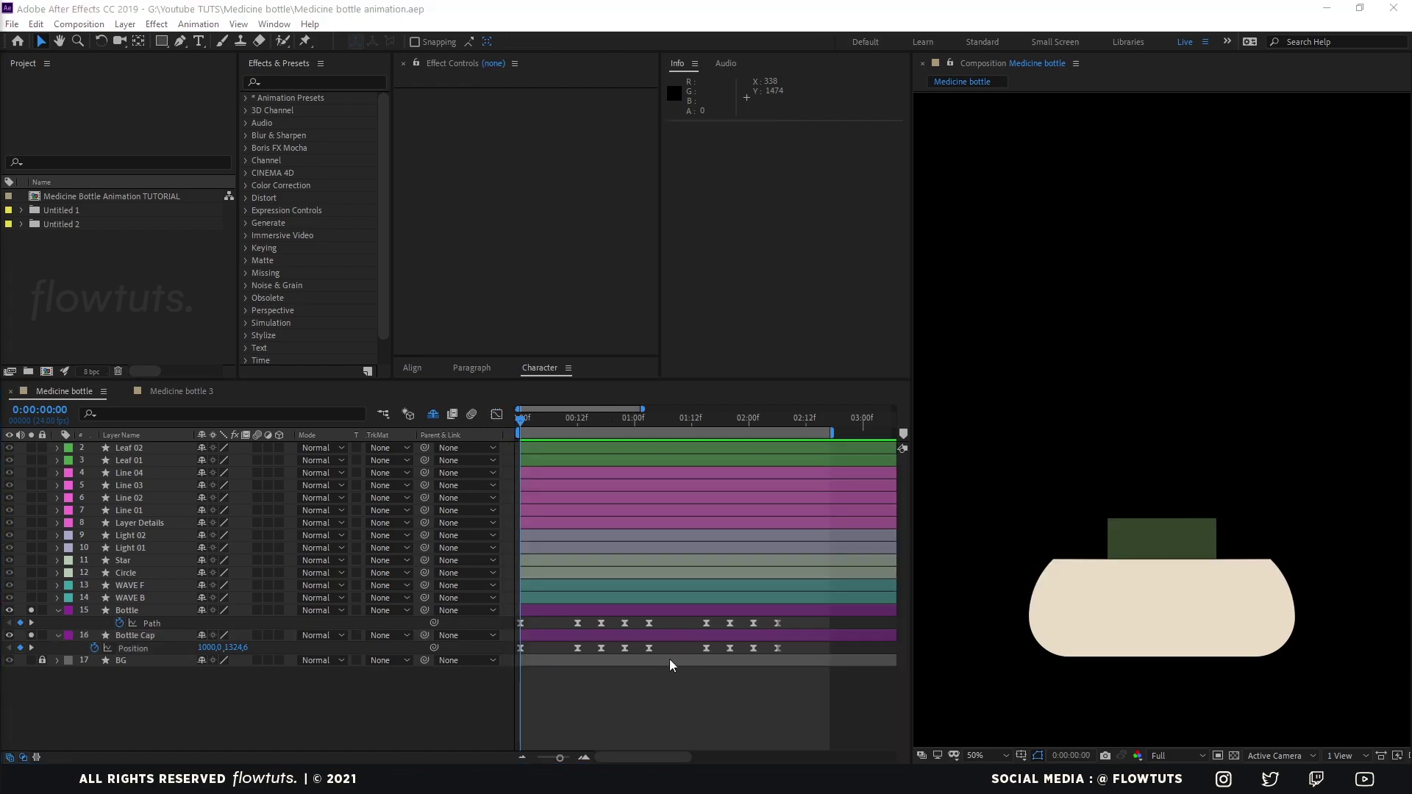
# At 0:00:01:13, solo the WAVE F and WAVE B layers together with the bottle and cap
pyautogui.click(510, 686)
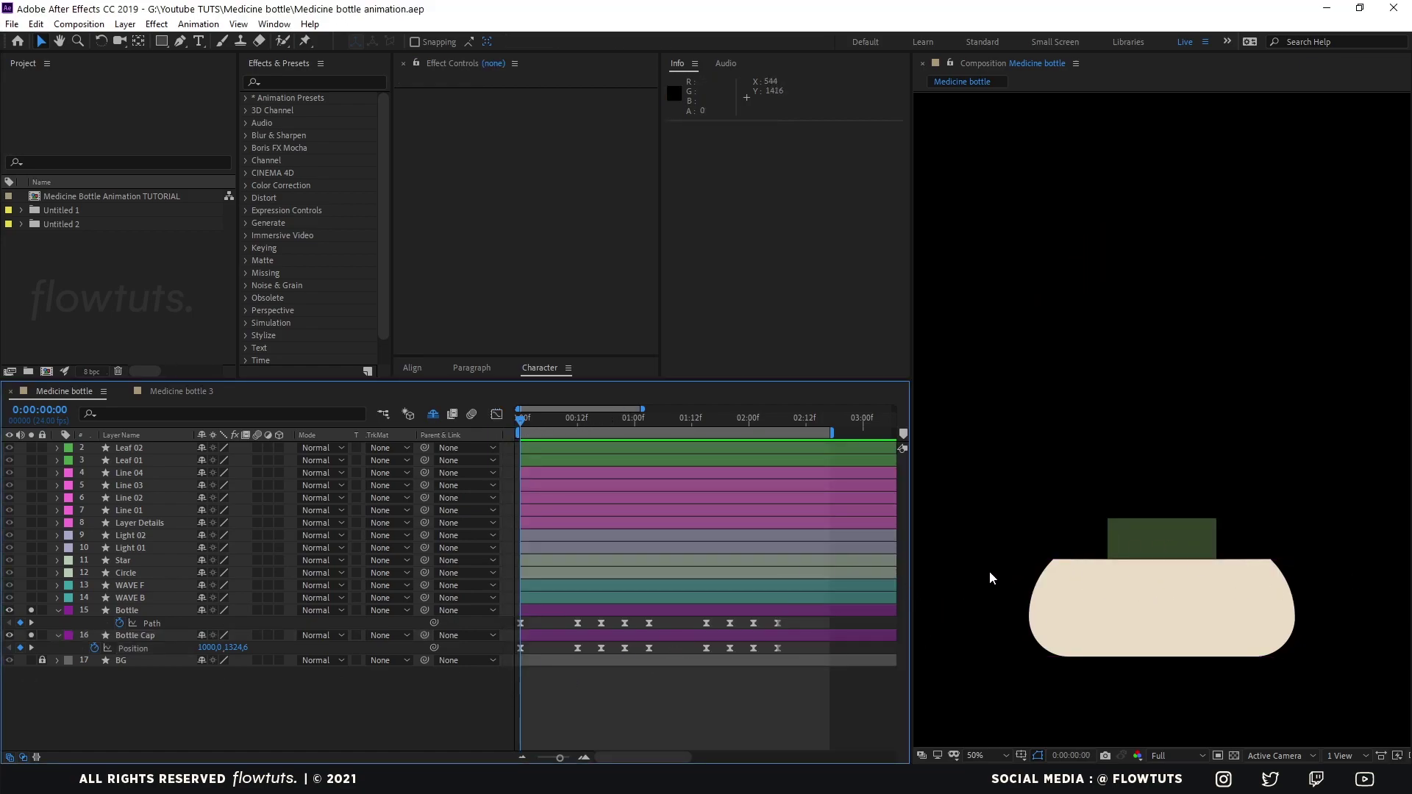
pyautogui.moveTo(552, 417); pyautogui.dragTo(695, 439)
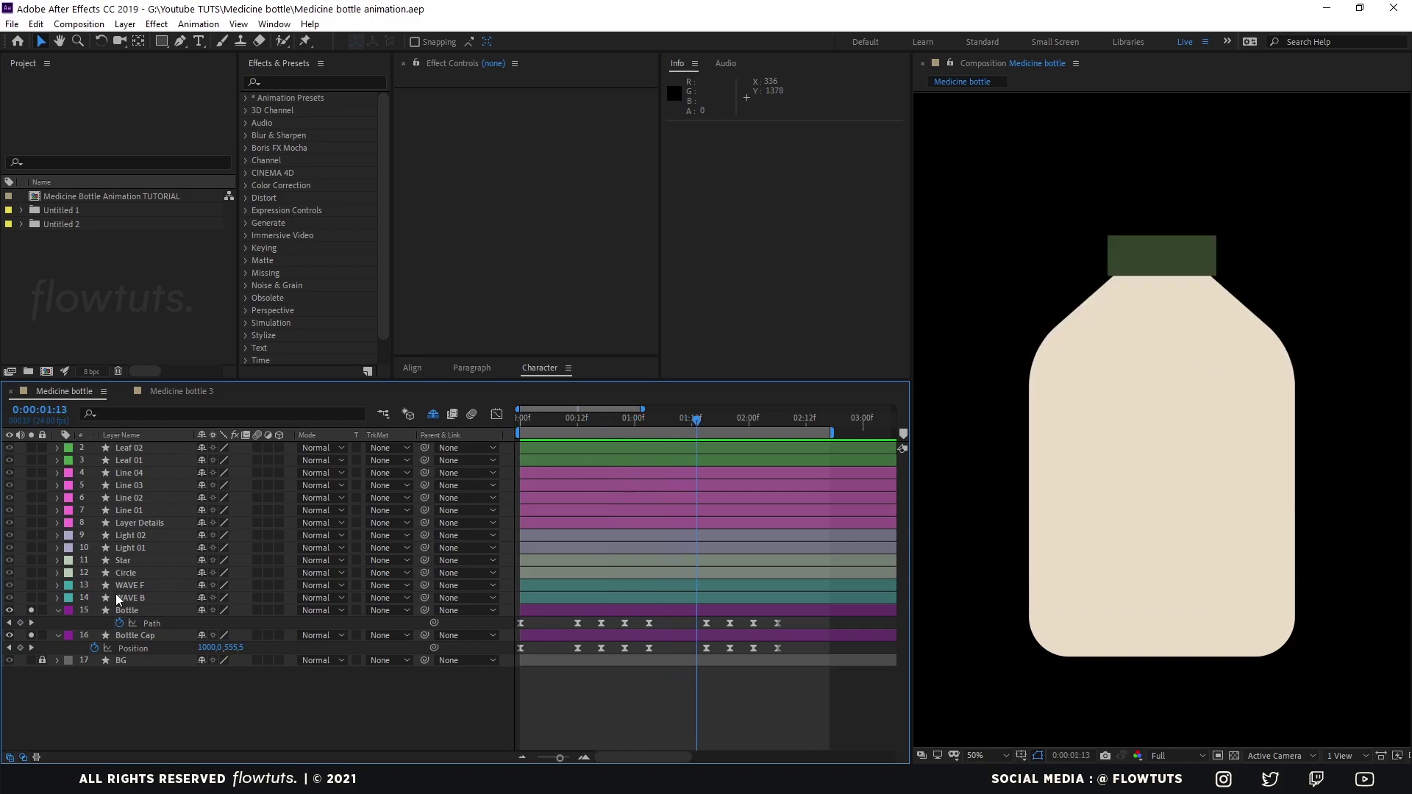
pyautogui.moveTo(29, 597); pyautogui.dragTo(29, 585)
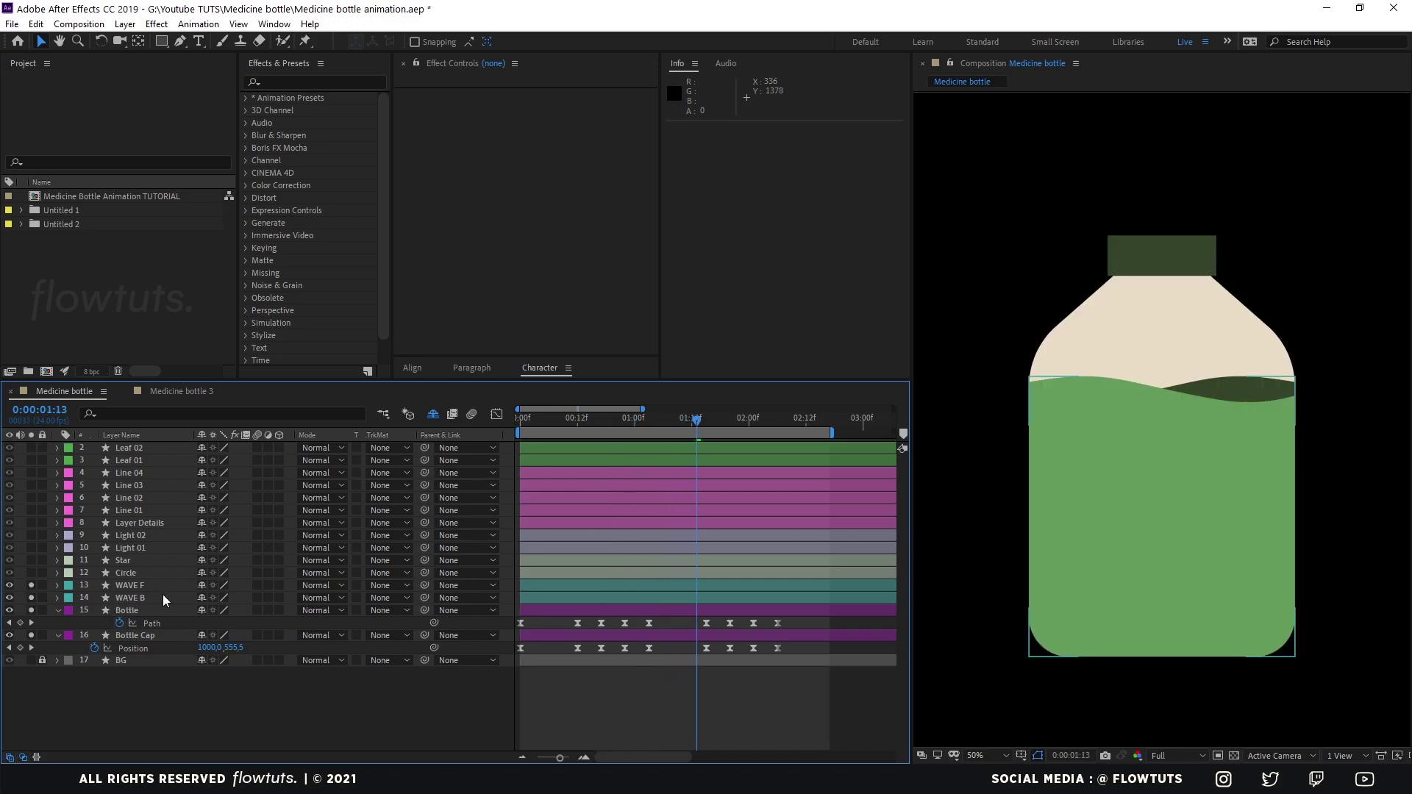
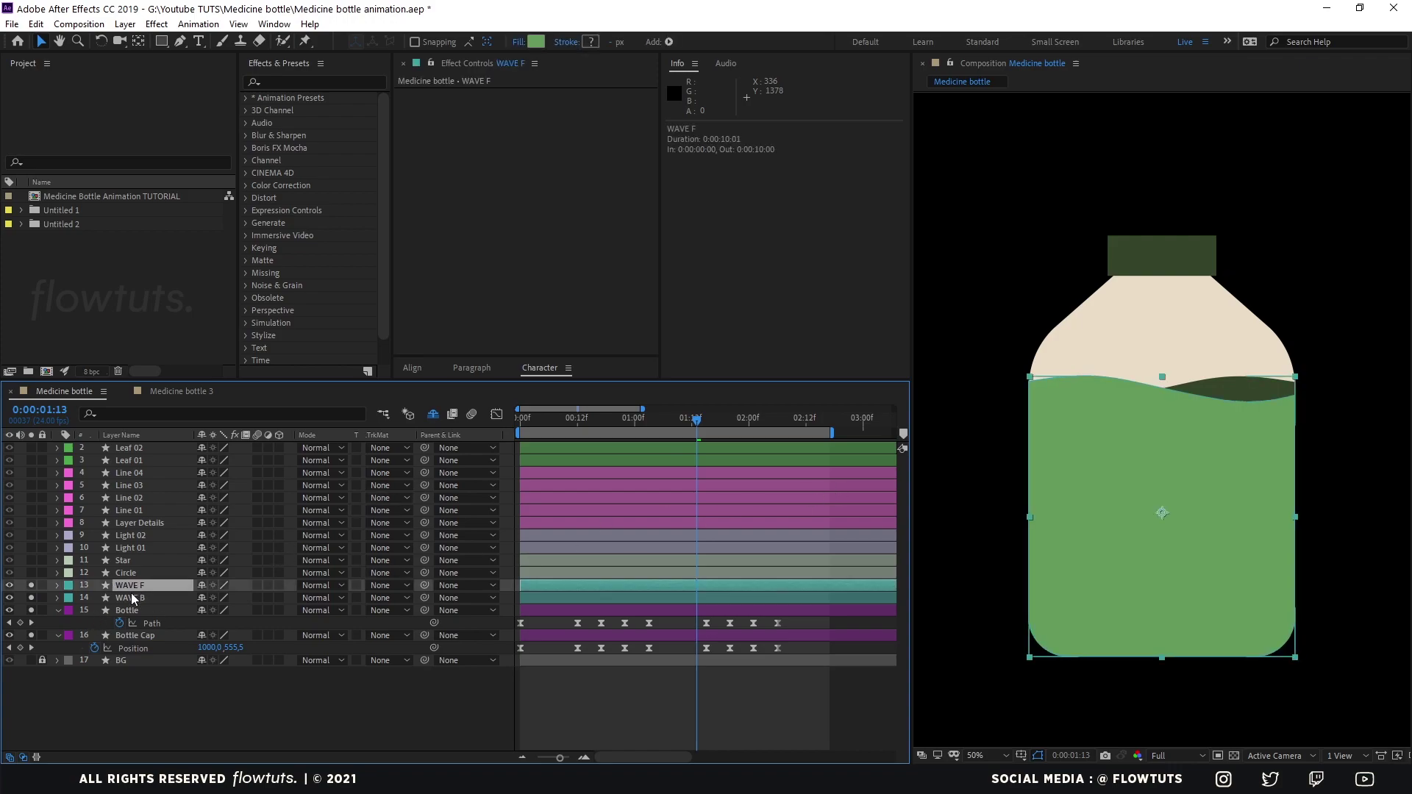
# Draw a rectangle about 946 × 894 px over the liquid on a new shape layer and fill it with muted red
pyautogui.click(196, 701)
pyautogui.click(162, 41)
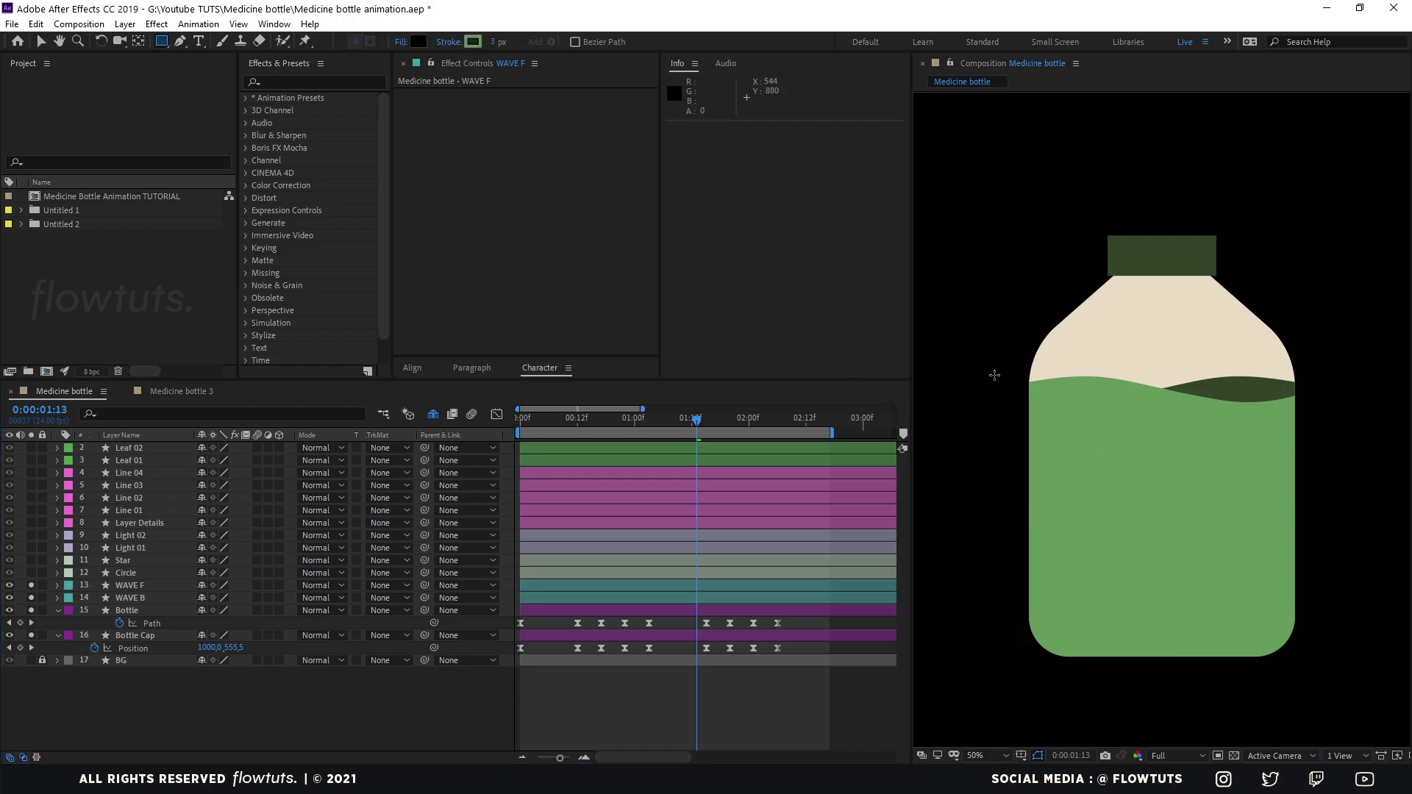
pyautogui.moveTo(992, 376); pyautogui.dragTo(1341, 704)
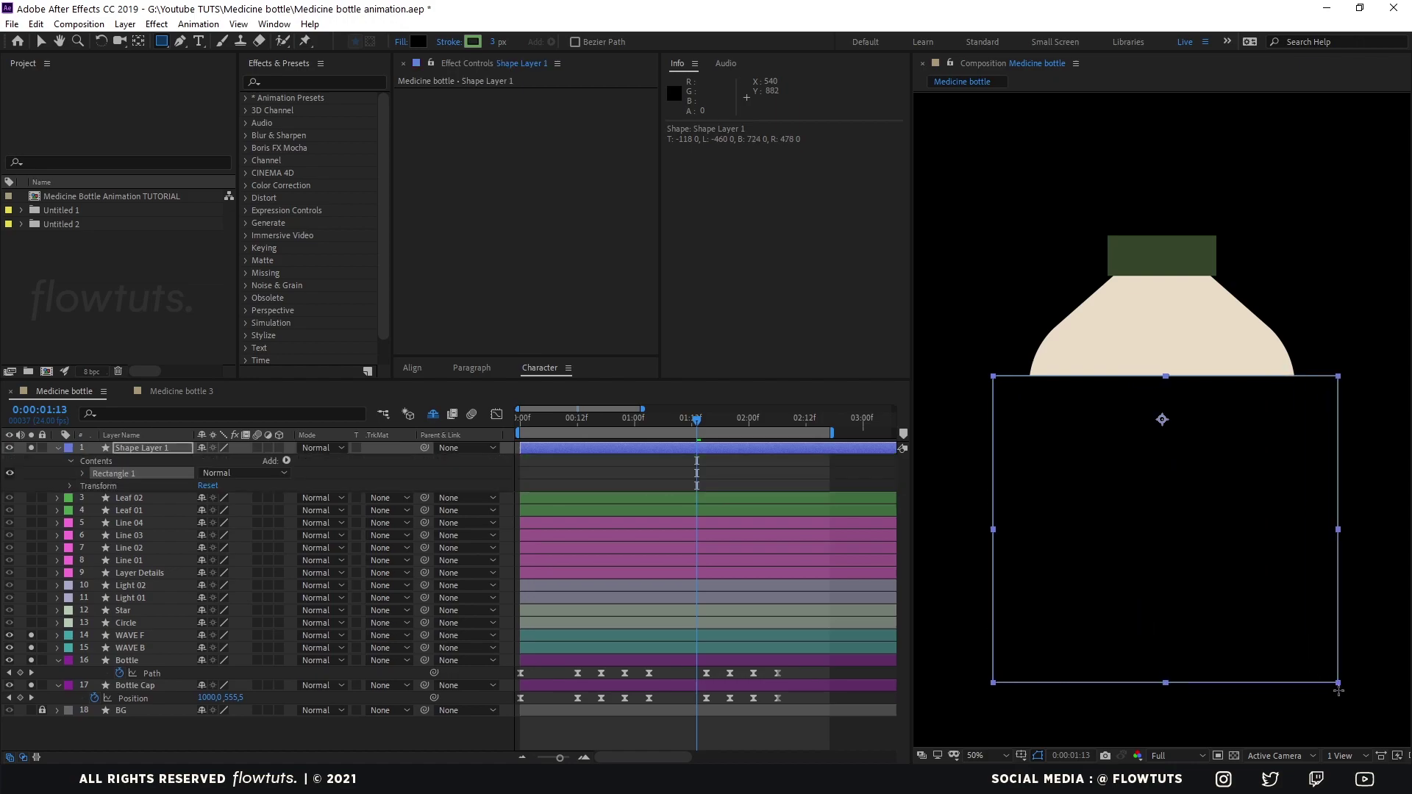
pyautogui.click(418, 41)
pyautogui.click(743, 383)
pyautogui.click(980, 322)
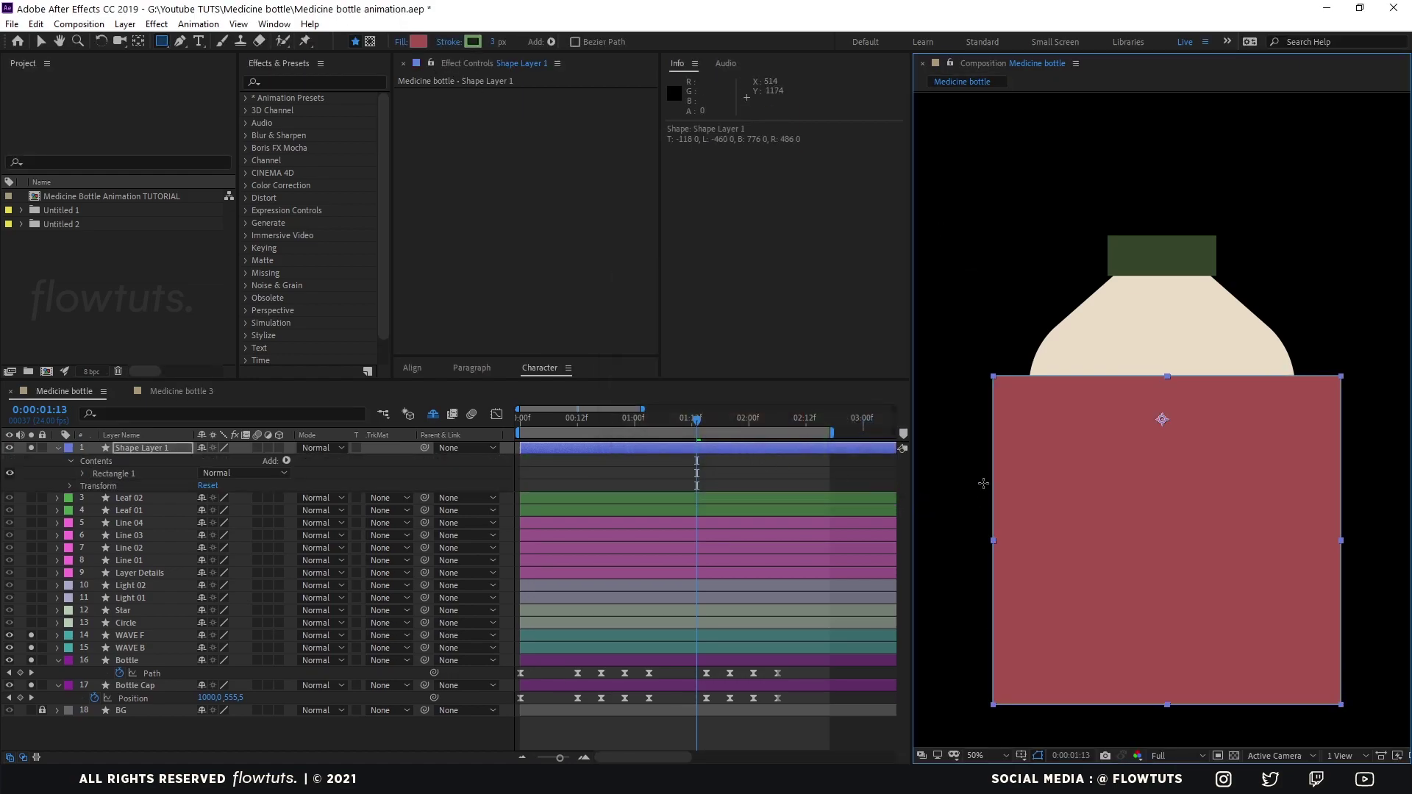
# Move the red rectangle so it is centred horizontally on the bottle and its upper edge sits just below the wave crests
pyautogui.press('v')
pyautogui.click(1162, 483)
pyautogui.moveTo(1162, 488)
pyautogui.mouseDown()
pyautogui.moveTo(1162, 359)
pyautogui.moveTo(1180, 491)
pyautogui.mouseUp()
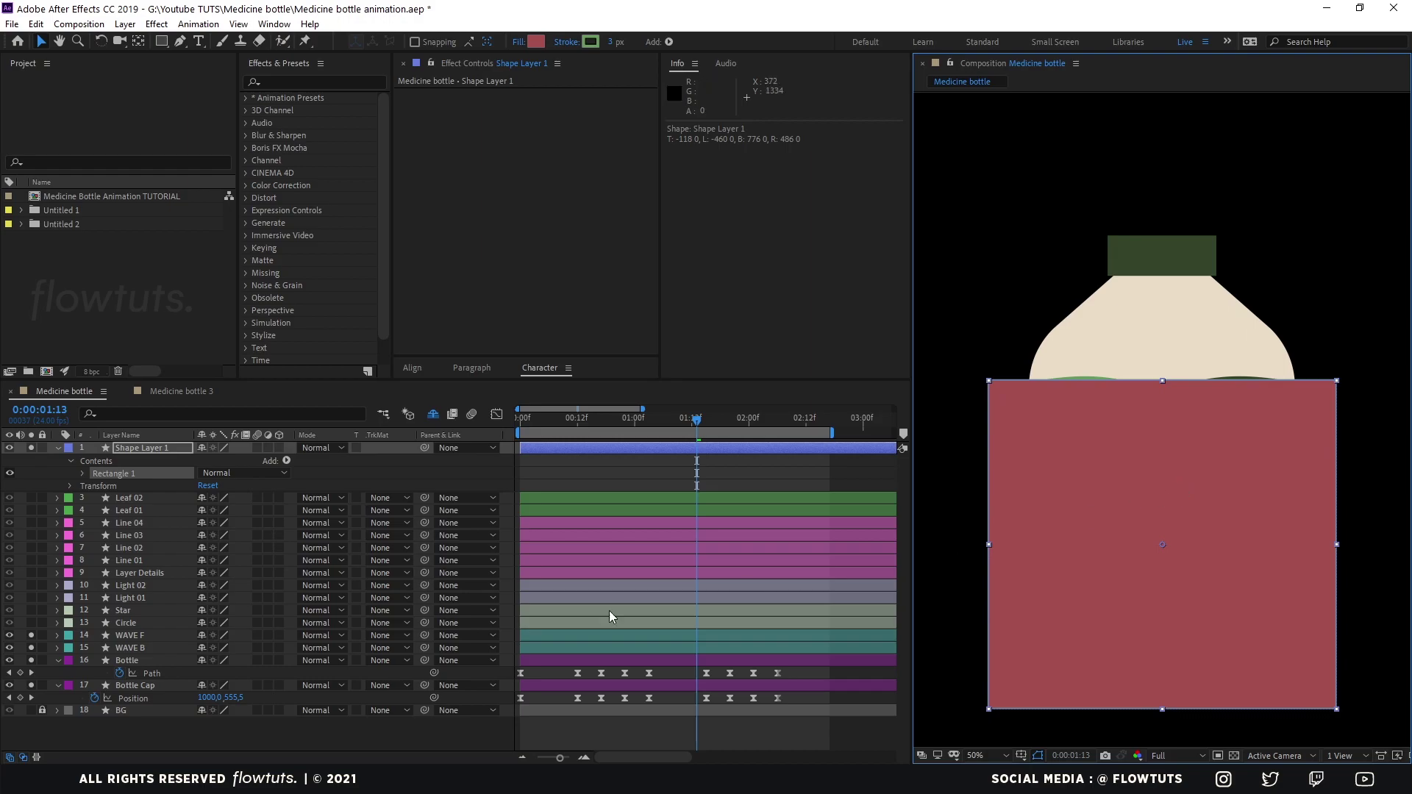
# Place Shape Layer 1 directly above WAVE F and lower its opacity to 71%
pyautogui.click(144, 450)
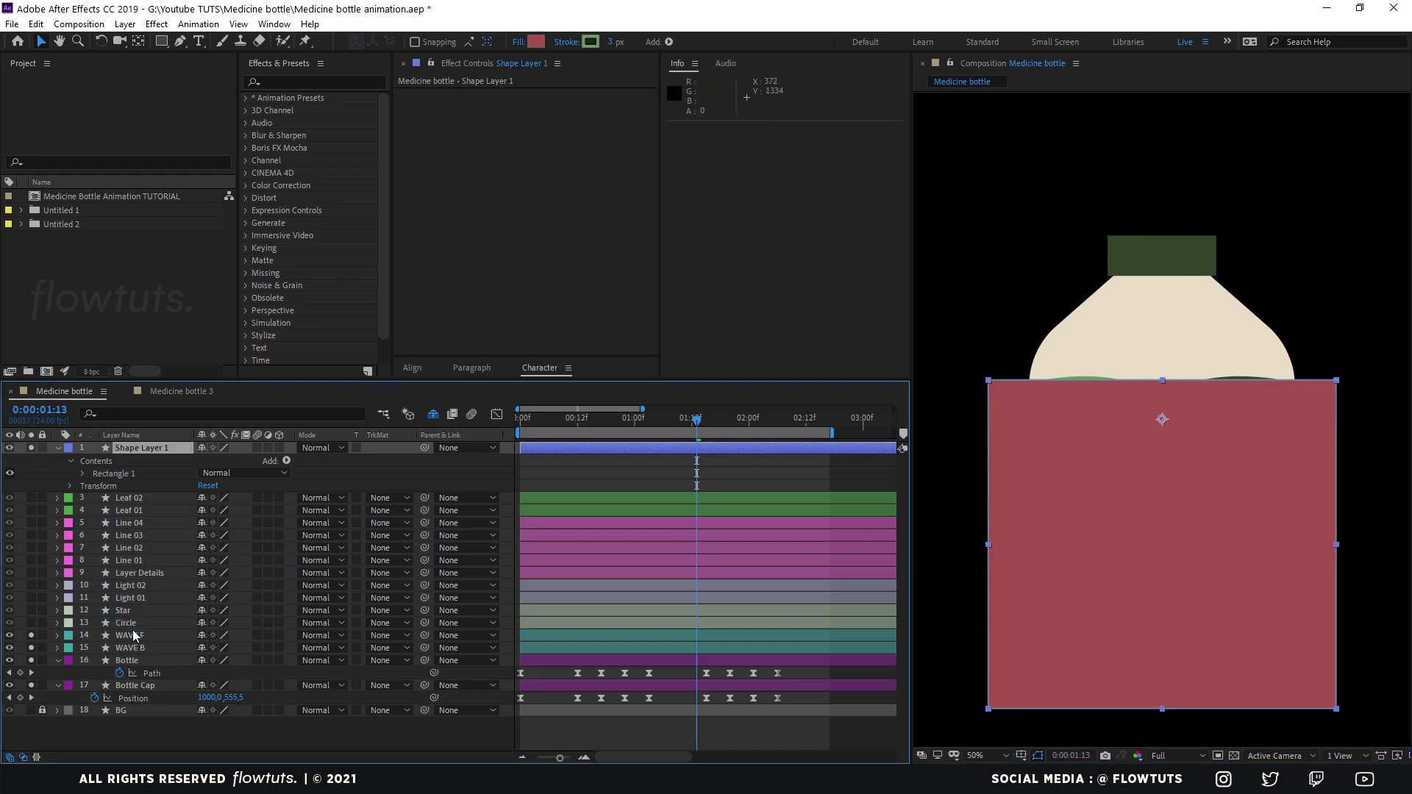
pyautogui.moveTo(134, 636); pyautogui.dragTo(135, 631)
pyautogui.press('t')
pyautogui.moveTo(208, 598); pyautogui.dragTo(195, 601)
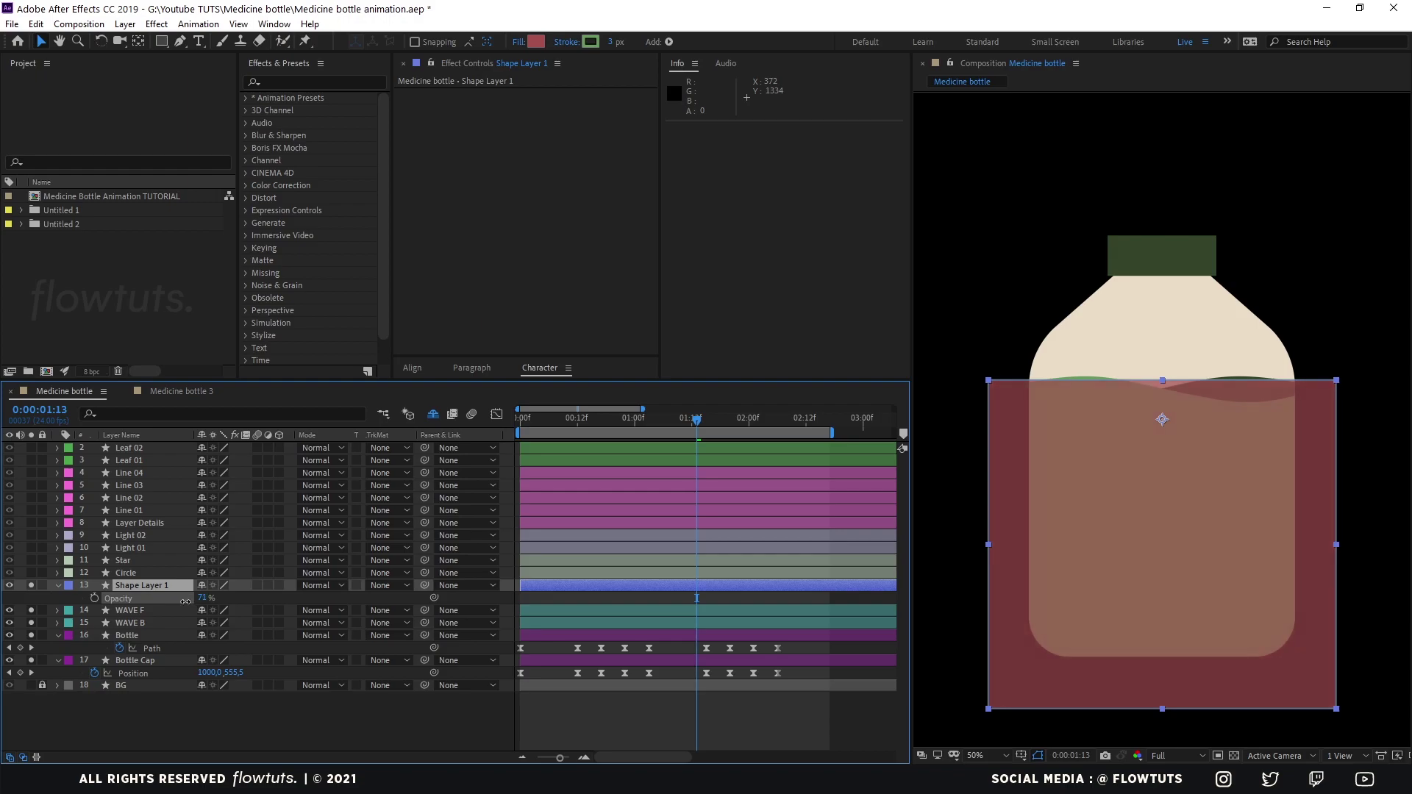
pyautogui.press('Return')
pyautogui.click(138, 736)
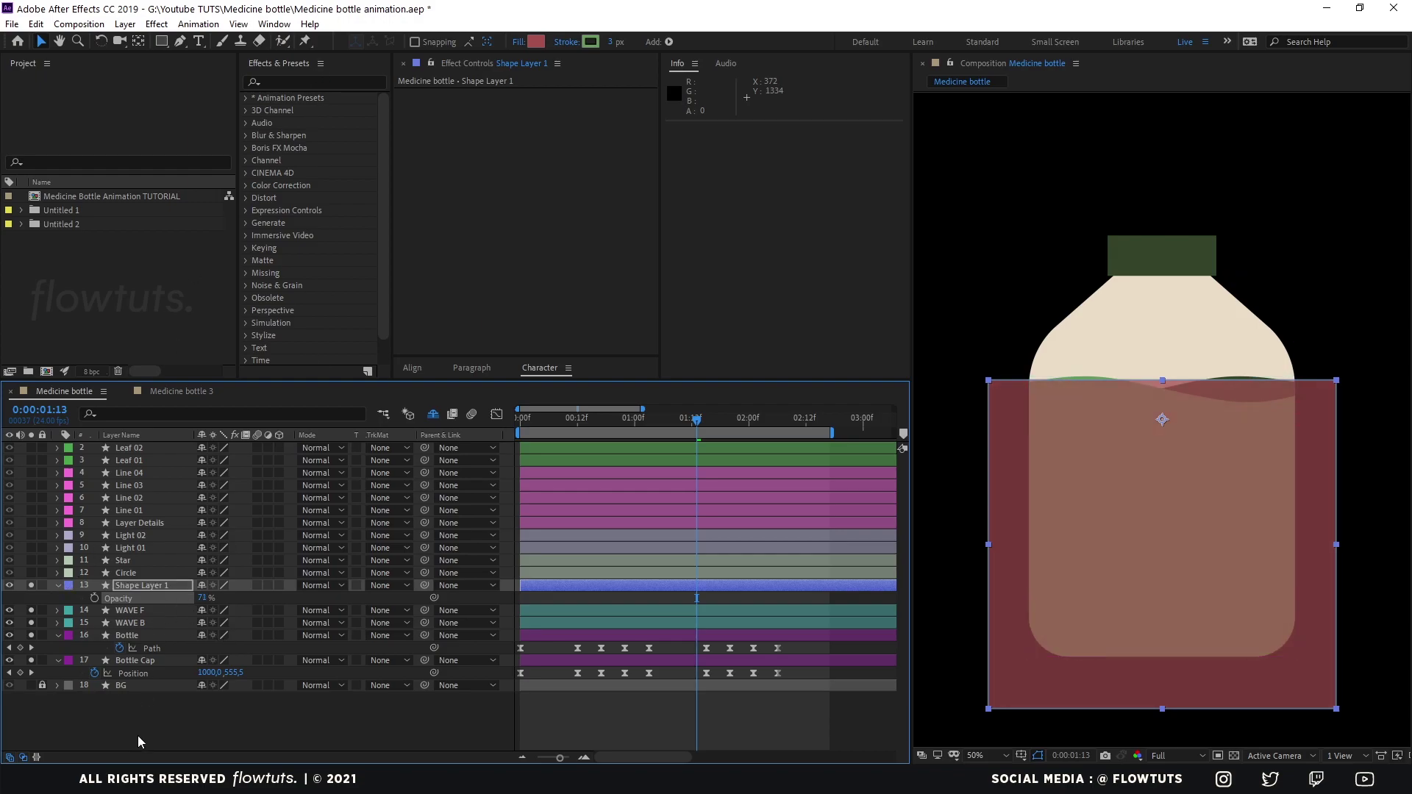
# Search the effects for "wave" and apply Wave Warp to Shape Layer 1
pyautogui.click(132, 587)
pyautogui.click(292, 82)
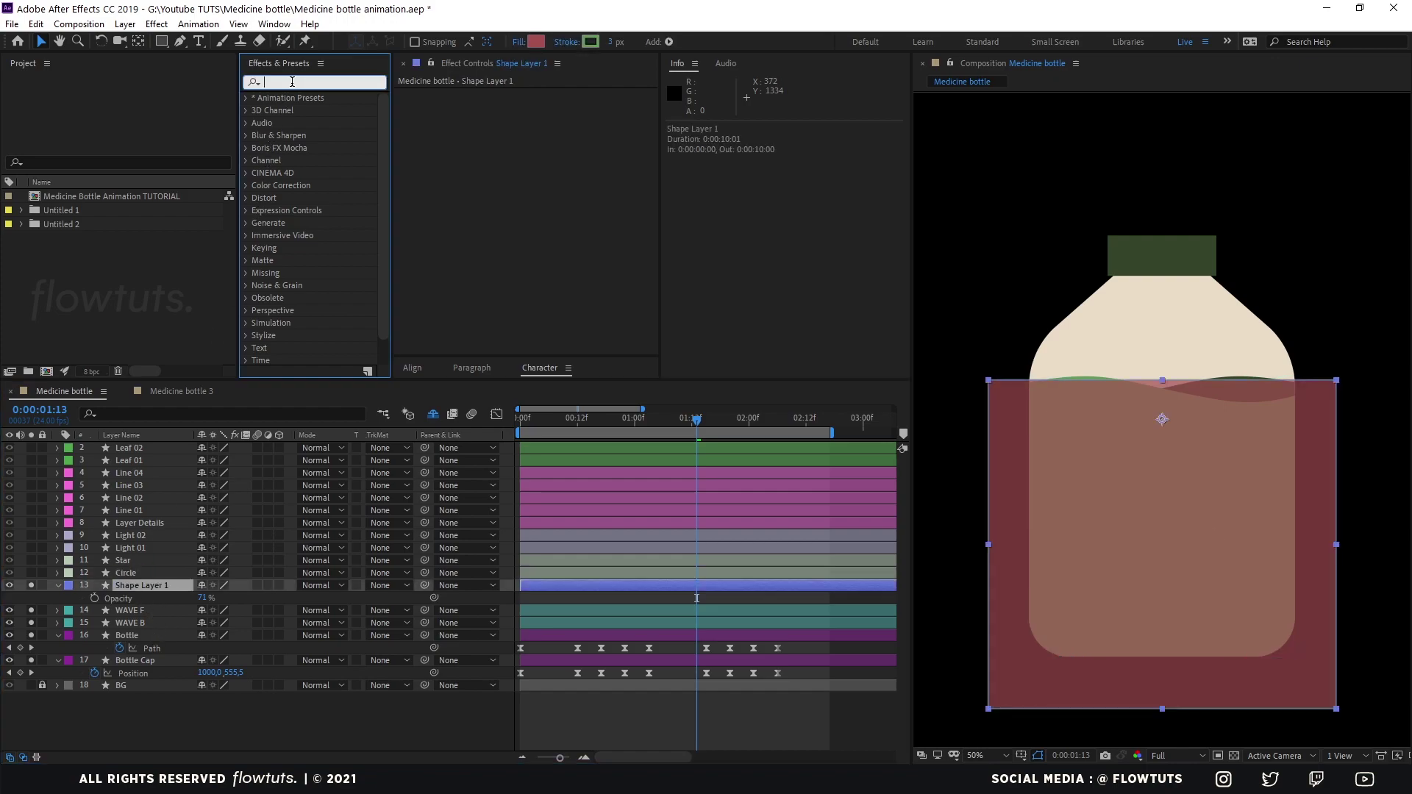
pyautogui.write('w')
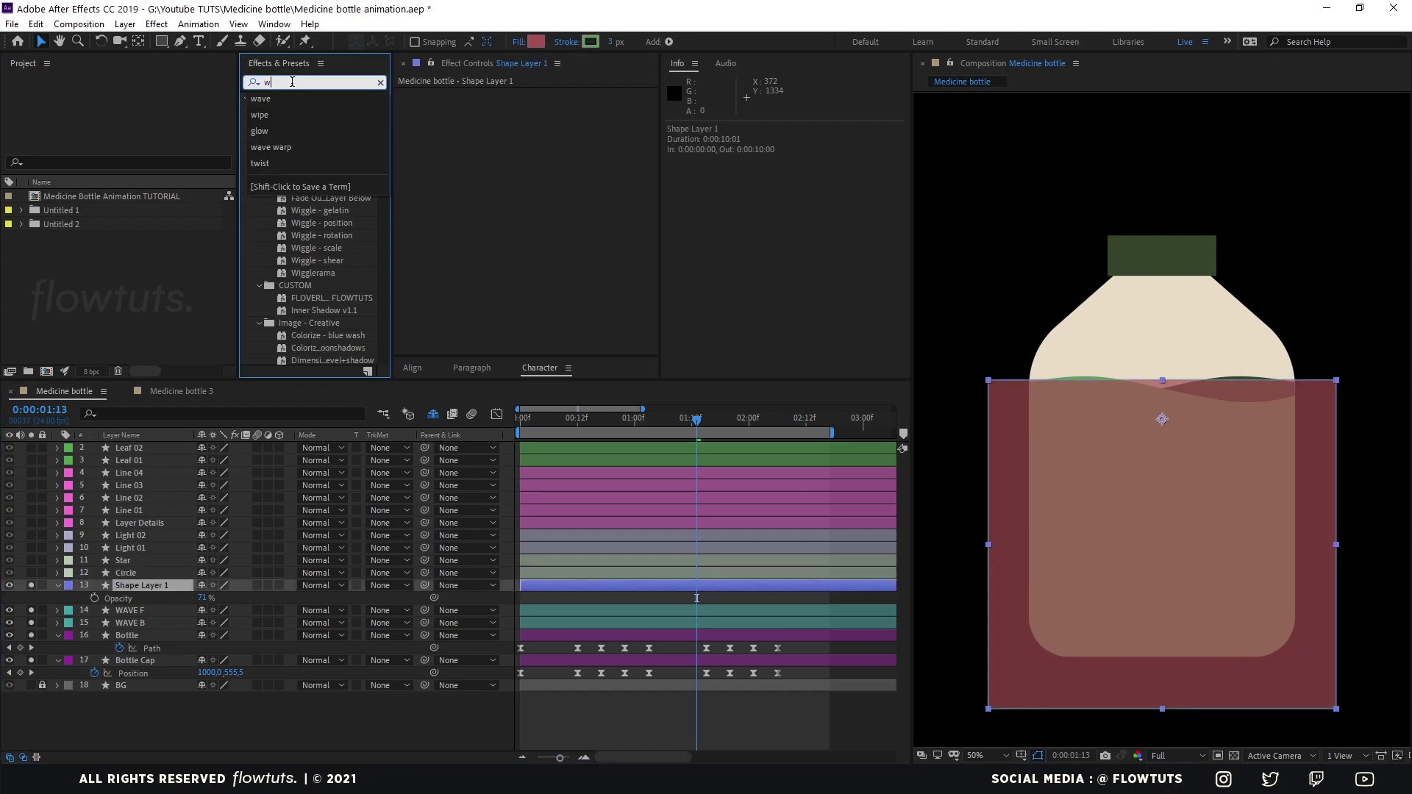
pyautogui.write('ave')
pyautogui.moveTo(319, 112)
pyautogui.mouseDown()
pyautogui.moveTo(252, 487)
pyautogui.moveTo(153, 585)
pyautogui.mouseUp()
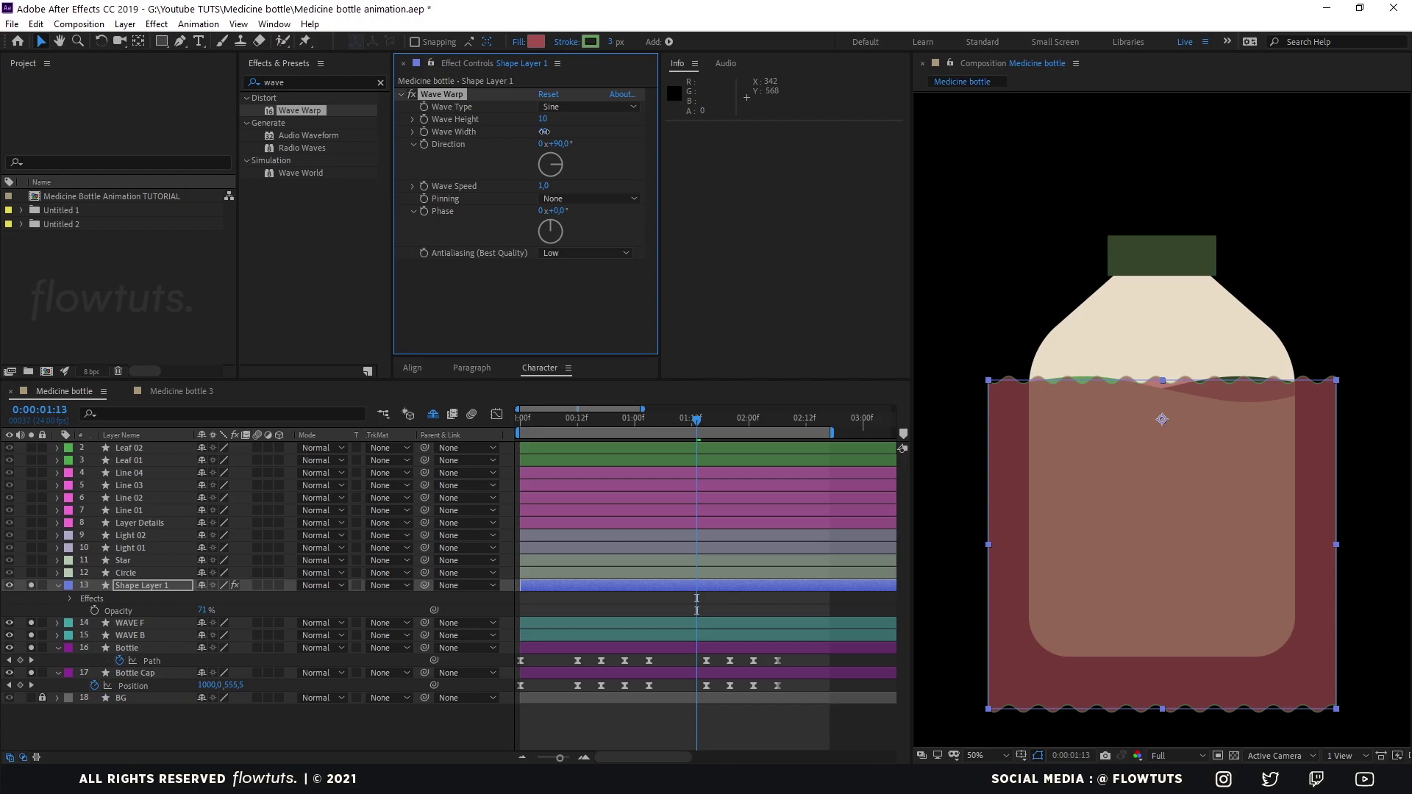
# Set the Wave Warp's Wave Width to 250 and its Wave Height to 40
pyautogui.click(543, 131)
pyautogui.write('250')
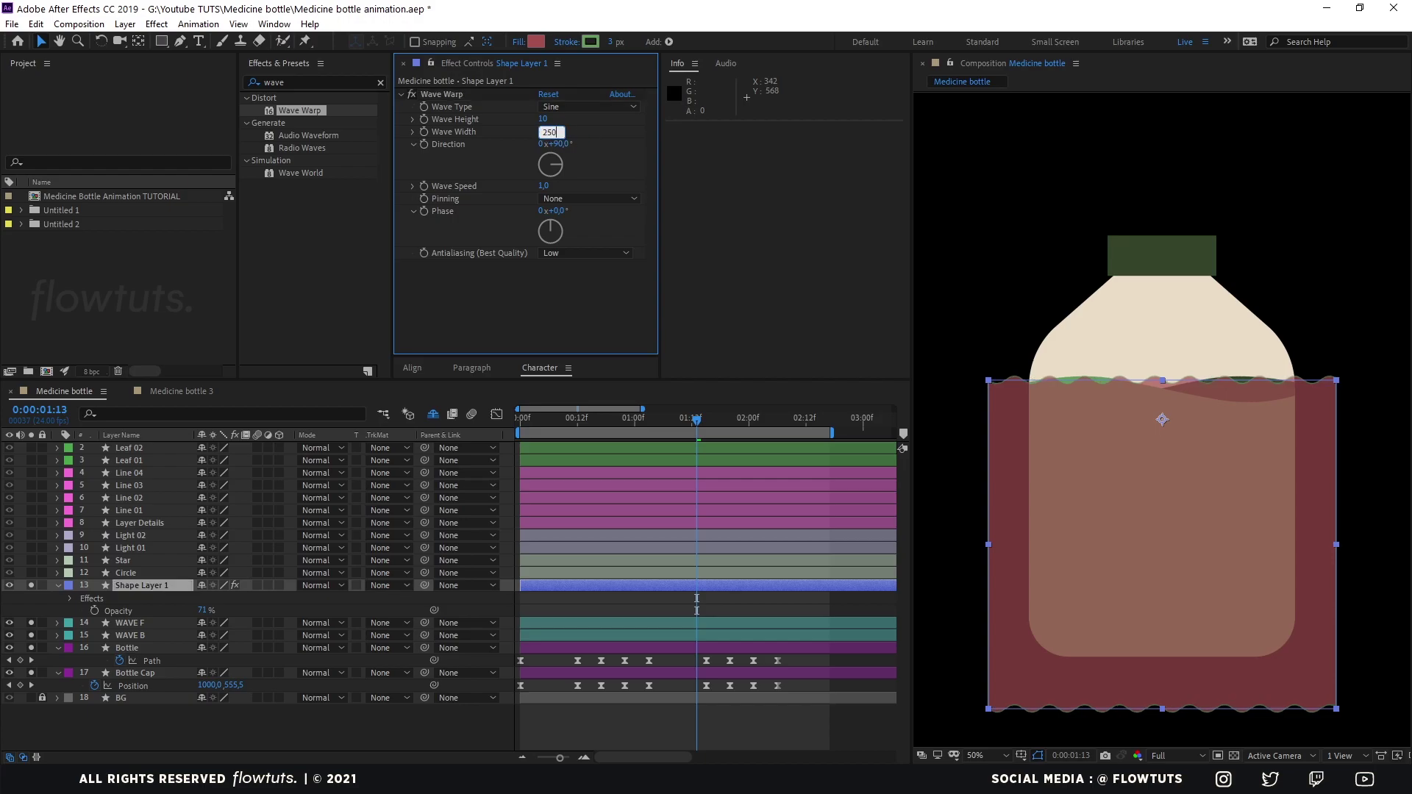
pyautogui.press('Return')
pyautogui.click(543, 119)
pyautogui.write('40')
pyautogui.press('Return')
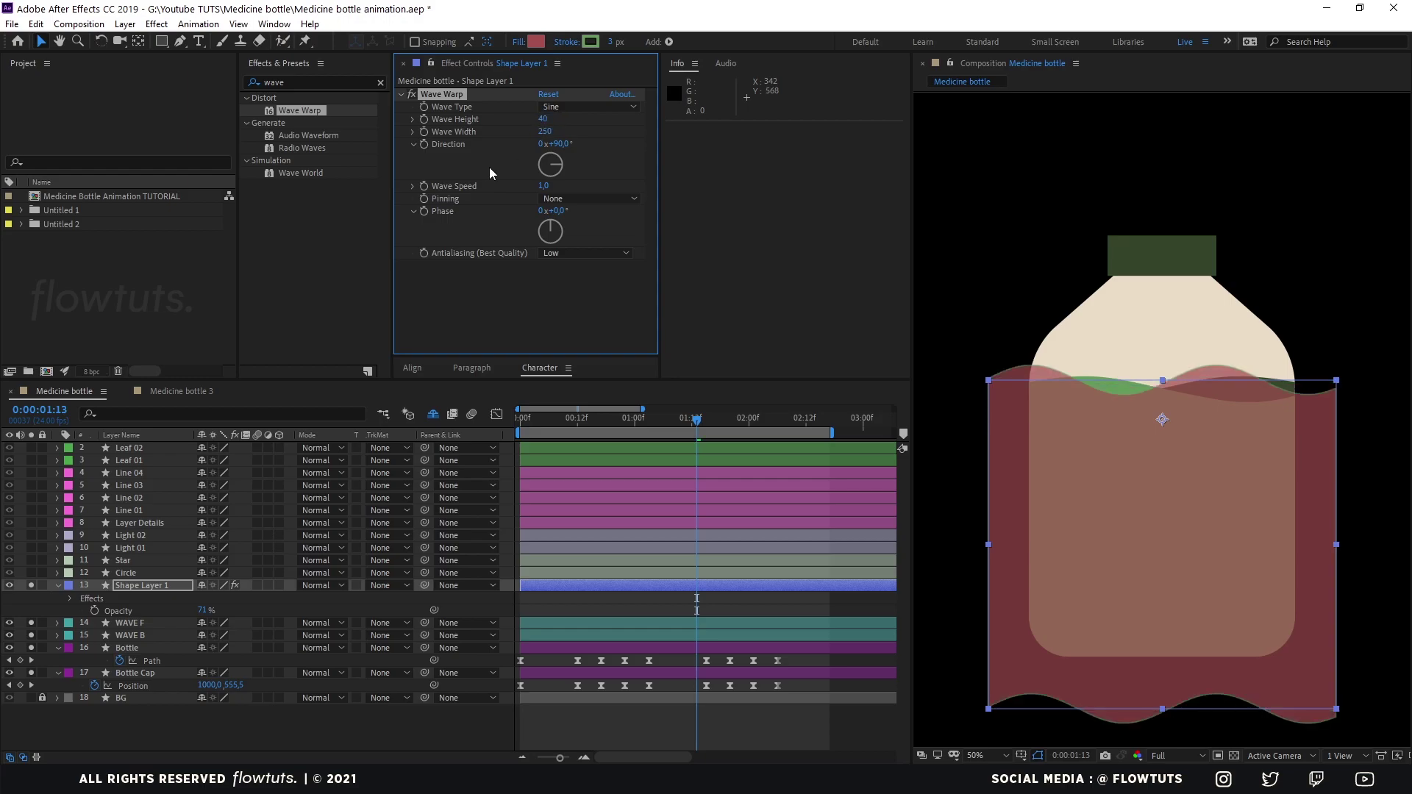
# Widen the Wave Warp's waves to a Wave Width of 500
pyautogui.click(546, 132)
pyautogui.write('500')
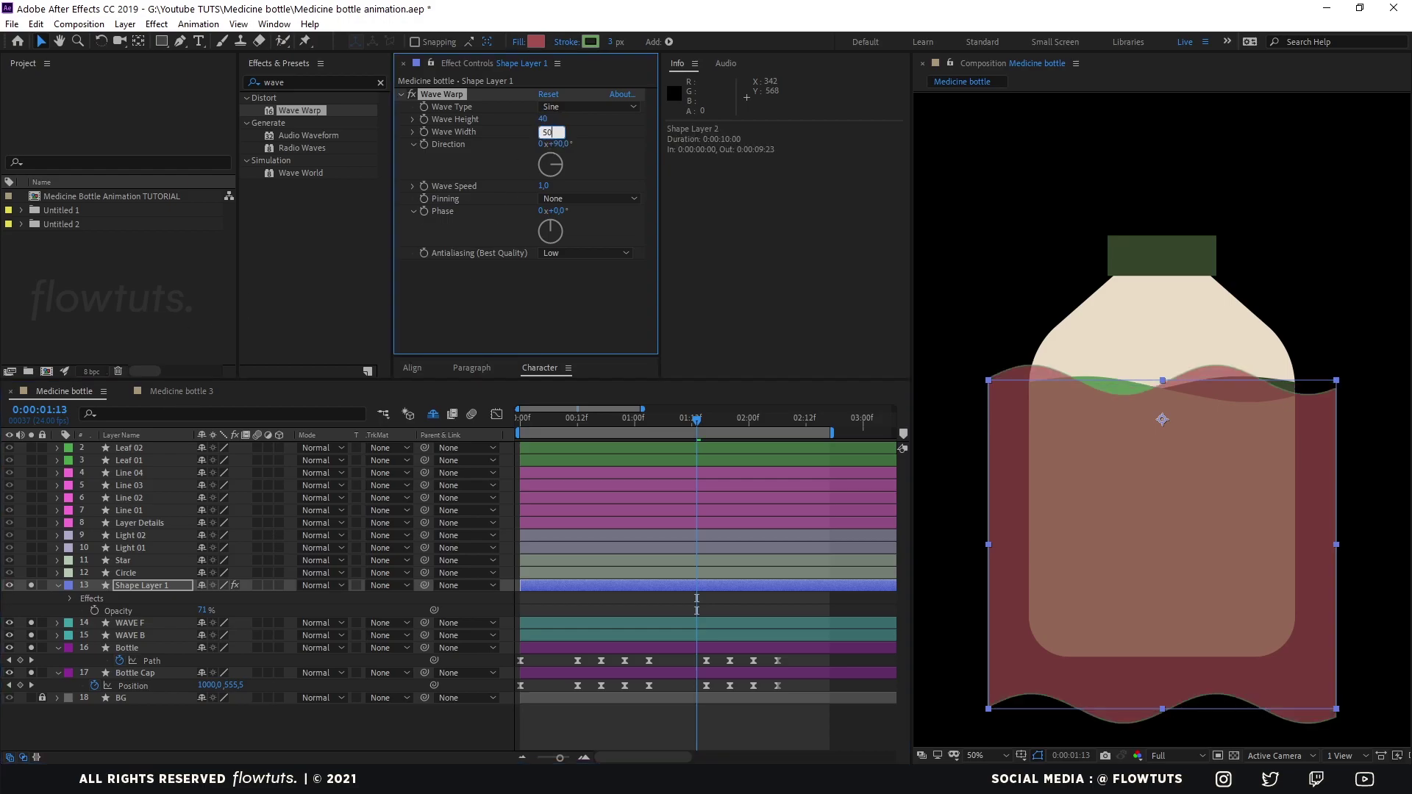
pyautogui.press('Return')
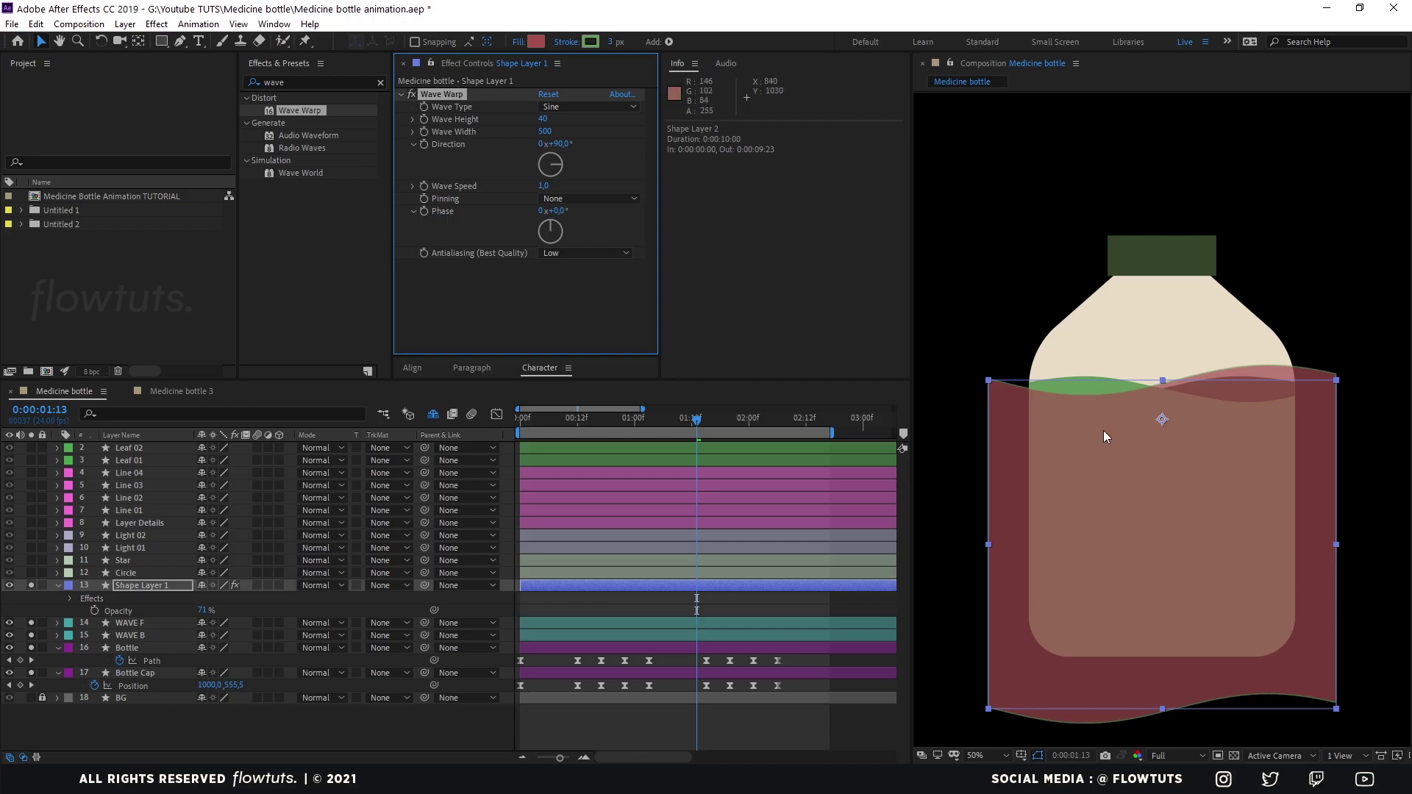
# Nudge Shape Layer 1 down 20 px to align its wave with the original liquid surface
pyautogui.click(141, 586)
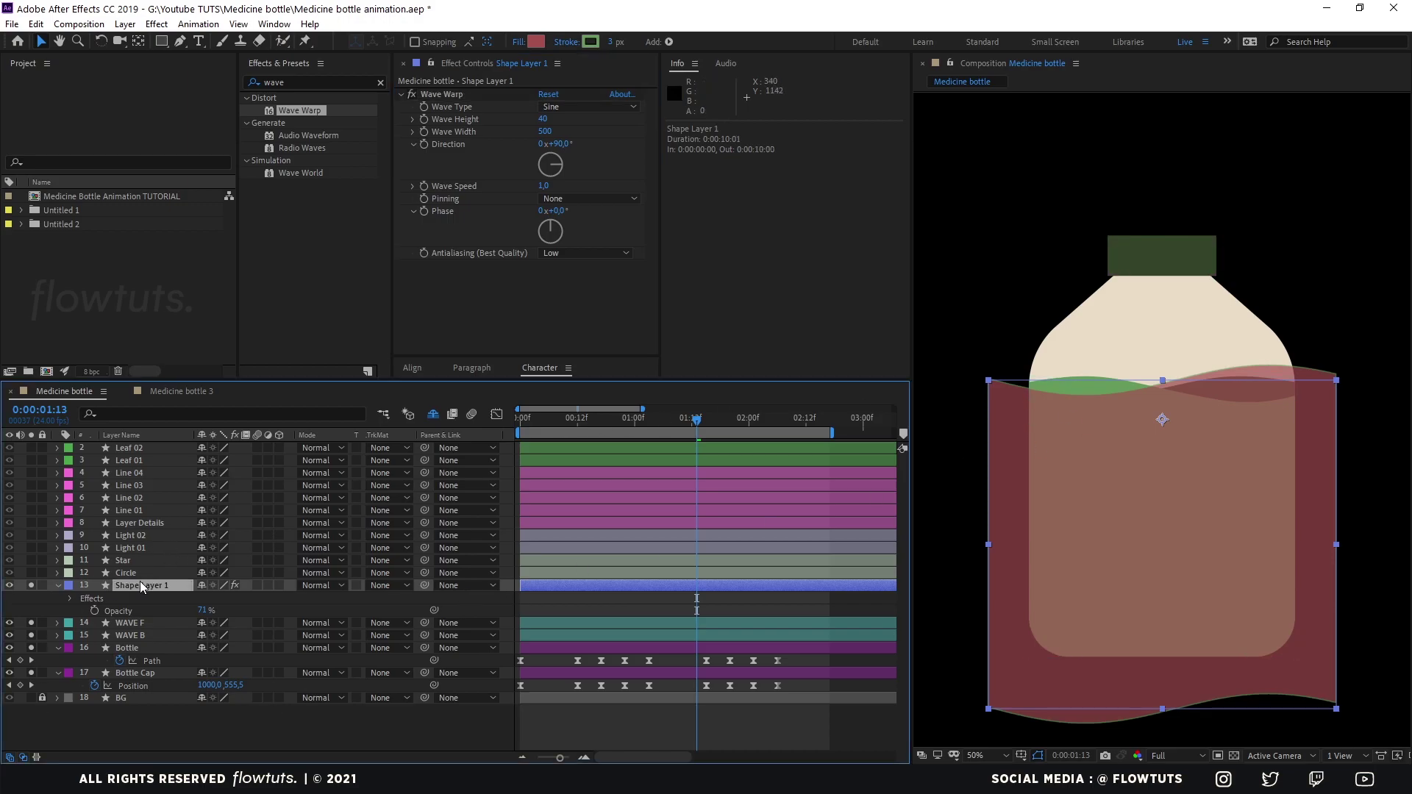
pyautogui.hotkey('shift', 'Down')
pyautogui.hotkey('shift', 'Down')
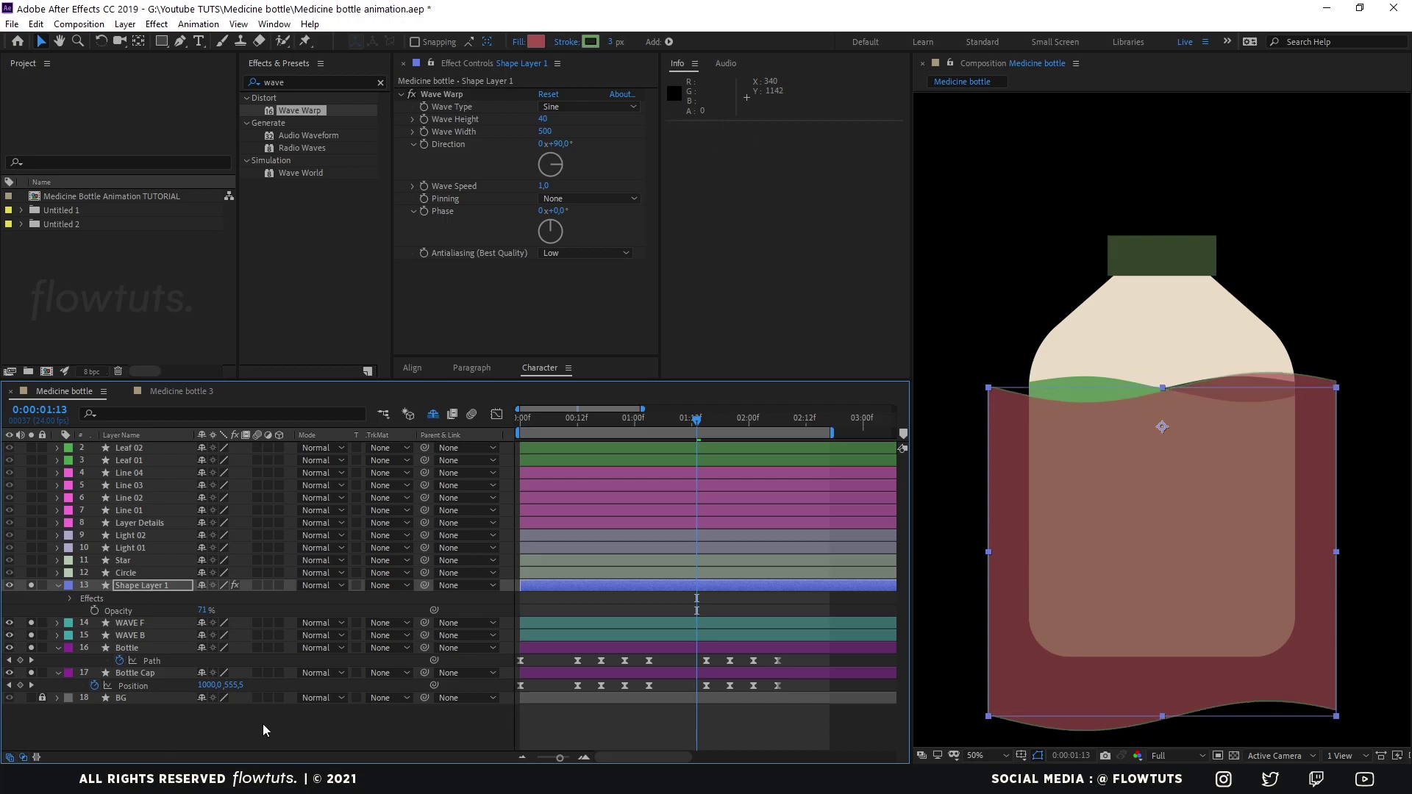
# Slow Shape Layer 1's Wave Warp to a Wave Speed of 0,5 and preview the motion from the start
pyautogui.press('space')
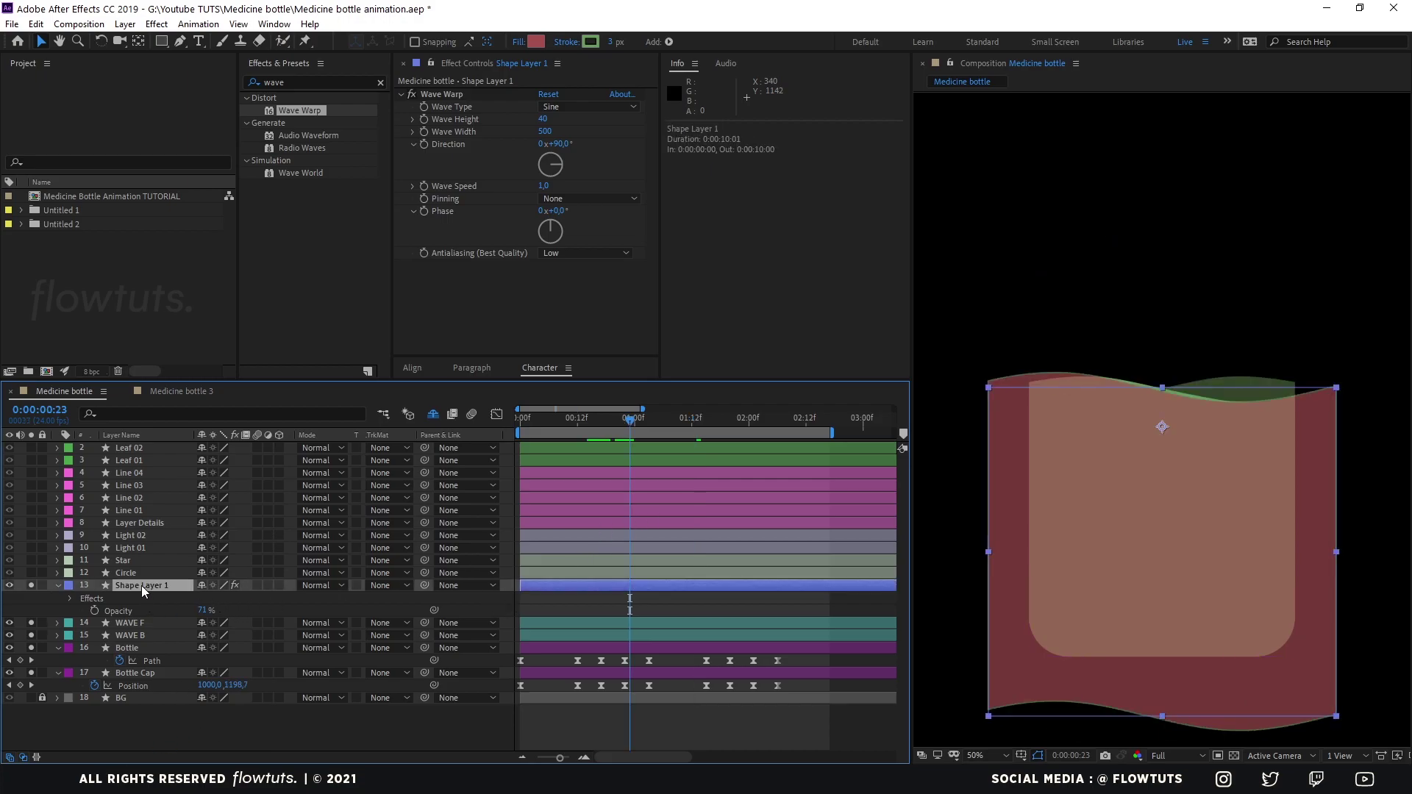
pyautogui.click(544, 186)
pyautogui.write('0,5')
pyautogui.press('Return')
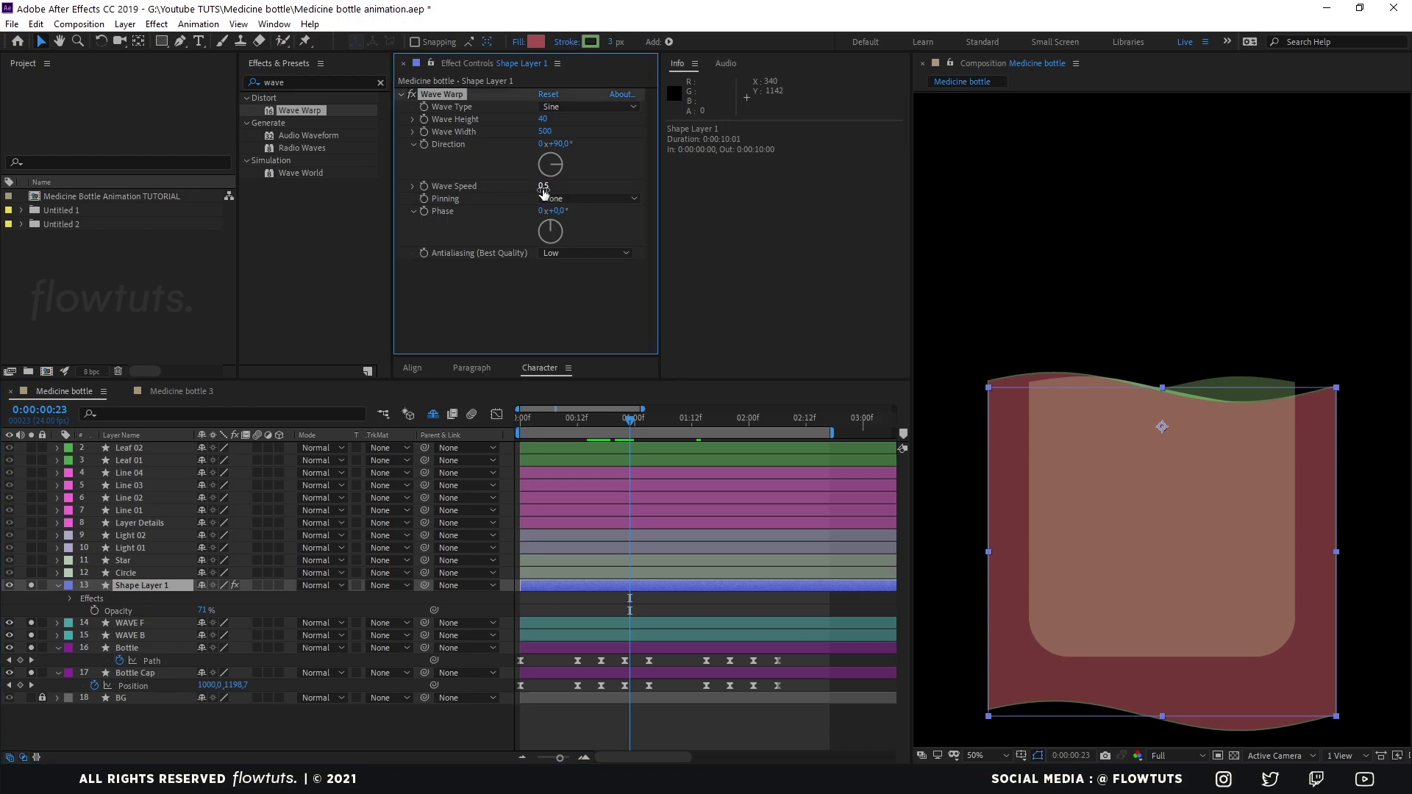
pyautogui.moveTo(629, 417); pyautogui.dragTo(530, 418)
pyautogui.press('space')
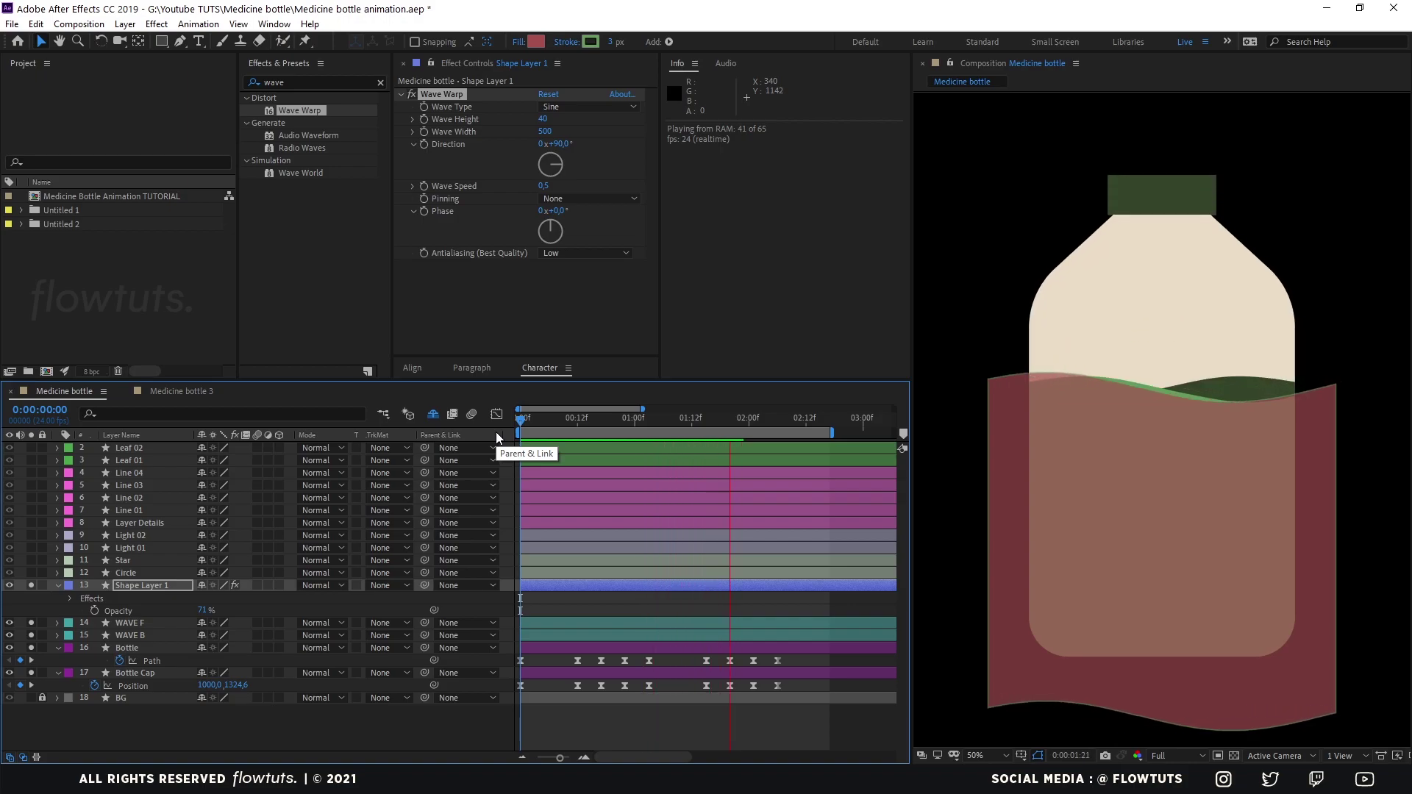
pyautogui.click(629, 425)
pyautogui.moveTo(598, 425); pyautogui.dragTo(653, 434)
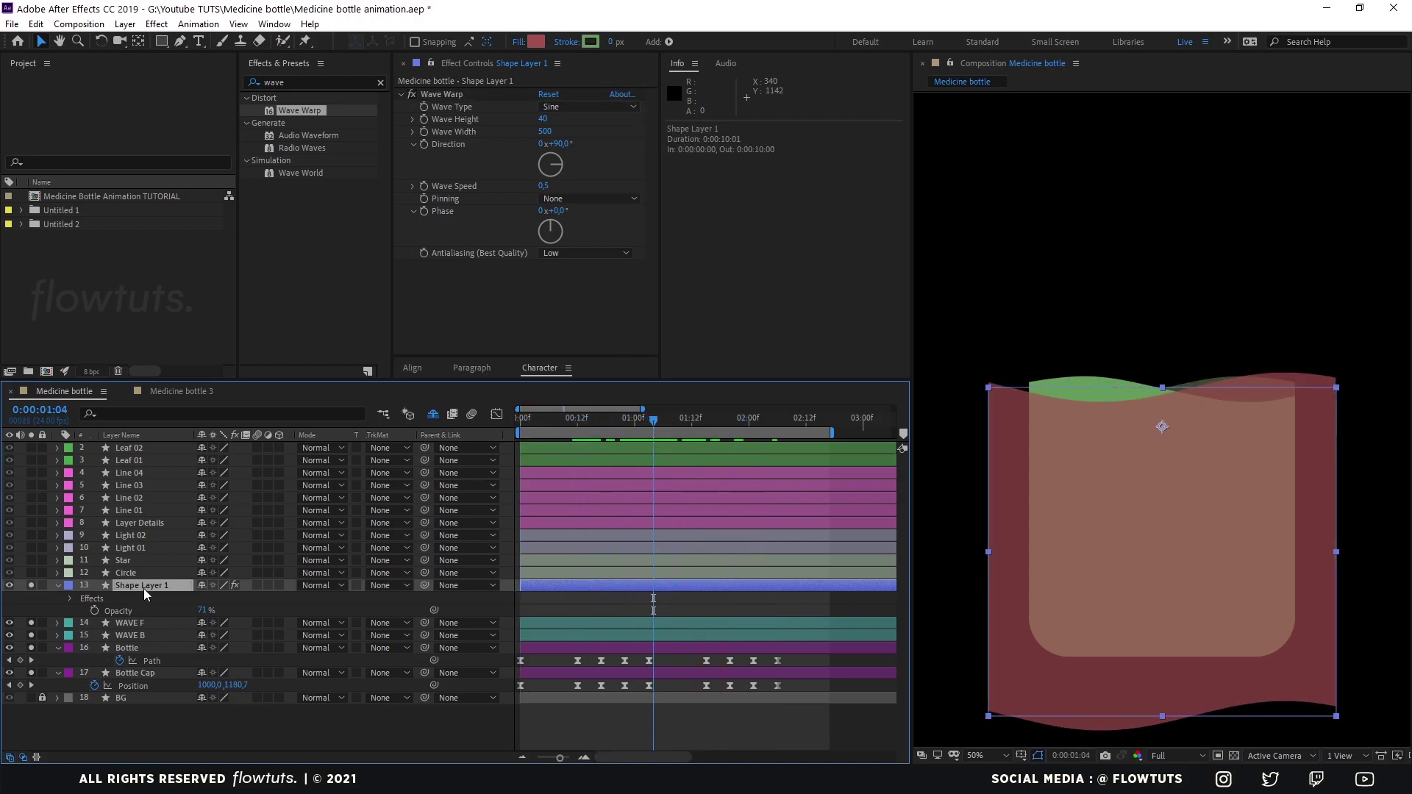
# Duplicate Shape Layer 1 and set the copy's Wave Warp Direction to -90°
pyautogui.hotkey('ctrl', 'd')
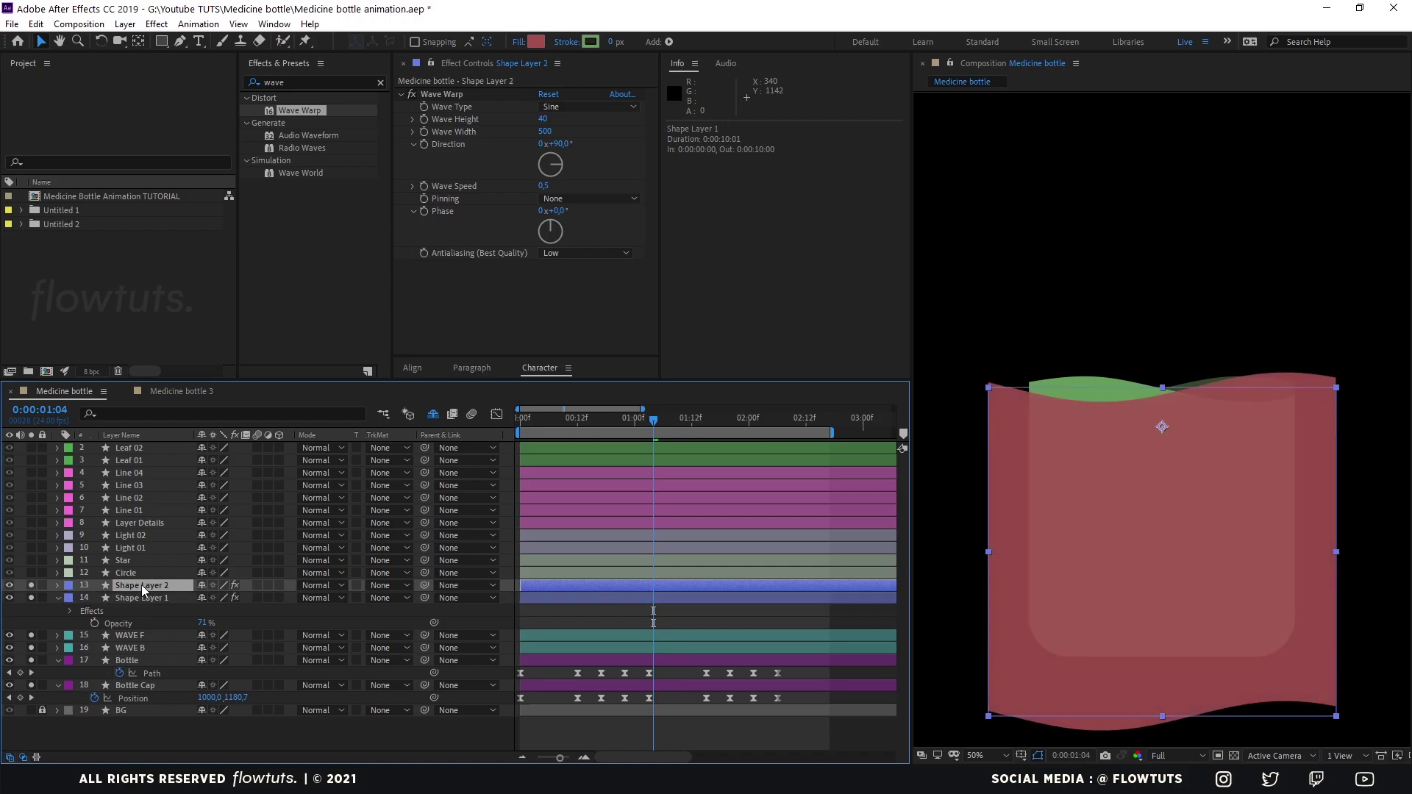
pyautogui.click(559, 144)
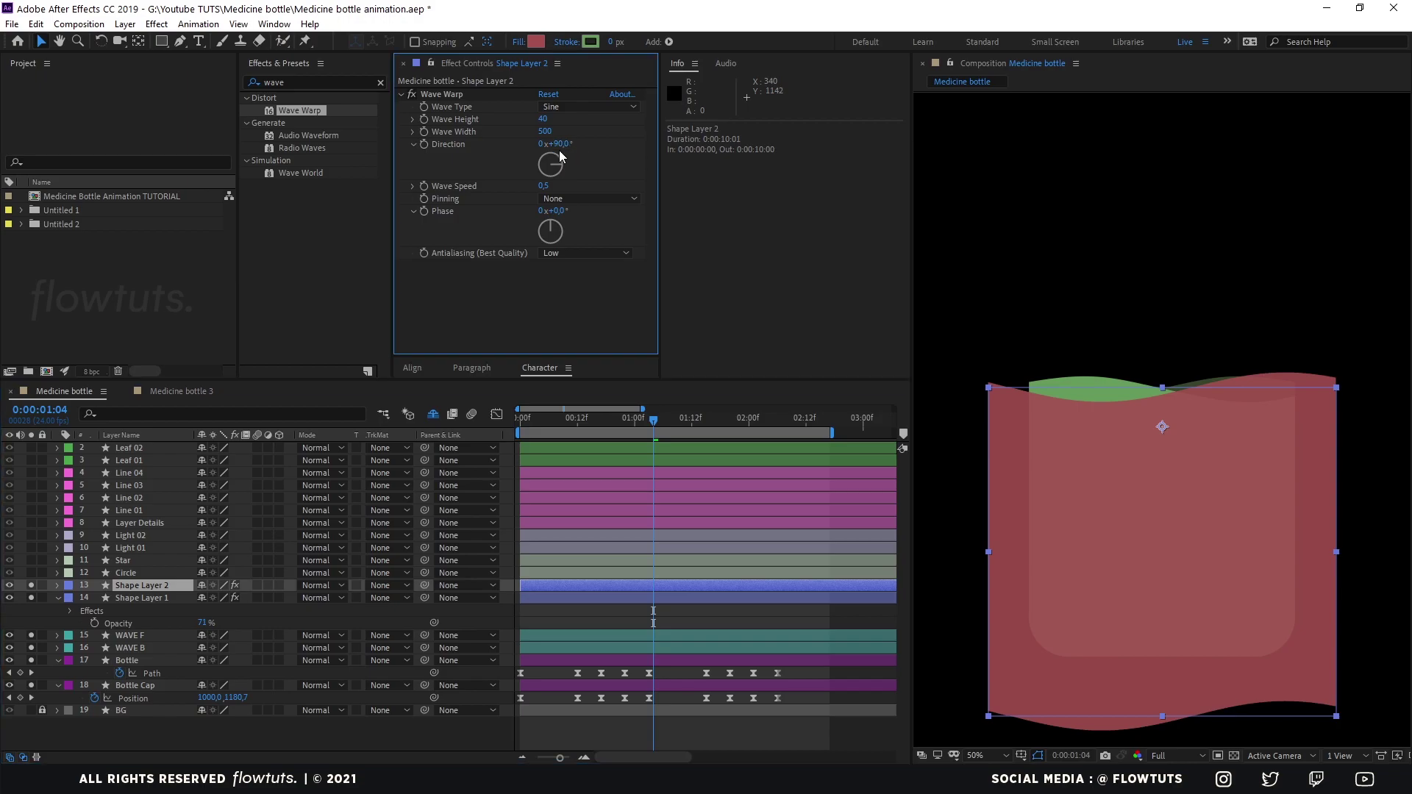
pyautogui.write('-90')
pyautogui.press('Return')
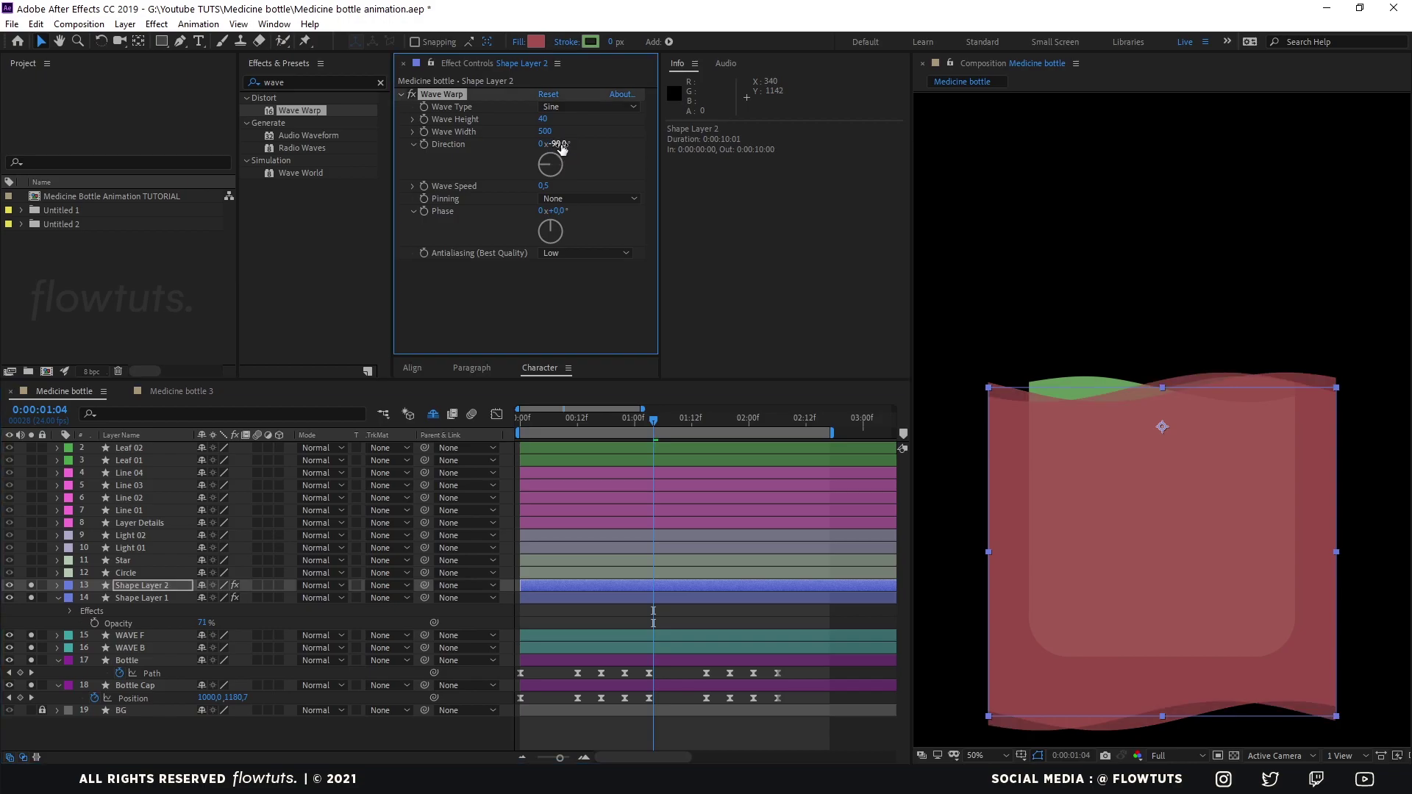
# Set the Wave Warp Phase of Shape Layer 2 to 180° and preview the two opposing waves
pyautogui.click(562, 212)
pyautogui.write('180')
pyautogui.press('Return')
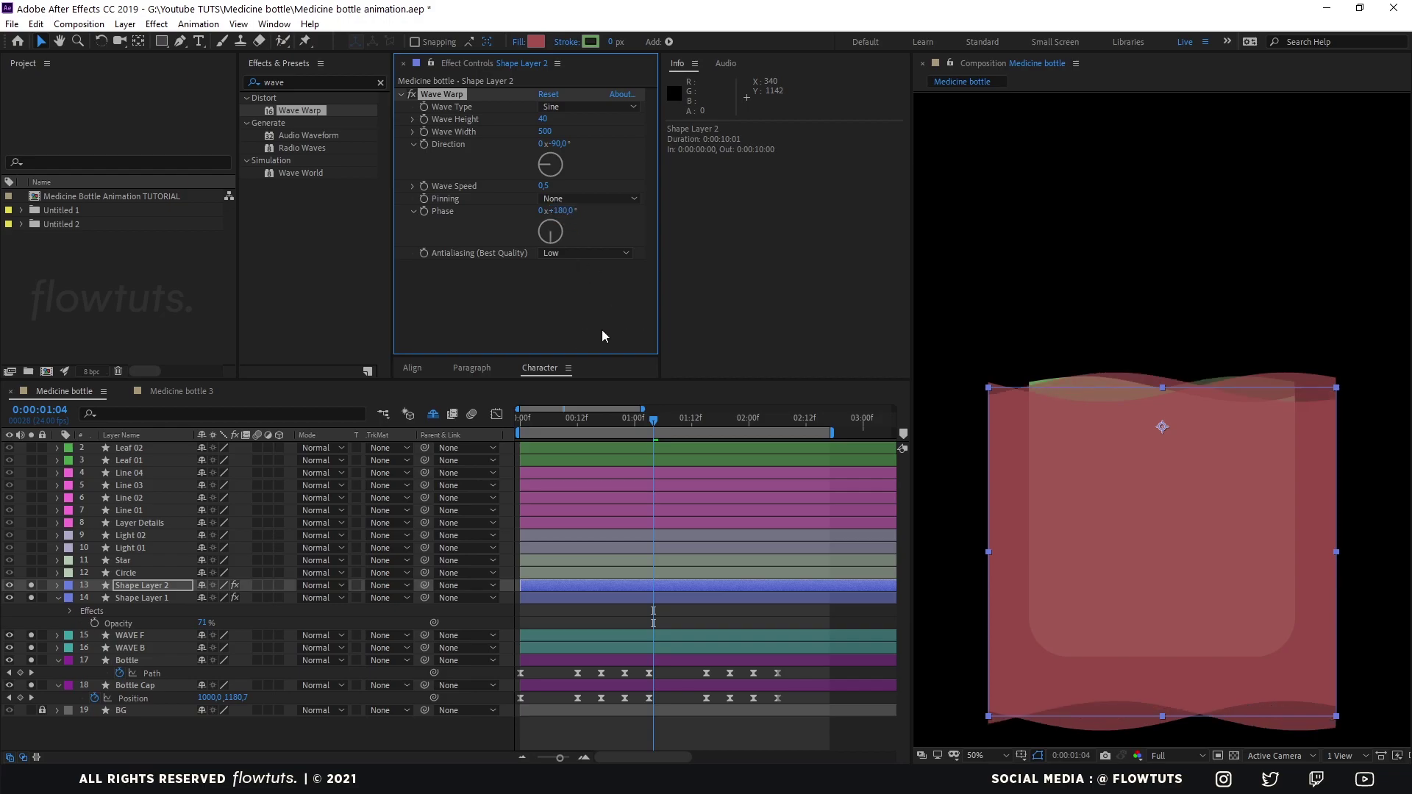
pyautogui.press('space')
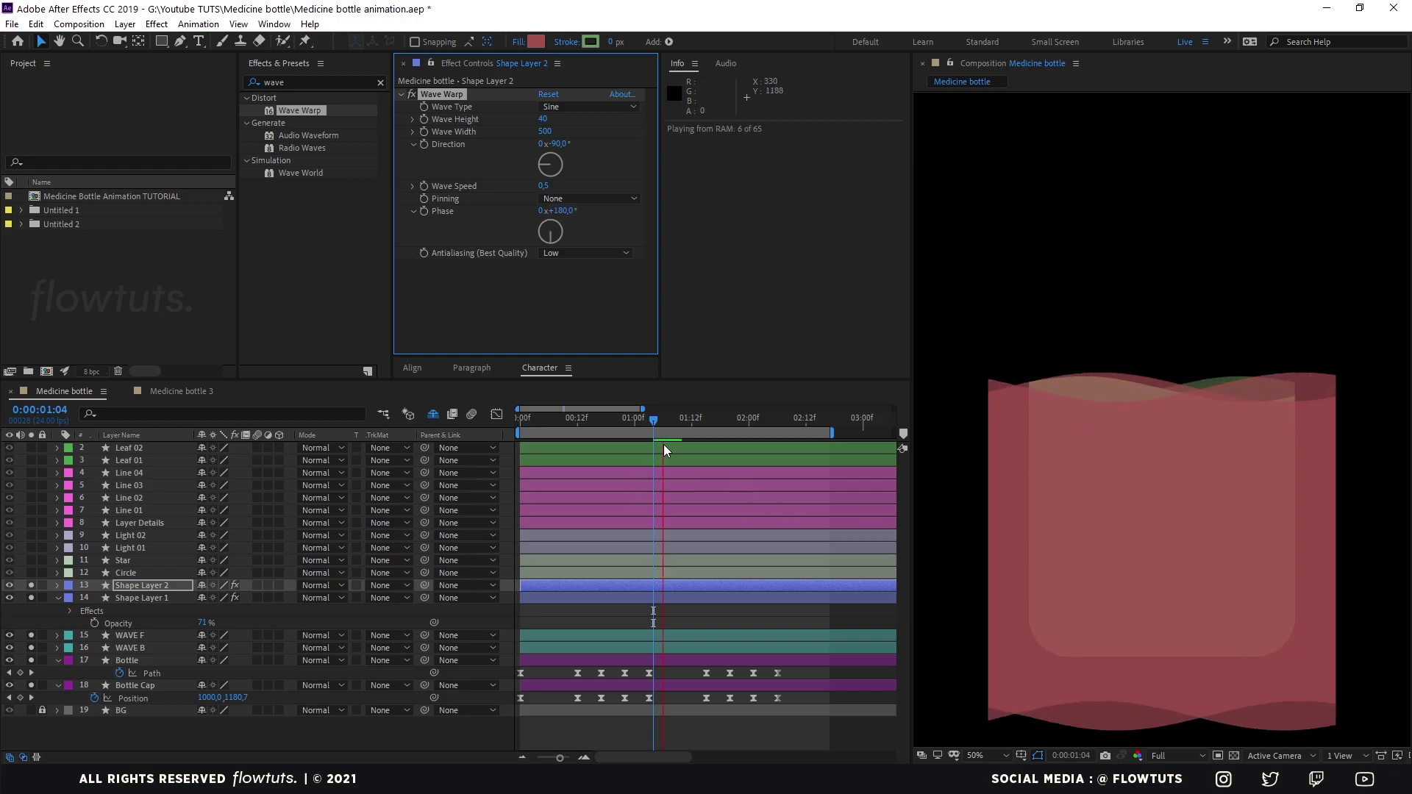
pyautogui.click(673, 421)
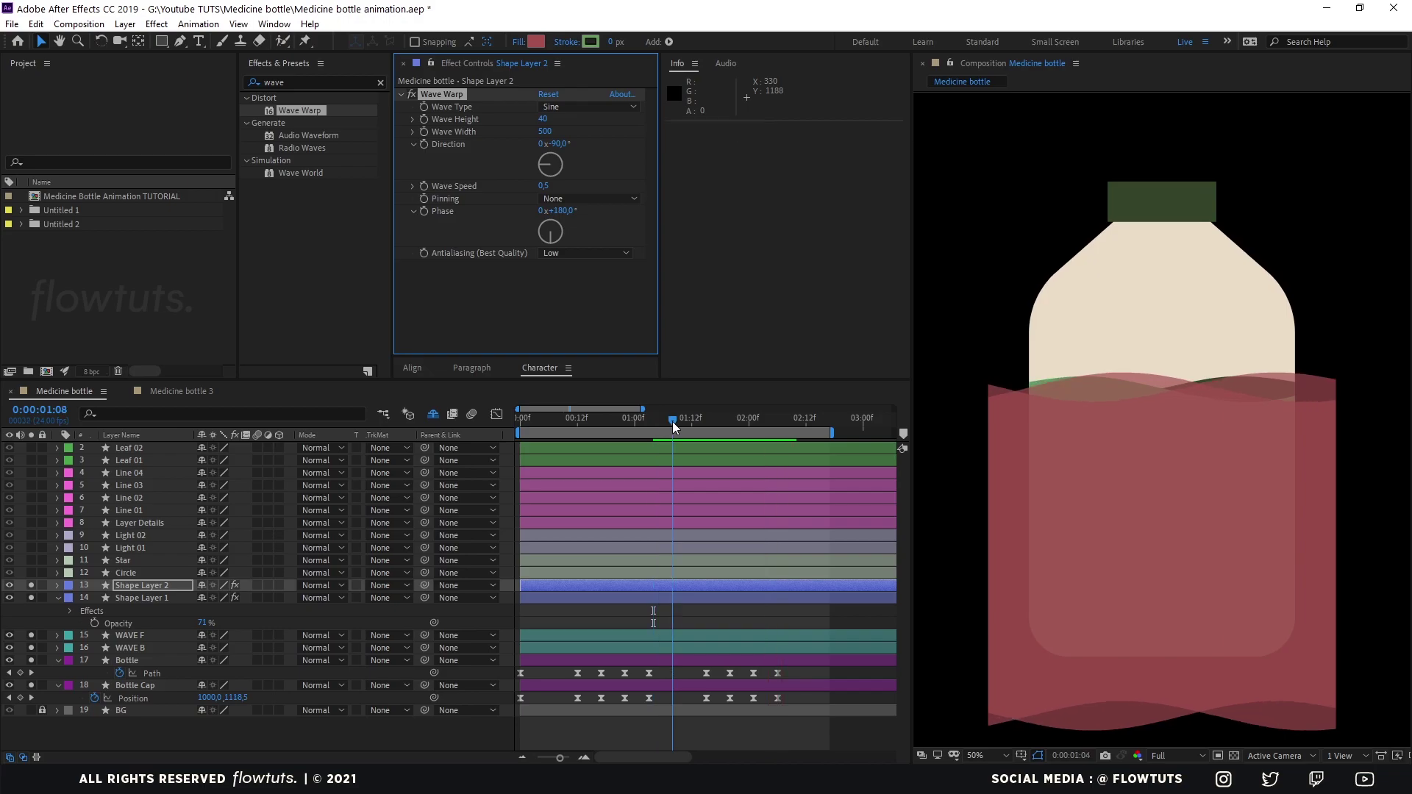
# Raise the Opacity of both Shape Layer 1 and Shape Layer 2 to 100%
pyautogui.click(144, 598)
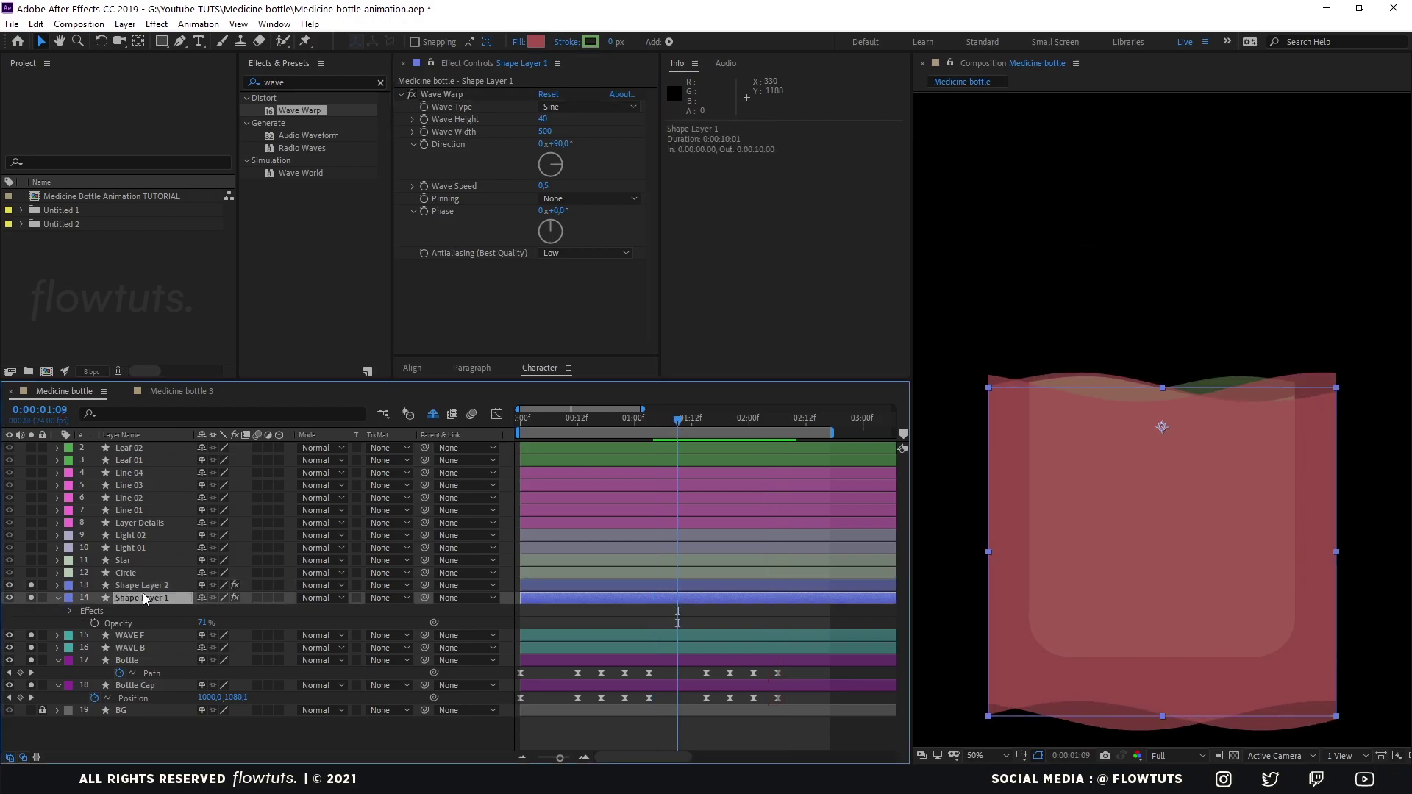
pyautogui.keyDown('ctrl'); pyautogui.click(141, 586); pyautogui.keyUp('ctrl')
pyautogui.press('t')
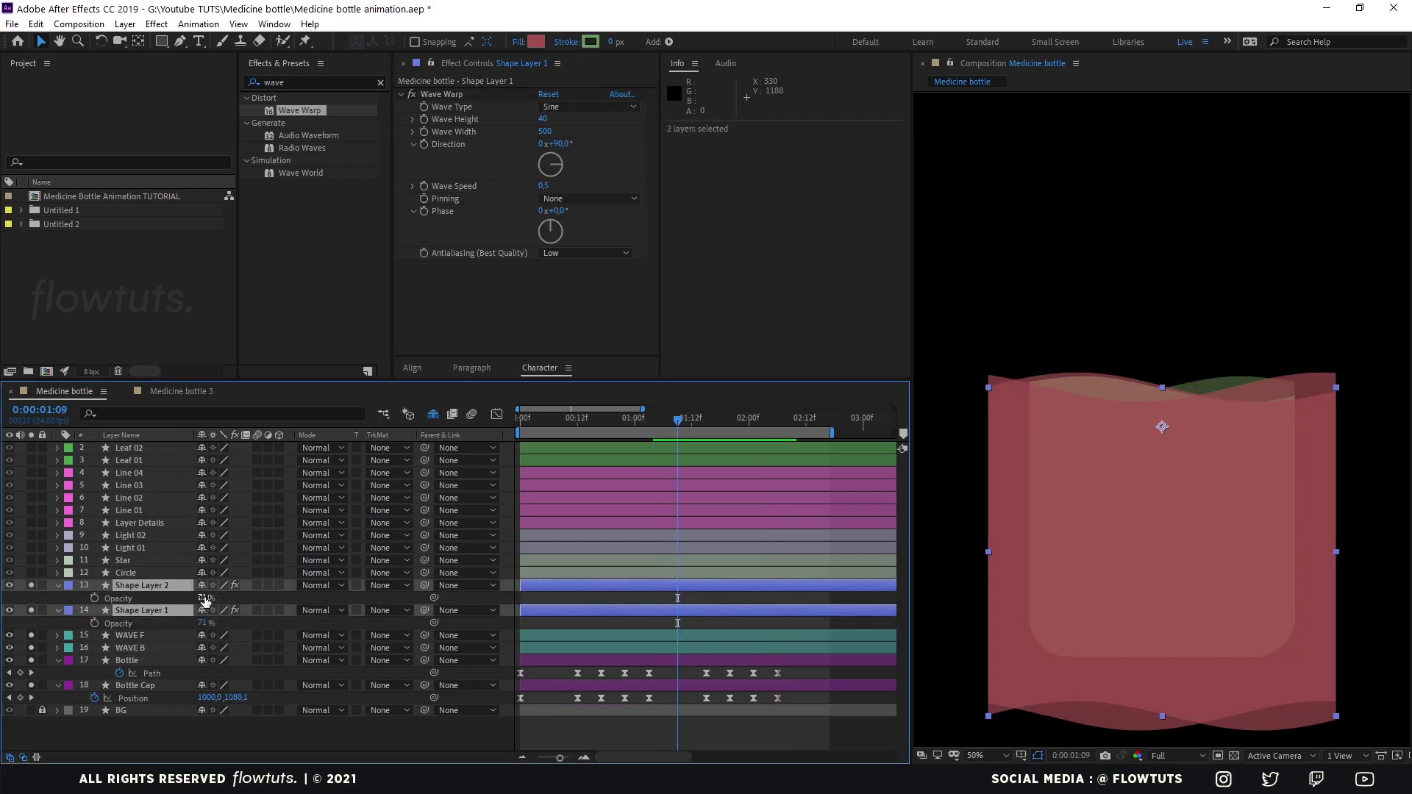
pyautogui.moveTo(206, 600); pyautogui.dragTo(293, 602)
pyautogui.click(293, 601)
# Unsolo both shape layers and fill Shape Layer 1 with the dark green sampled from the original back wave
pyautogui.click(31, 586)
pyautogui.click(31, 611)
pyautogui.click(135, 611)
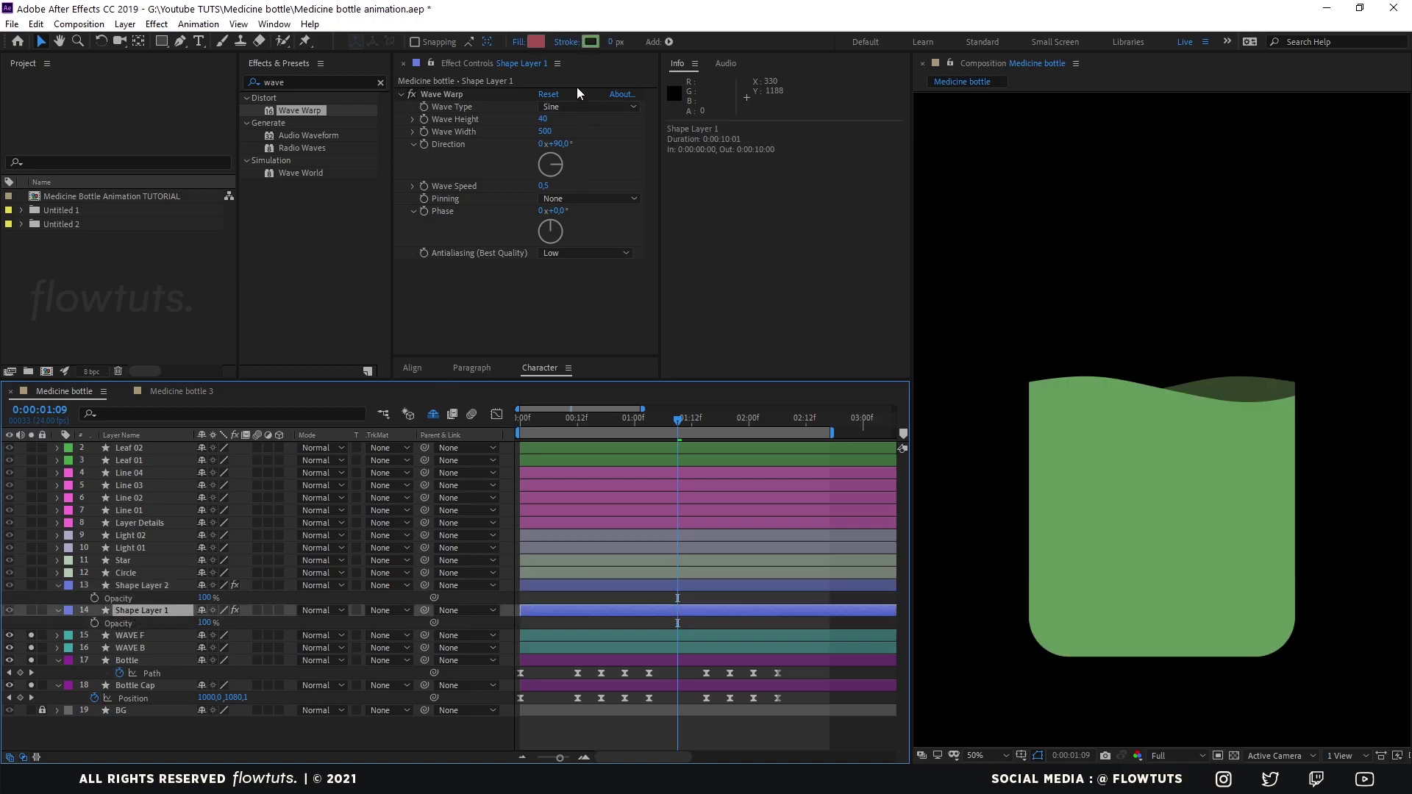
pyautogui.click(534, 41)
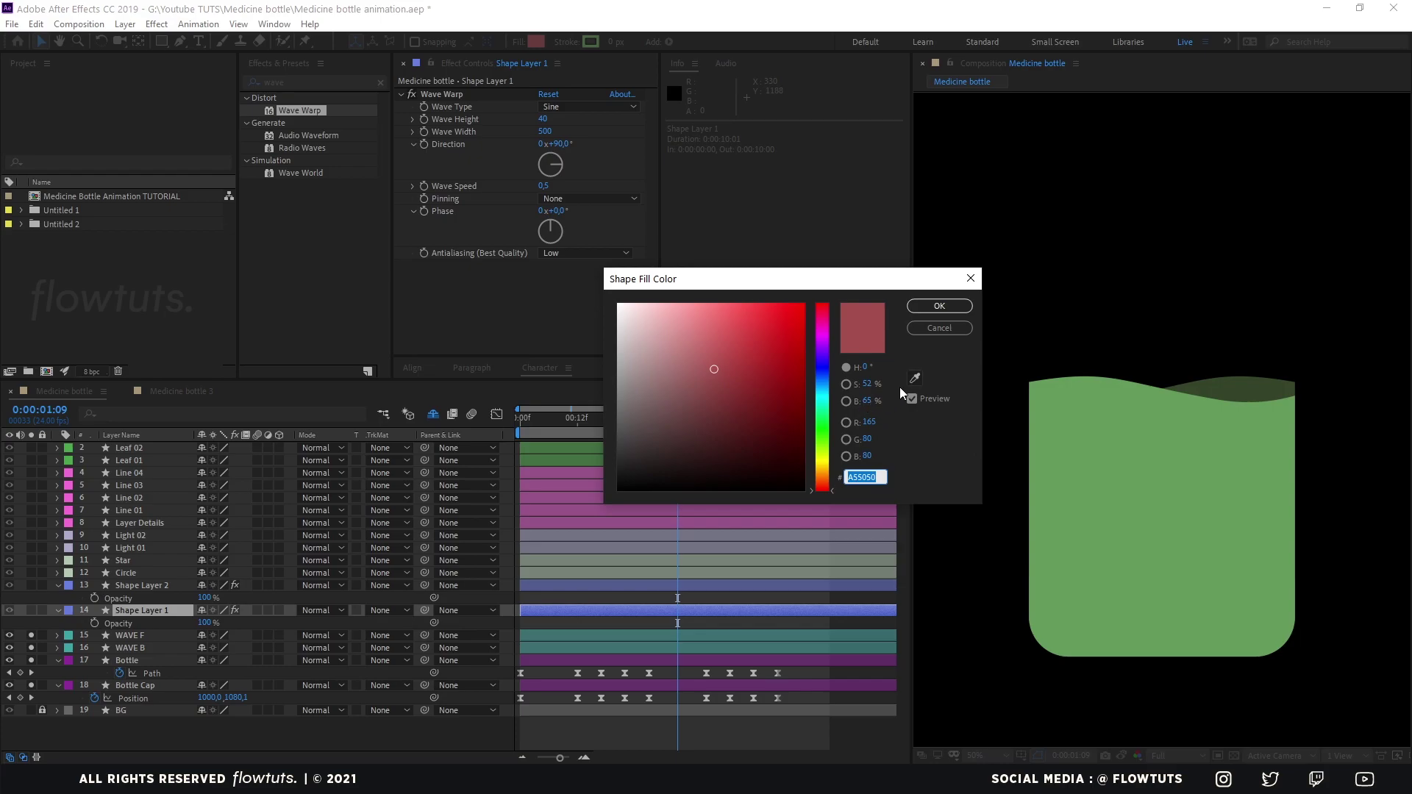
pyautogui.click(915, 378)
pyautogui.click(1207, 382)
pyautogui.click(939, 306)
# Fill Shape Layer 2 with the light green sampled from the original front wave
pyautogui.click(138, 585)
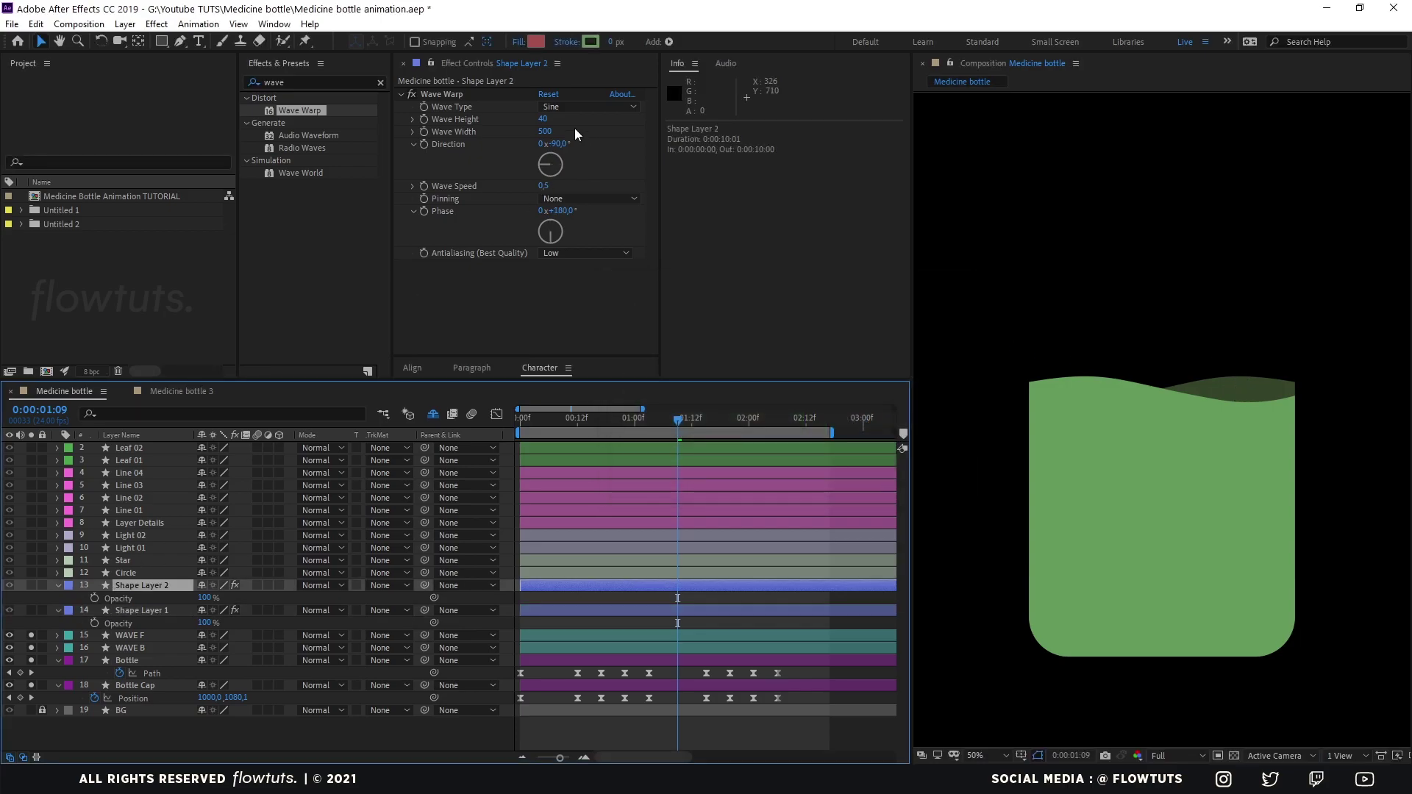
pyautogui.click(535, 42)
pyautogui.click(915, 378)
pyautogui.click(1153, 453)
pyautogui.click(939, 306)
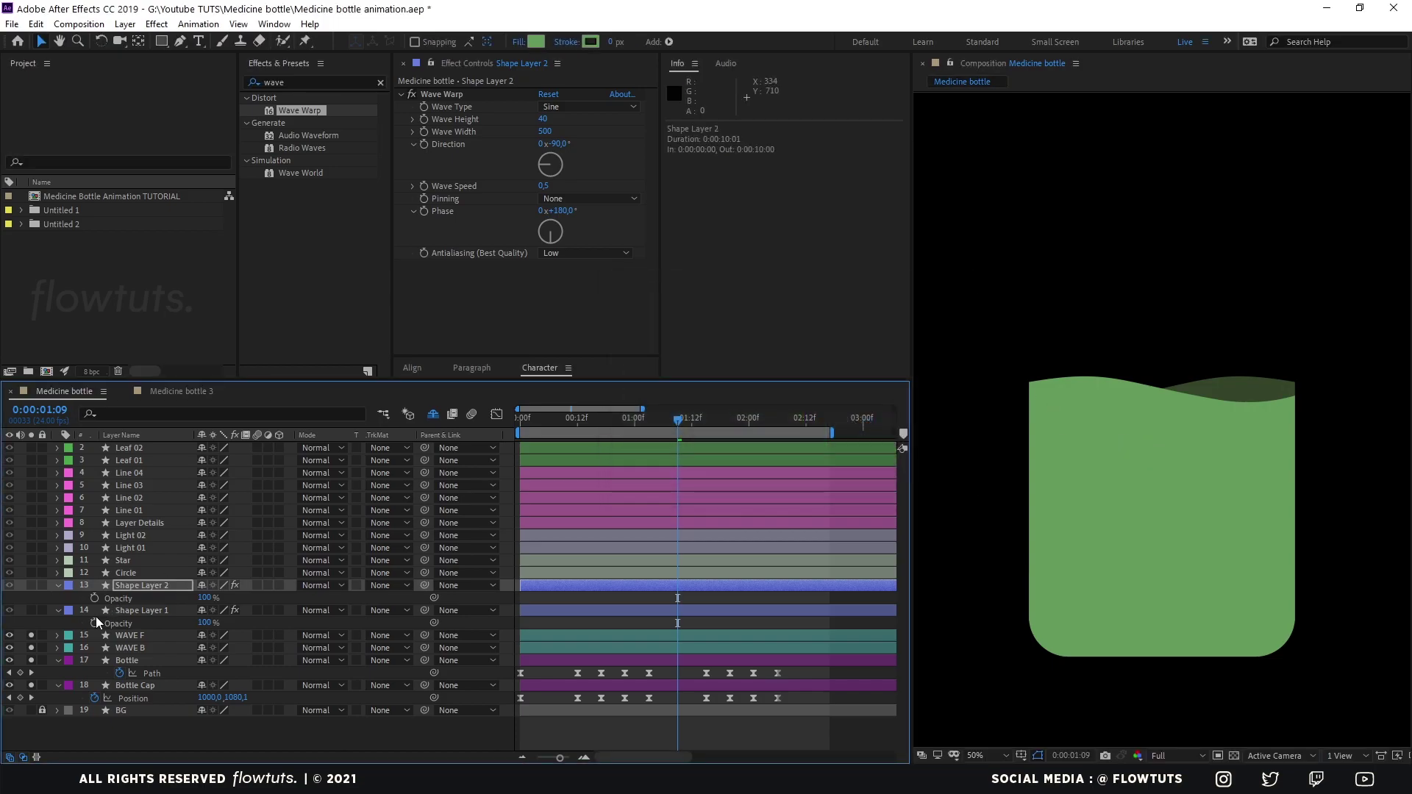
# Solo Shape Layer 1 and Shape Layer 2 again, delete the WAVE F and WAVE B layers, and preview
pyautogui.click(31, 586)
pyautogui.click(31, 610)
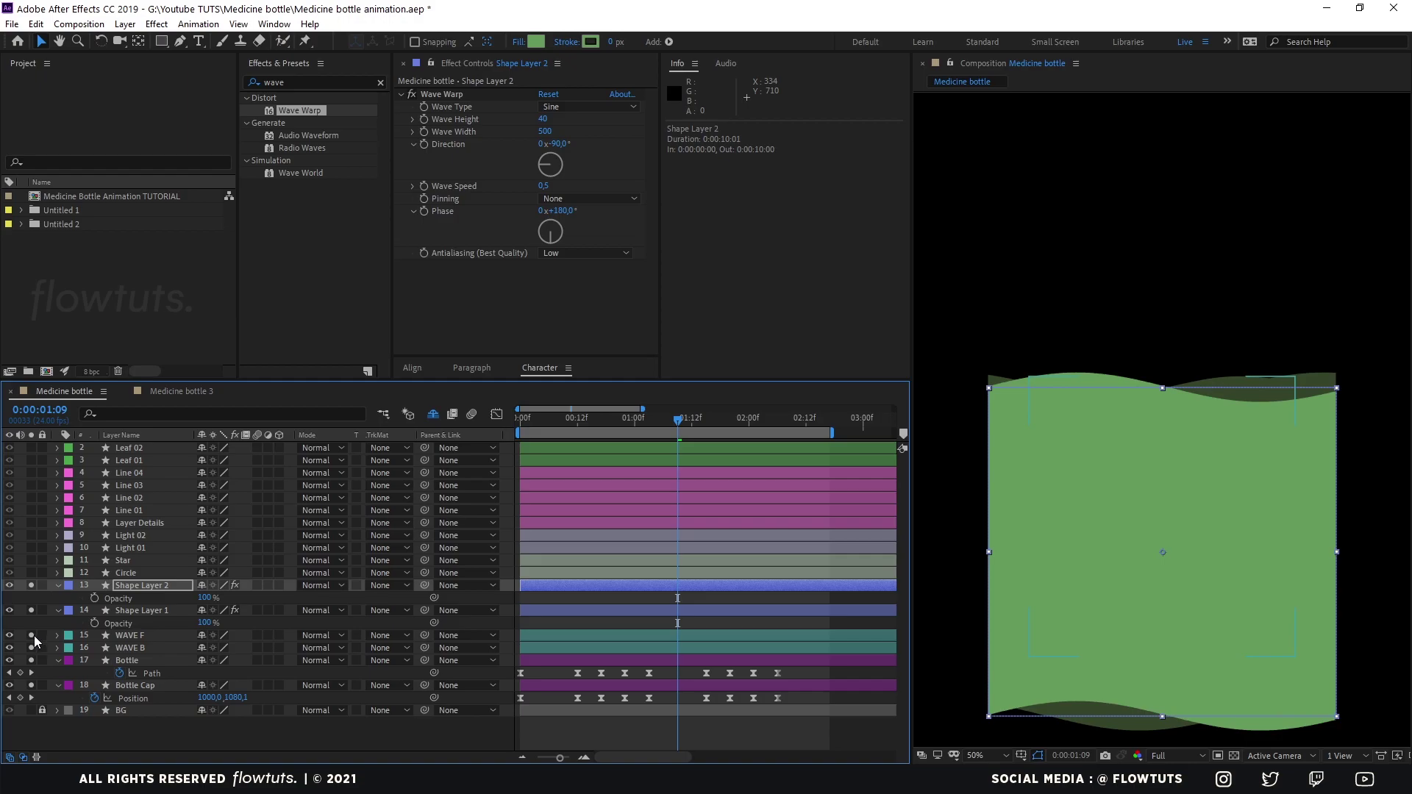
pyautogui.click(127, 636)
pyautogui.keyDown('shift'); pyautogui.click(141, 648); pyautogui.keyUp('shift')
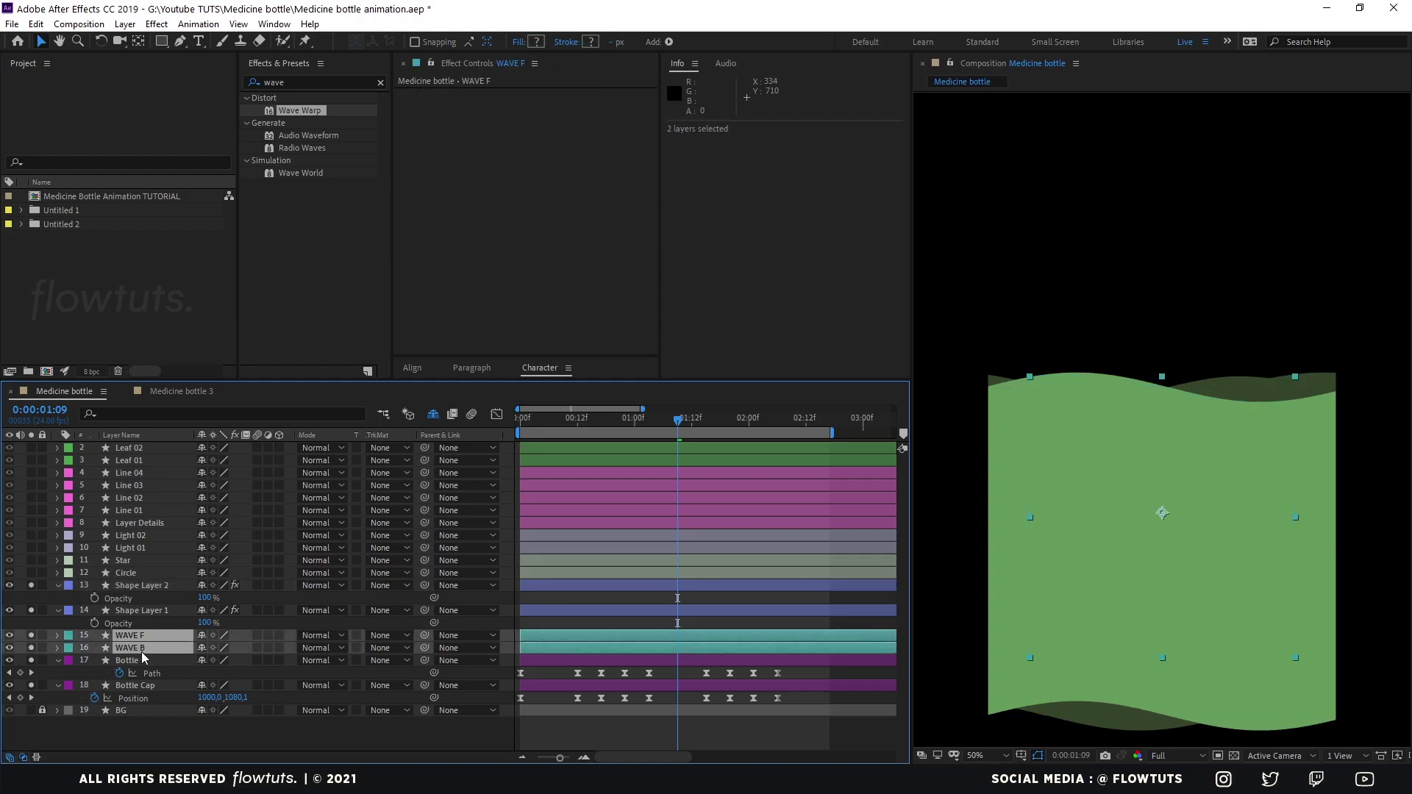
pyautogui.press('Delete')
pyautogui.press('space')
# Search the effects for "set ma", apply Set Matte to Shape Layer 1 and take the matte from the Bottle layer
pyautogui.click(308, 82)
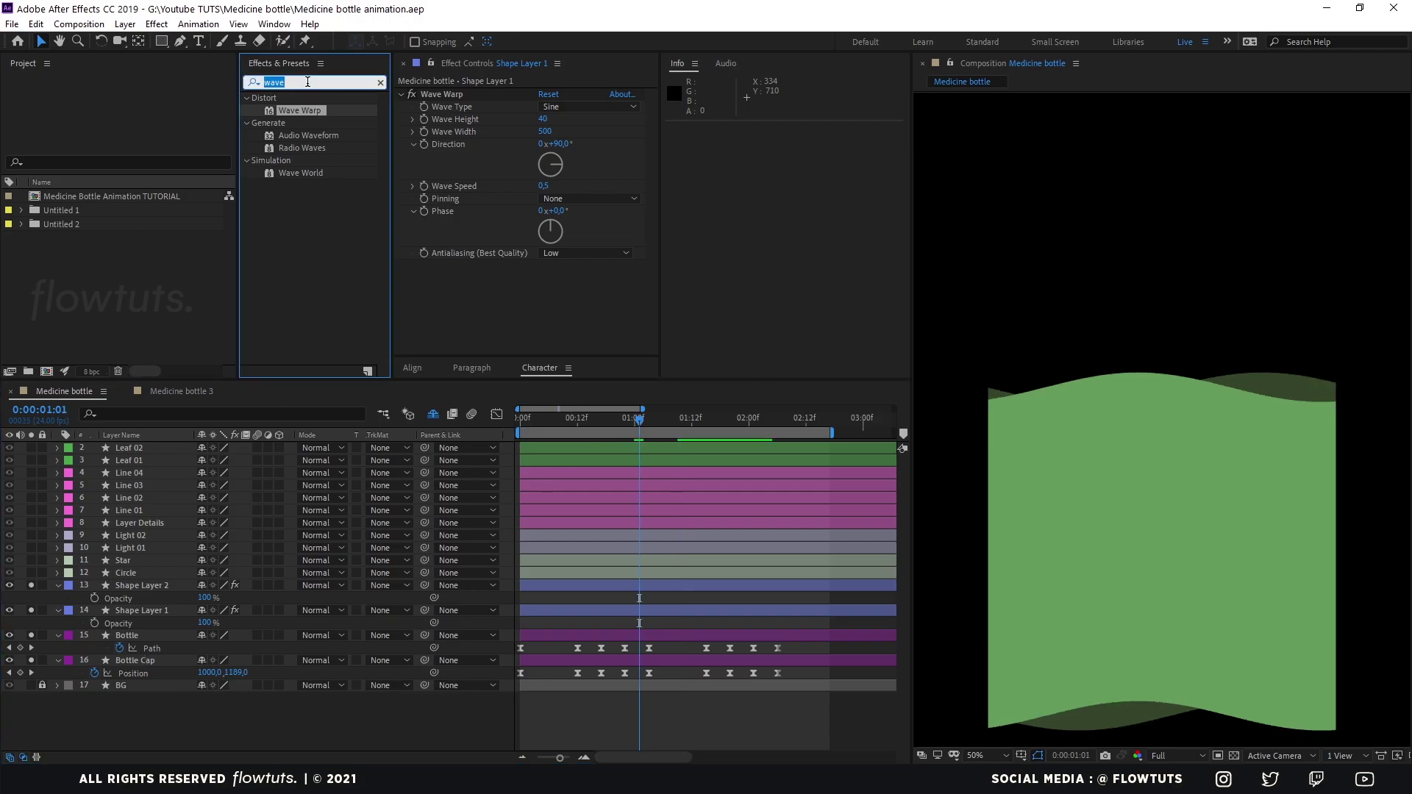
pyautogui.write('set ma')
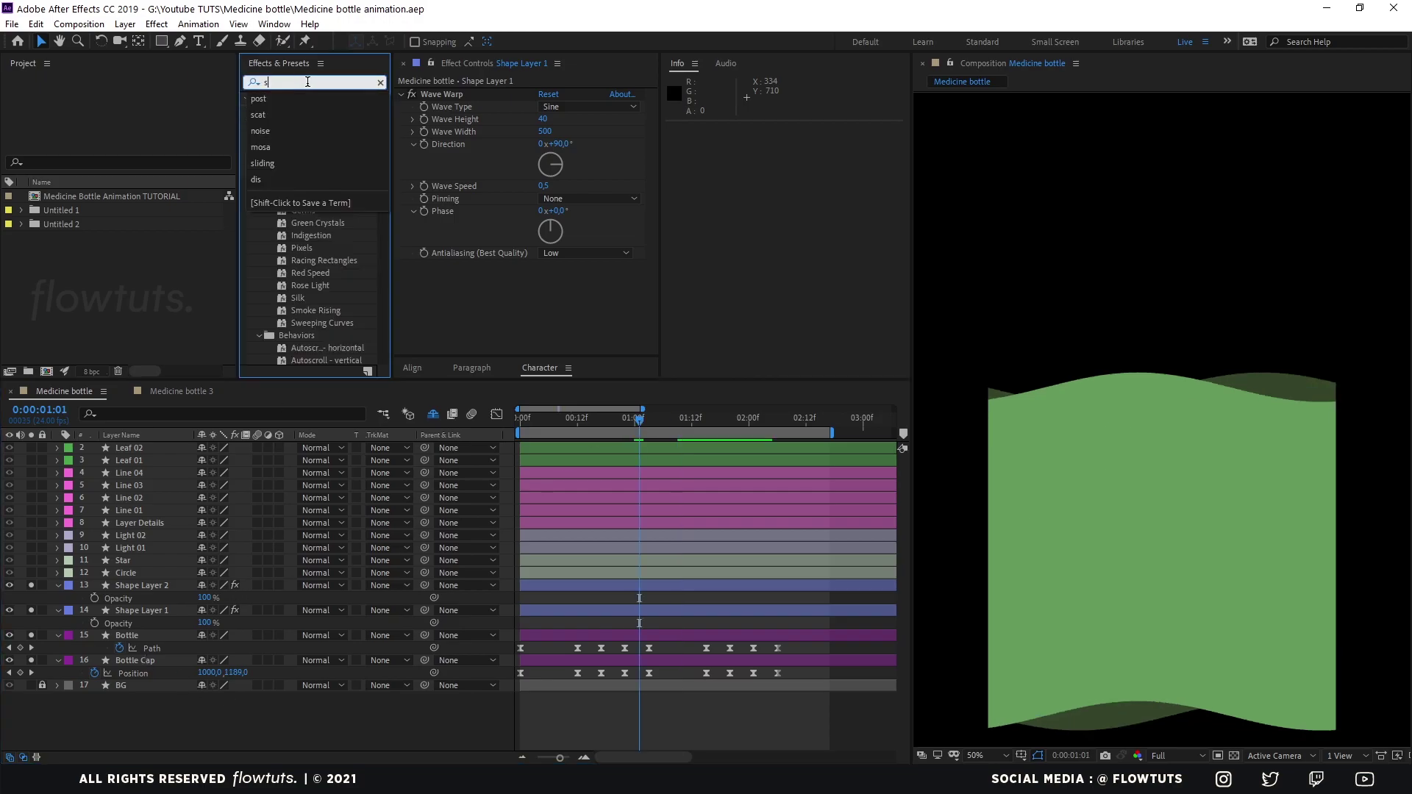
pyautogui.click(126, 610)
pyautogui.click(303, 111)
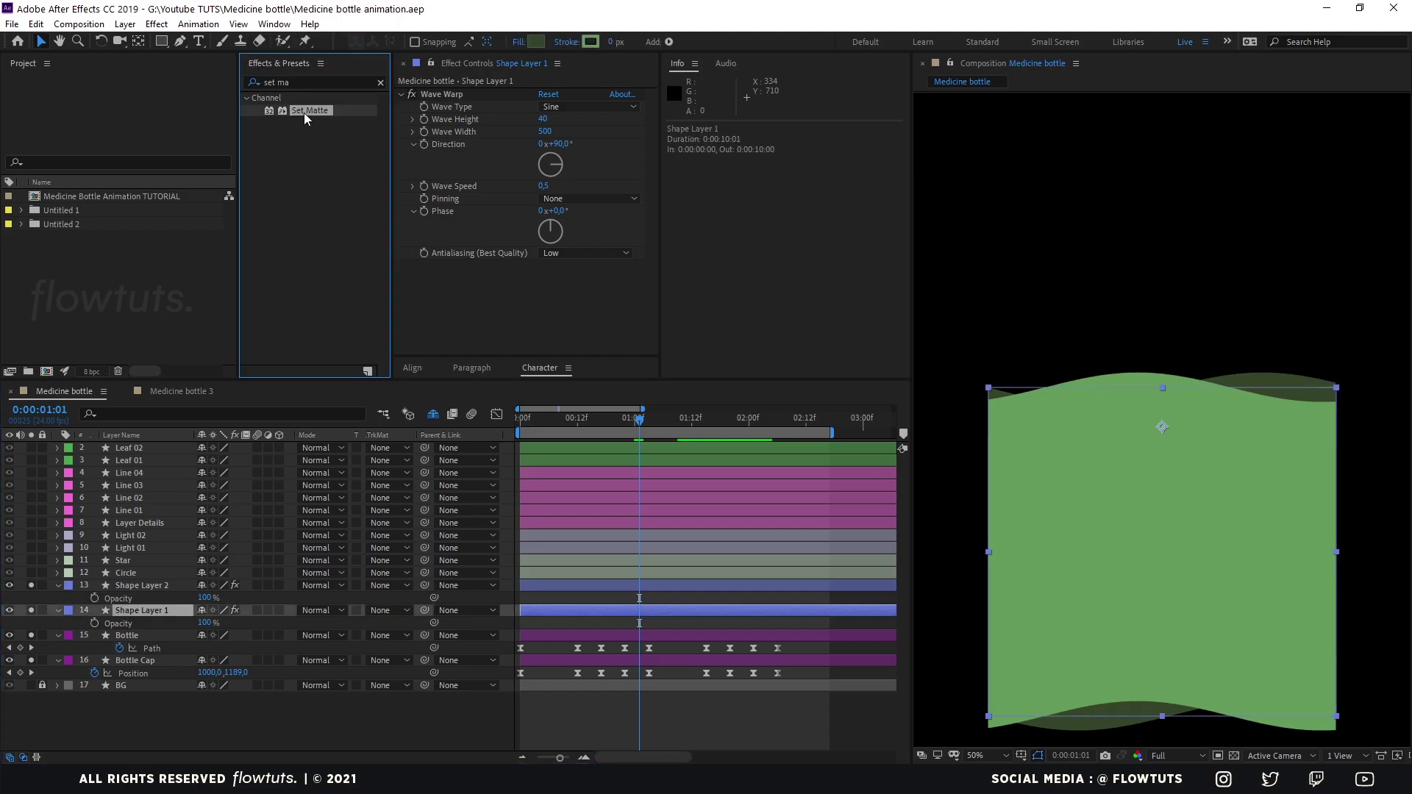
pyautogui.doubleClick(303, 113)
pyautogui.click(579, 290)
pyautogui.click(573, 288)
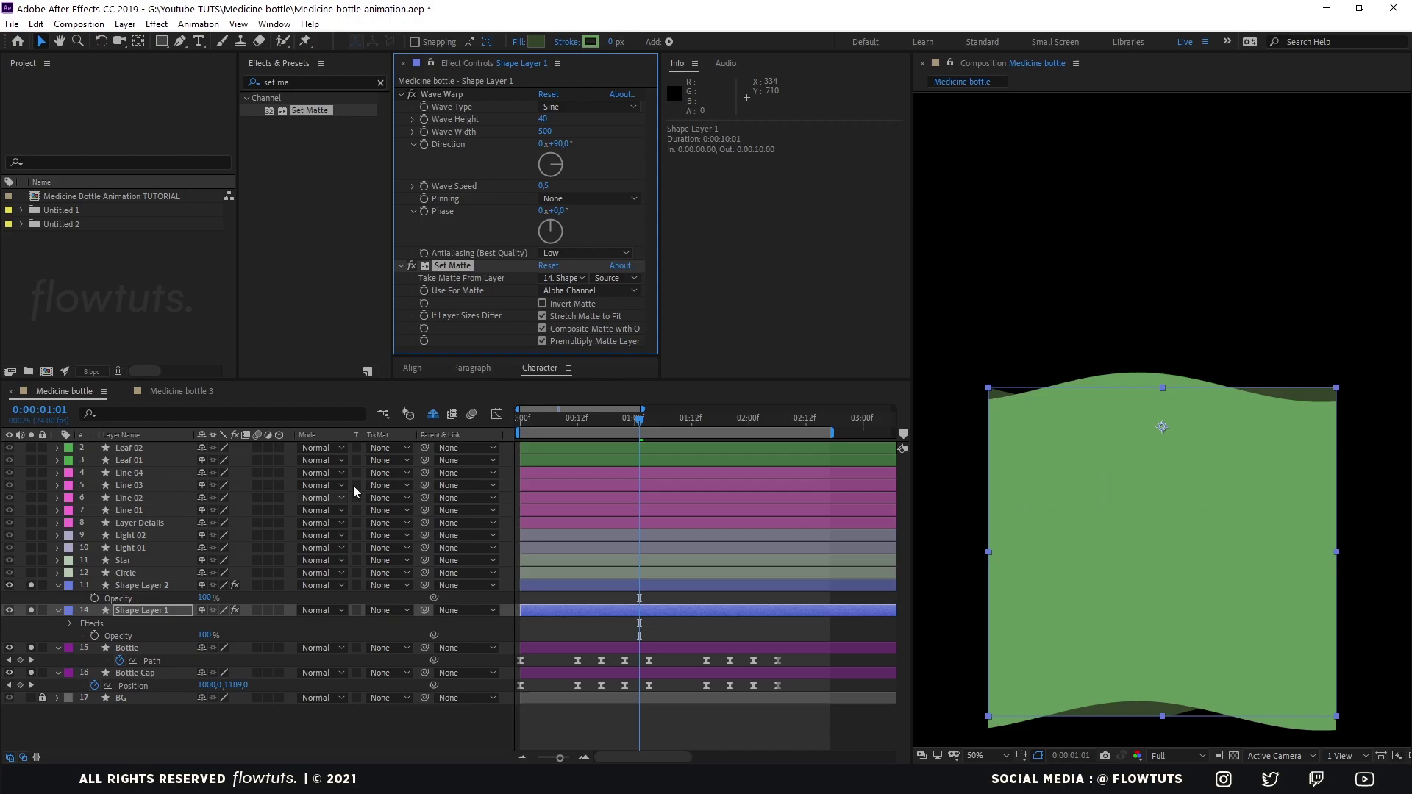
pyautogui.click(581, 279)
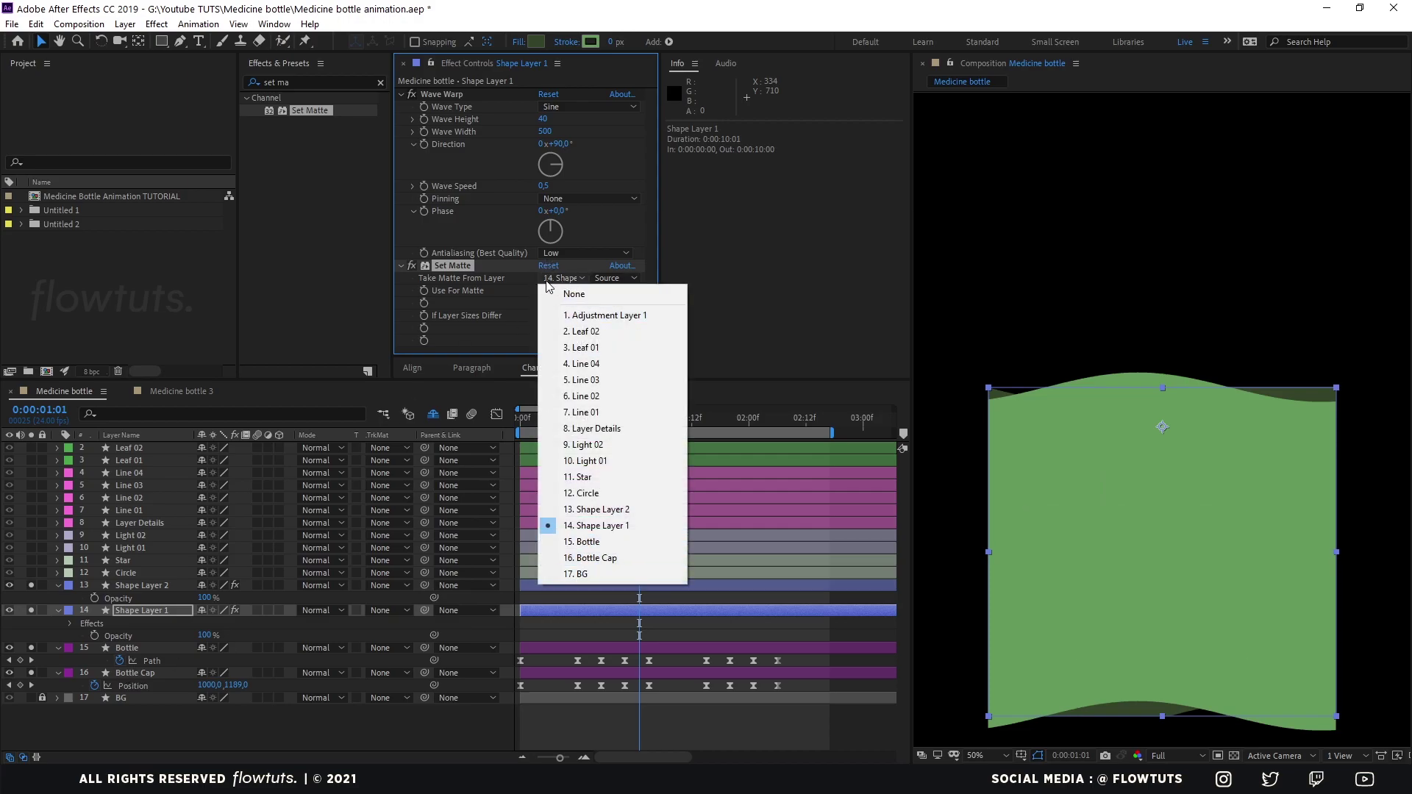
pyautogui.click(581, 542)
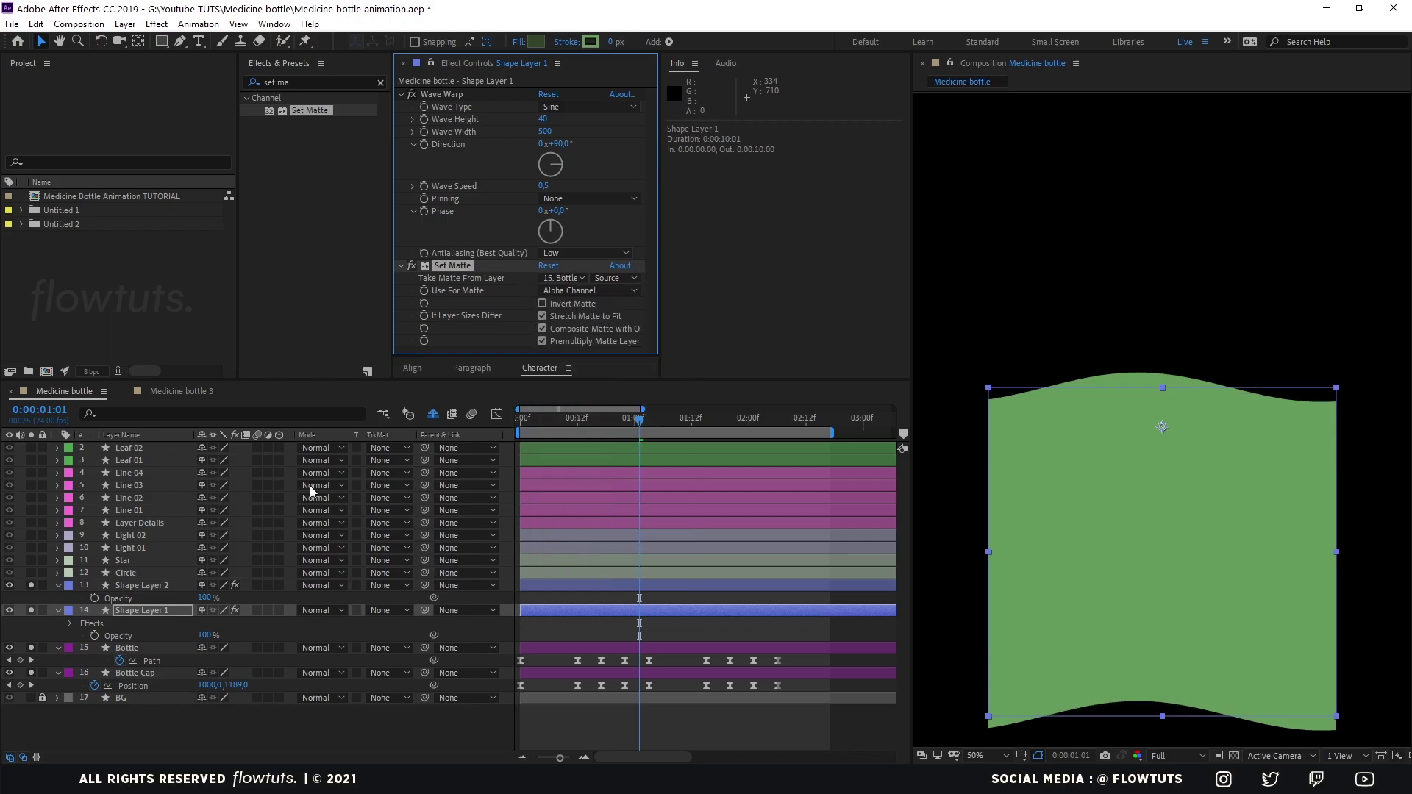
# Apply Set Matte to Shape Layer 2 with the Bottle layer as its matte
pyautogui.click(142, 586)
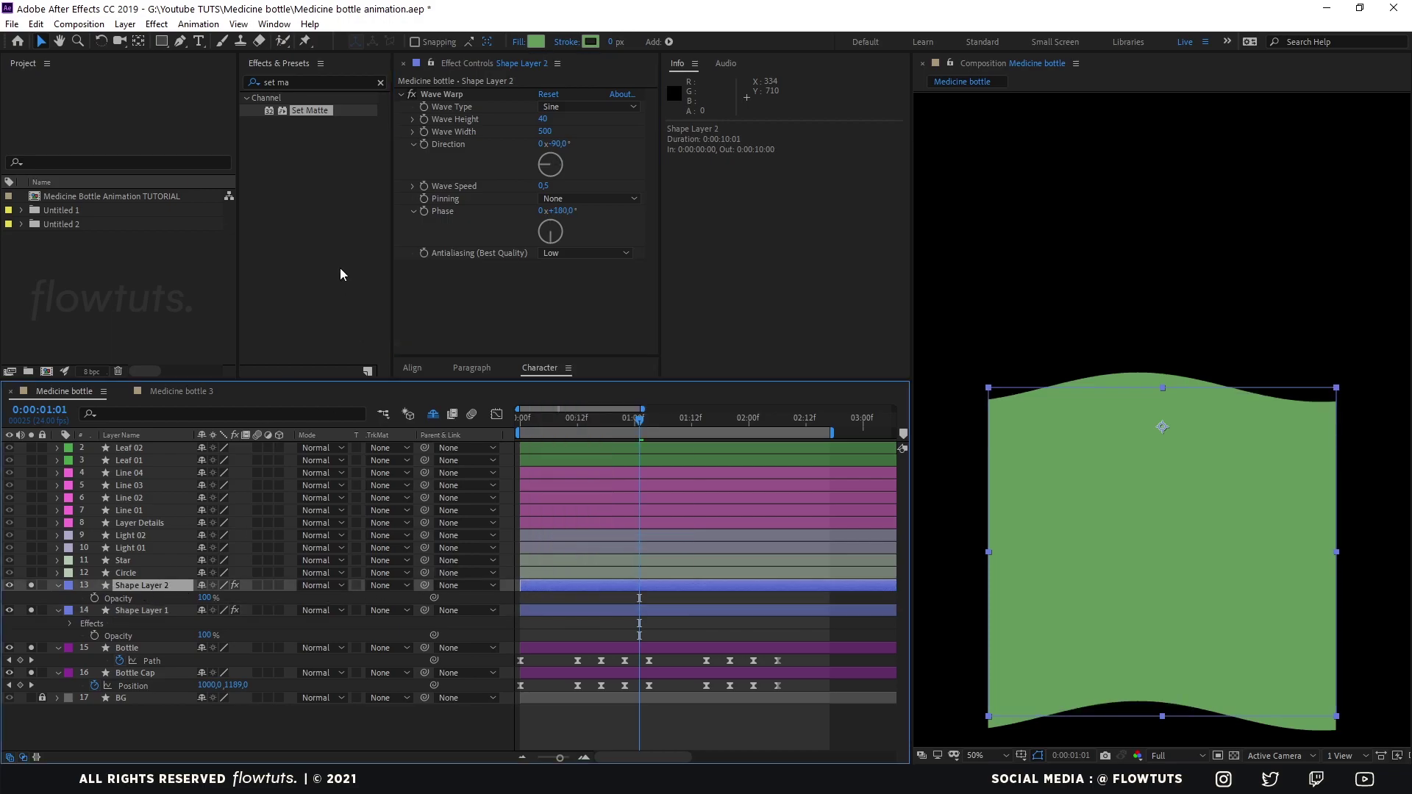
pyautogui.doubleClick(298, 113)
pyautogui.click(563, 278)
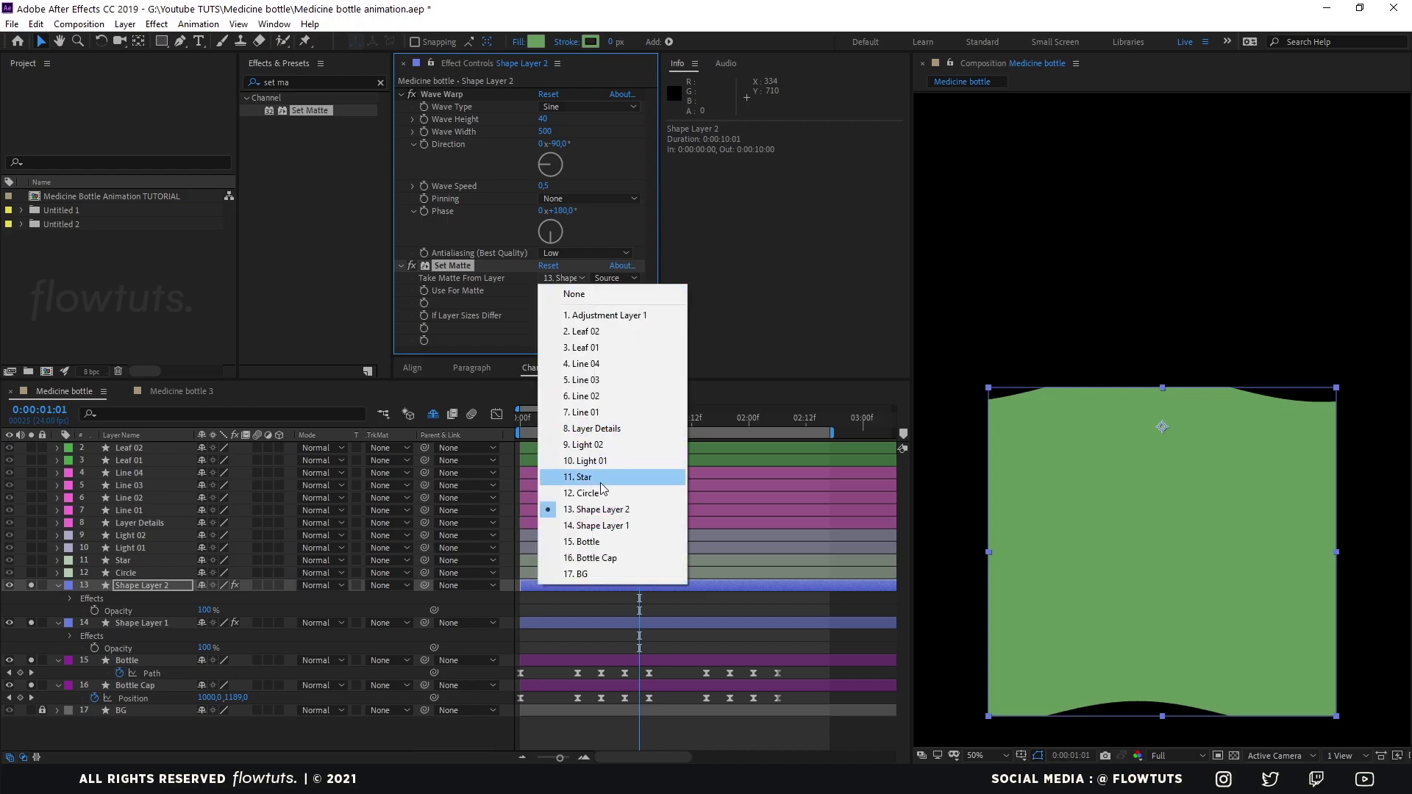
pyautogui.click(592, 546)
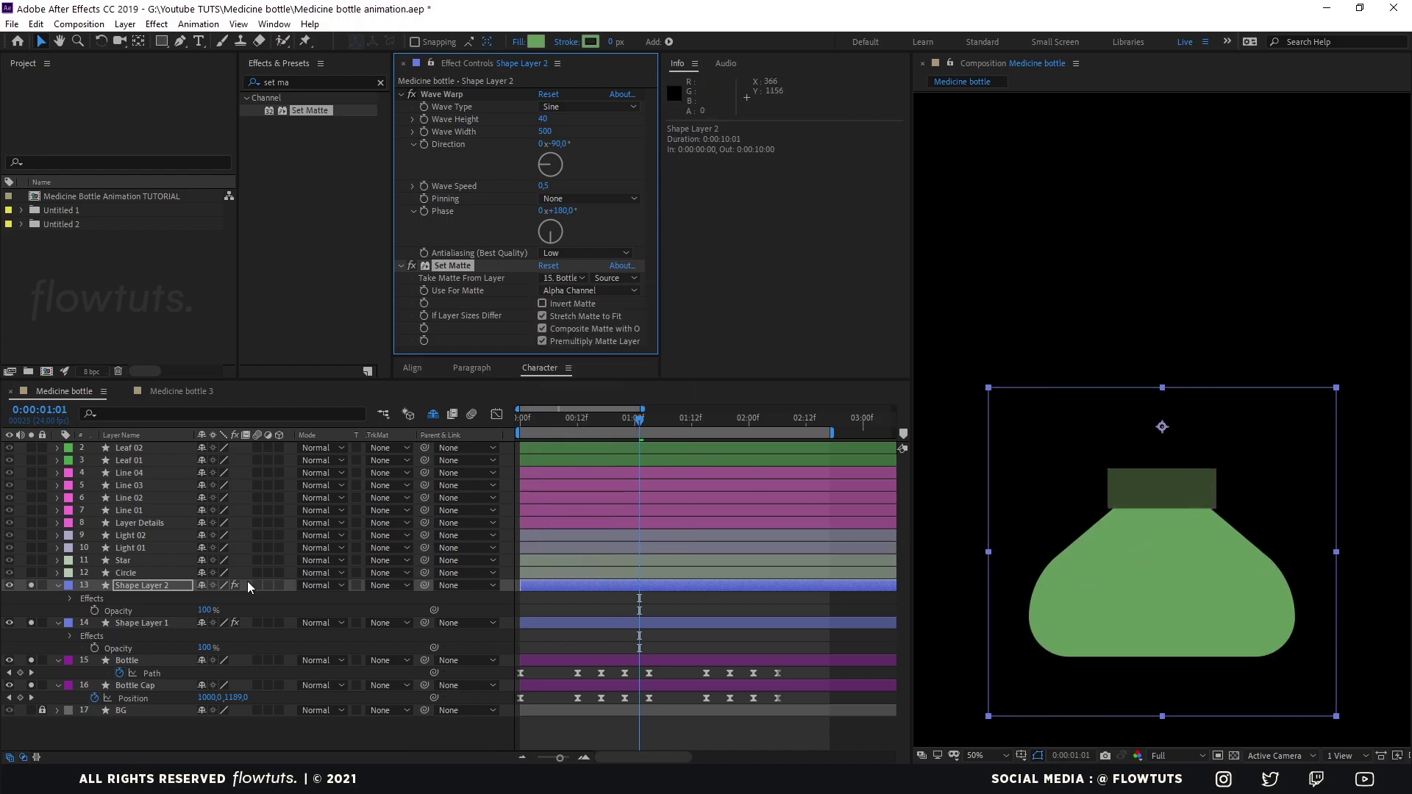
# Add Position keyframes to Shape Layer 1 and Shape Layer 2 at the first frame
pyautogui.keyDown('ctrl'); pyautogui.click(129, 623); pyautogui.keyUp('ctrl')
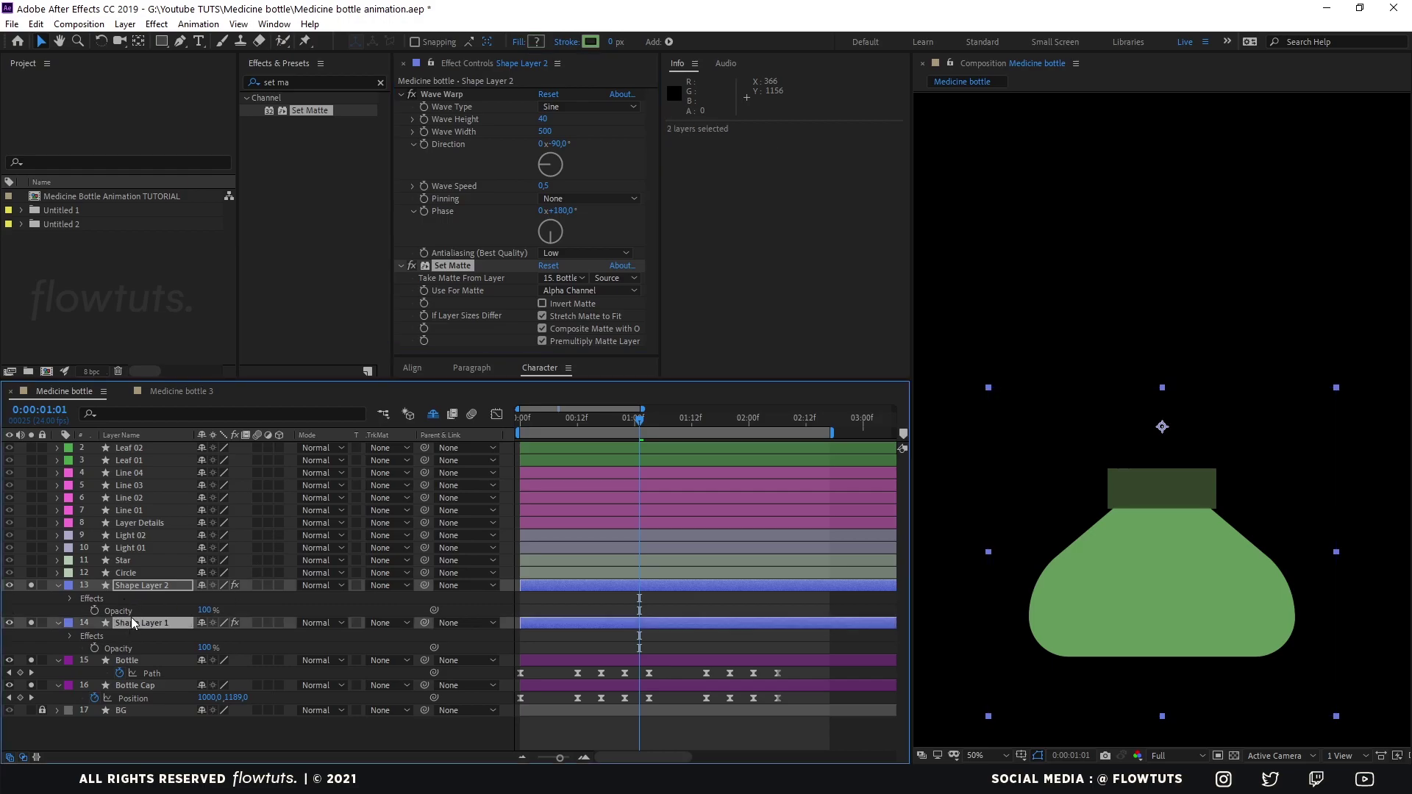
pyautogui.press('p')
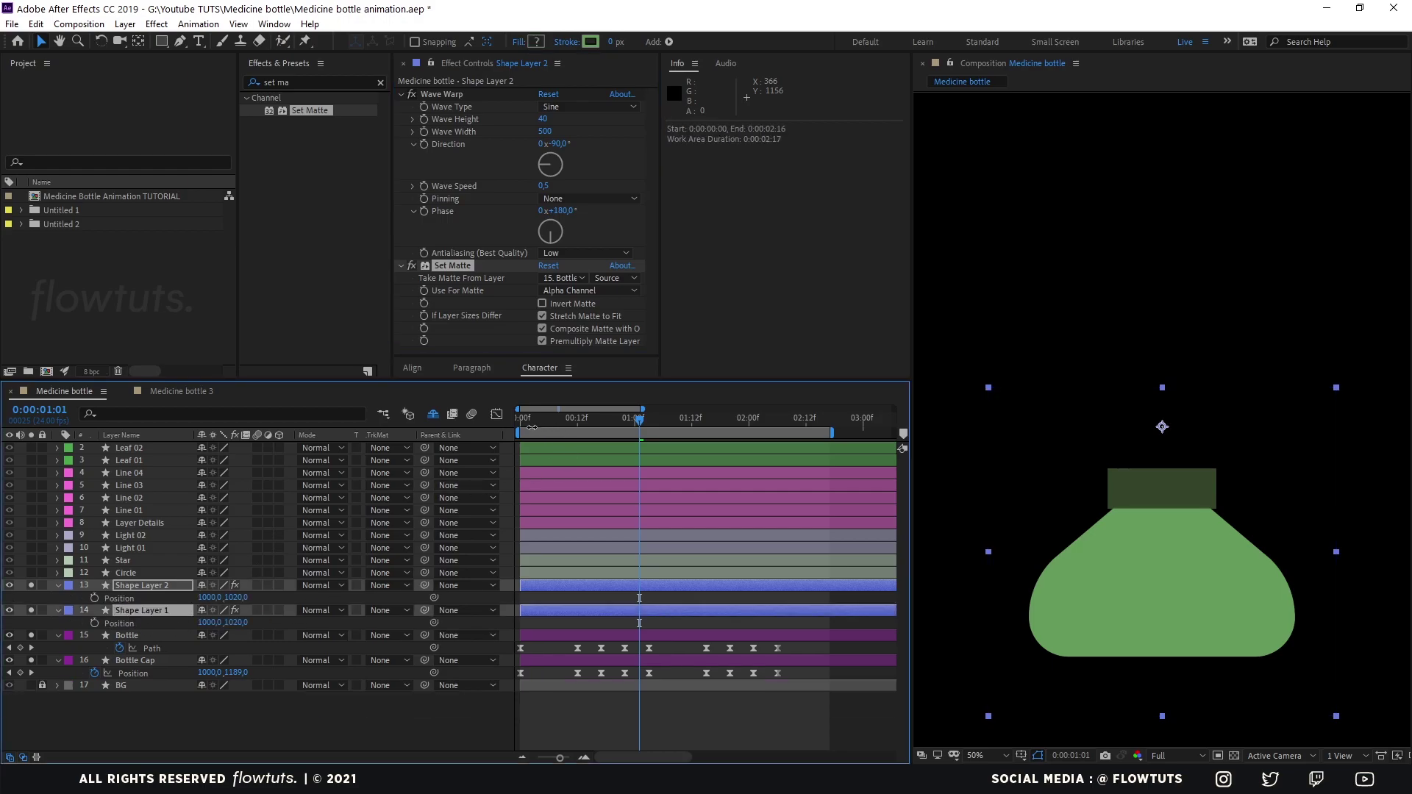
pyautogui.press('Home')
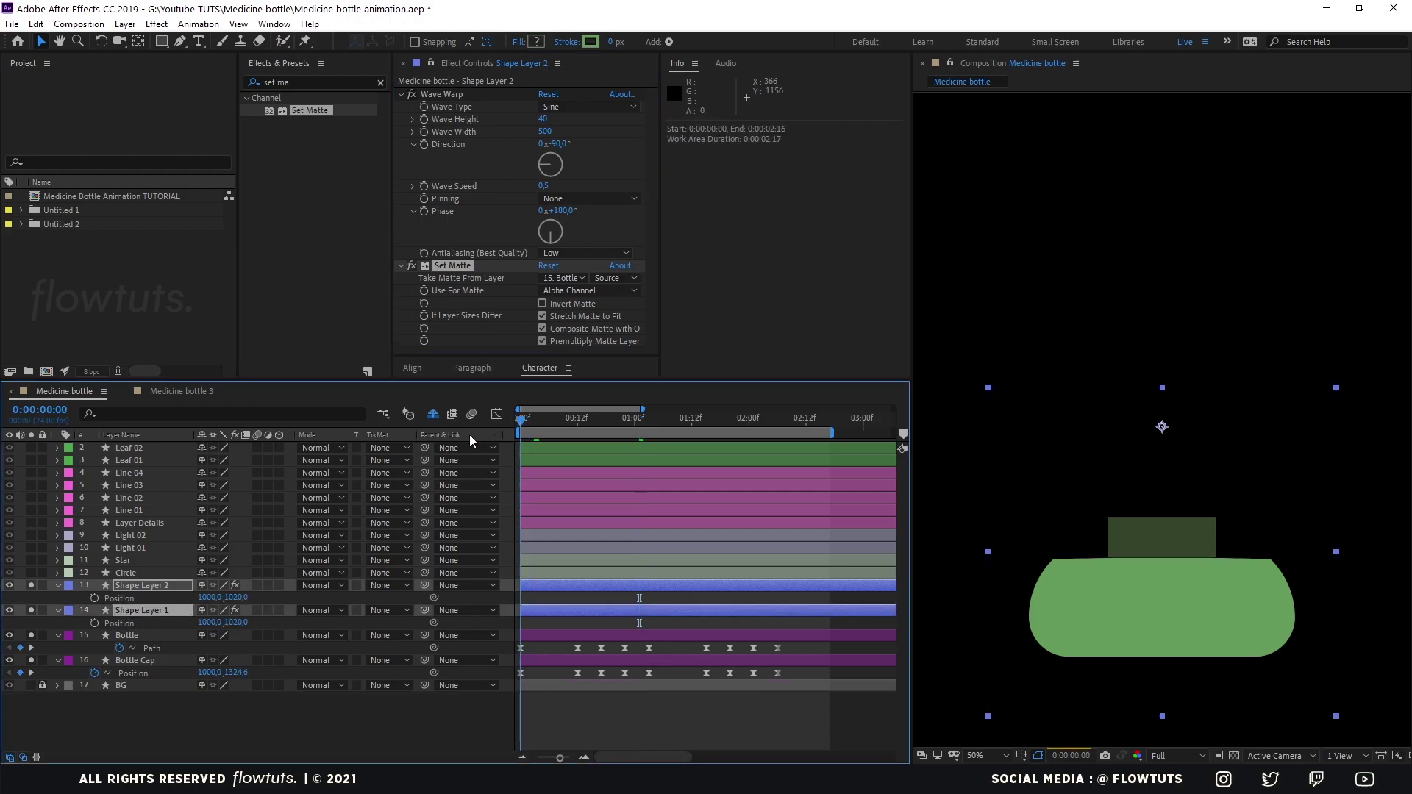
pyautogui.click(95, 598)
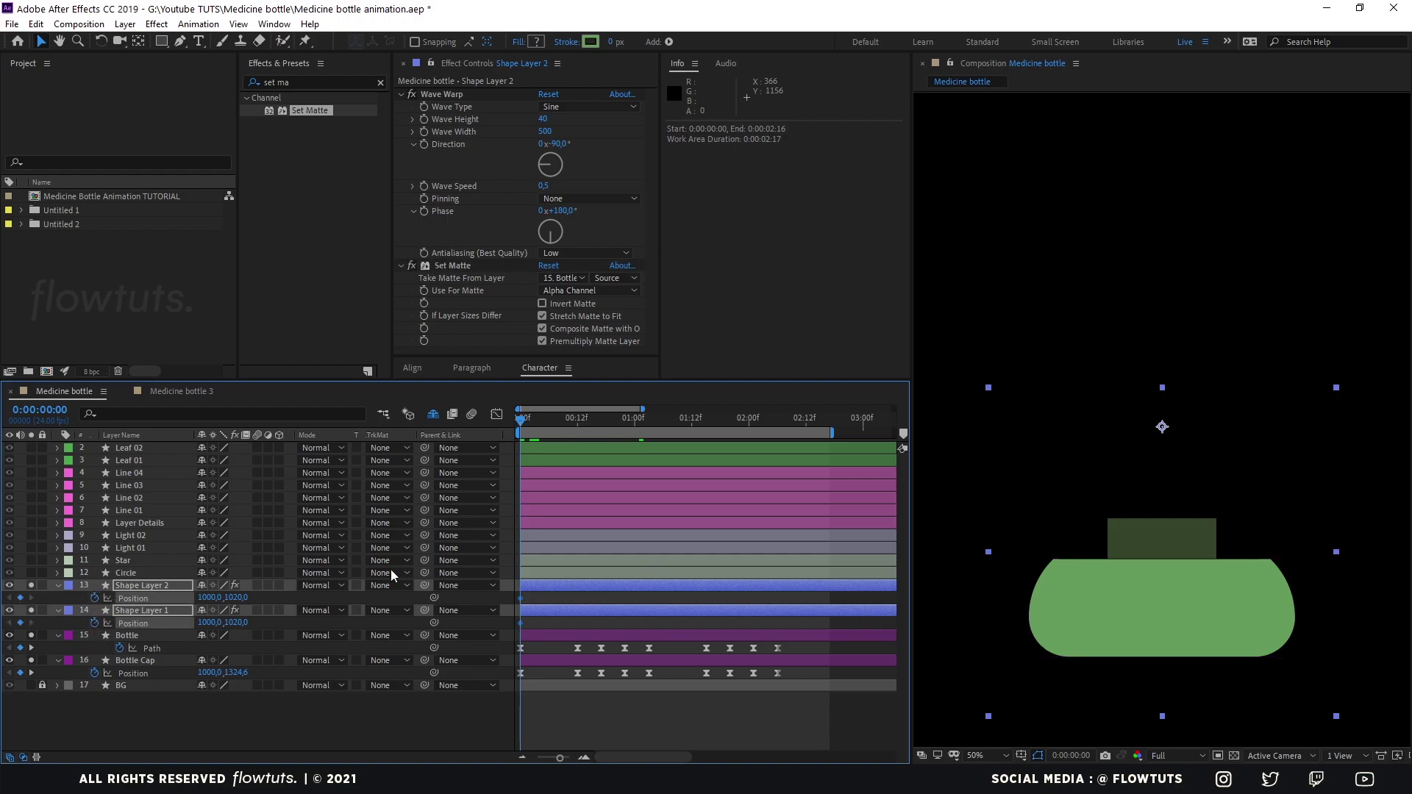
# Add further Position keyframes for both shape layers at 0:00:01:00 and 0:00:02:00, keeping the same position
pyautogui.click(634, 425)
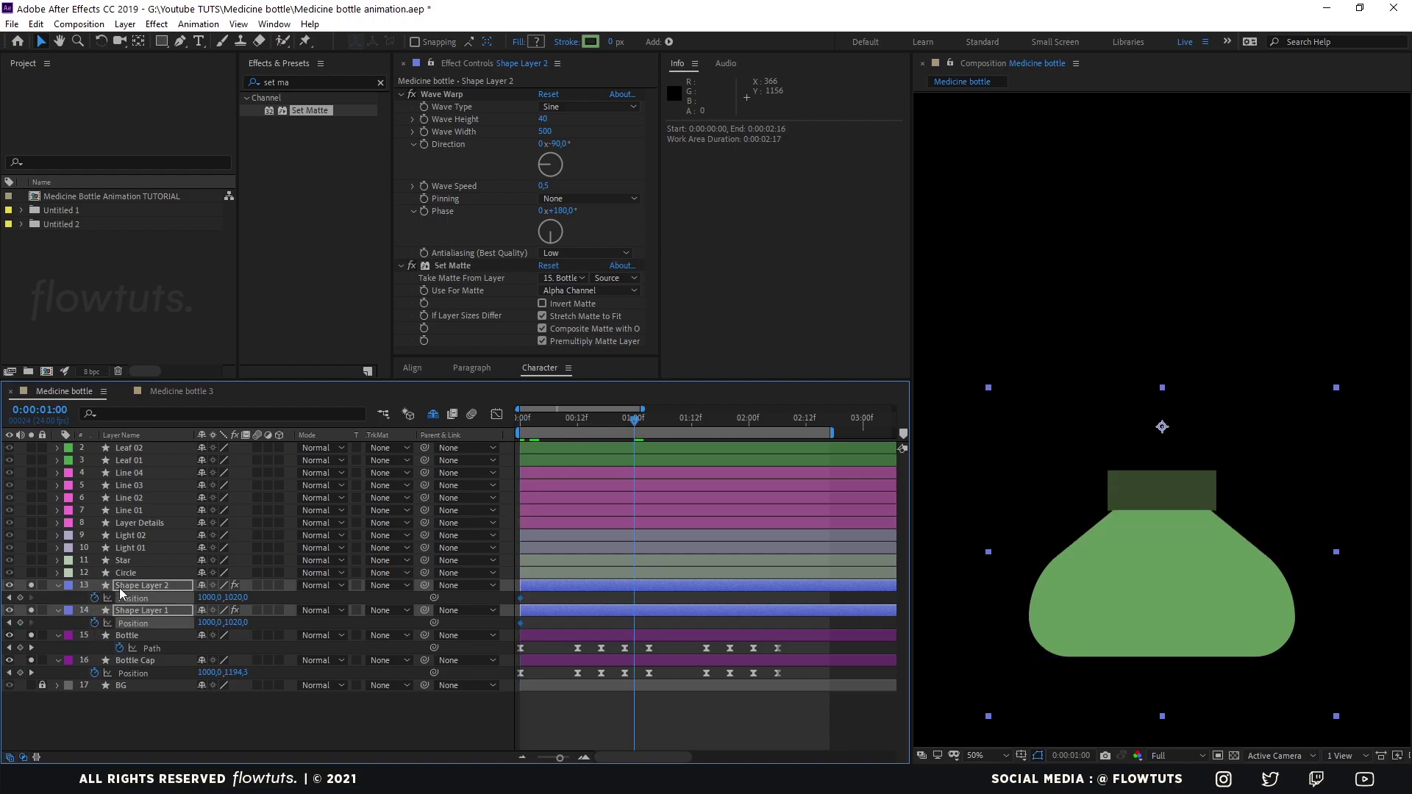
pyautogui.click(19, 623)
pyautogui.moveTo(632, 425)
pyautogui.mouseDown()
pyautogui.moveTo(518, 423)
pyautogui.moveTo(643, 426)
pyautogui.mouseUp()
pyautogui.click(750, 426)
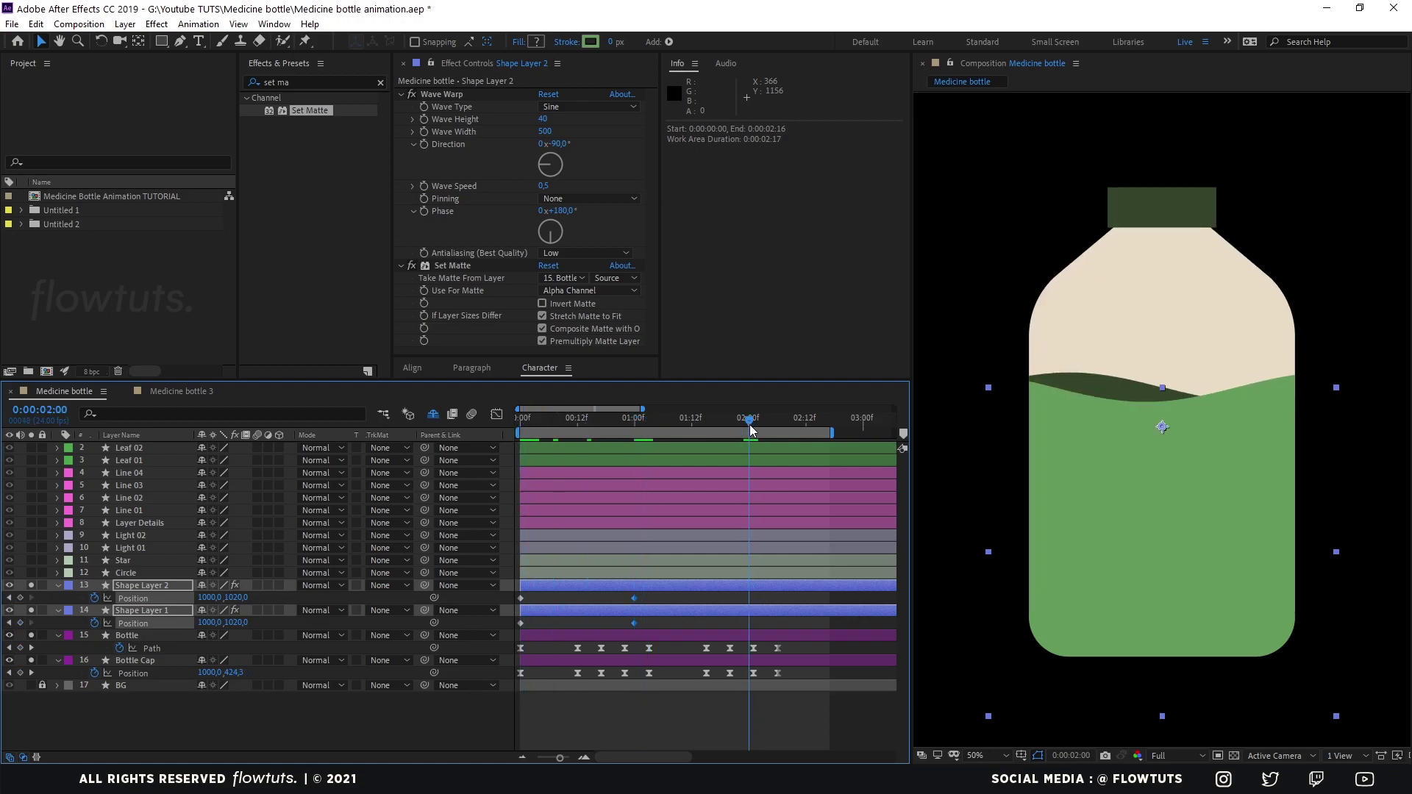
pyautogui.click(21, 598)
# At the first frame, set the Position of Shape Layer 1 and Shape Layer 2 to 1000, 1845
pyautogui.click(519, 426)
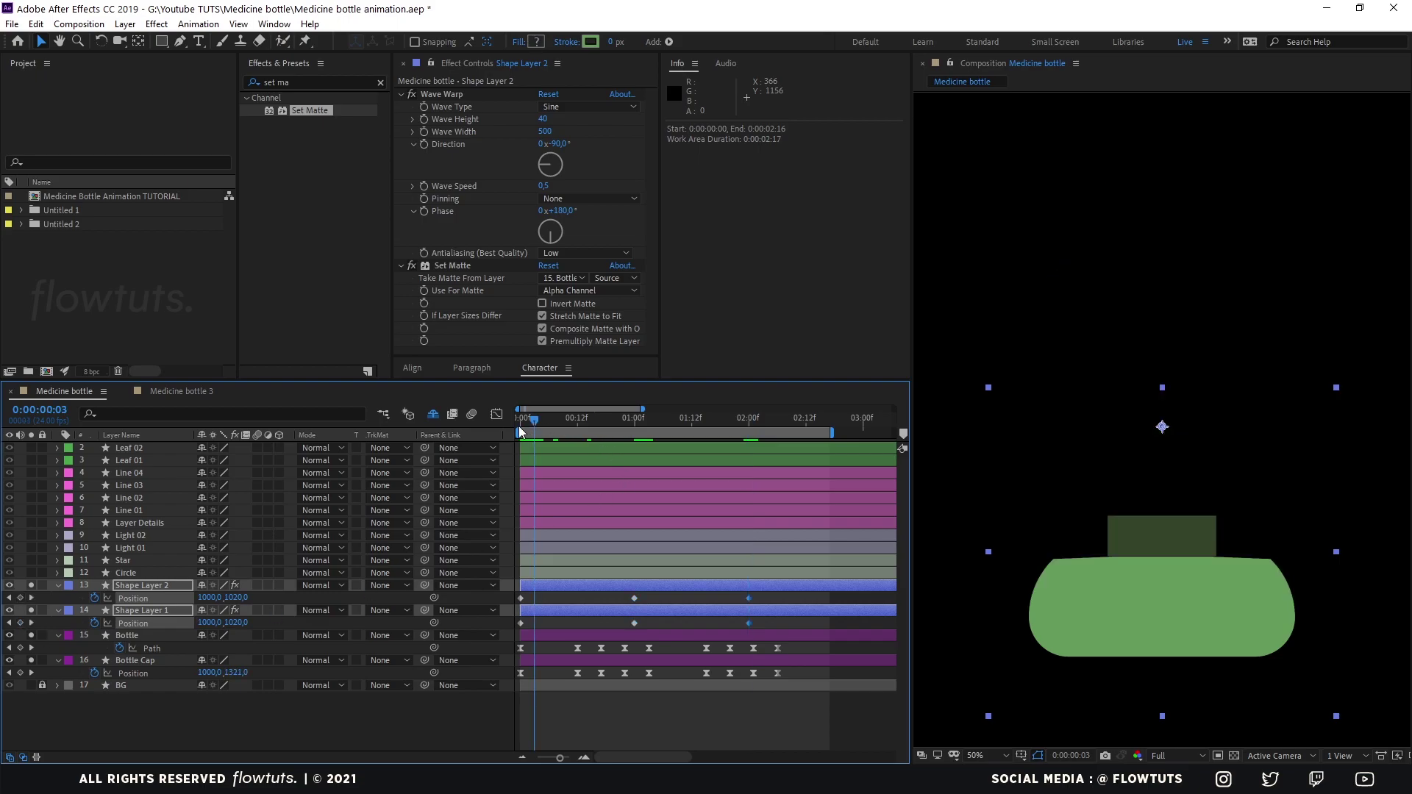
pyautogui.click(351, 748)
pyautogui.click(129, 588)
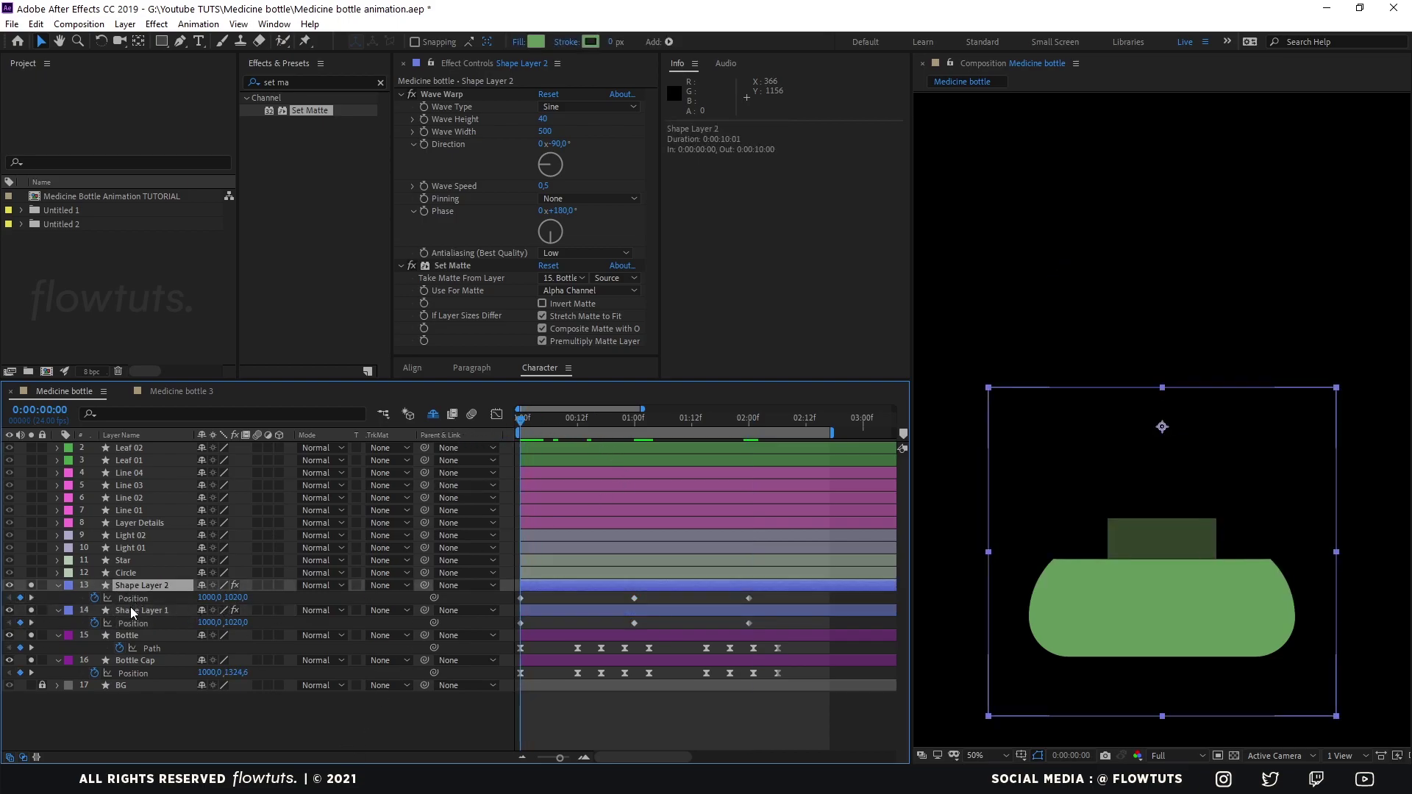
pyautogui.keyDown('shift'); pyautogui.click(170, 611); pyautogui.keyUp('shift')
pyautogui.moveTo(245, 600); pyautogui.dragTo(867, 579)
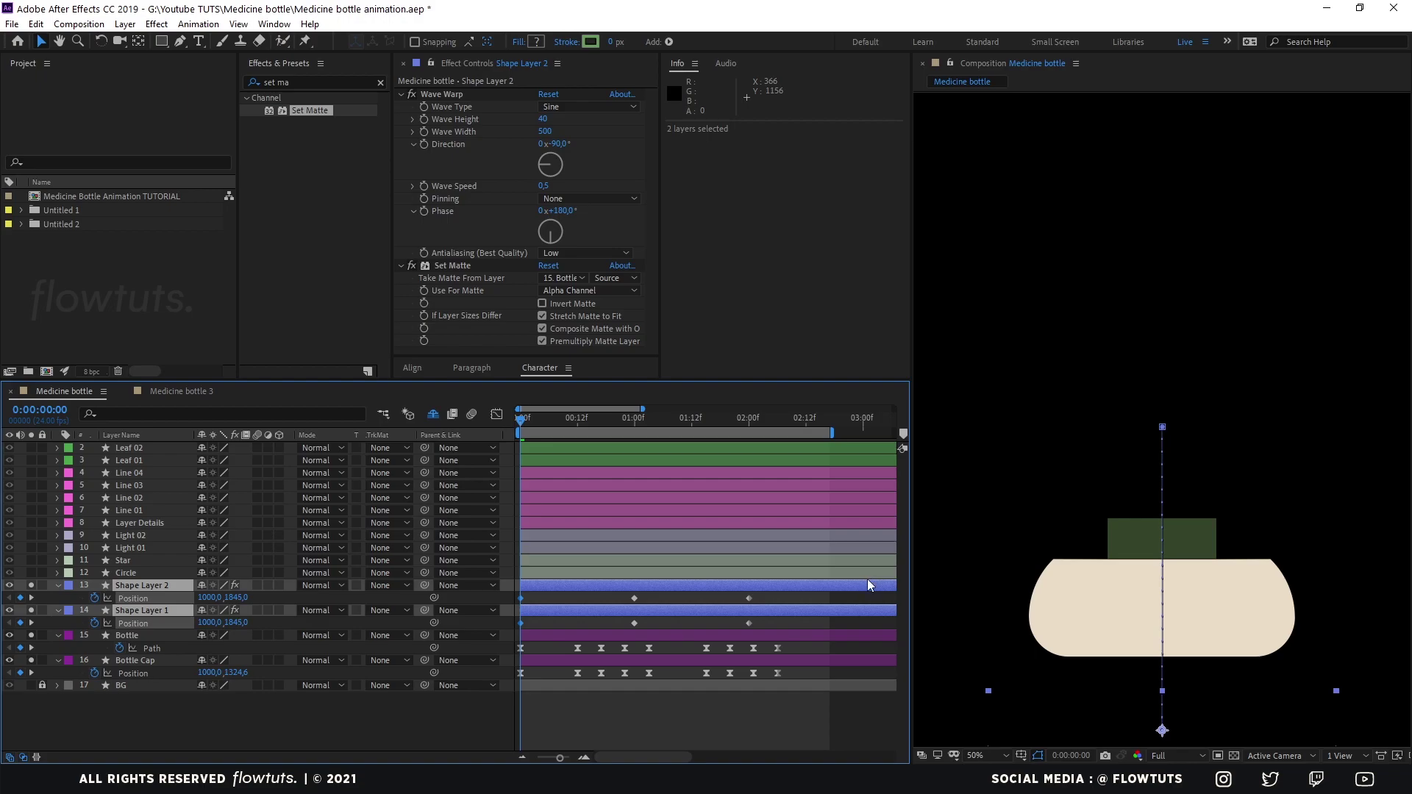
# At 0:00:01:00, set the Position of both shape layers to 1000, 1571
pyautogui.moveTo(589, 422); pyautogui.dragTo(632, 430)
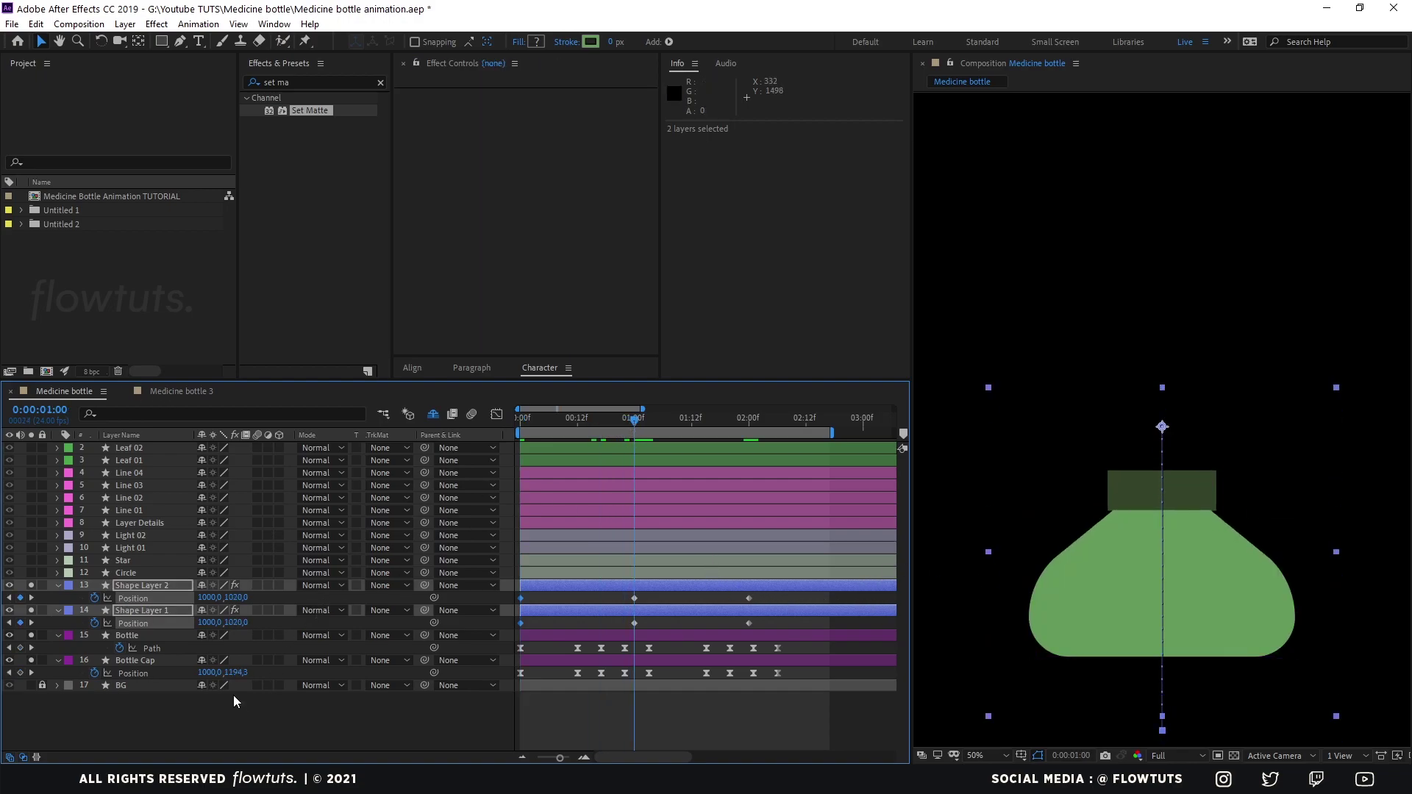
pyautogui.moveTo(237, 597); pyautogui.dragTo(638, 599)
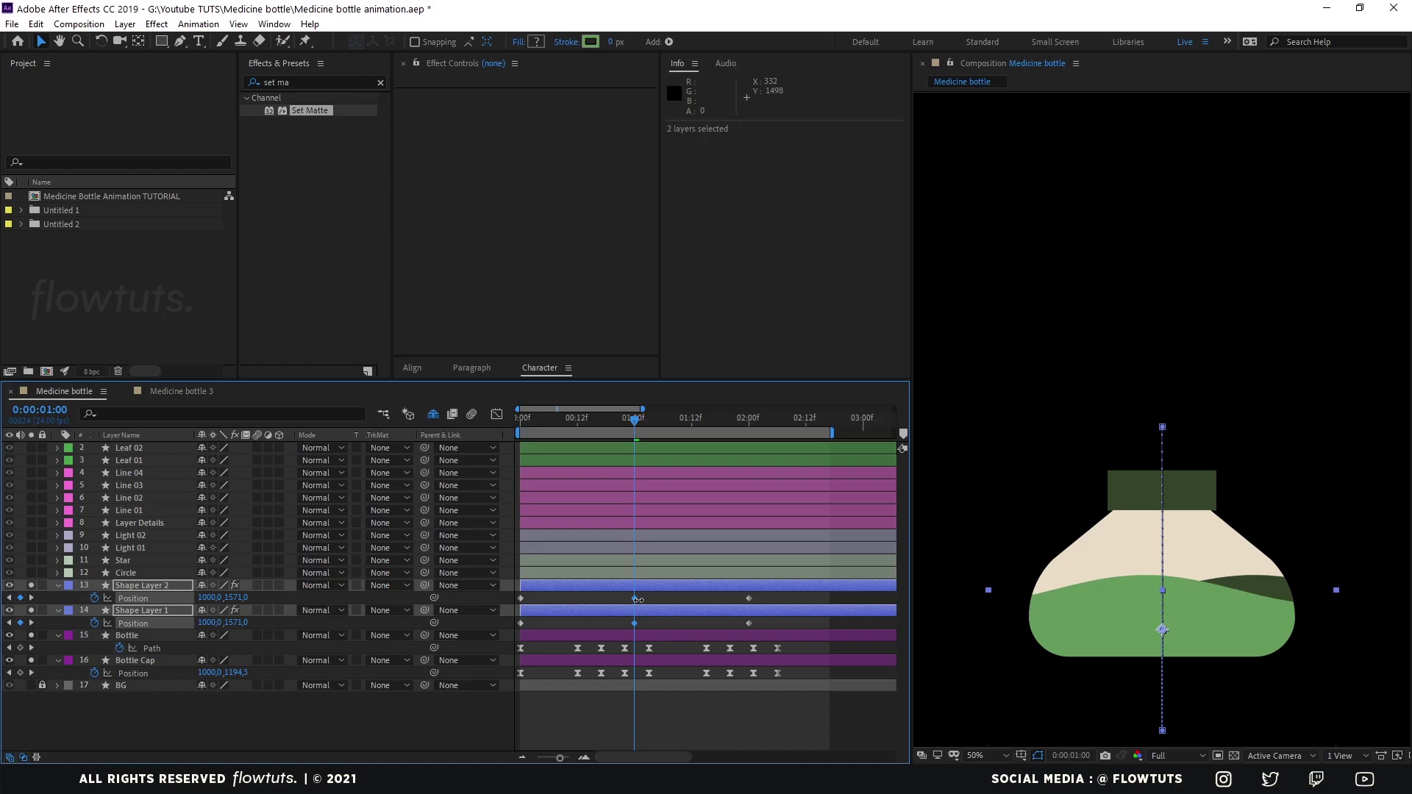
pyautogui.click(629, 695)
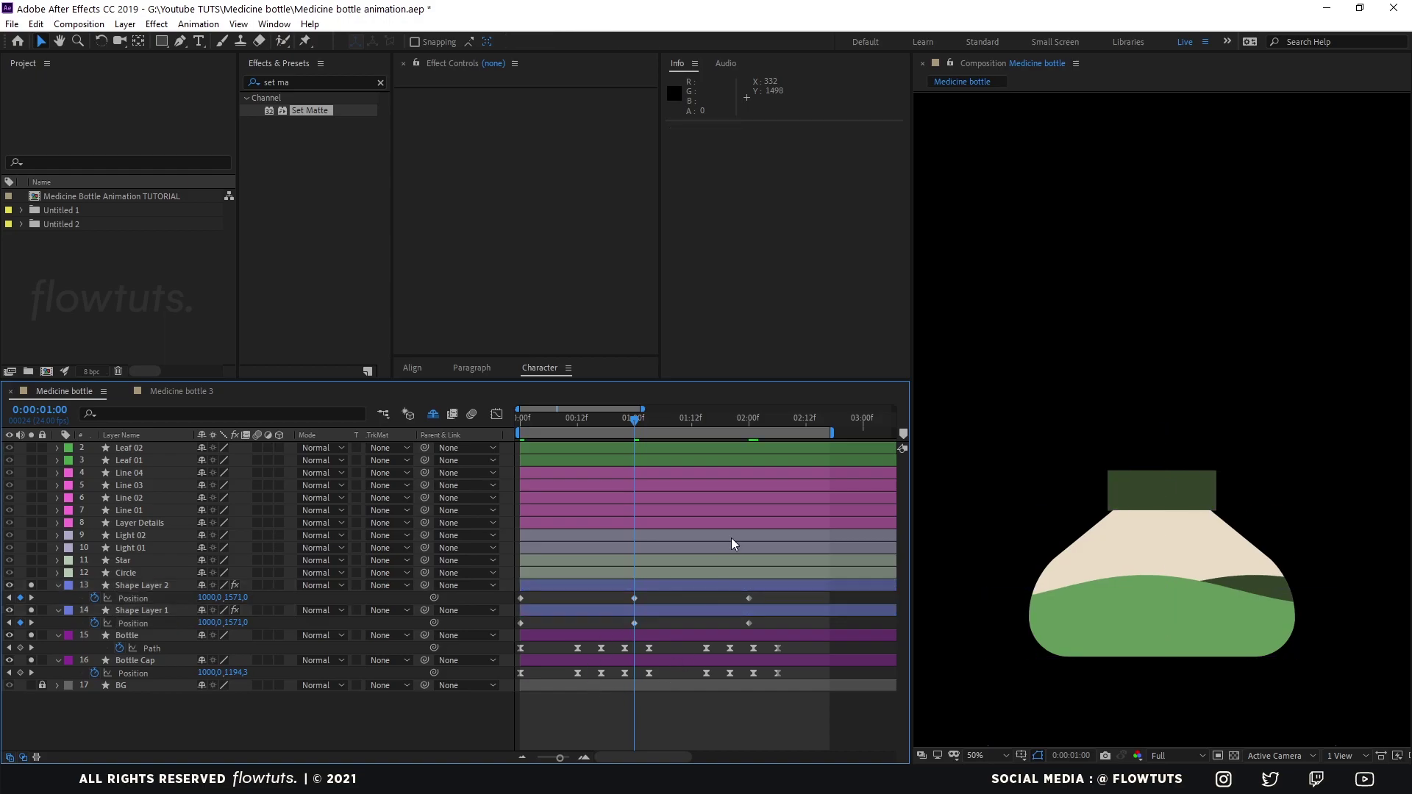
# Ease all Position keyframes of Shape Layer 1 and Shape Layer 2 and reshape their speed curves in the Graph Editor
pyautogui.moveTo(638, 422); pyautogui.dragTo(743, 440)
pyautogui.click(731, 599)
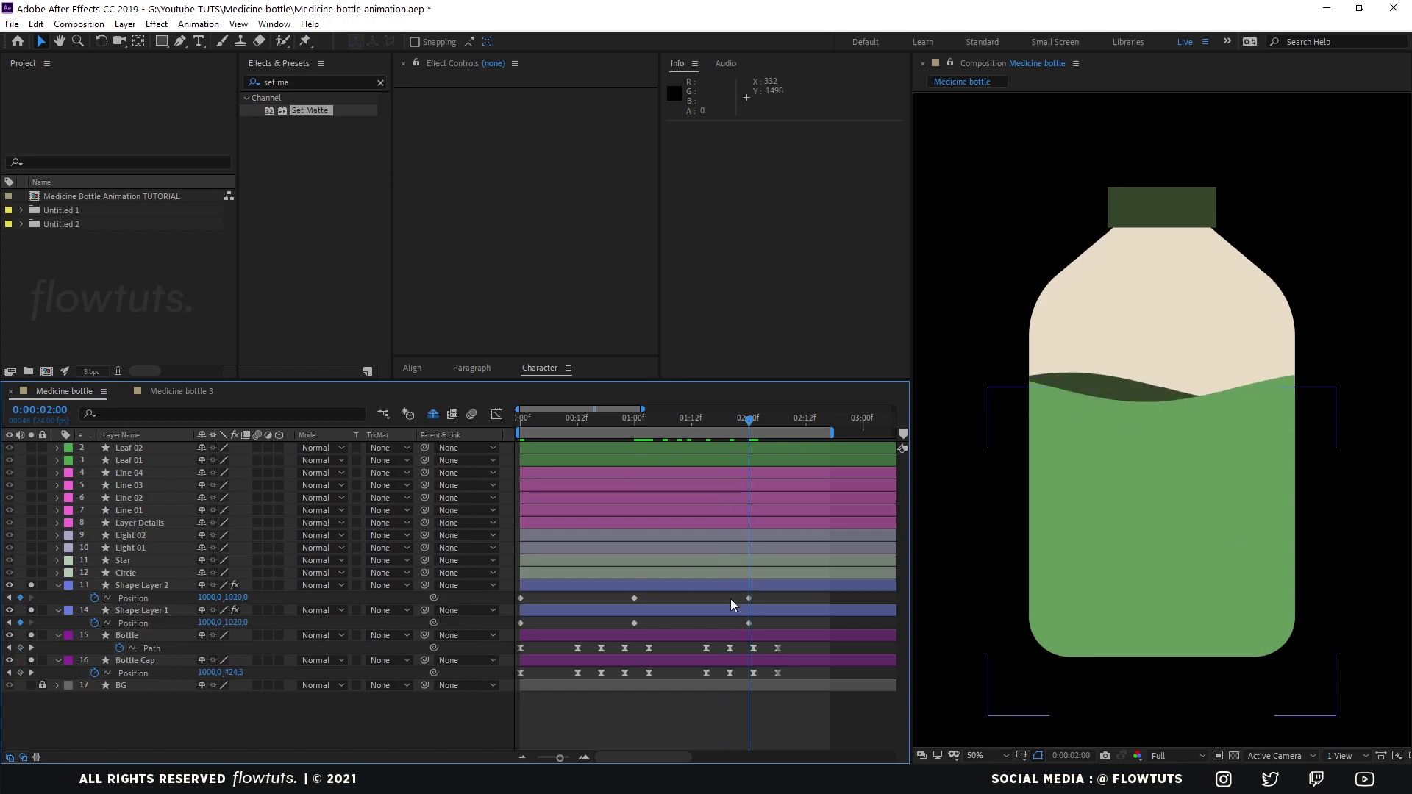
pyautogui.moveTo(767, 597); pyautogui.dragTo(491, 635)
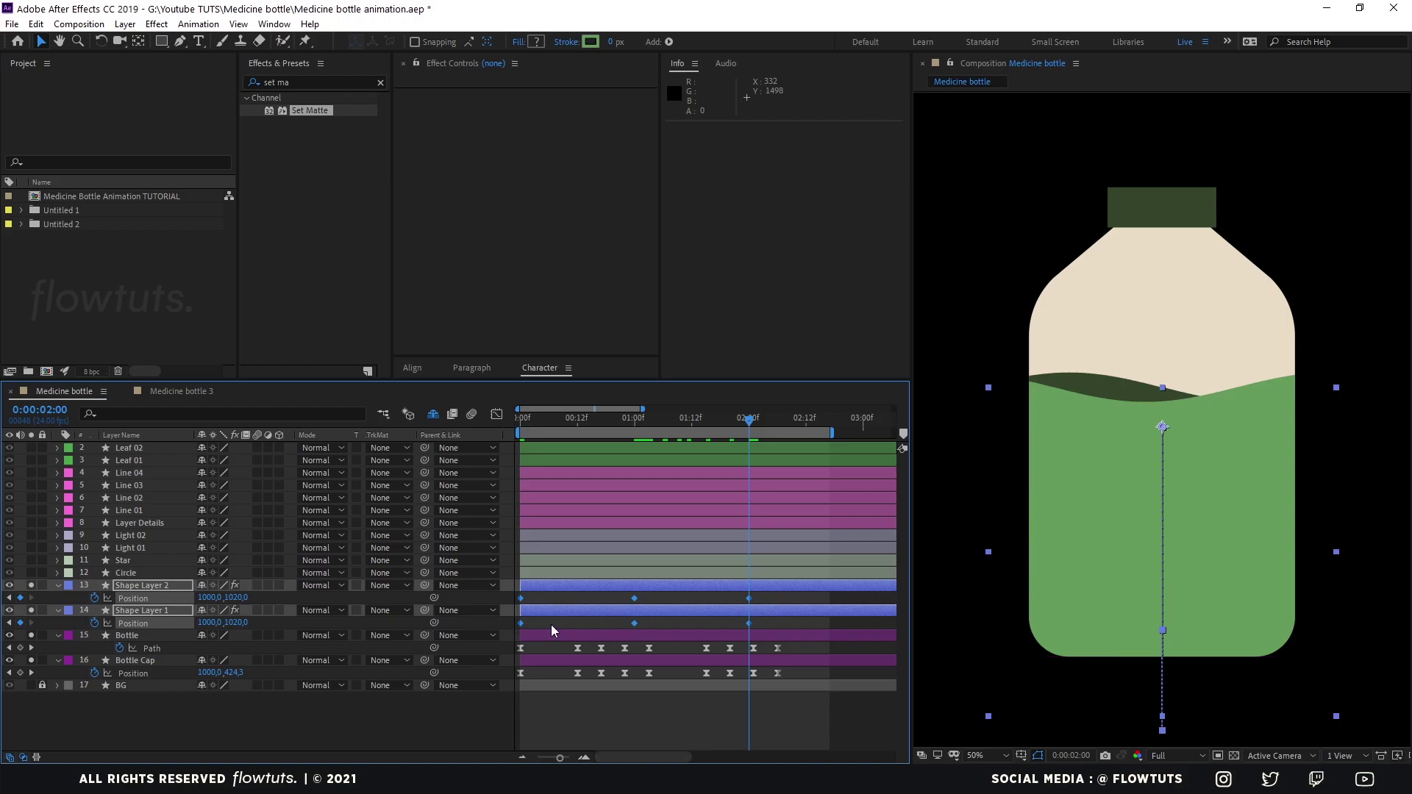
pyautogui.click(497, 415)
pyautogui.moveTo(679, 679); pyautogui.dragTo(664, 703)
pyautogui.click(540, 704)
pyautogui.moveTo(541, 704); pyautogui.dragTo(550, 704)
pyautogui.moveTo(792, 686); pyautogui.dragTo(715, 705)
pyautogui.moveTo(557, 690)
pyautogui.mouseDown()
pyautogui.moveTo(488, 718)
pyautogui.moveTo(558, 704)
pyautogui.mouseUp()
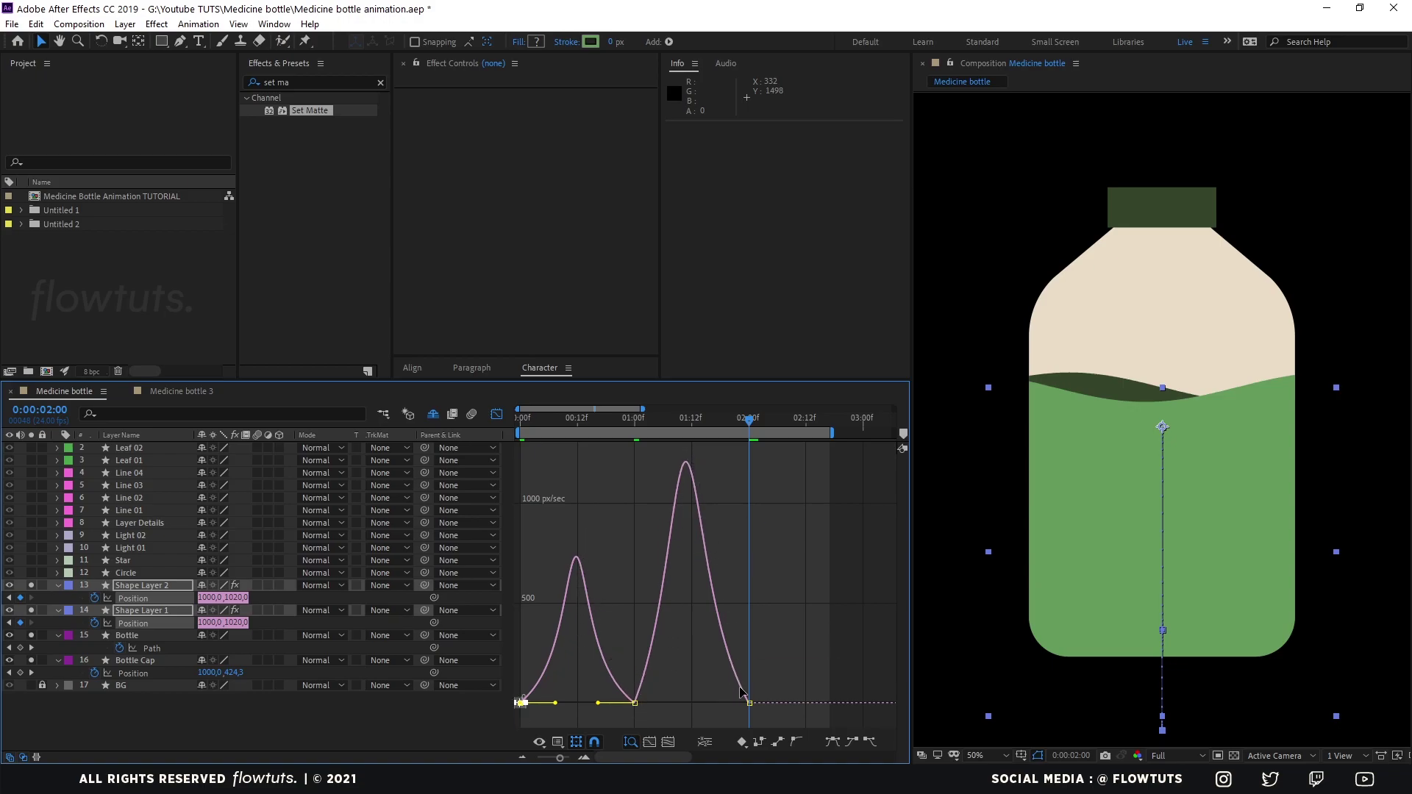
# Lengthen the outgoing ease of both shape layers' 0:00:01:00 Position keyframes and preview the liquid animation from the first frame
pyautogui.click(635, 703)
pyautogui.moveTo(661, 706); pyautogui.dragTo(667, 704)
pyautogui.press('Home')
pyautogui.click(497, 414)
pyautogui.press('space')
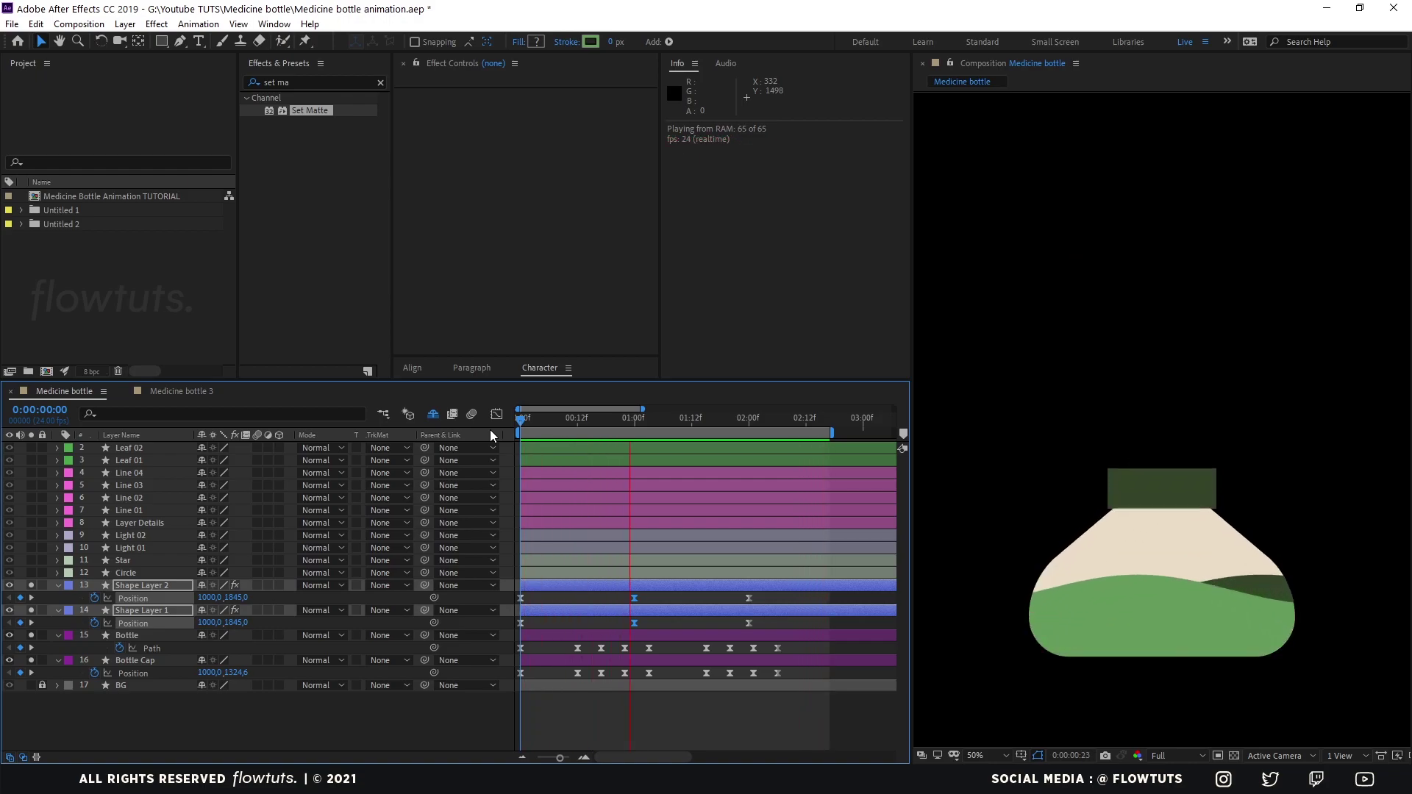
pyautogui.press('space')
# Turn off solo for the bottle, cap and liquid layers so every layer shows, with the time at 0:00:01:16
pyautogui.moveTo(522, 418); pyautogui.dragTo(660, 426)
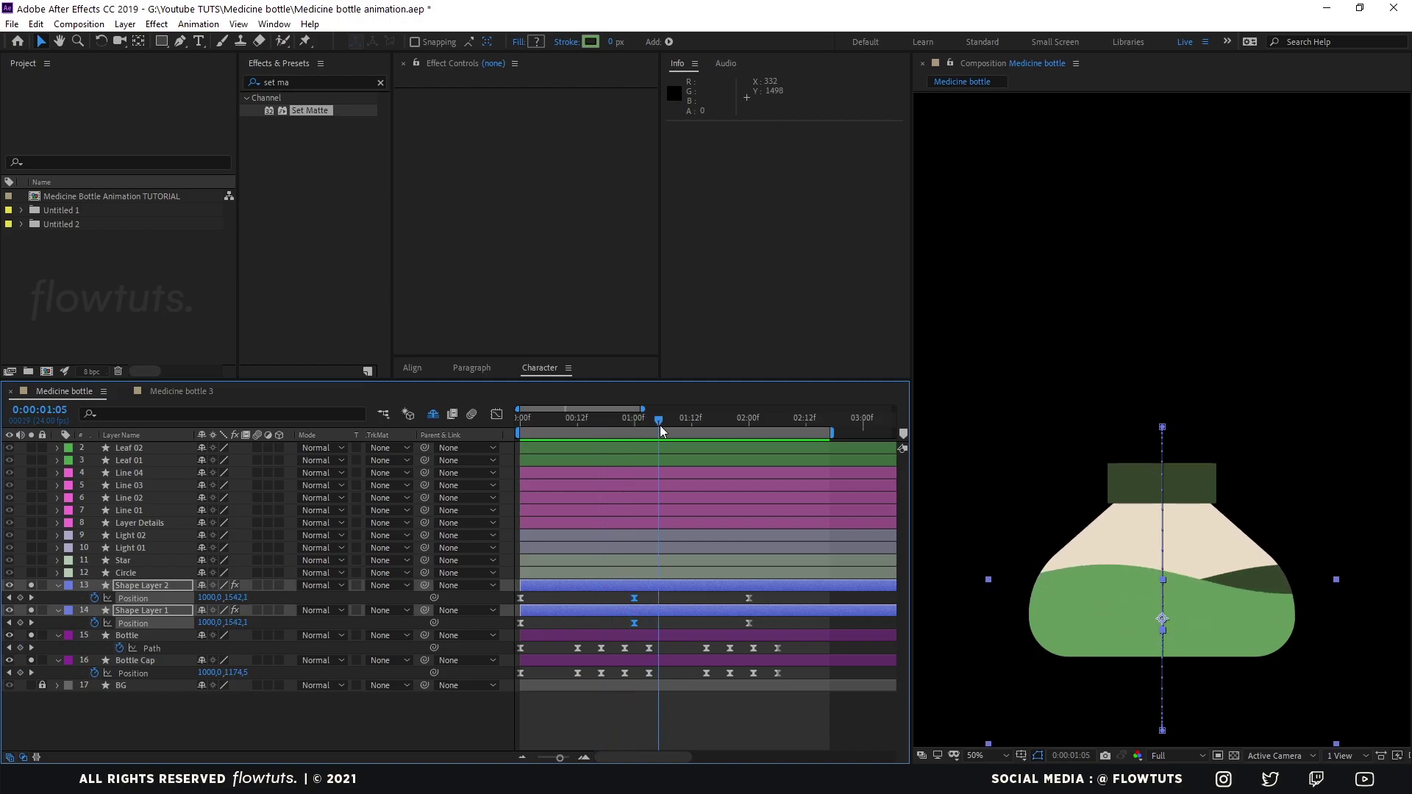
pyautogui.click(137, 572)
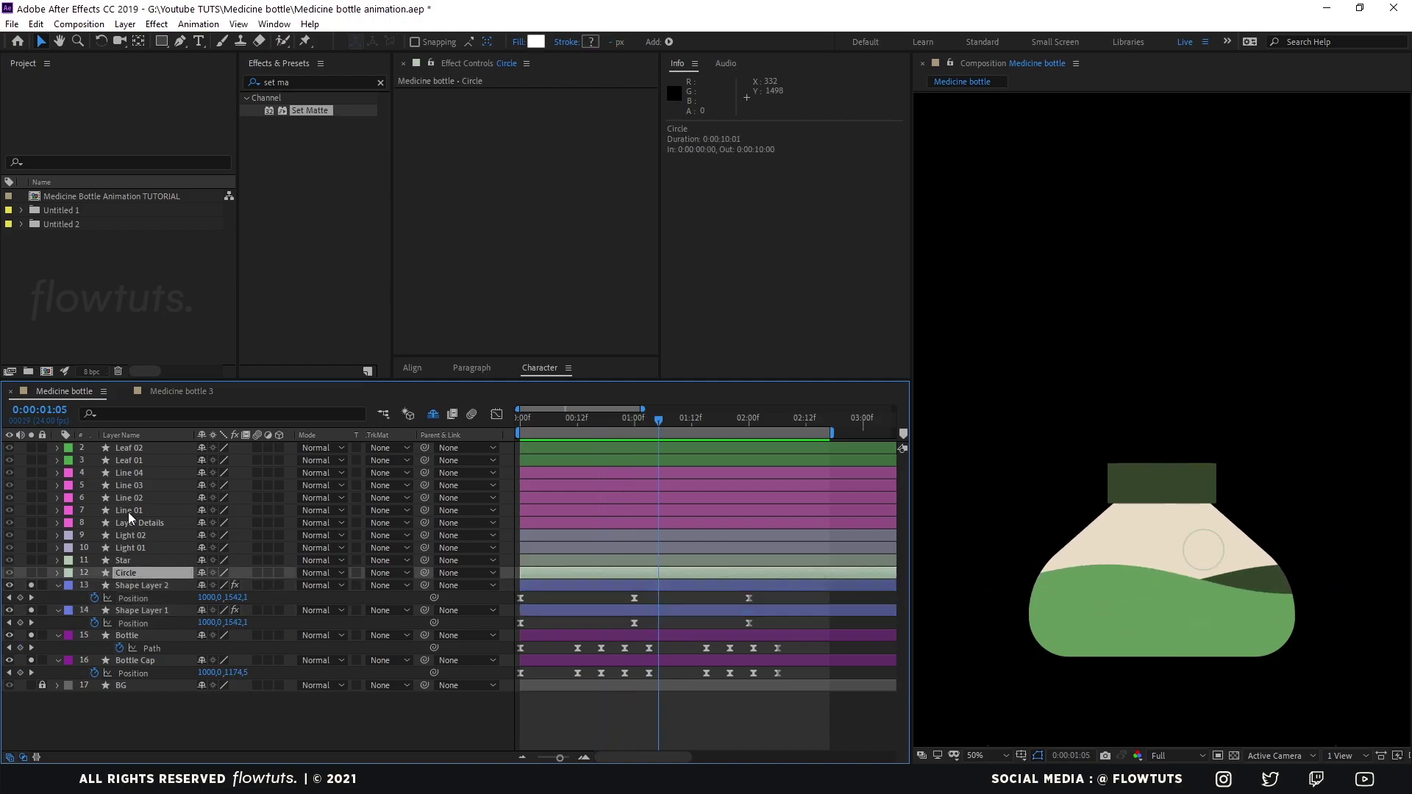
pyautogui.moveTo(728, 420); pyautogui.dragTo(710, 421)
pyautogui.moveTo(33, 575); pyautogui.dragTo(38, 505)
pyautogui.moveTo(33, 450); pyautogui.dragTo(31, 663)
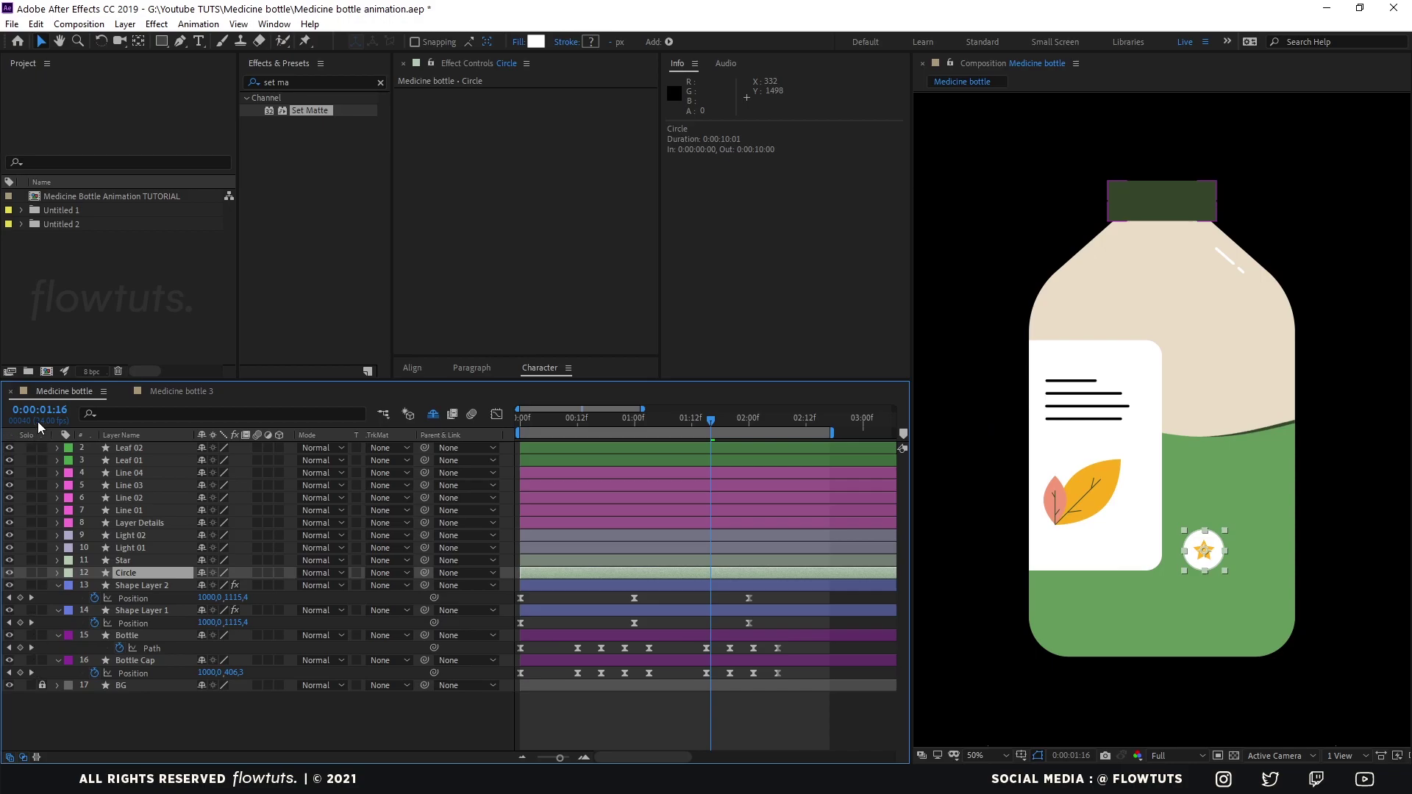
# Add a new null object to the Medicine bottle composition
pyautogui.click(152, 699)
pyautogui.rightClick(289, 726)
pyautogui.moveTo(399, 569)
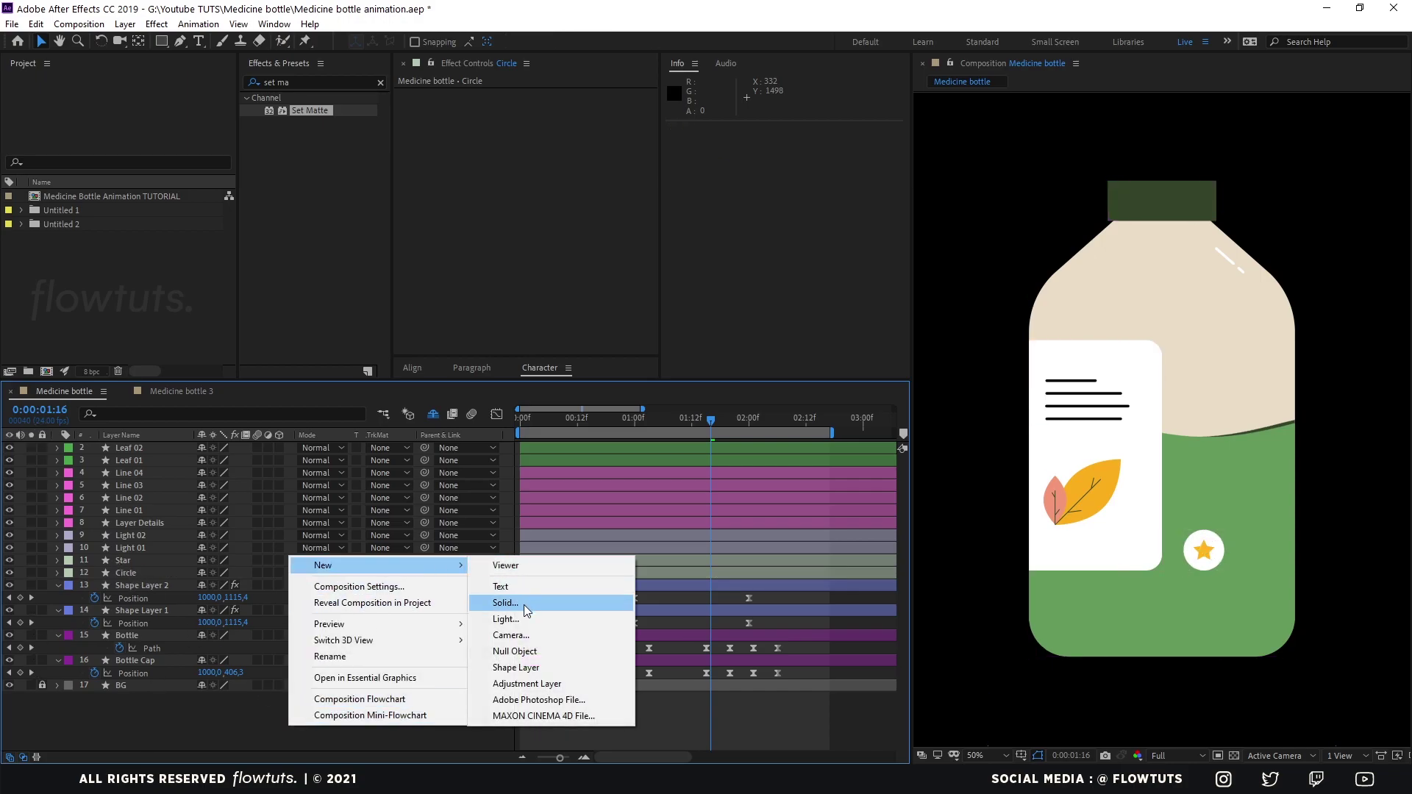
pyautogui.rightClick(233, 726)
pyautogui.moveTo(383, 565)
pyautogui.click(487, 659)
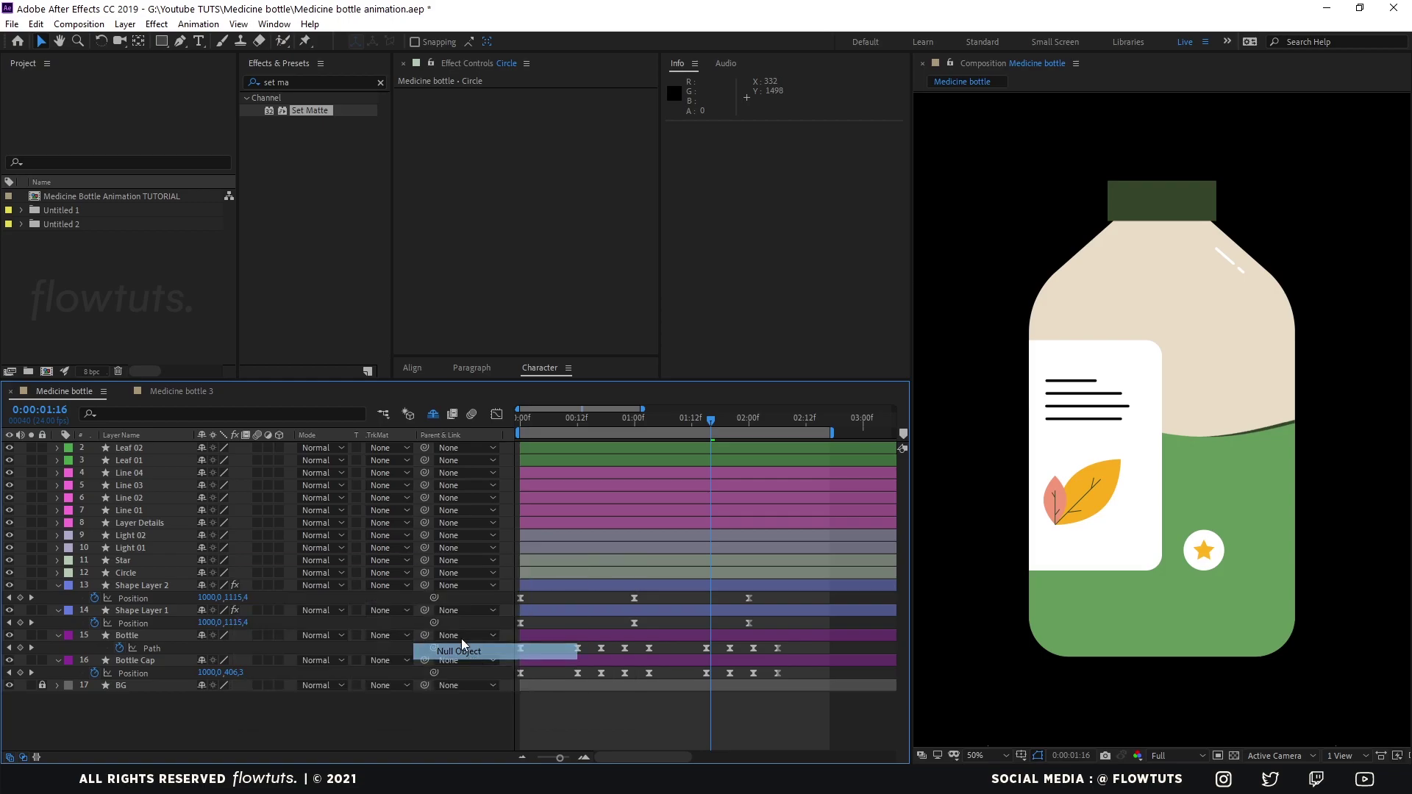
# Parent the layers from Leaf 02 through Circle to the null object
pyautogui.click(139, 460)
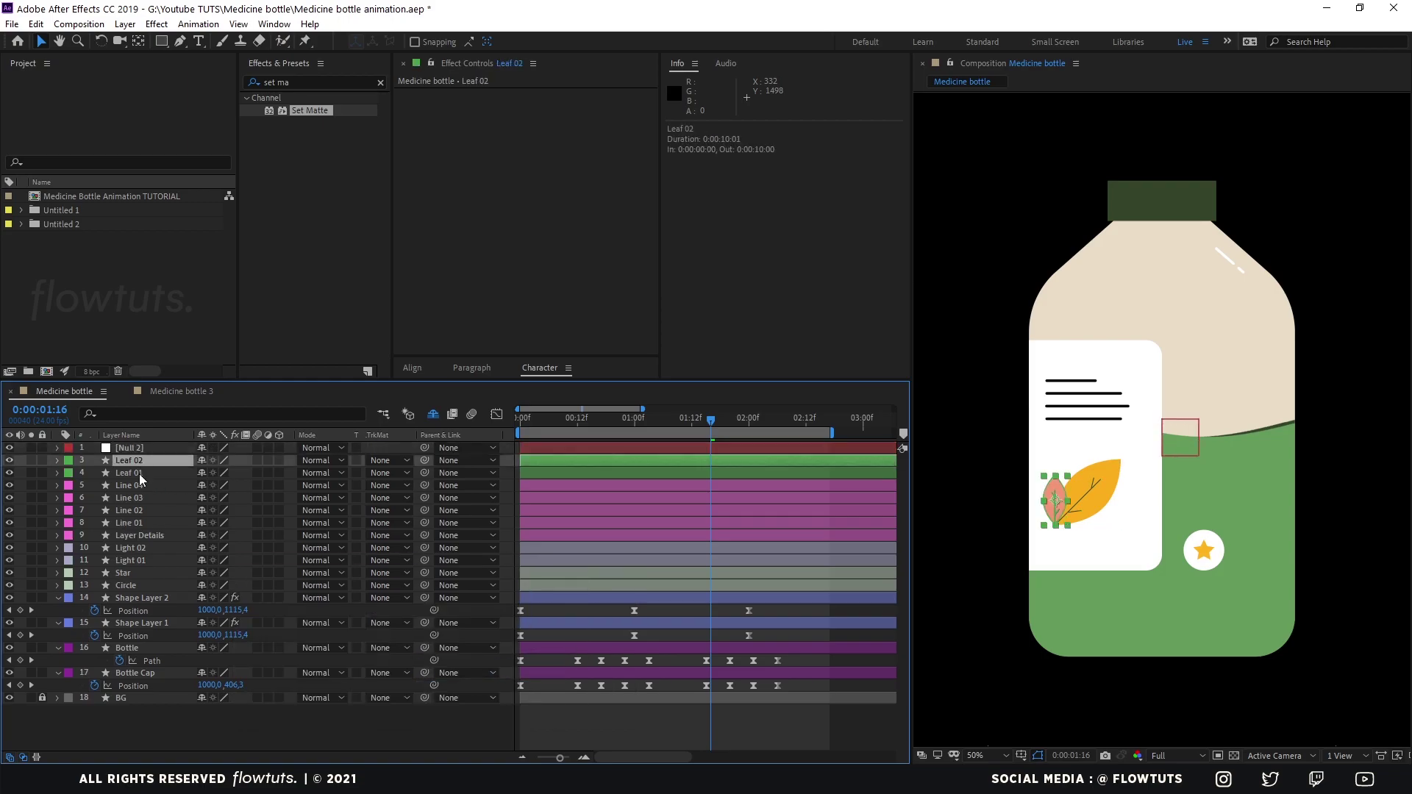
pyautogui.keyDown('shift'); pyautogui.click(126, 586); pyautogui.keyUp('shift')
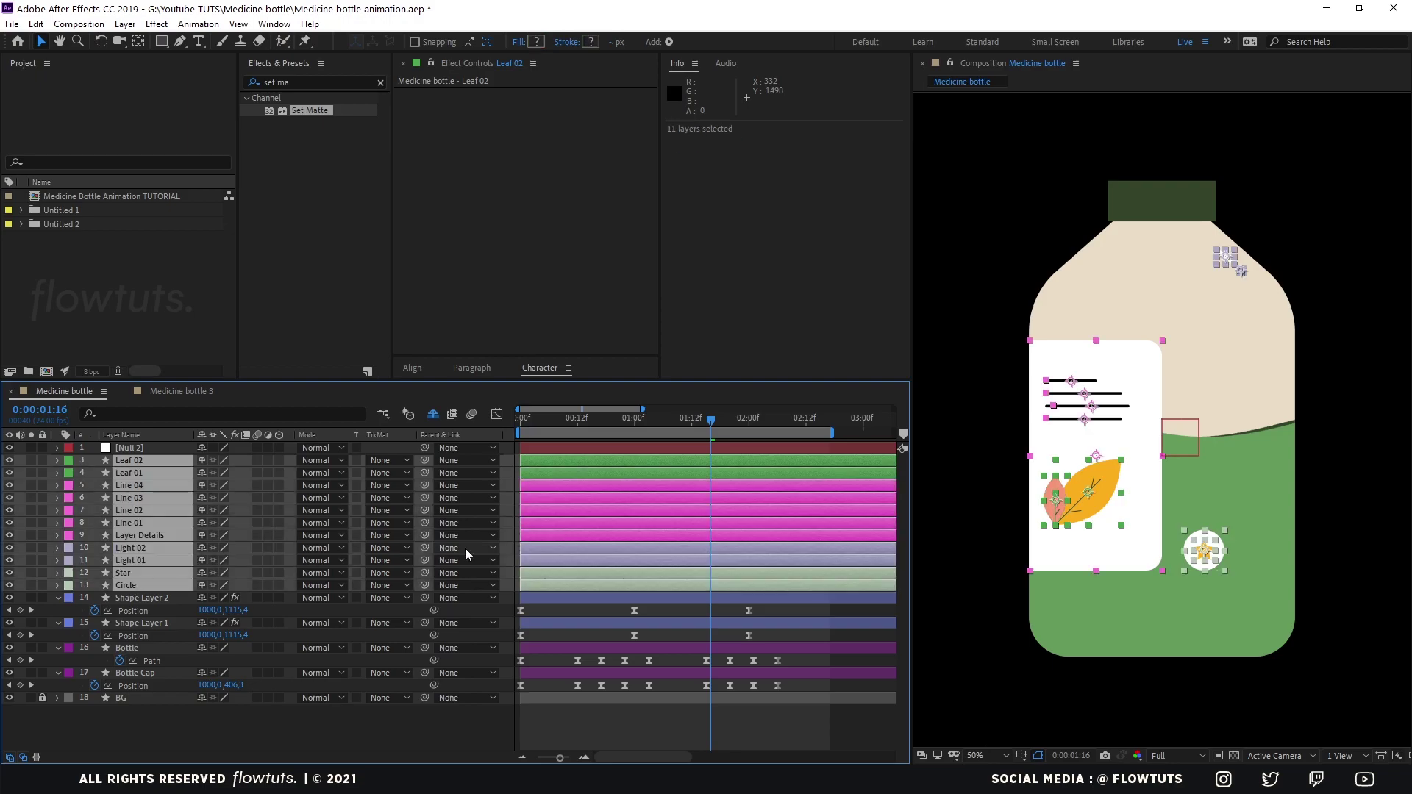
pyautogui.moveTo(424, 461); pyautogui.dragTo(139, 450)
# Add Position keyframes to the null object at 0:00:01:00 and 0:00:02:00
pyautogui.click(140, 449)
pyautogui.press('y')
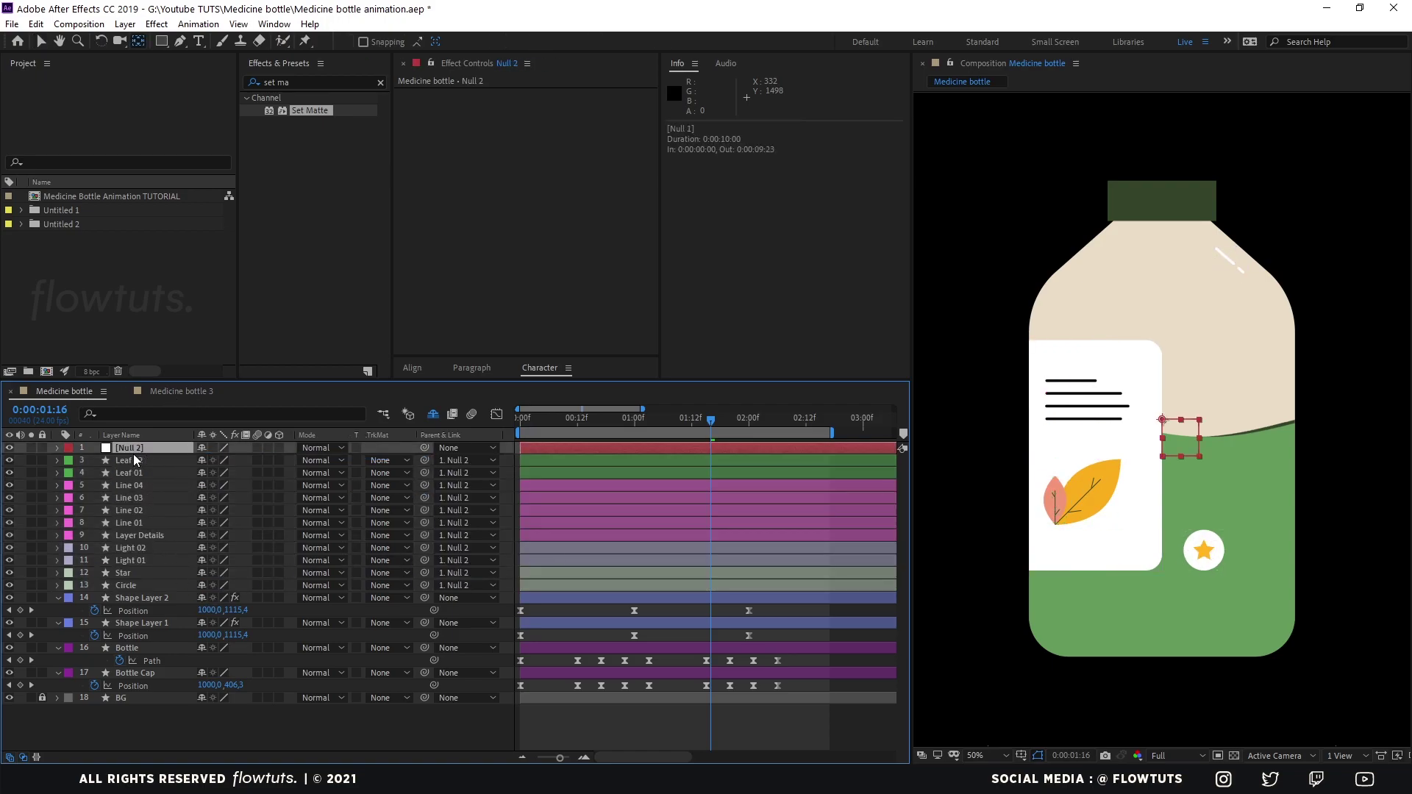
pyautogui.press('p')
pyautogui.click(634, 425)
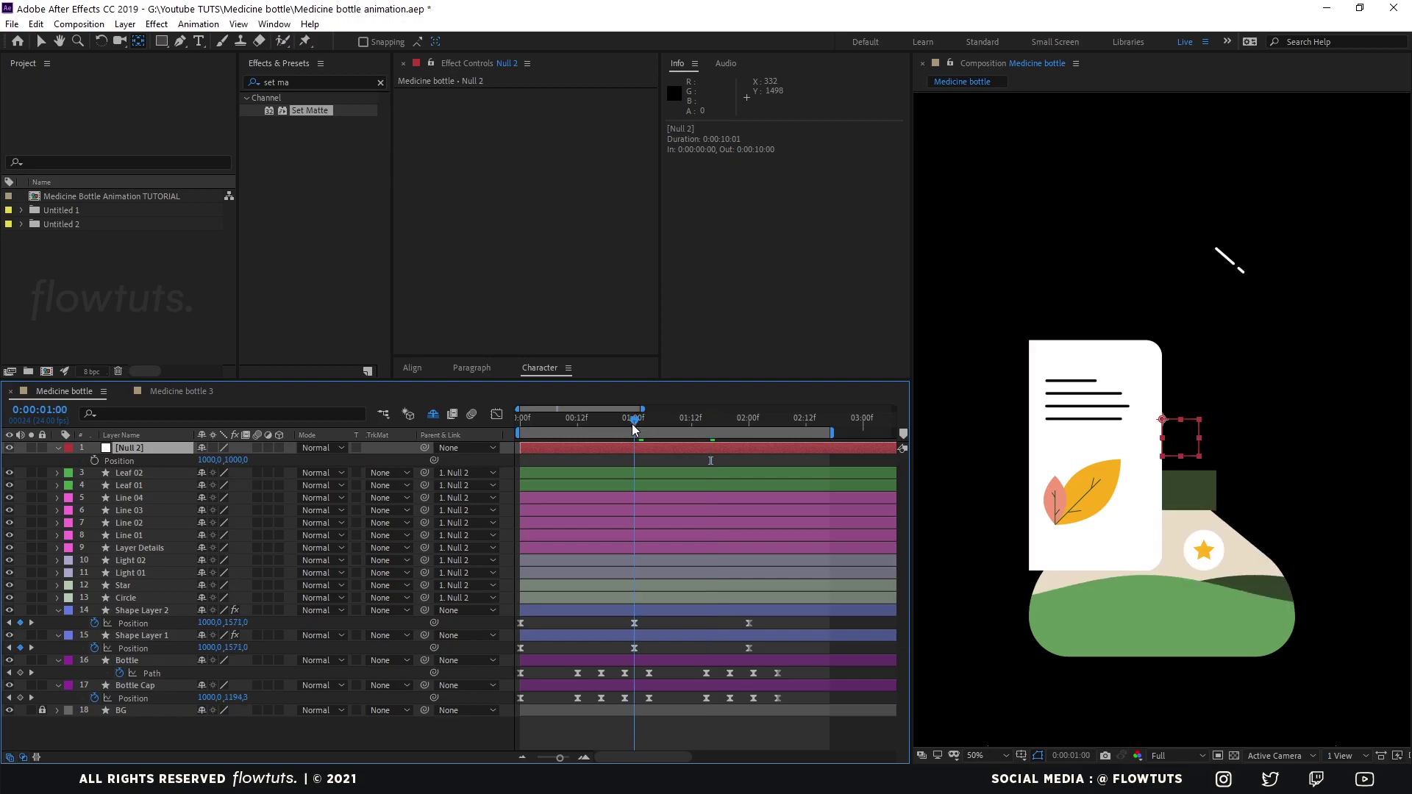
pyautogui.click(95, 461)
pyautogui.moveTo(681, 418); pyautogui.dragTo(744, 431)
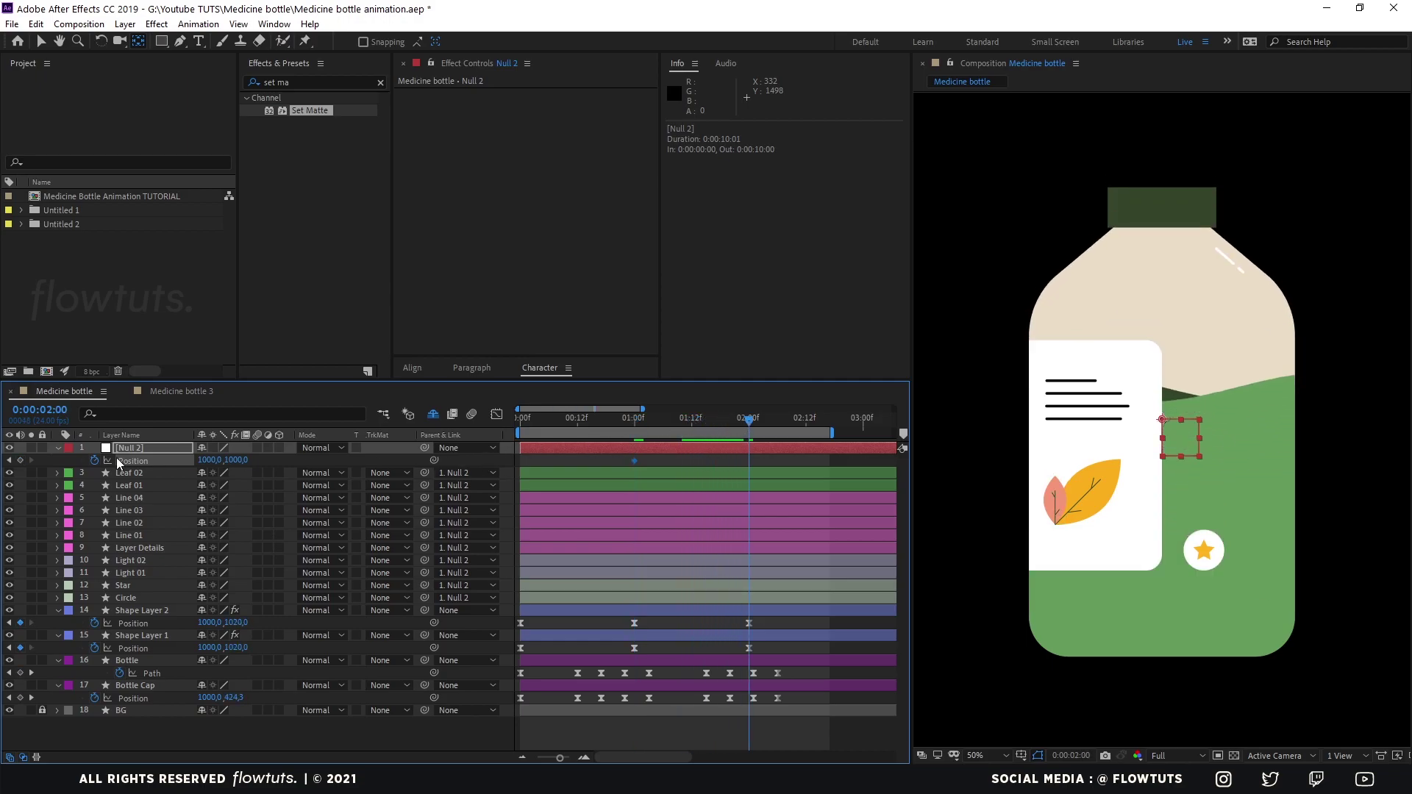
# At 0:00:01:00, set the null object's Position to 369, 1000
pyautogui.moveTo(651, 417)
pyautogui.mouseDown()
pyautogui.moveTo(744, 427)
pyautogui.moveTo(632, 430)
pyautogui.mouseUp()
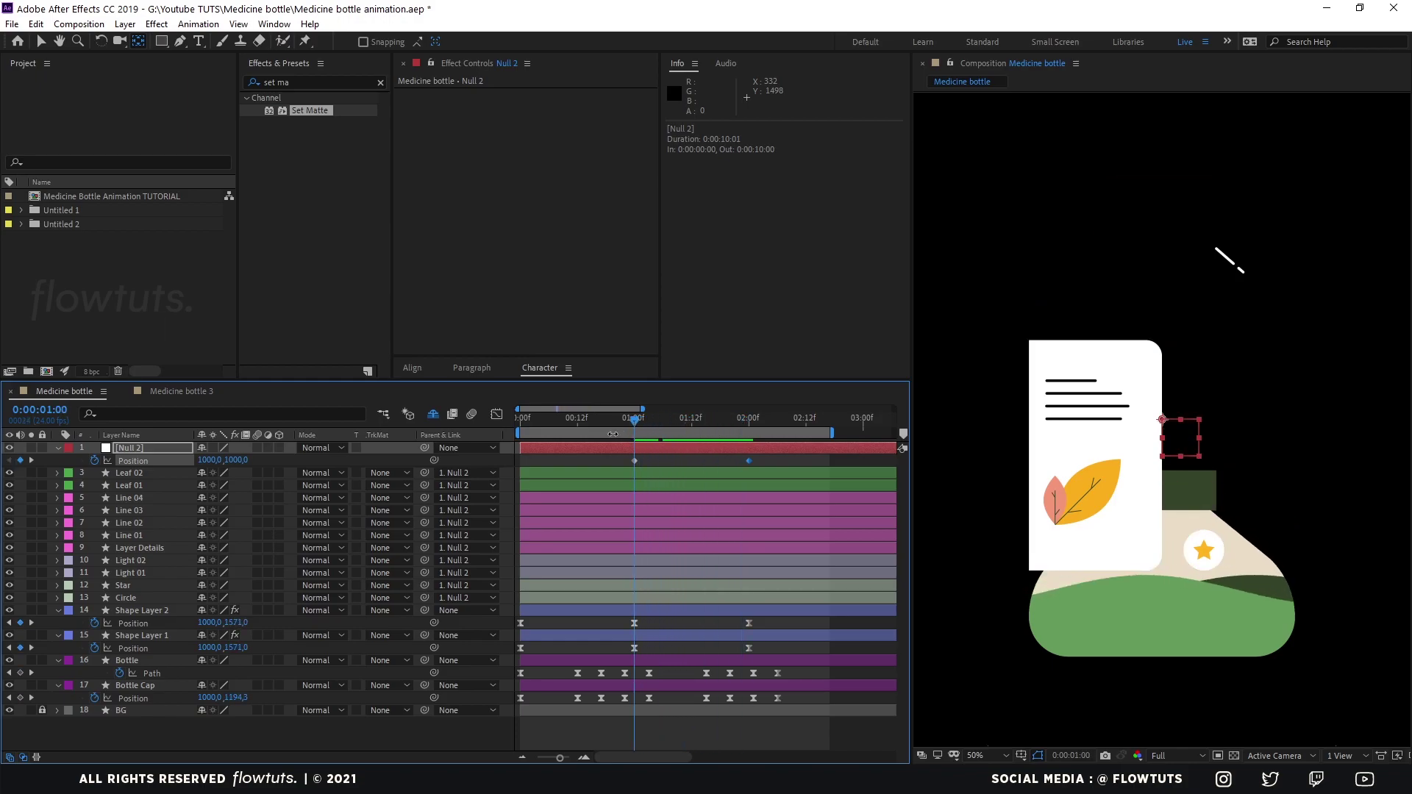
pyautogui.moveTo(217, 462); pyautogui.dragTo(51, 461)
pyautogui.moveTo(207, 461); pyautogui.dragTo(98, 478)
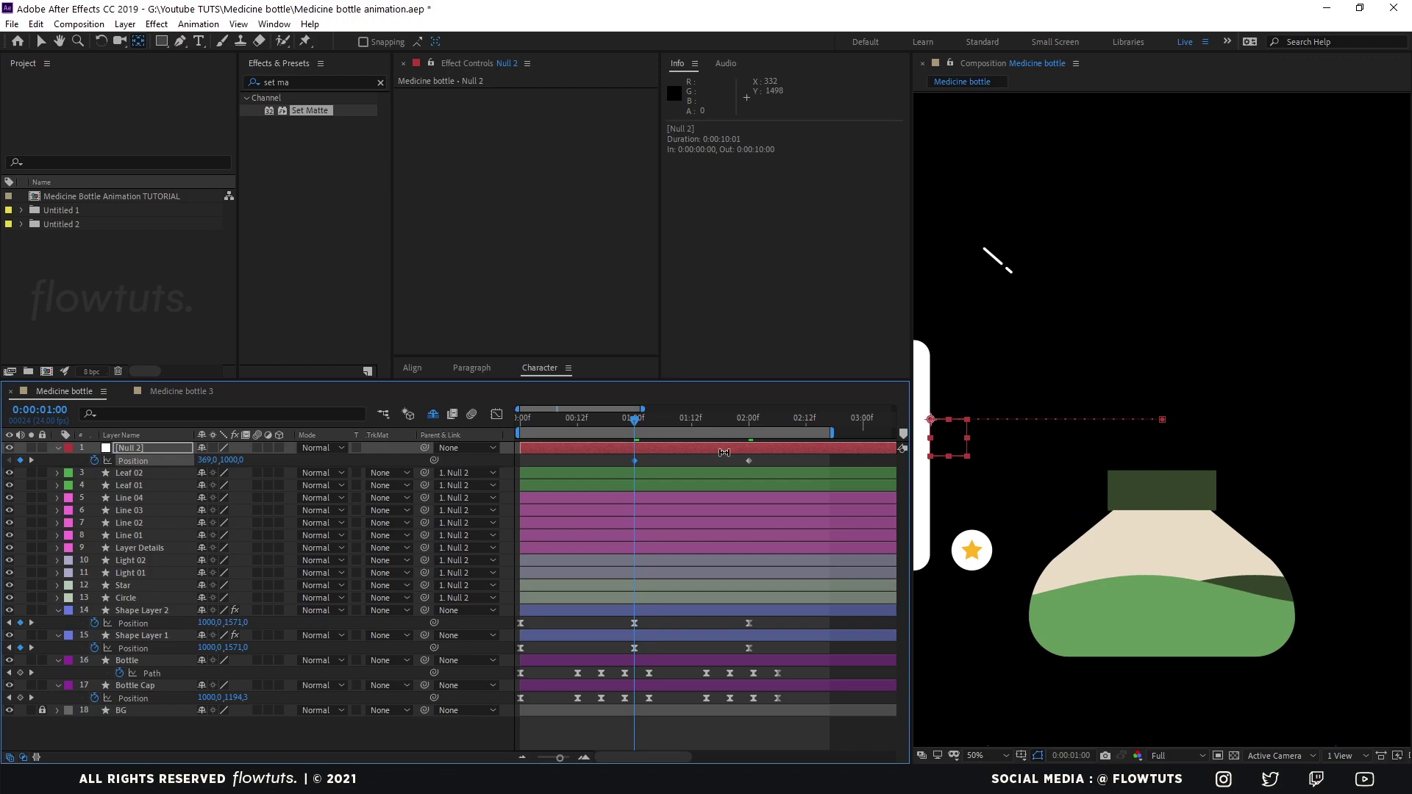
# Ease the null's Position keyframes, shape the speed curve with a sharp early peak, and preview the label sliding in
pyautogui.click(496, 414)
pyautogui.moveTo(730, 709); pyautogui.dragTo(704, 709)
pyautogui.press('space')
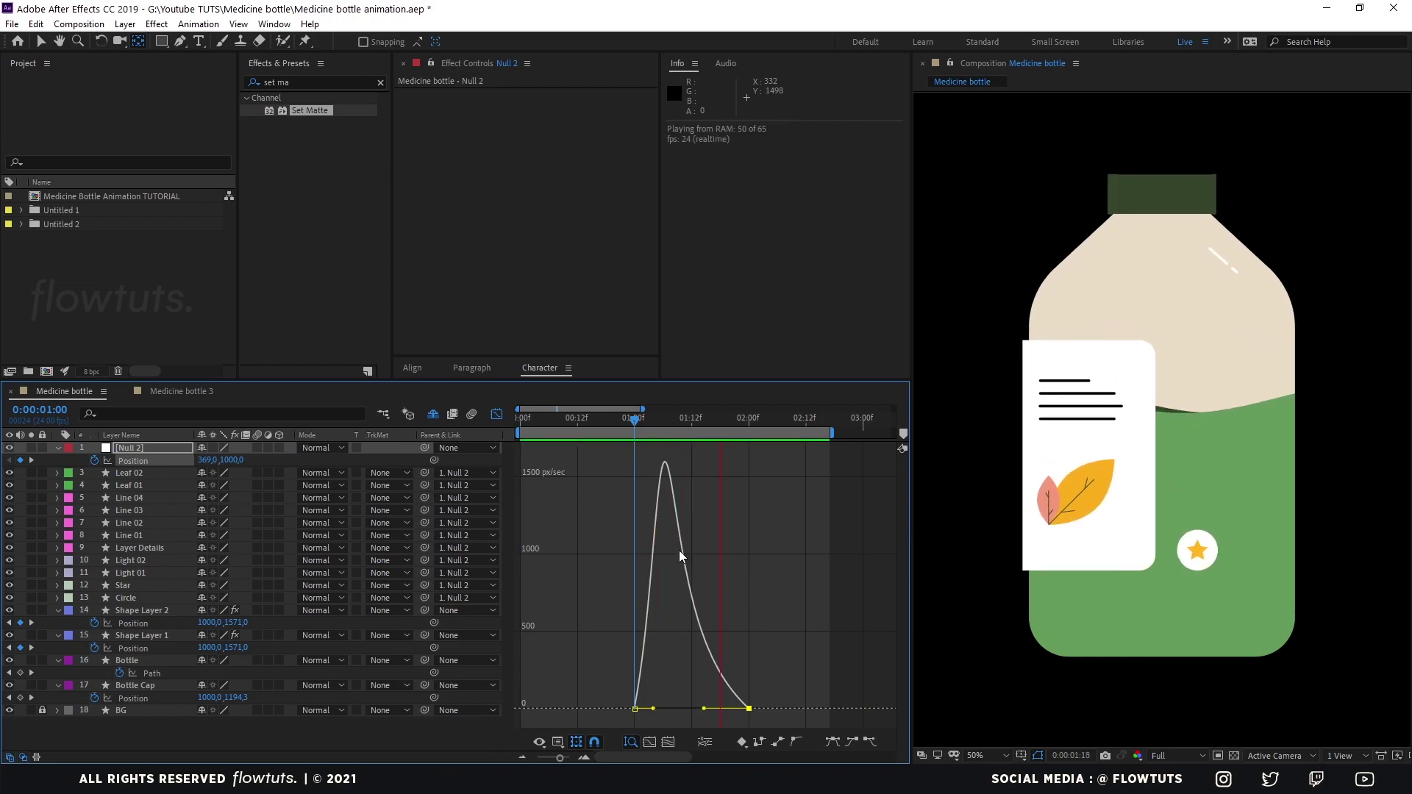
pyautogui.press('space')
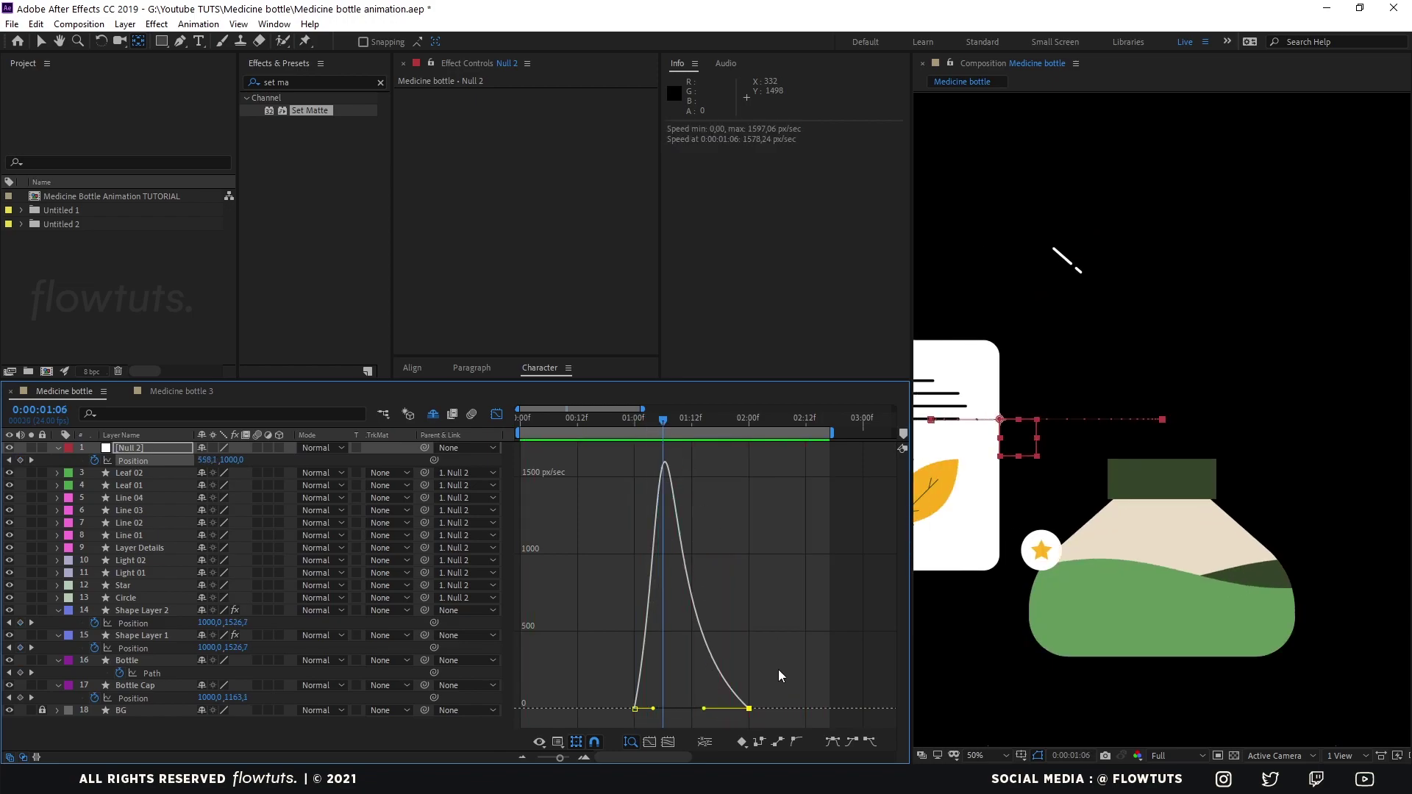
pyautogui.moveTo(704, 709); pyautogui.dragTo(652, 709)
pyautogui.click(653, 709)
pyautogui.click(648, 418)
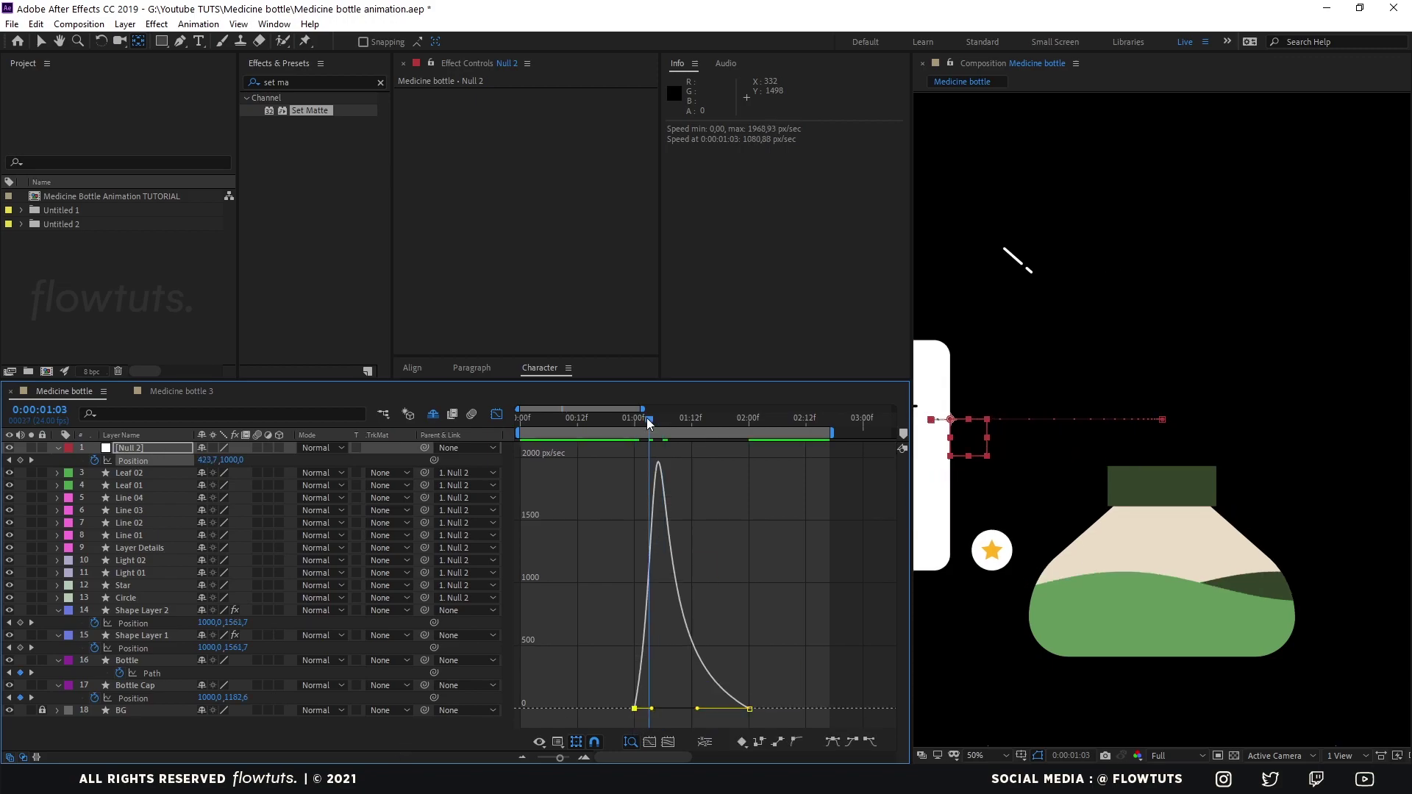
pyautogui.press('space')
pyautogui.moveTo(647, 420)
pyautogui.mouseDown()
pyautogui.moveTo(632, 422)
pyautogui.moveTo(659, 422)
pyautogui.mouseUp()
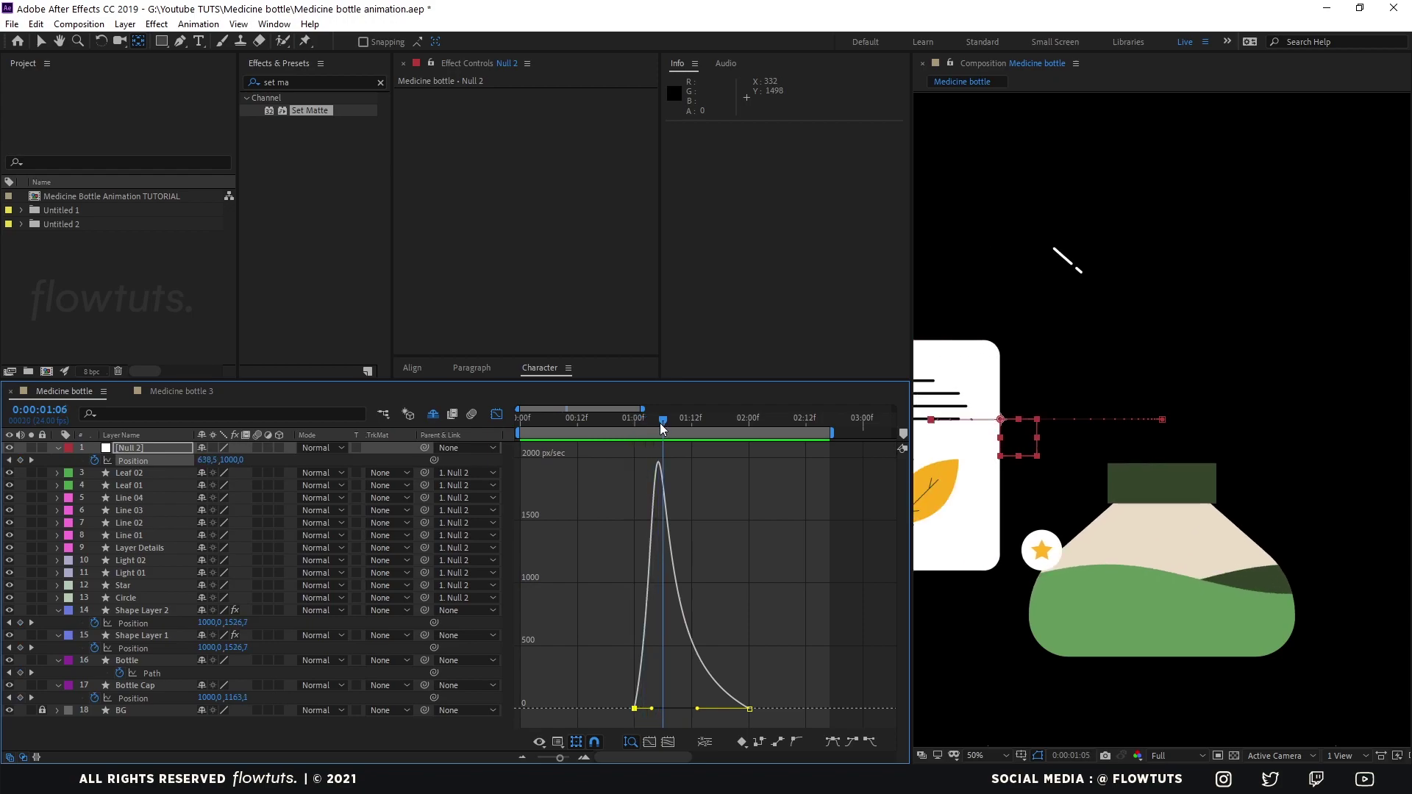
# Apply Set Matte to the Circle layer and take the matte from the Bottle layer
pyautogui.click(139, 600)
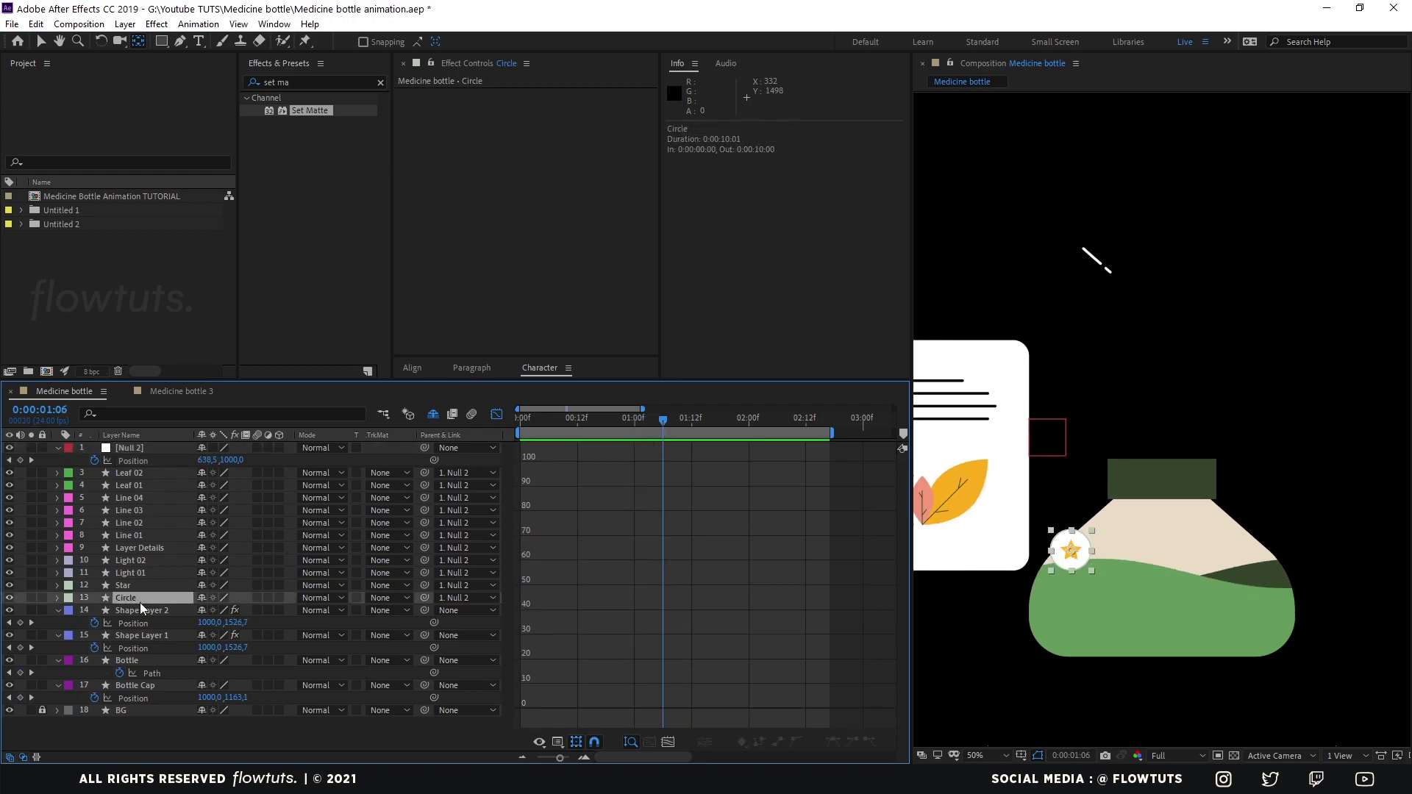
pyautogui.doubleClick(312, 113)
pyautogui.click(562, 107)
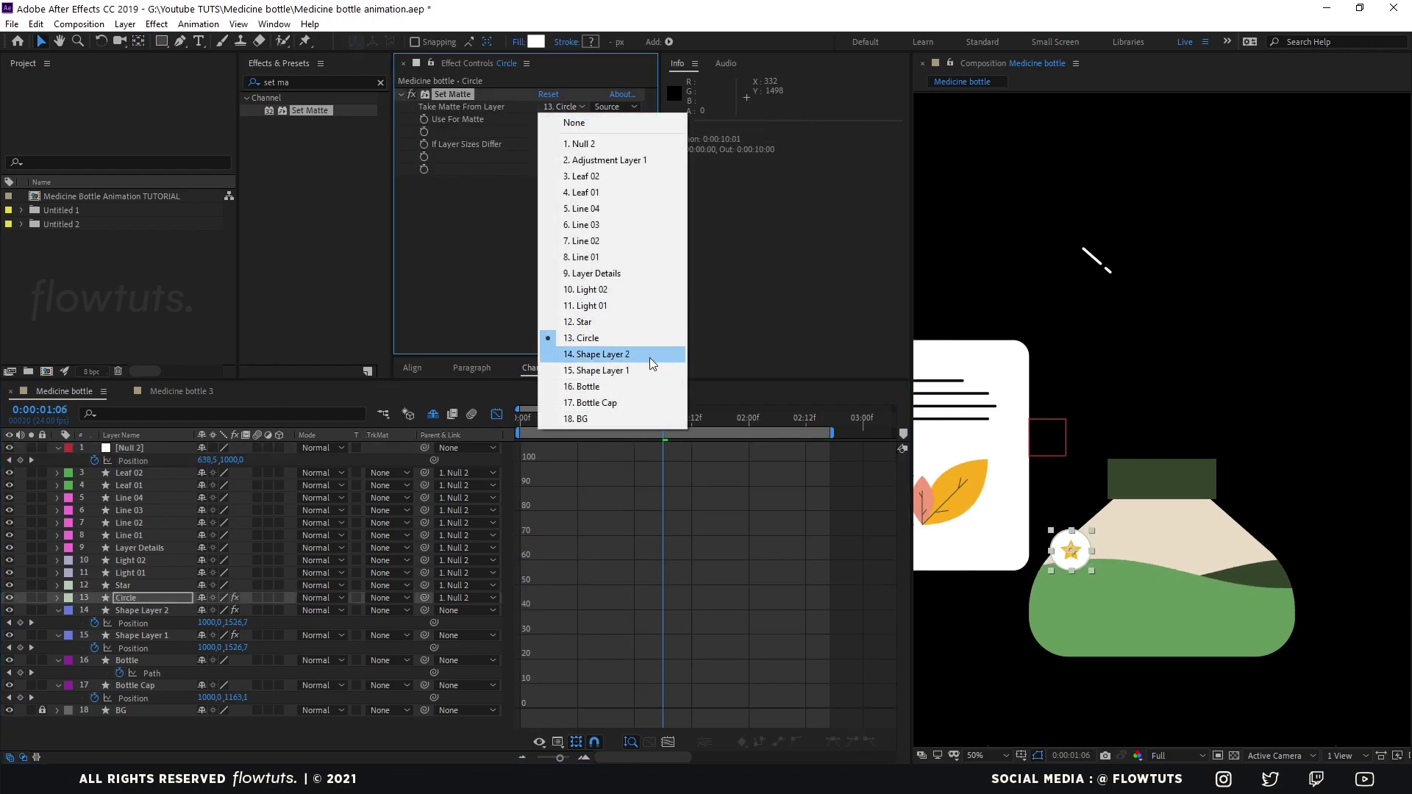
pyautogui.click(596, 387)
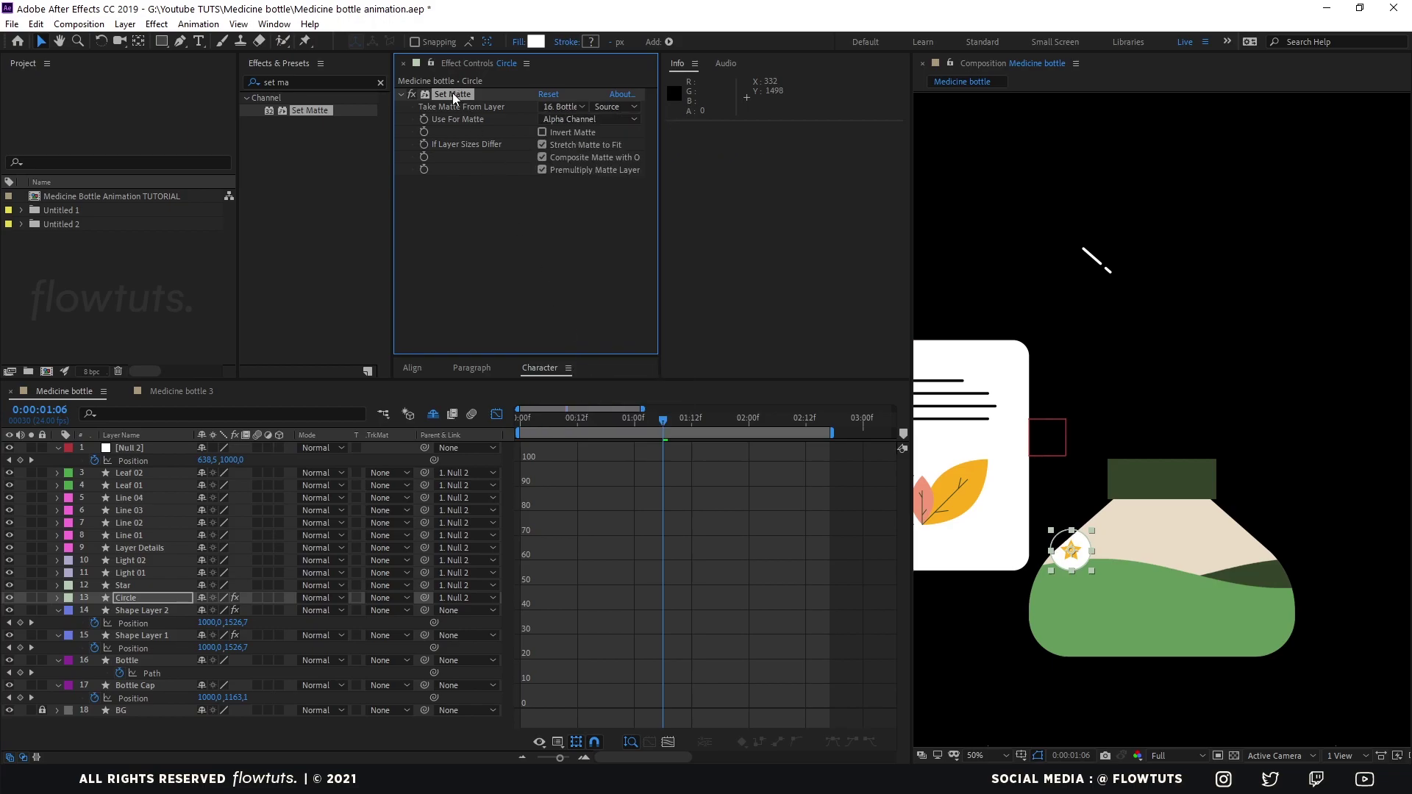
# Copy the Circle's Set Matte effect to the layers from Leaf 02 through Star and preview the animation
pyautogui.click(140, 586)
pyautogui.keyDown('shift'); pyautogui.click(135, 476); pyautogui.keyUp('shift')
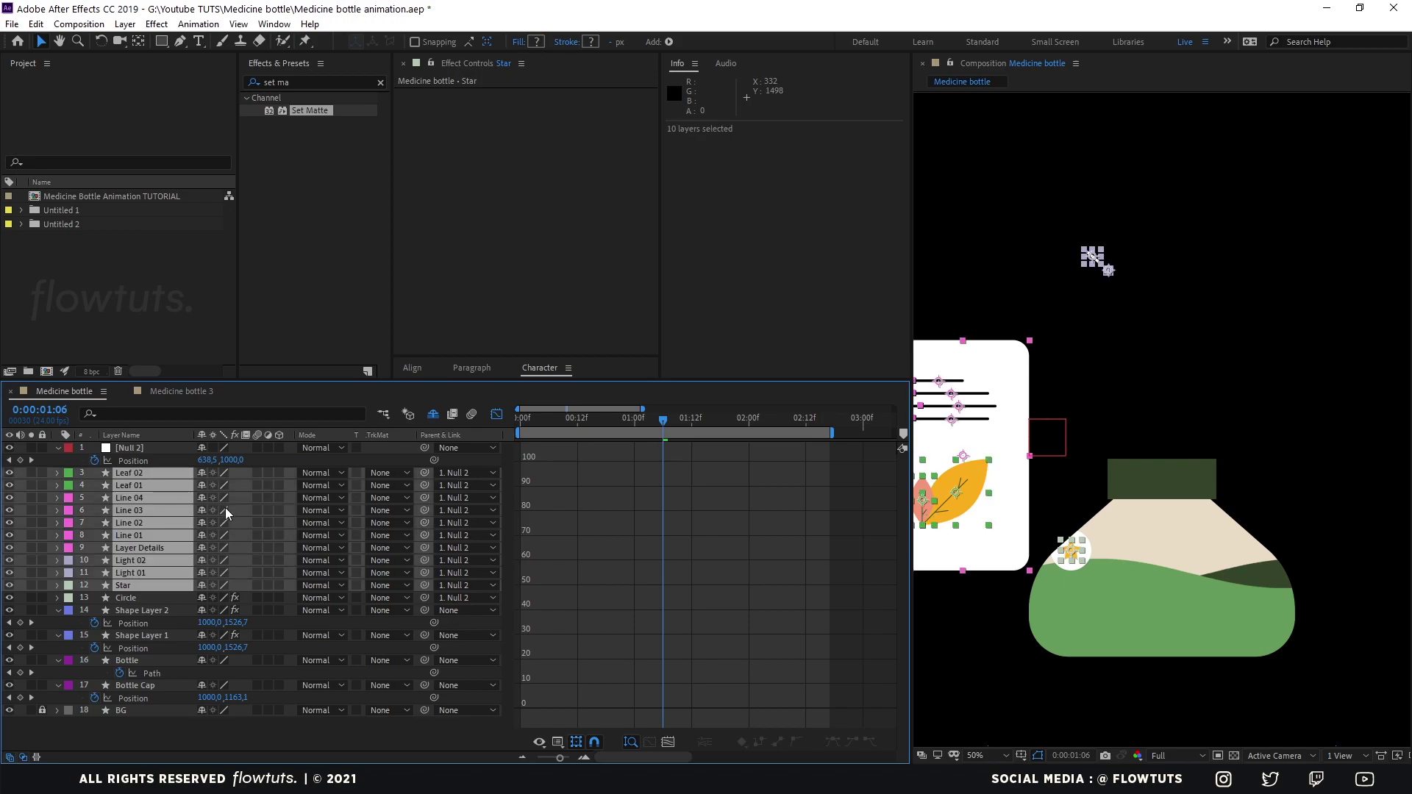
pyautogui.hotkey('ctrl', 'v')
pyautogui.click(306, 730)
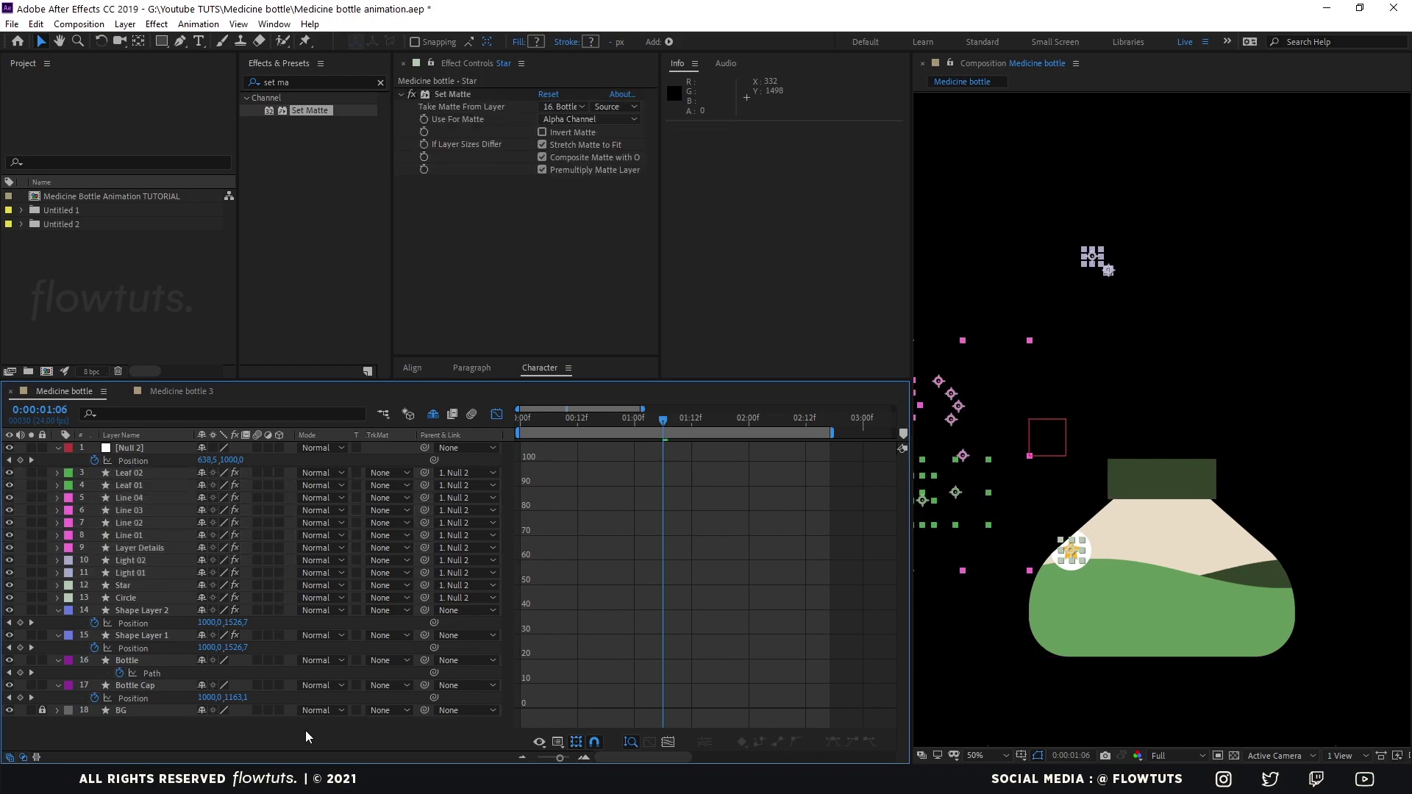
pyautogui.click(615, 419)
pyautogui.press('space')
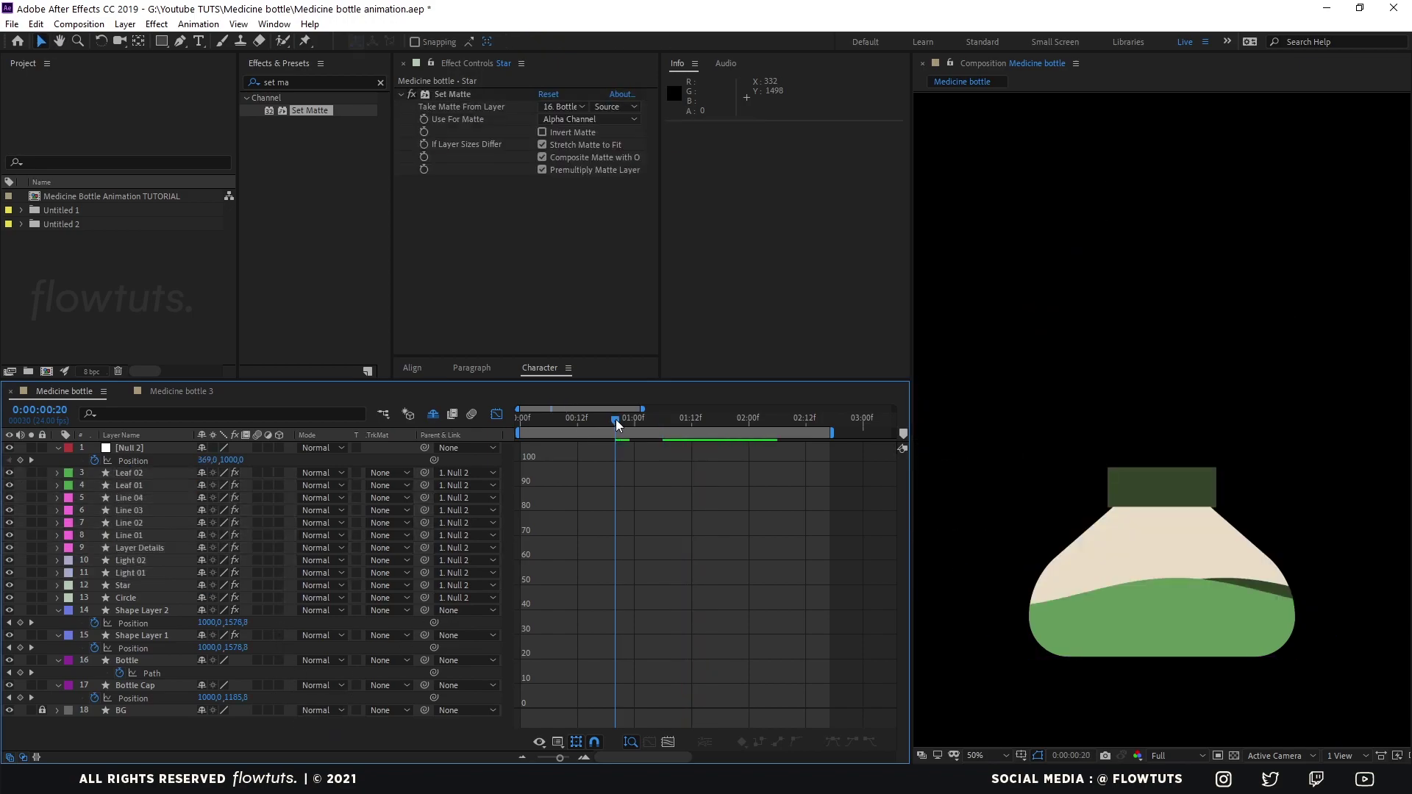
# Shorten the incoming ease of the null's last Position keyframe in the speed graph and replay the animation
pyautogui.click(624, 419)
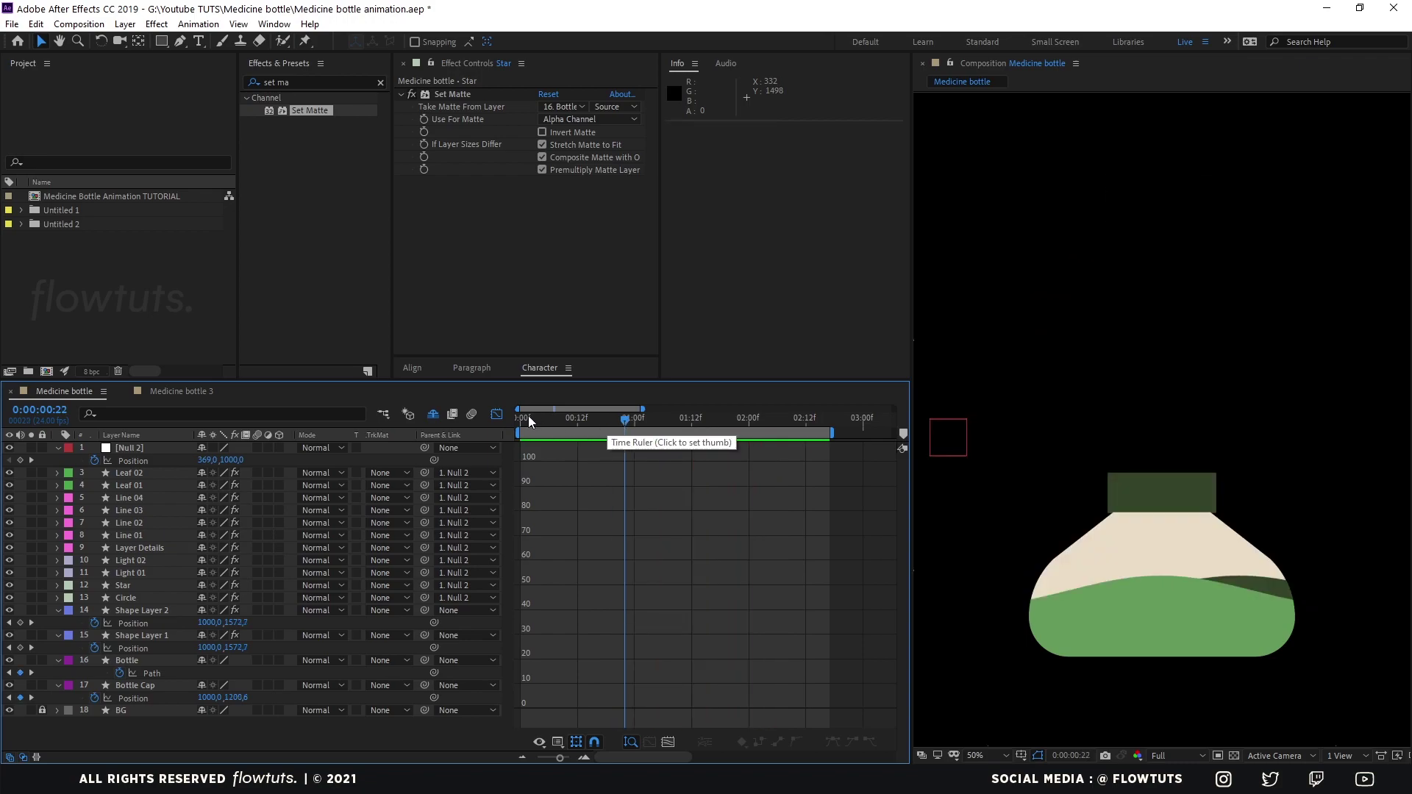
pyautogui.click(496, 414)
pyautogui.click(626, 464)
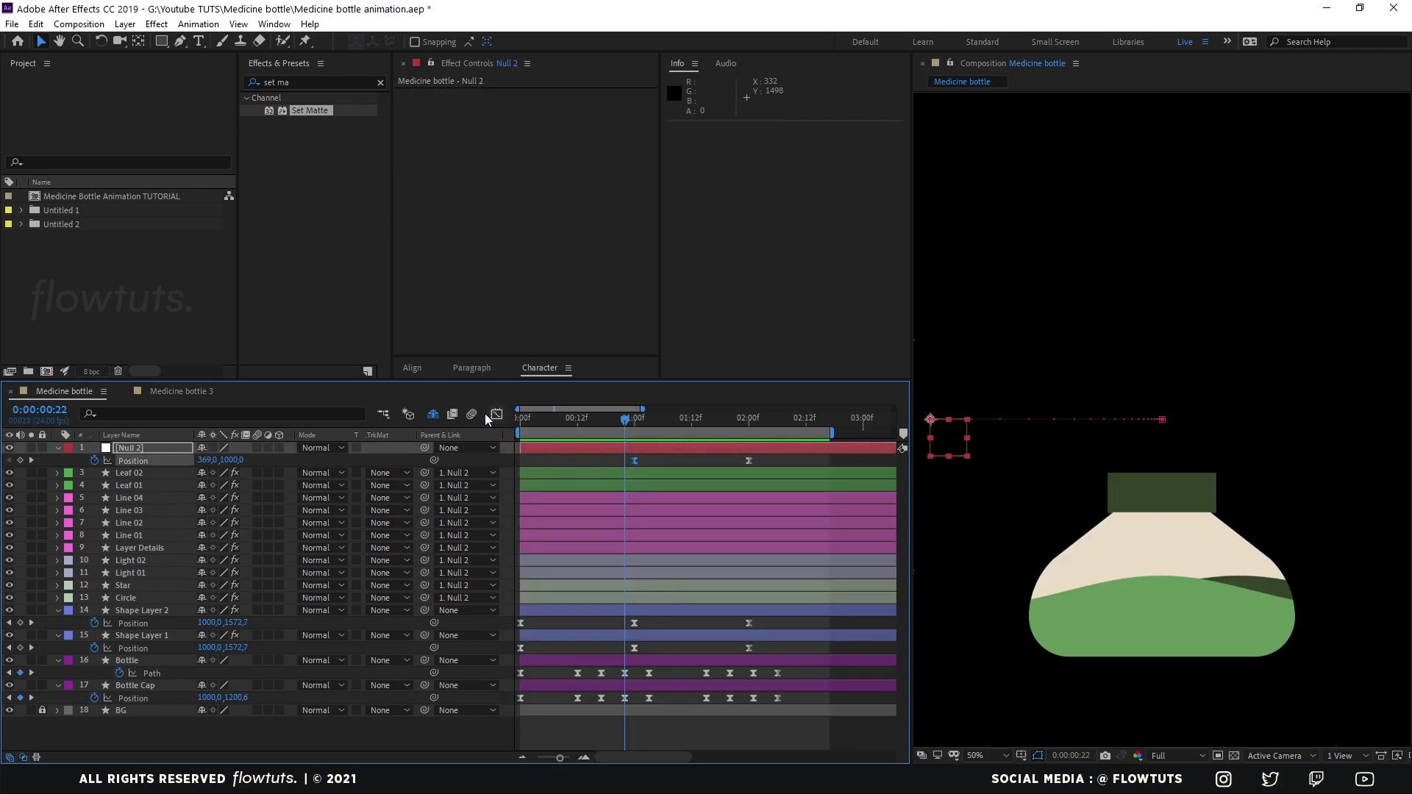
pyautogui.click(496, 414)
pyautogui.moveTo(752, 669); pyautogui.dragTo(709, 712)
pyautogui.press('space')
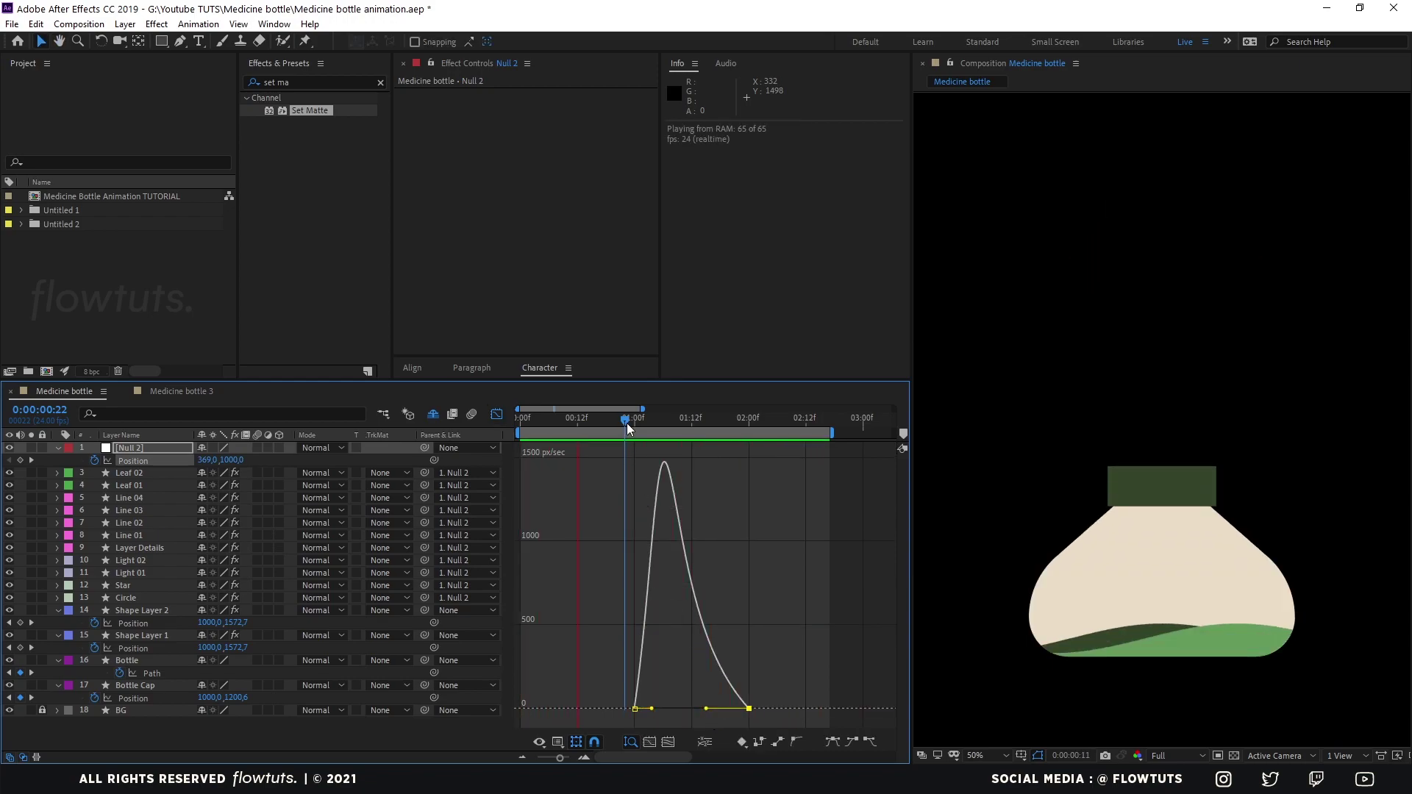
# Keyframe the Path of Light 02 and Light 01 at 0:00:01:22 and add matching keyframes at 0:00:01:00
pyautogui.click(634, 420)
pyautogui.moveTo(646, 426); pyautogui.dragTo(739, 430)
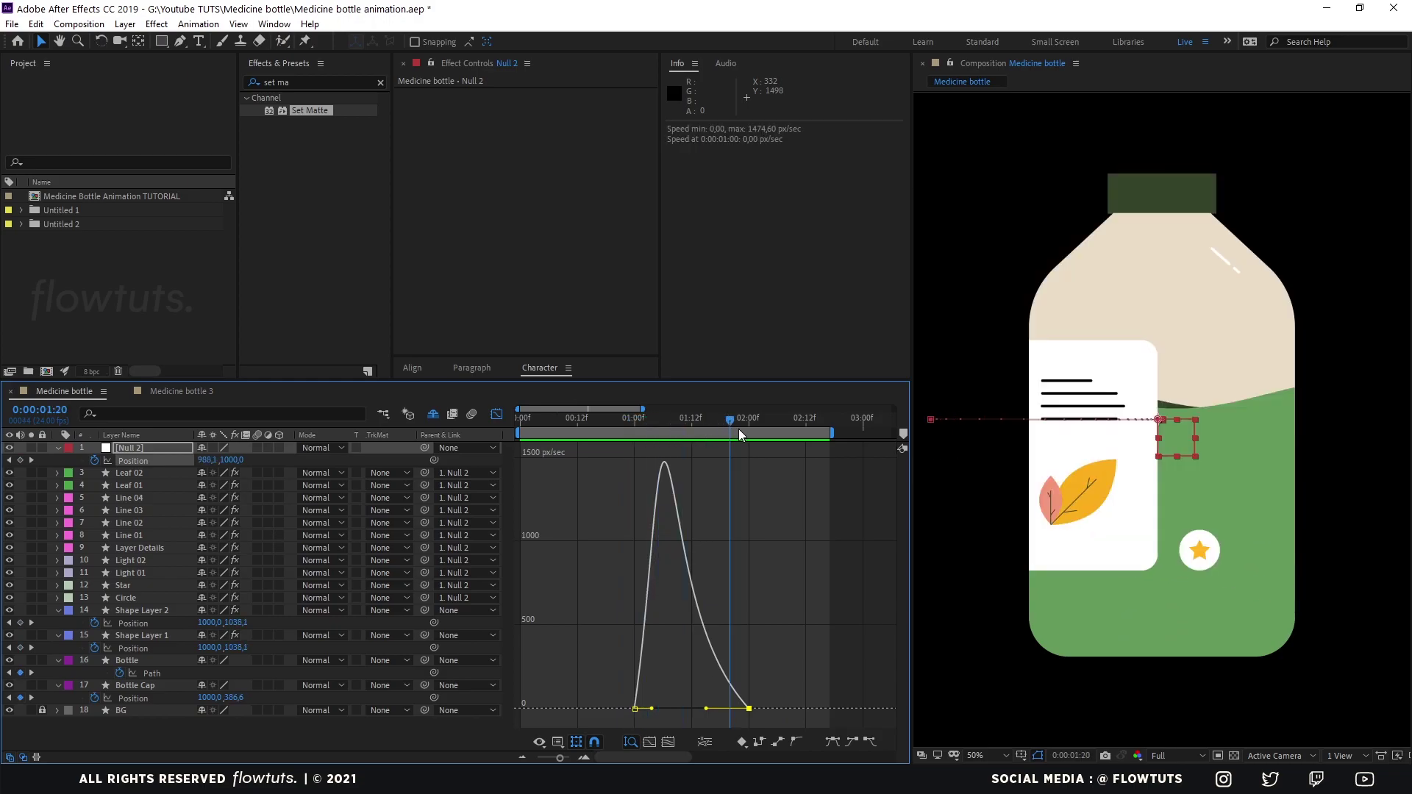
pyautogui.click(1237, 275)
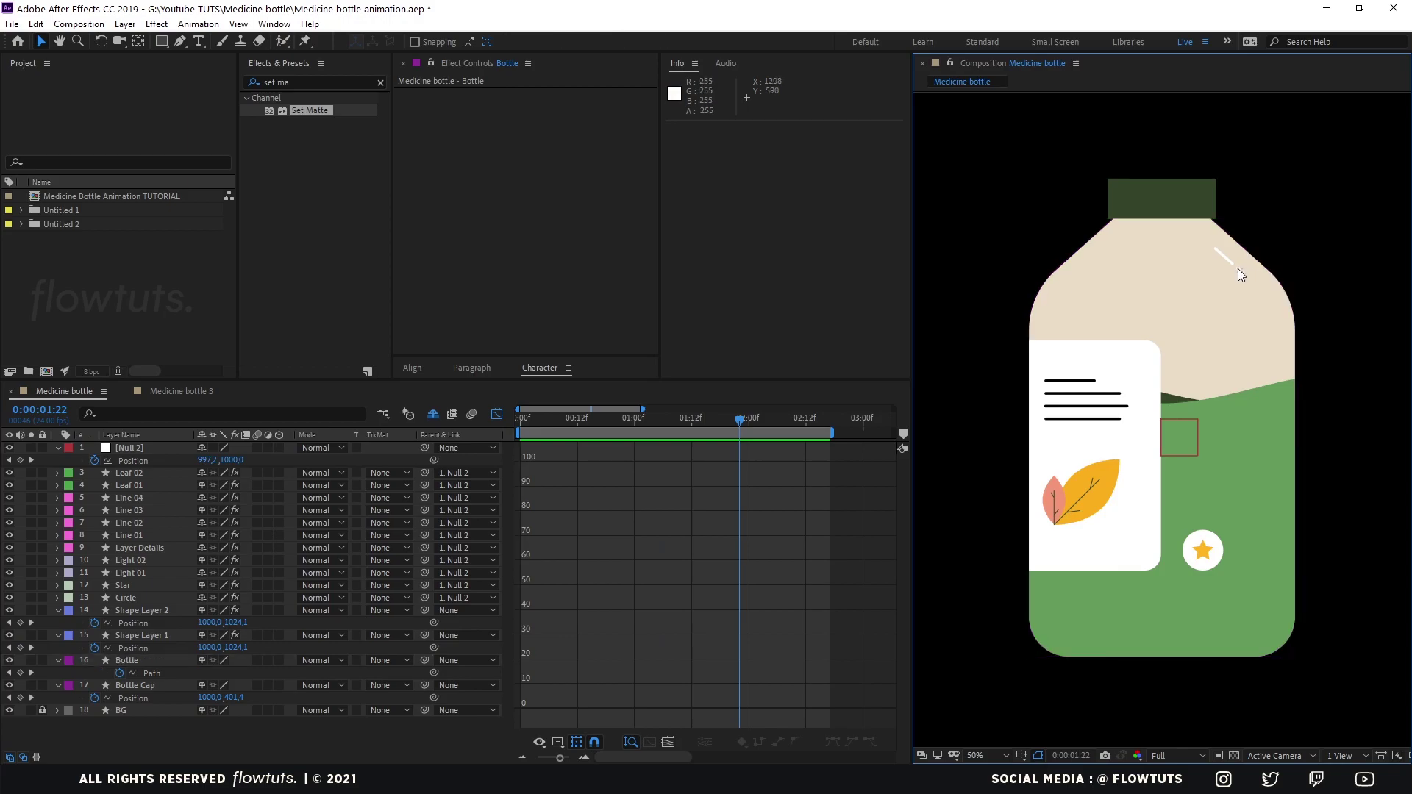
pyautogui.click(1235, 270)
pyautogui.keyDown('shift'); pyautogui.click(1224, 258); pyautogui.keyUp('shift')
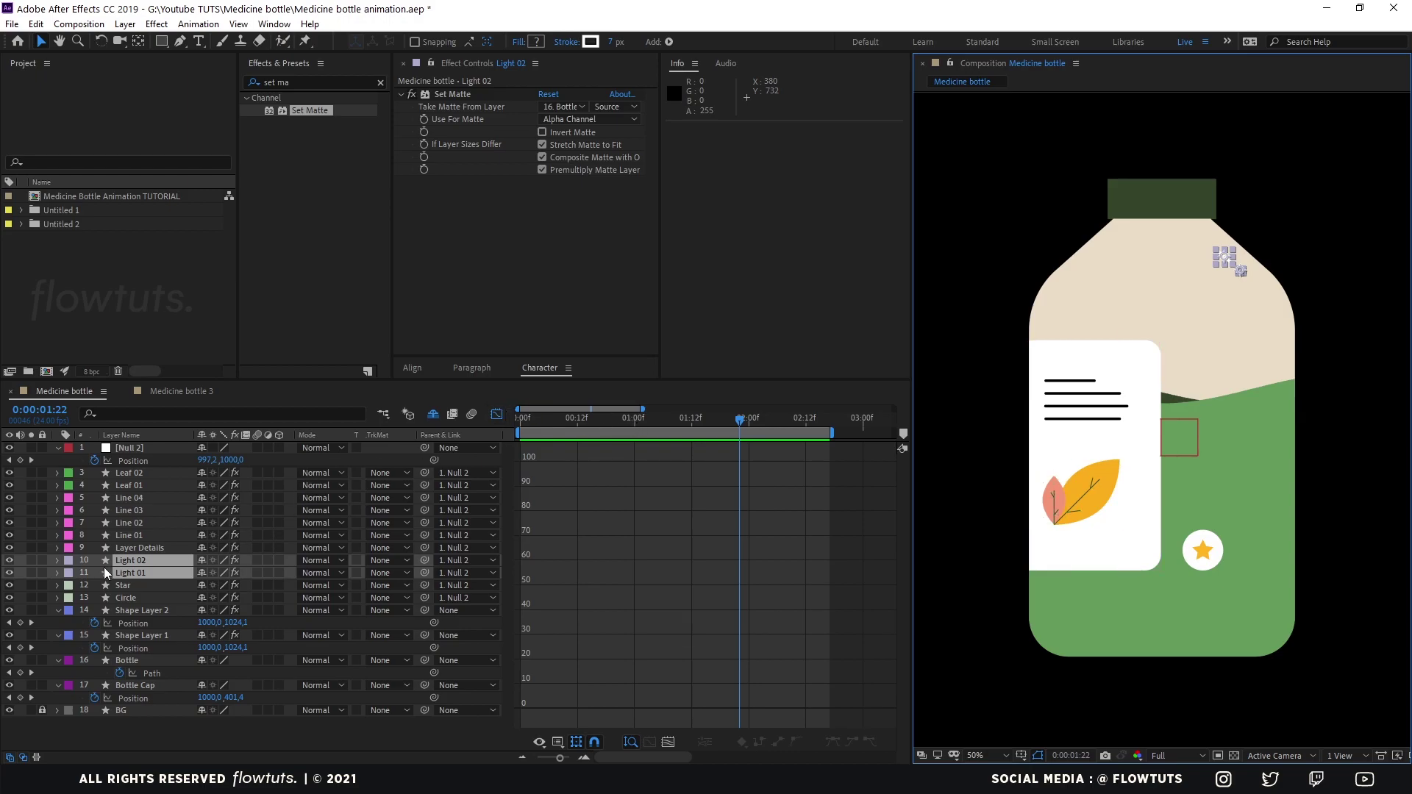
pyautogui.click(215, 413)
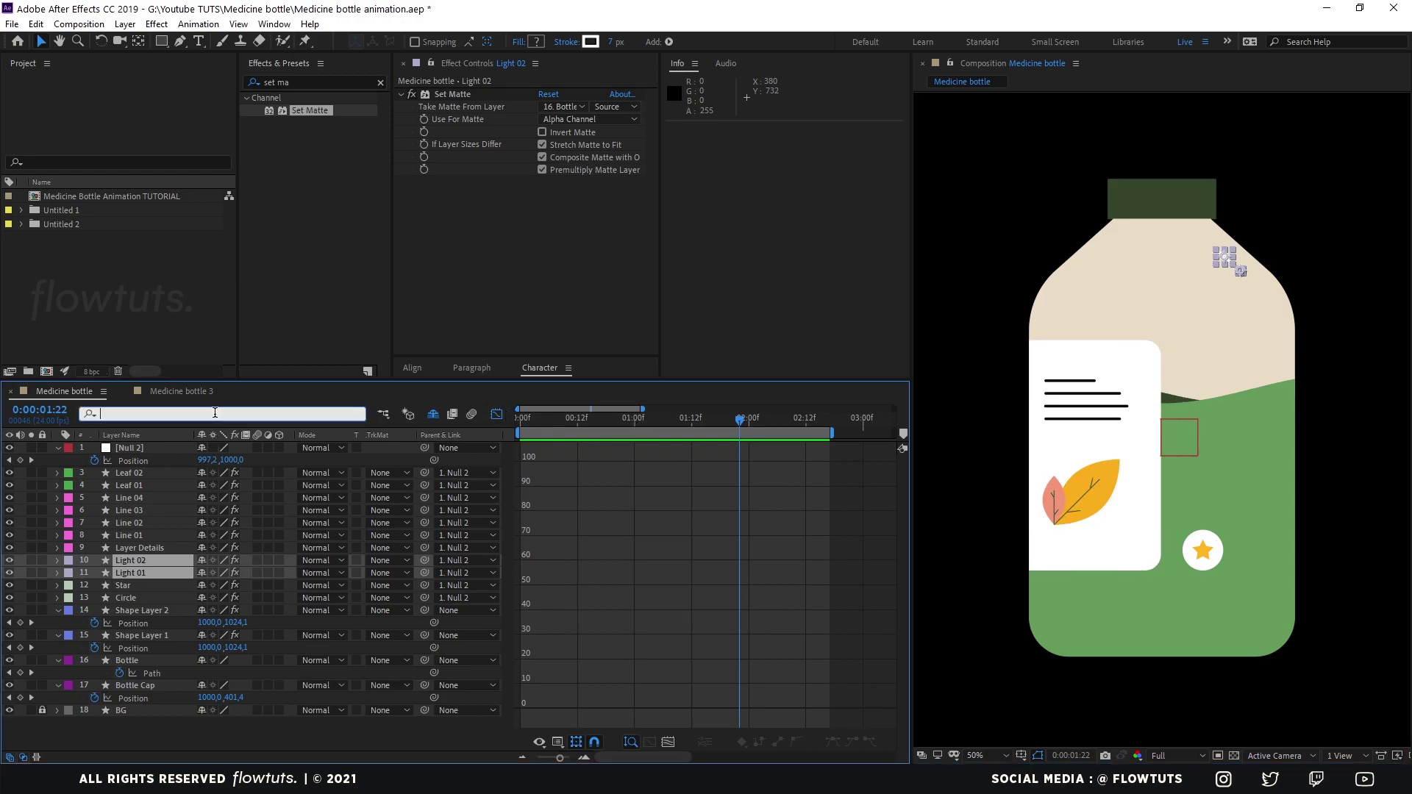
pyautogui.write('path')
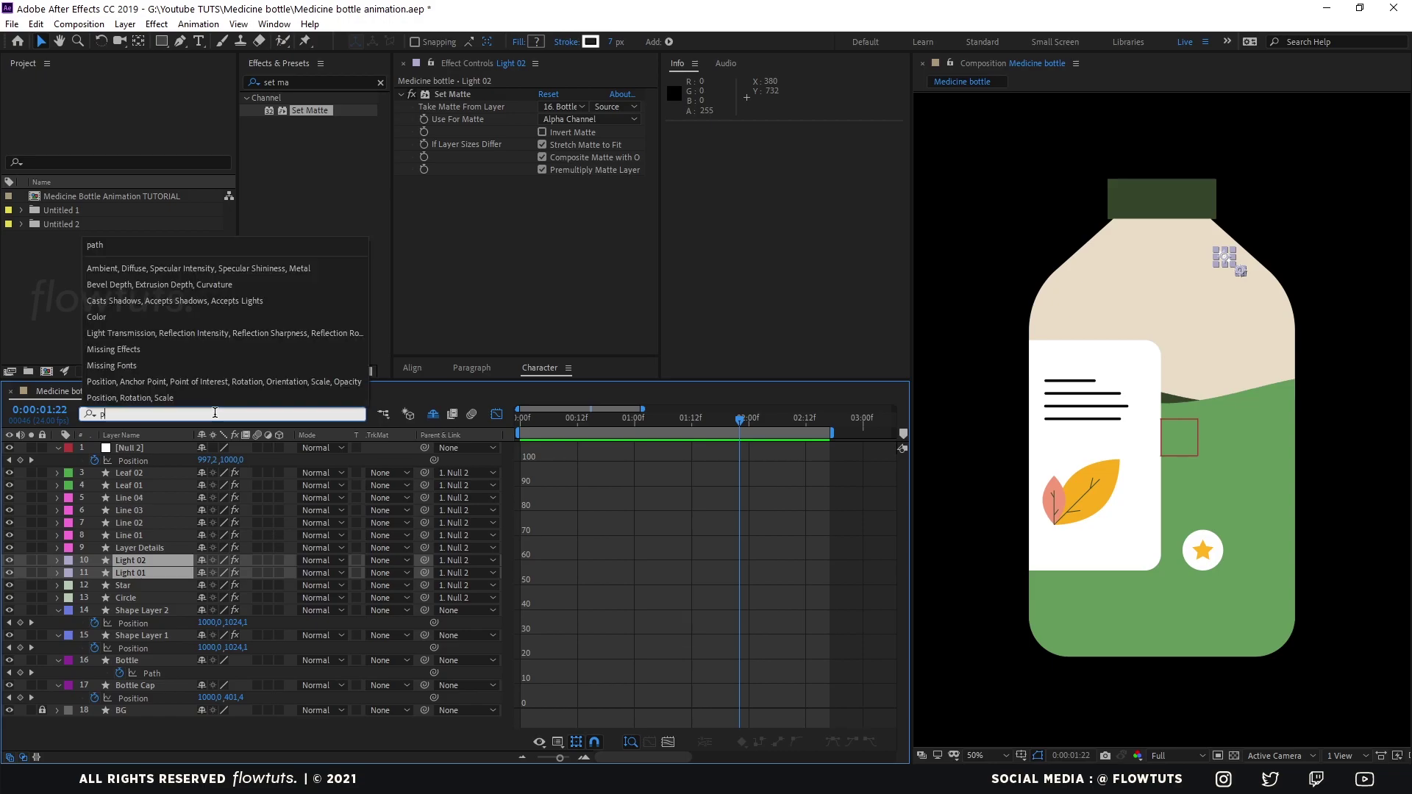
pyautogui.click(132, 610)
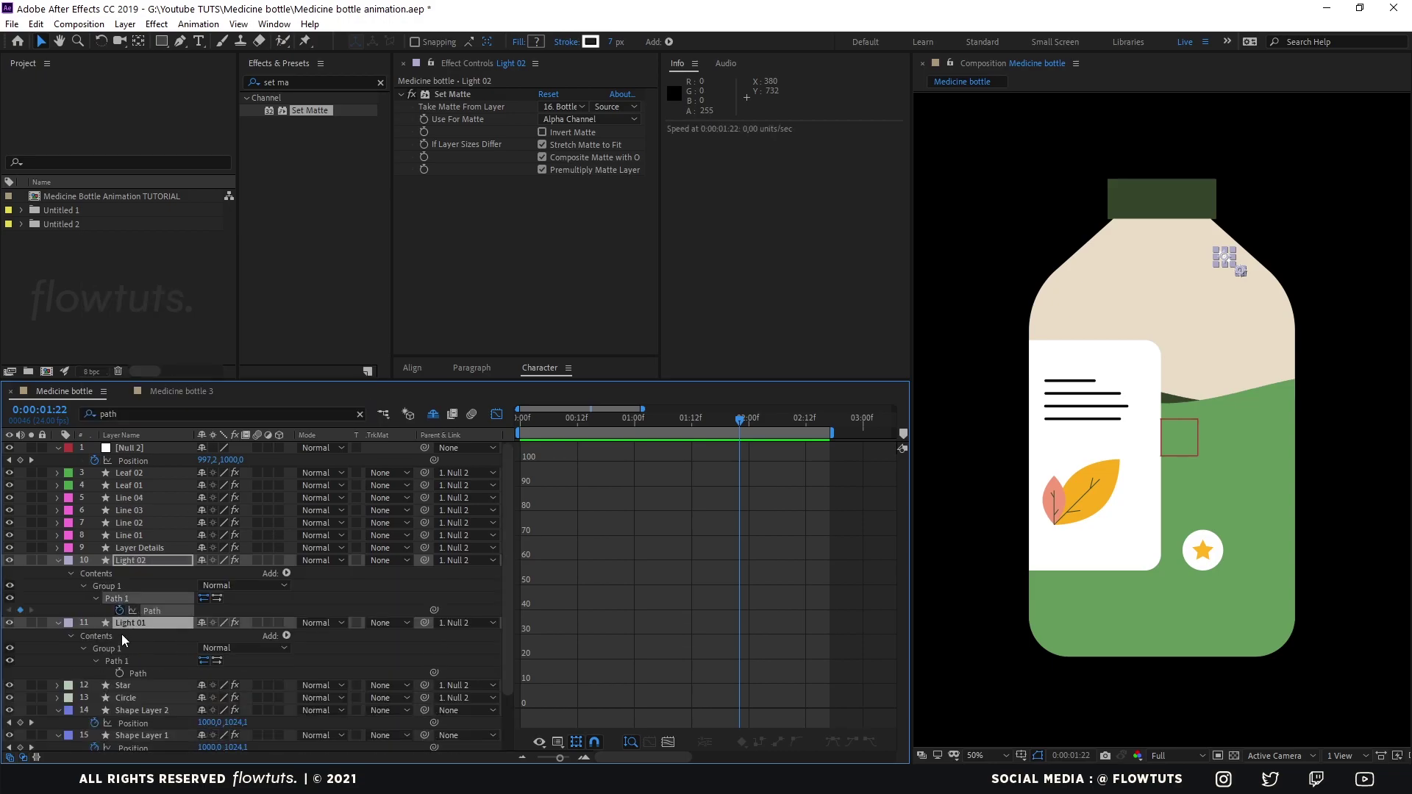
pyautogui.keyDown('shift'); pyautogui.click(123, 673); pyautogui.keyUp('shift')
pyautogui.press('s')
pyautogui.press('s')
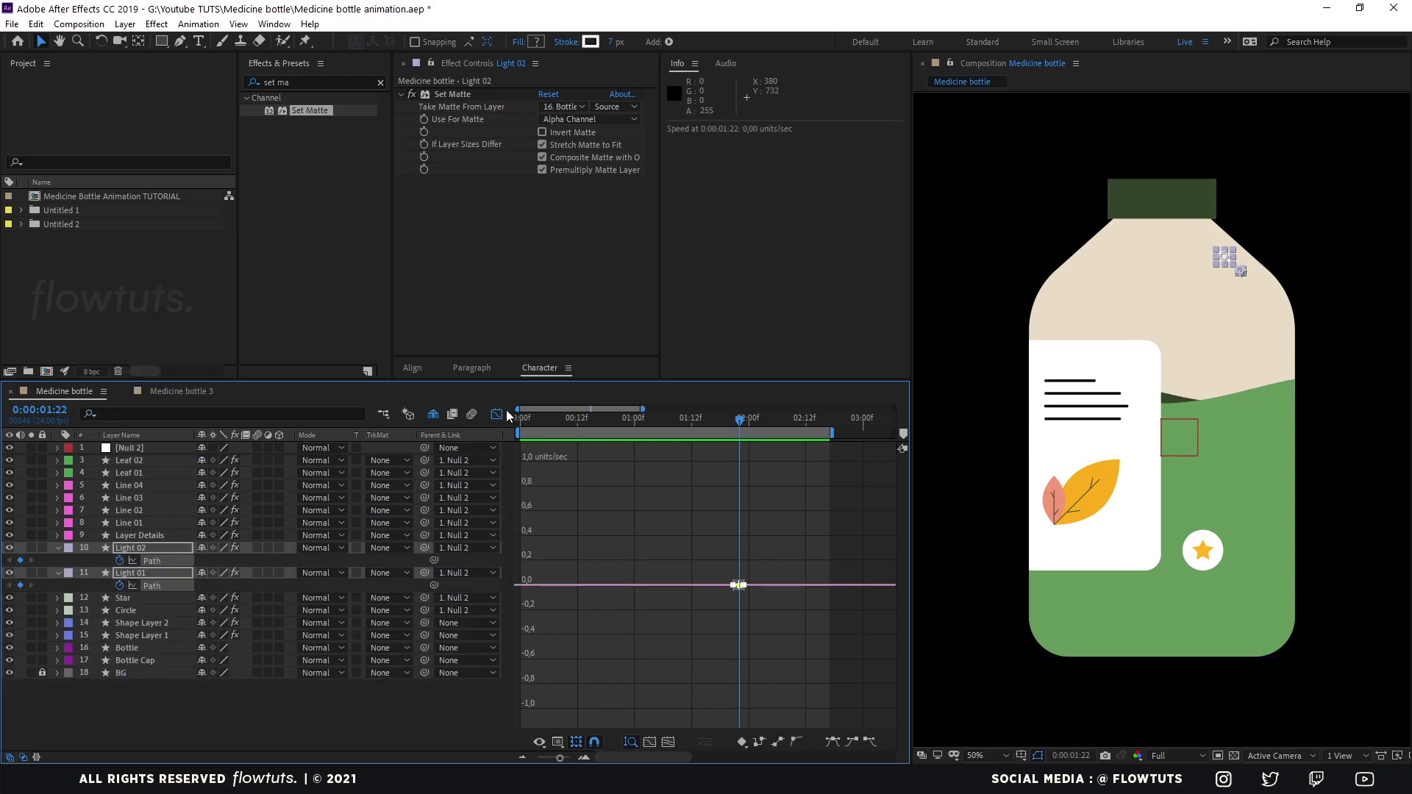
pyautogui.click(497, 415)
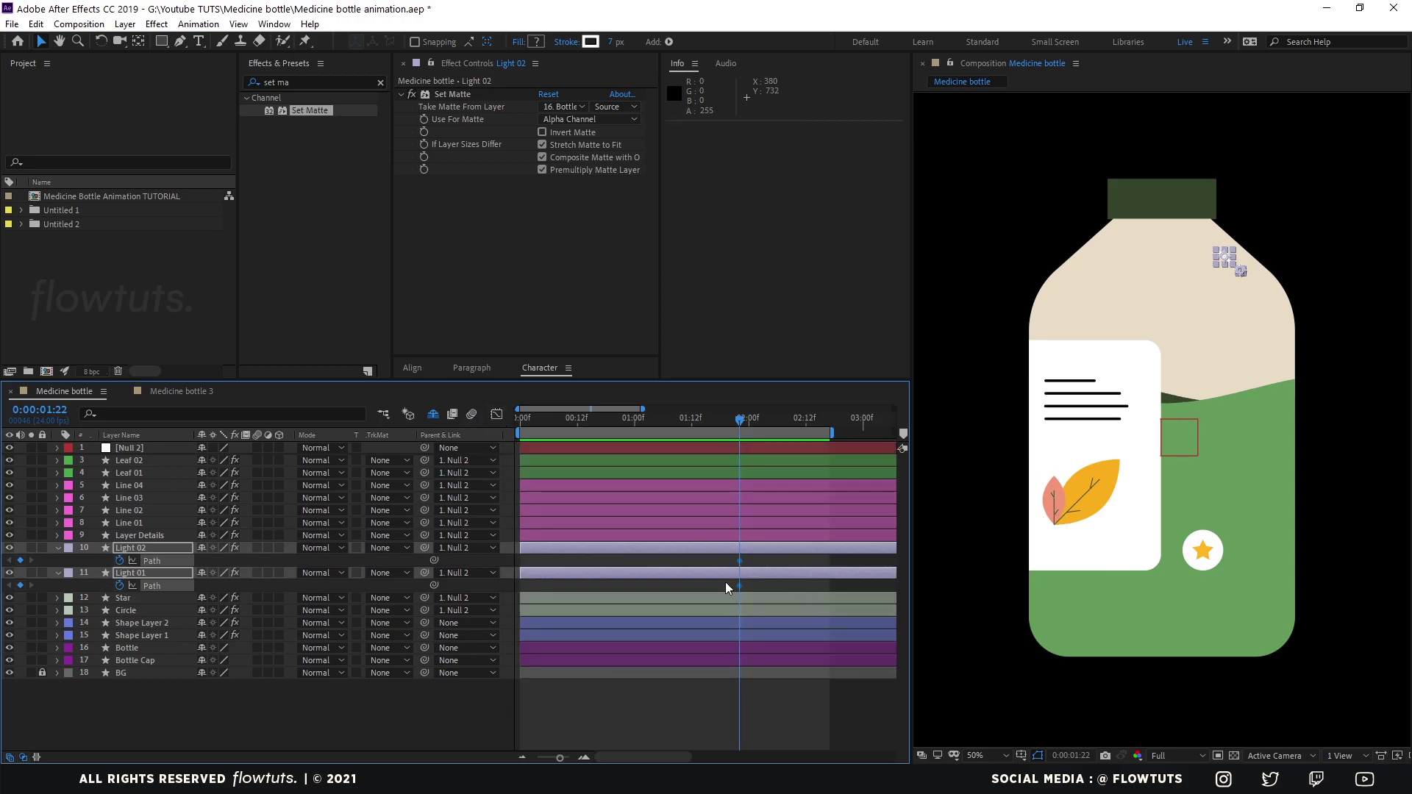
pyautogui.click(634, 425)
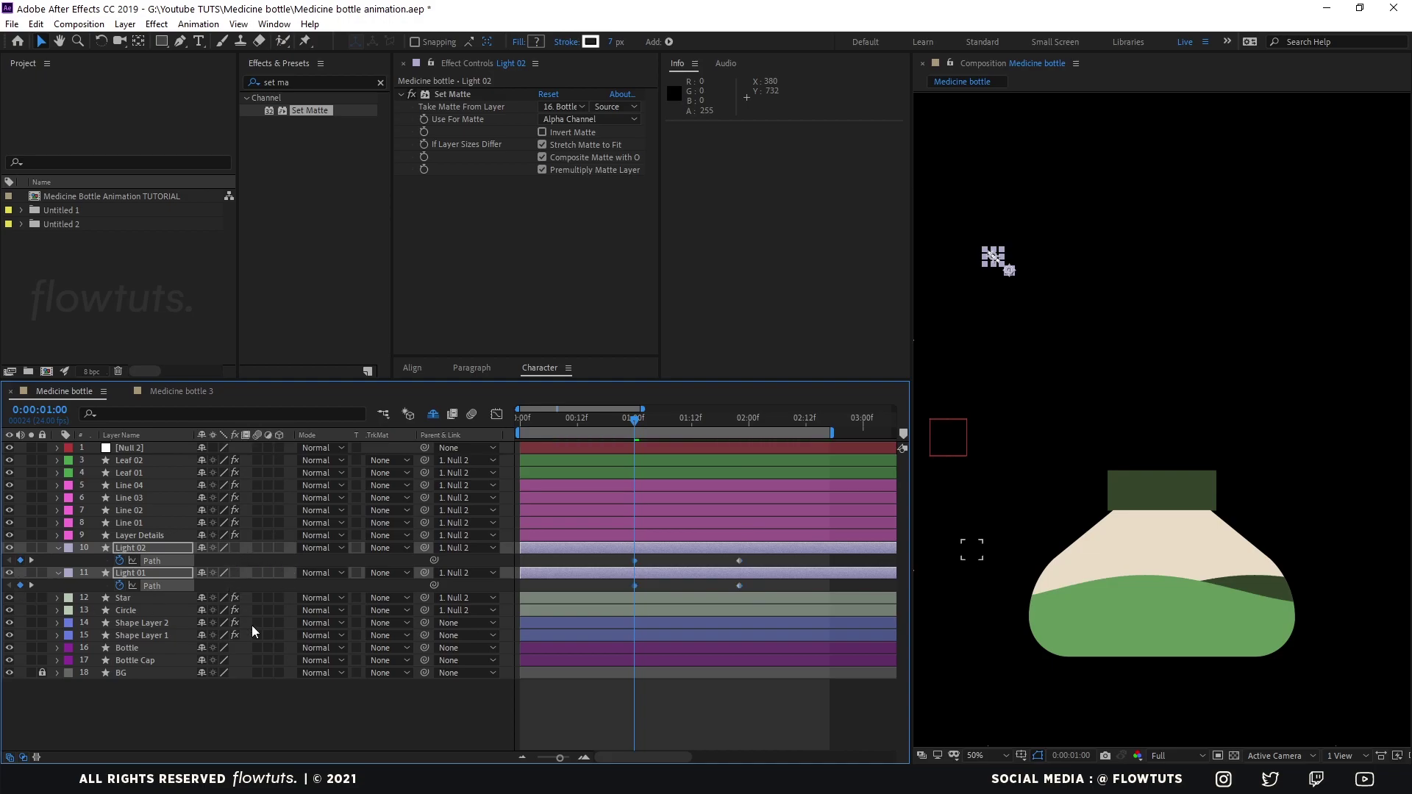
# At 0:00:01:00, reshape Light 02's path so the short highlight slants in the opposite direction
pyautogui.hotkey('ctrl', 'shift', 'a')
pyautogui.press('h')
pyautogui.moveTo(1047, 264); pyautogui.dragTo(1070, 270)
pyautogui.press('v')
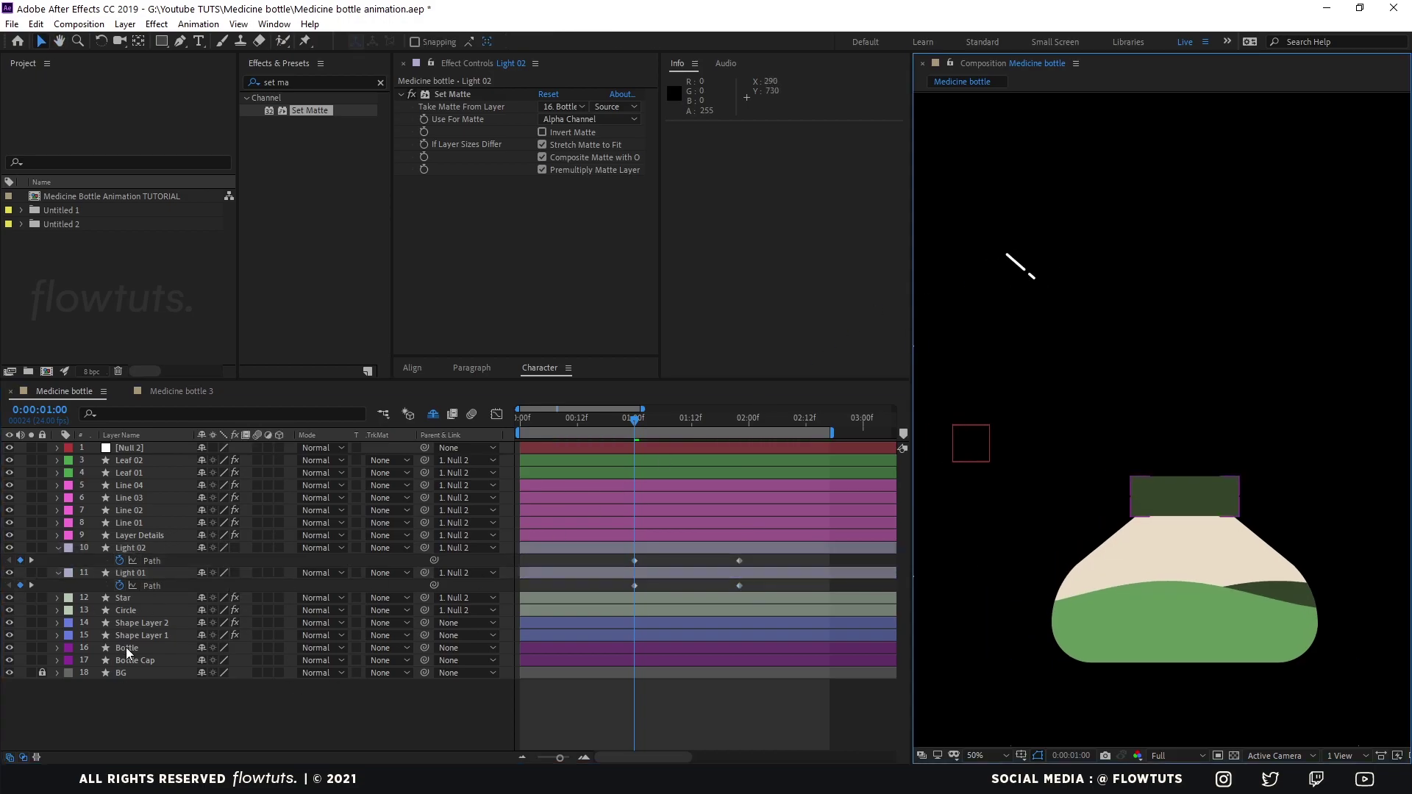
pyautogui.click(166, 562)
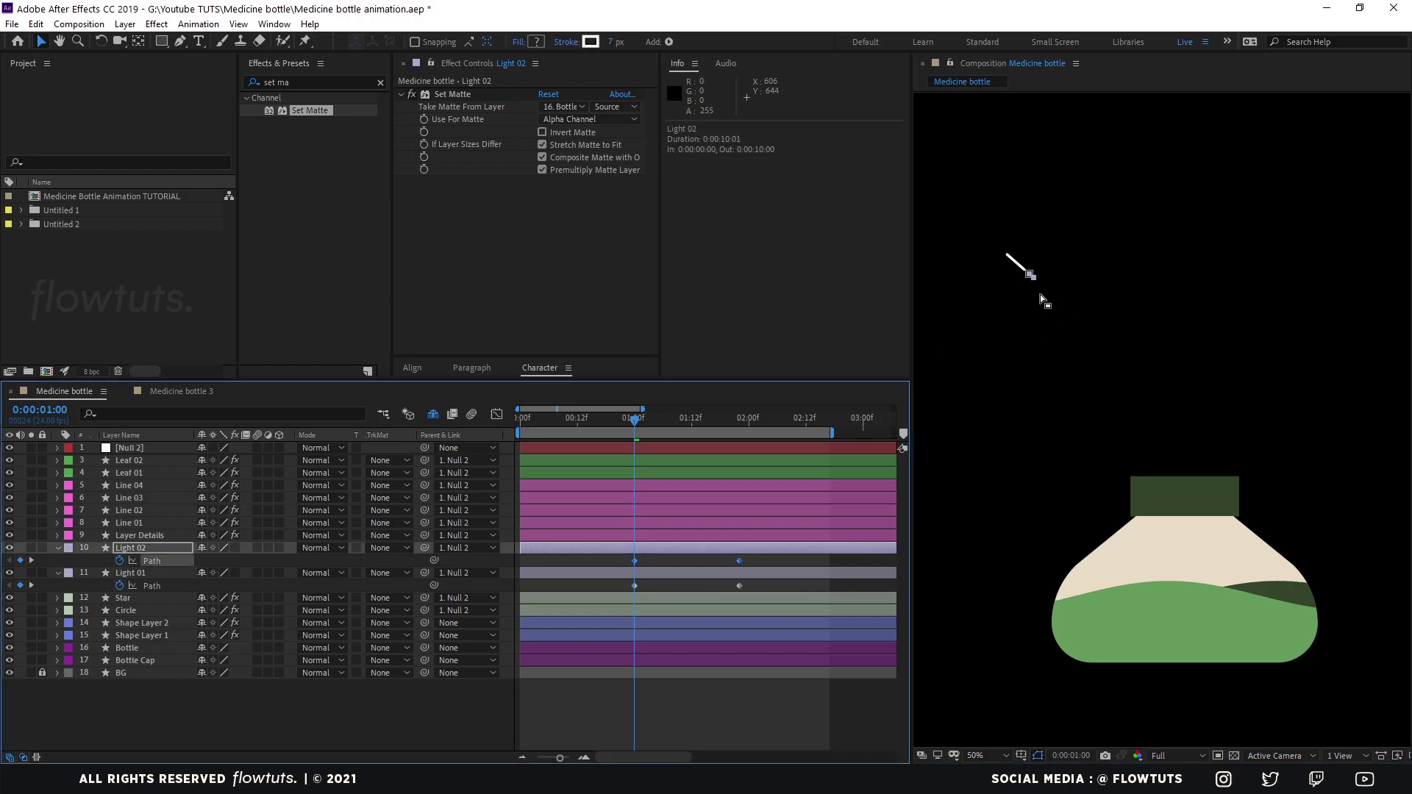
pyautogui.scroll(4, 1028, 275)
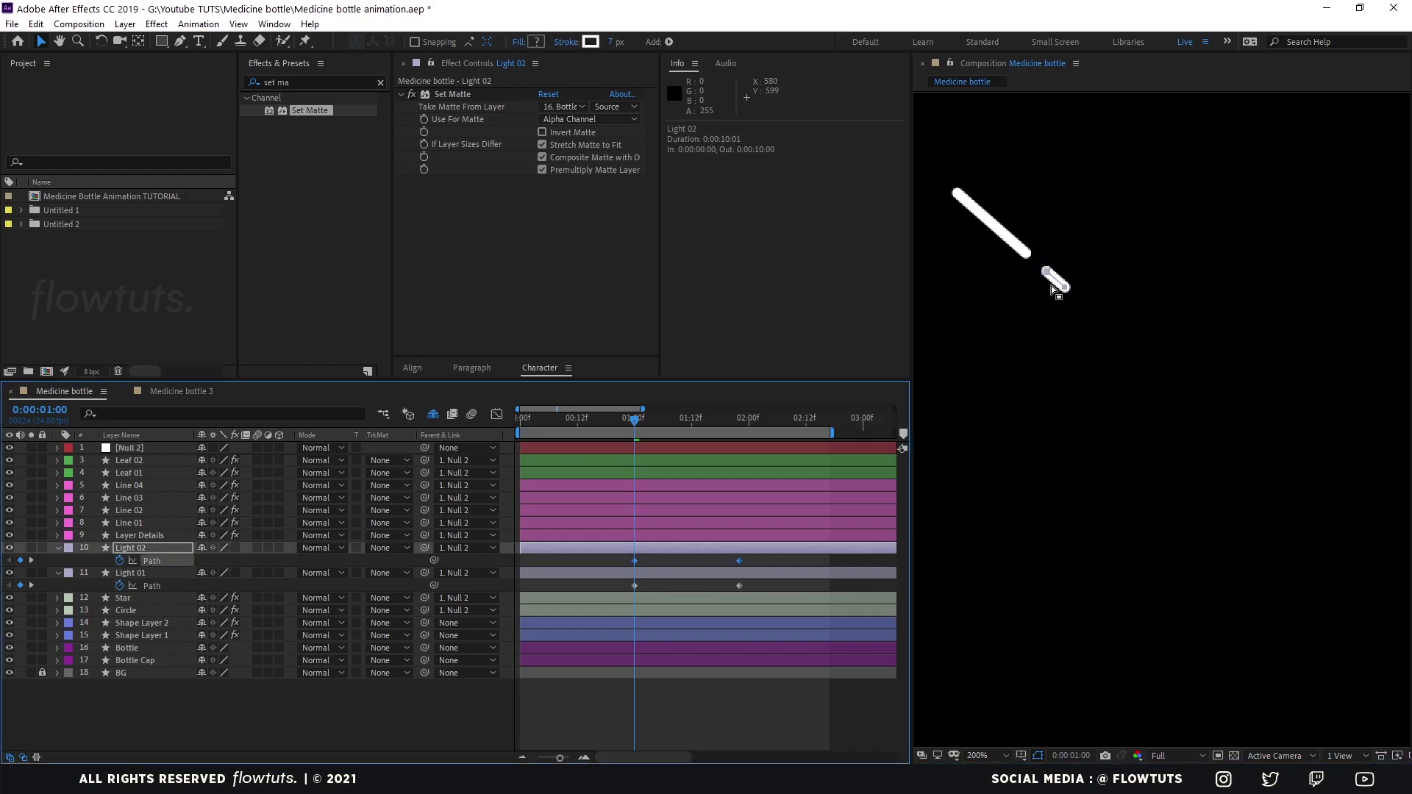
pyautogui.scroll(-3, 1052, 285)
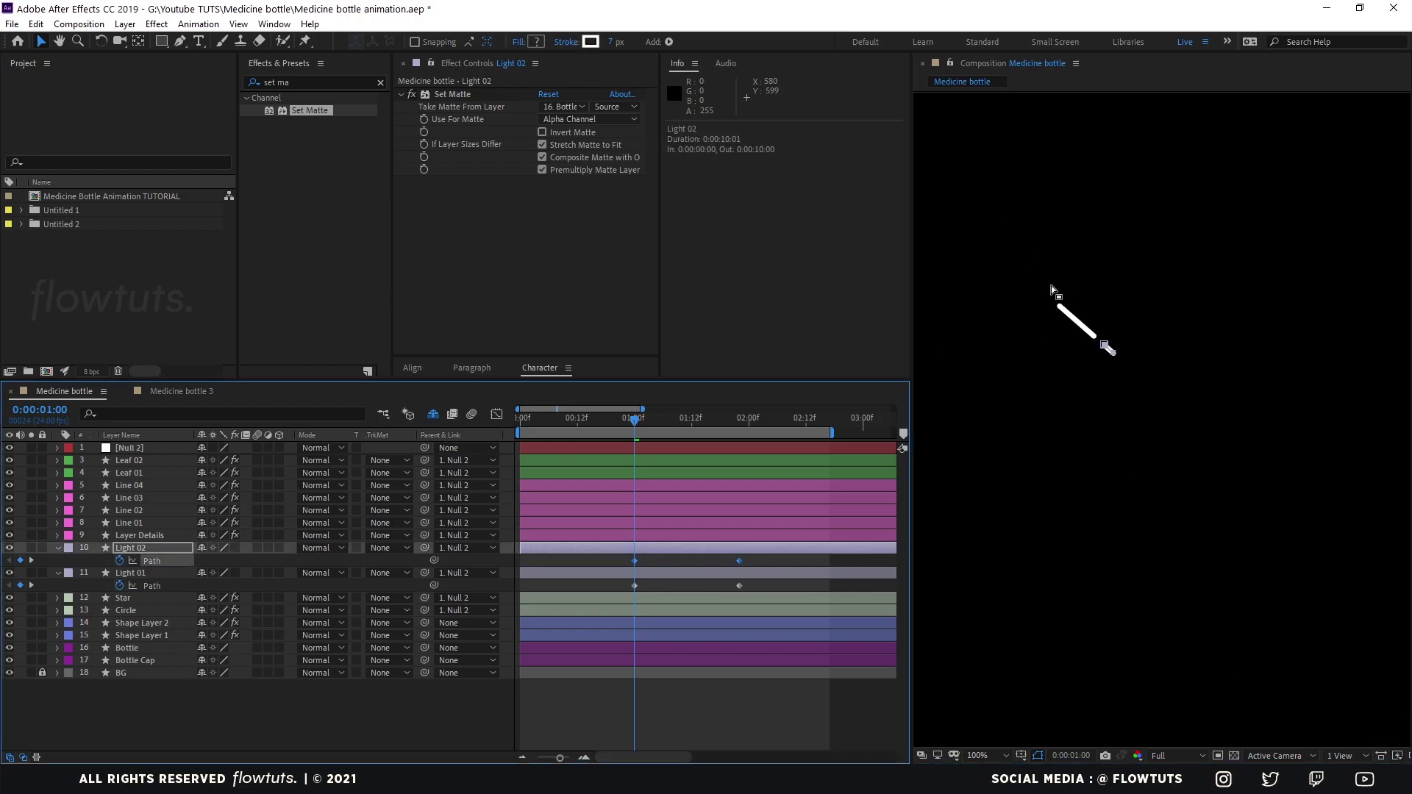
pyautogui.press('g')
pyautogui.click(1104, 346)
pyautogui.hotkey('ctrl', 'z')
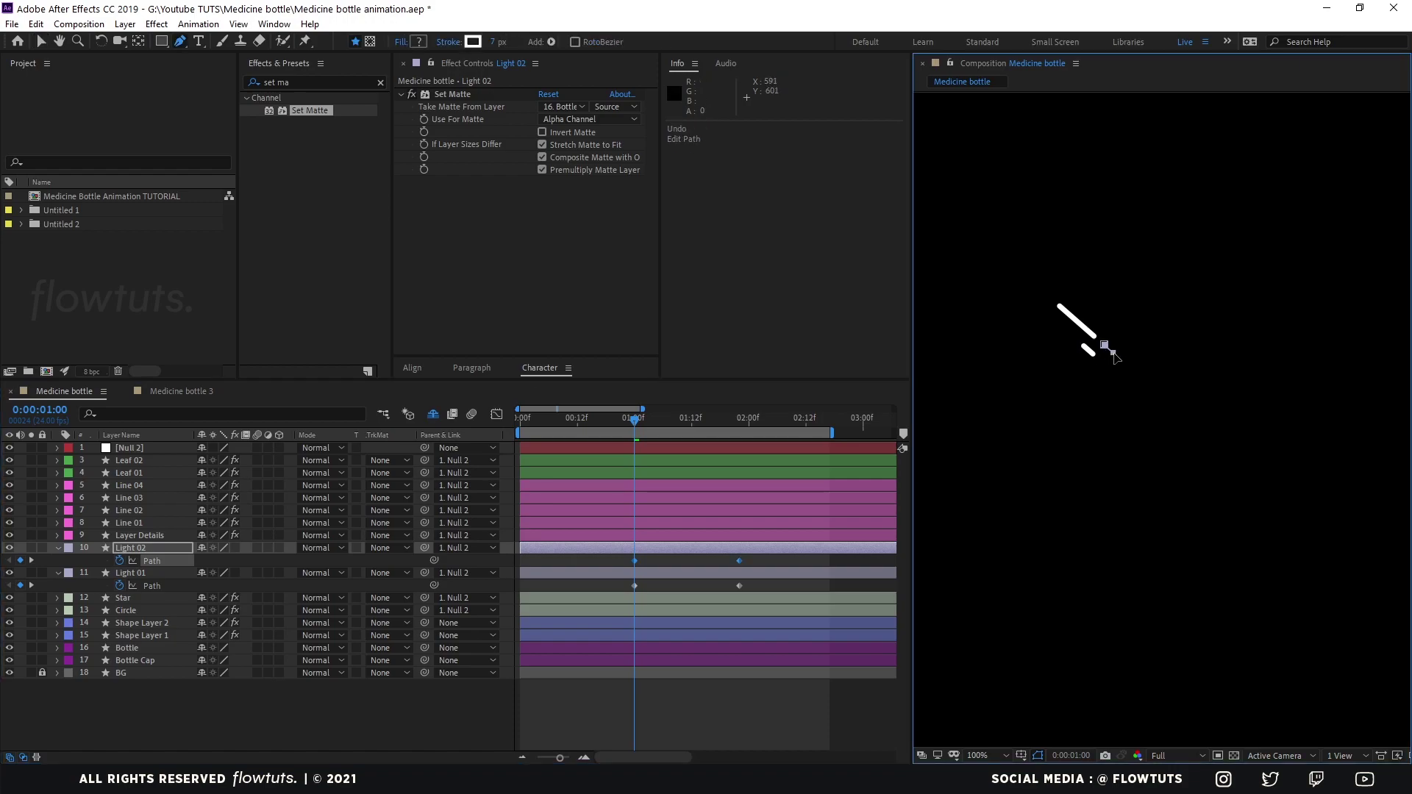
pyautogui.moveTo(1105, 348); pyautogui.dragTo(1095, 357)
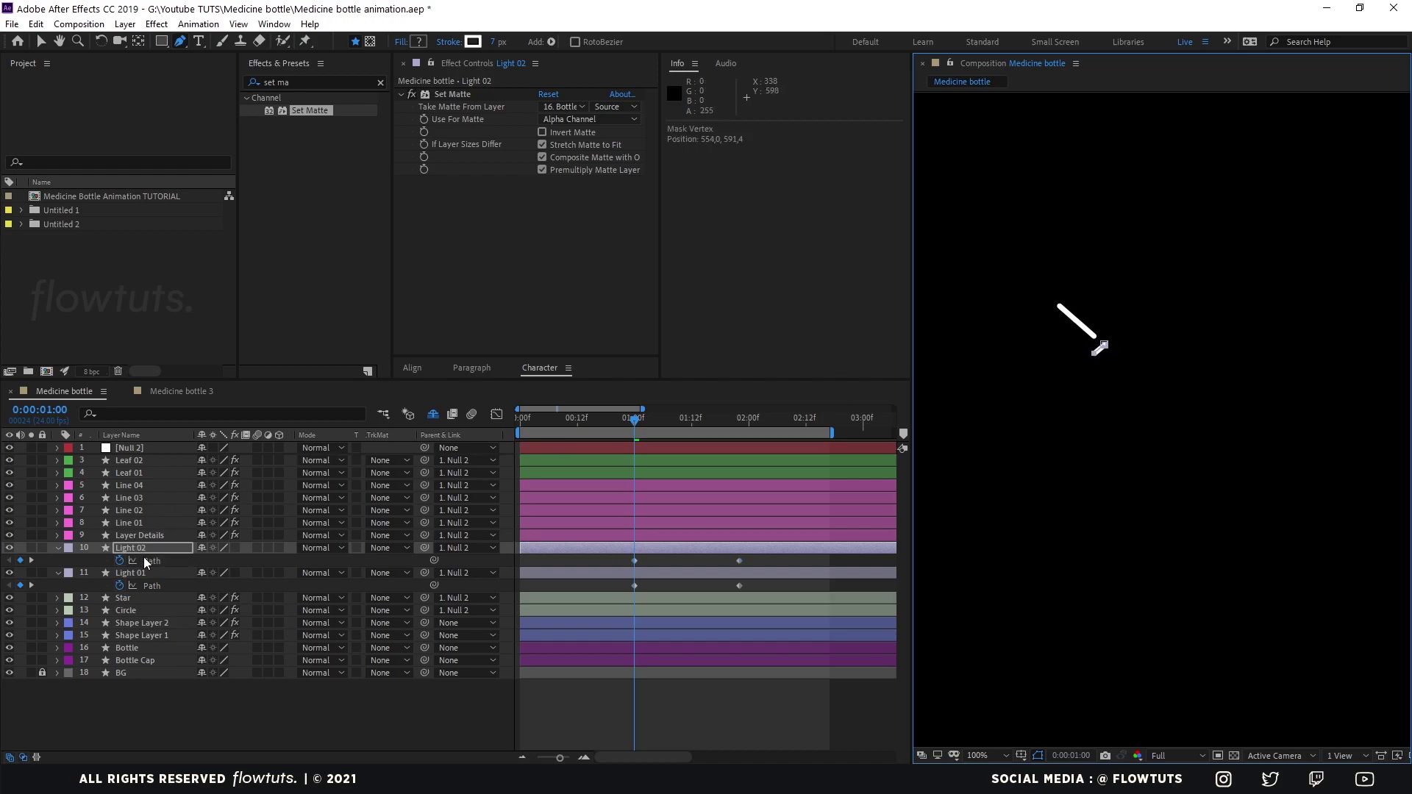
# At 0:00:01:00, reshape Light 01's path so the long highlight slants the opposite way, in line with Light 02
pyautogui.click(151, 586)
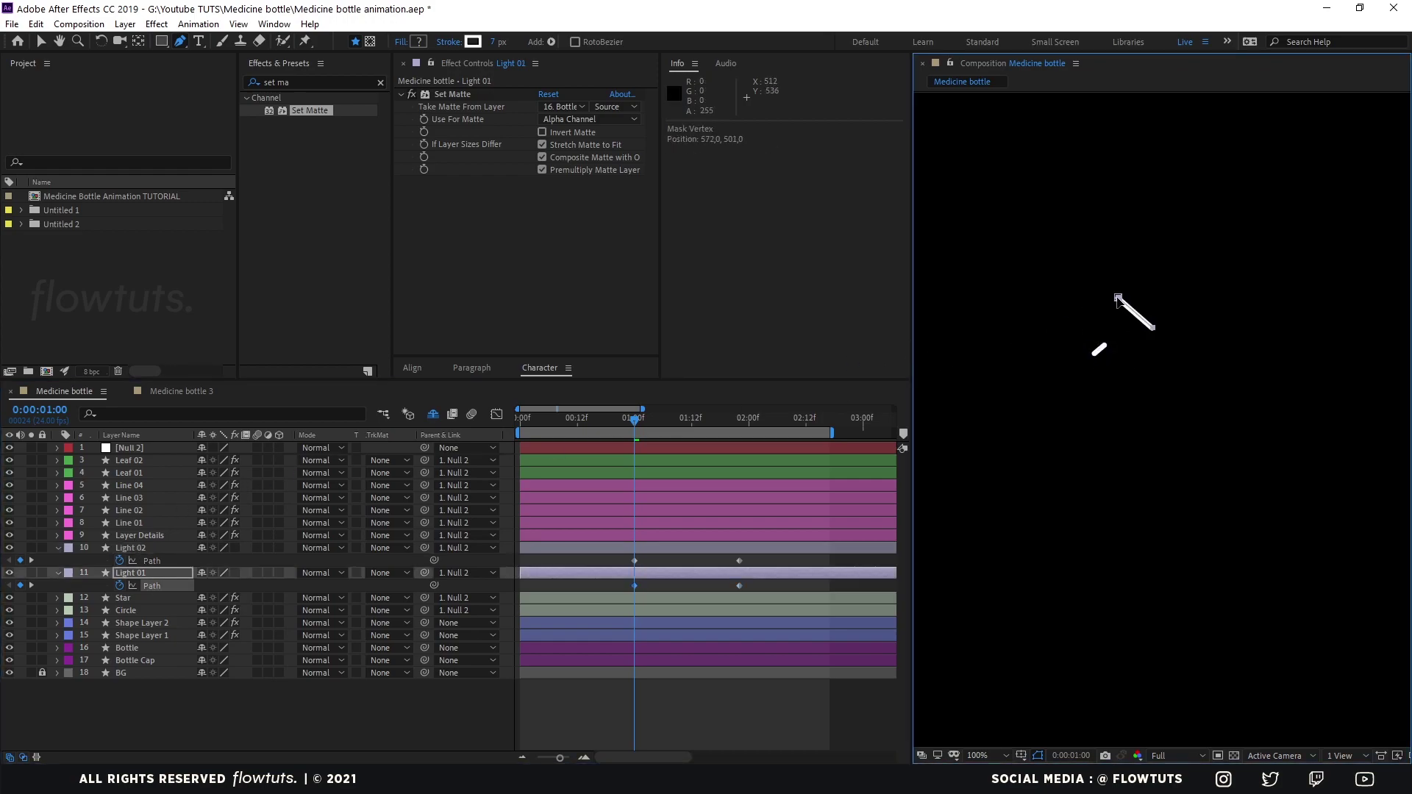
pyautogui.moveTo(1096, 278)
pyautogui.mouseDown()
pyautogui.moveTo(1032, 331)
pyautogui.moveTo(1107, 305)
pyautogui.moveTo(1137, 304)
pyautogui.moveTo(1132, 326)
pyautogui.moveTo(1146, 305)
pyautogui.mouseUp()
pyautogui.hotkey('ctrl', 'z')
pyautogui.press('v')
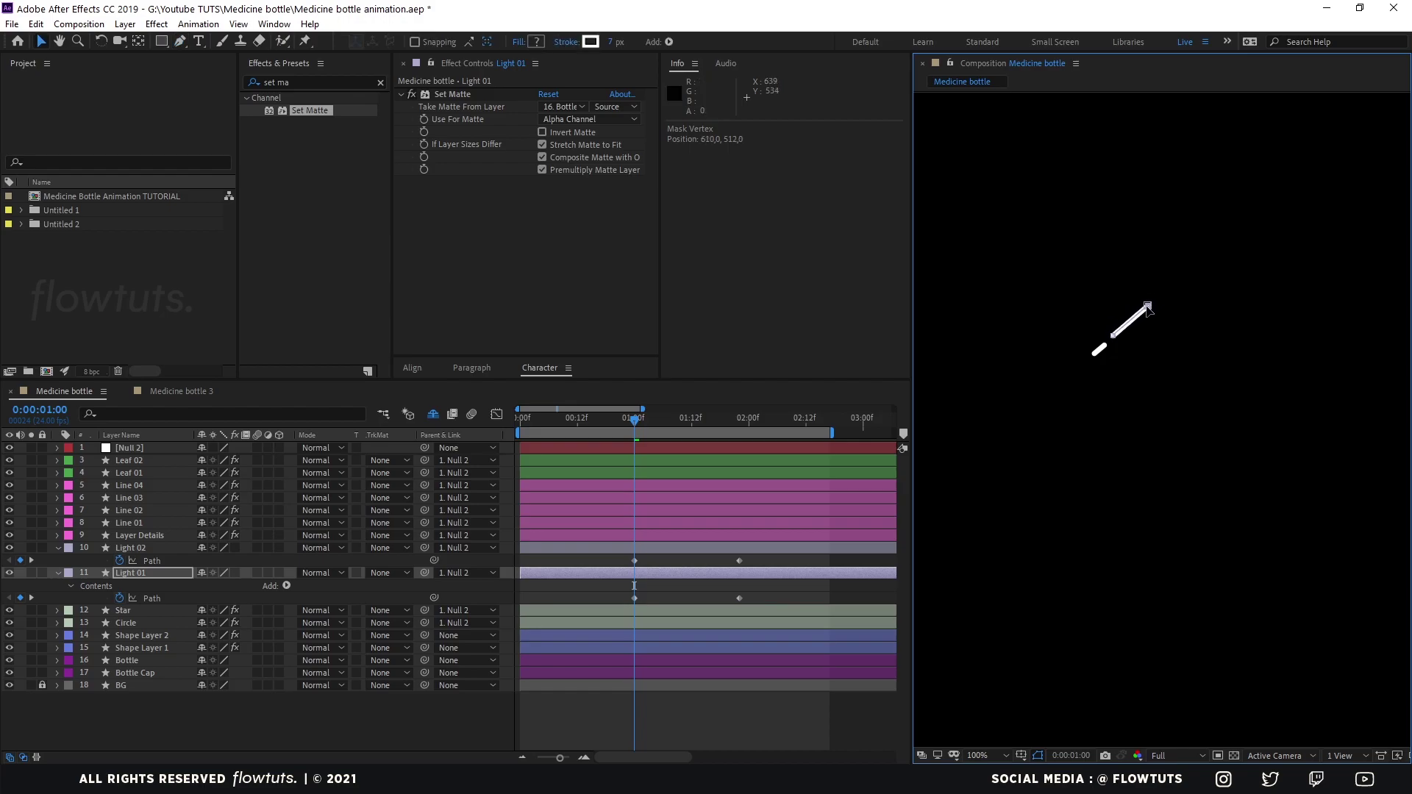
# Apply Easy Ease to the Path keyframes of Light 01 and Light 02, preview the animation and collapse the layer properties
pyautogui.moveTo(759, 559); pyautogui.dragTo(604, 643)
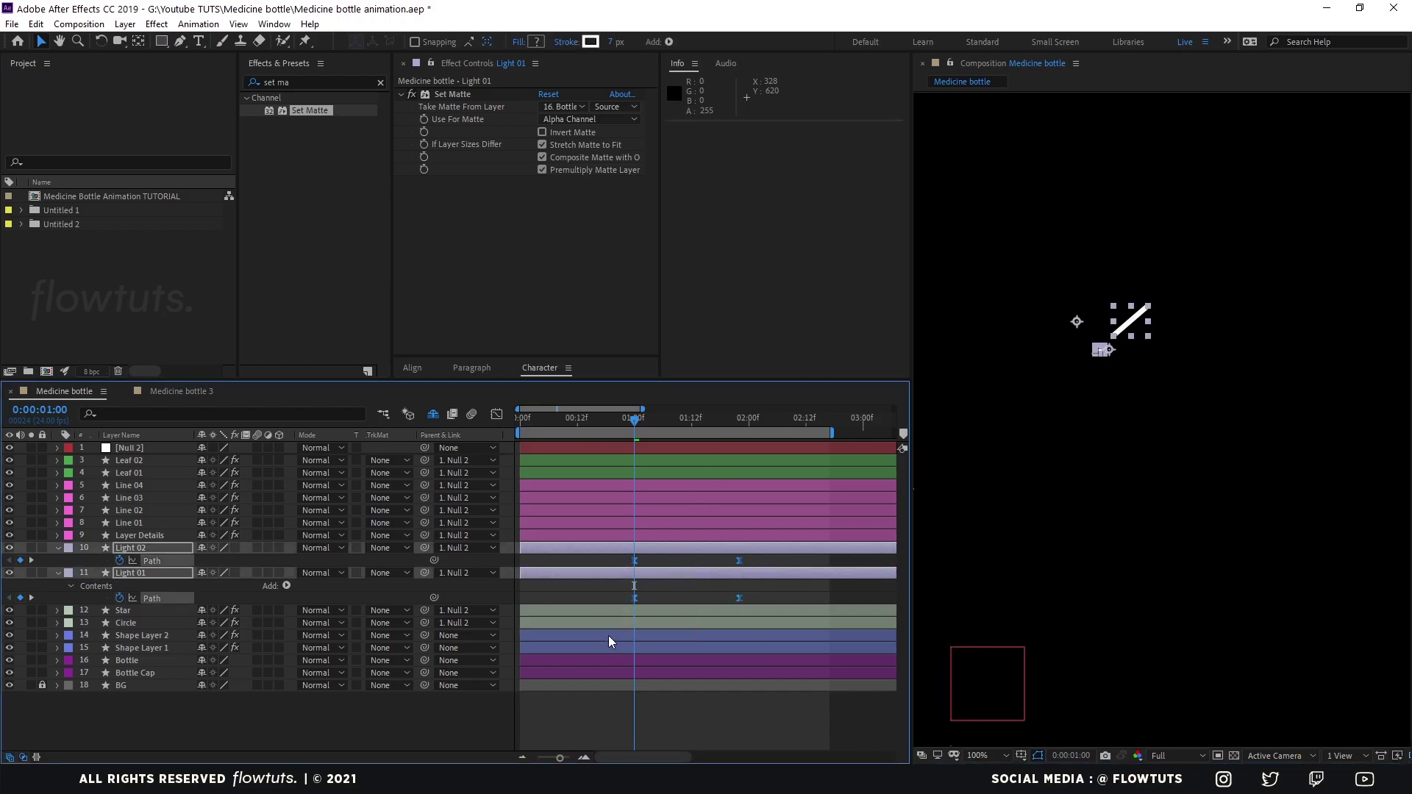
pyautogui.moveTo(634, 422); pyautogui.dragTo(656, 424)
pyautogui.press('space')
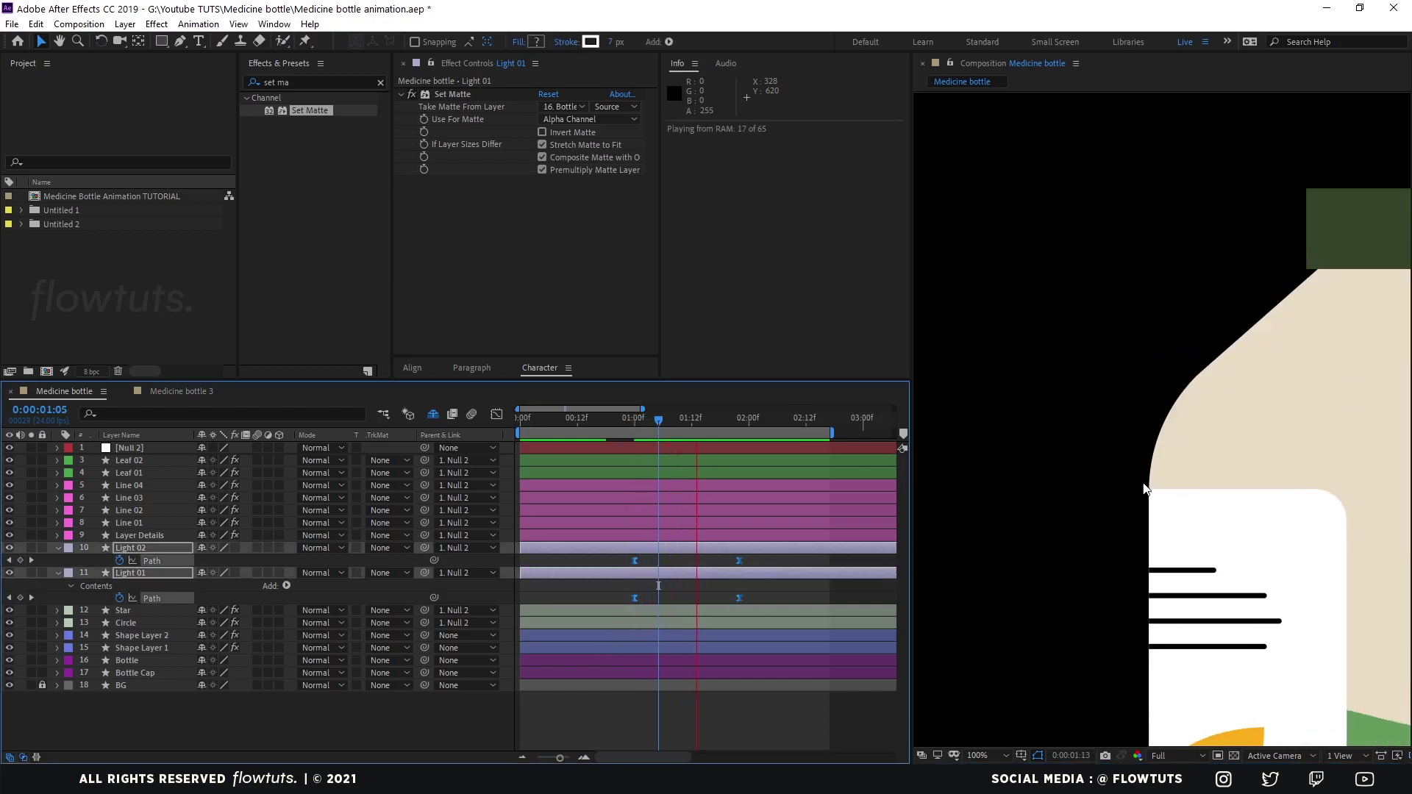
pyautogui.press(',')
pyautogui.click(635, 421)
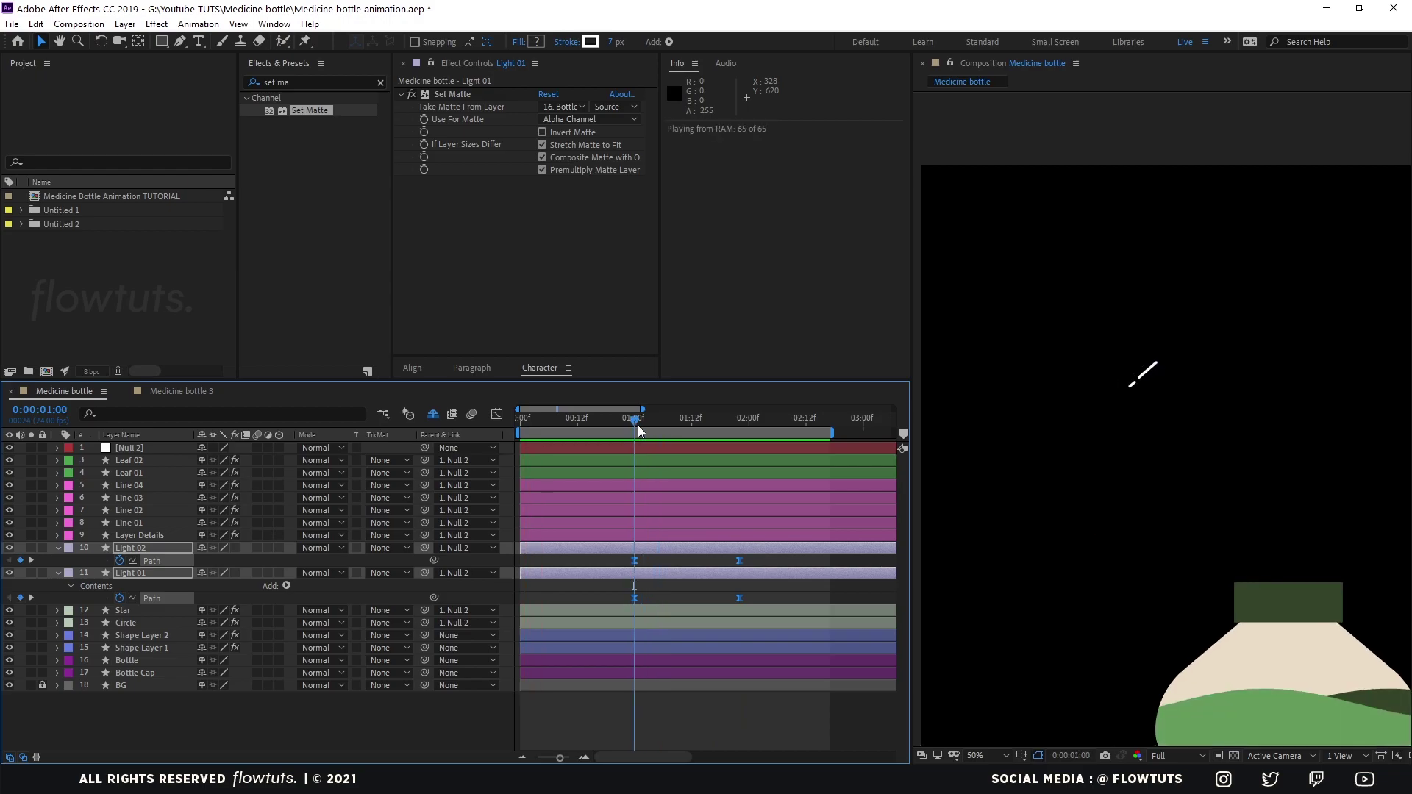
pyautogui.click(621, 421)
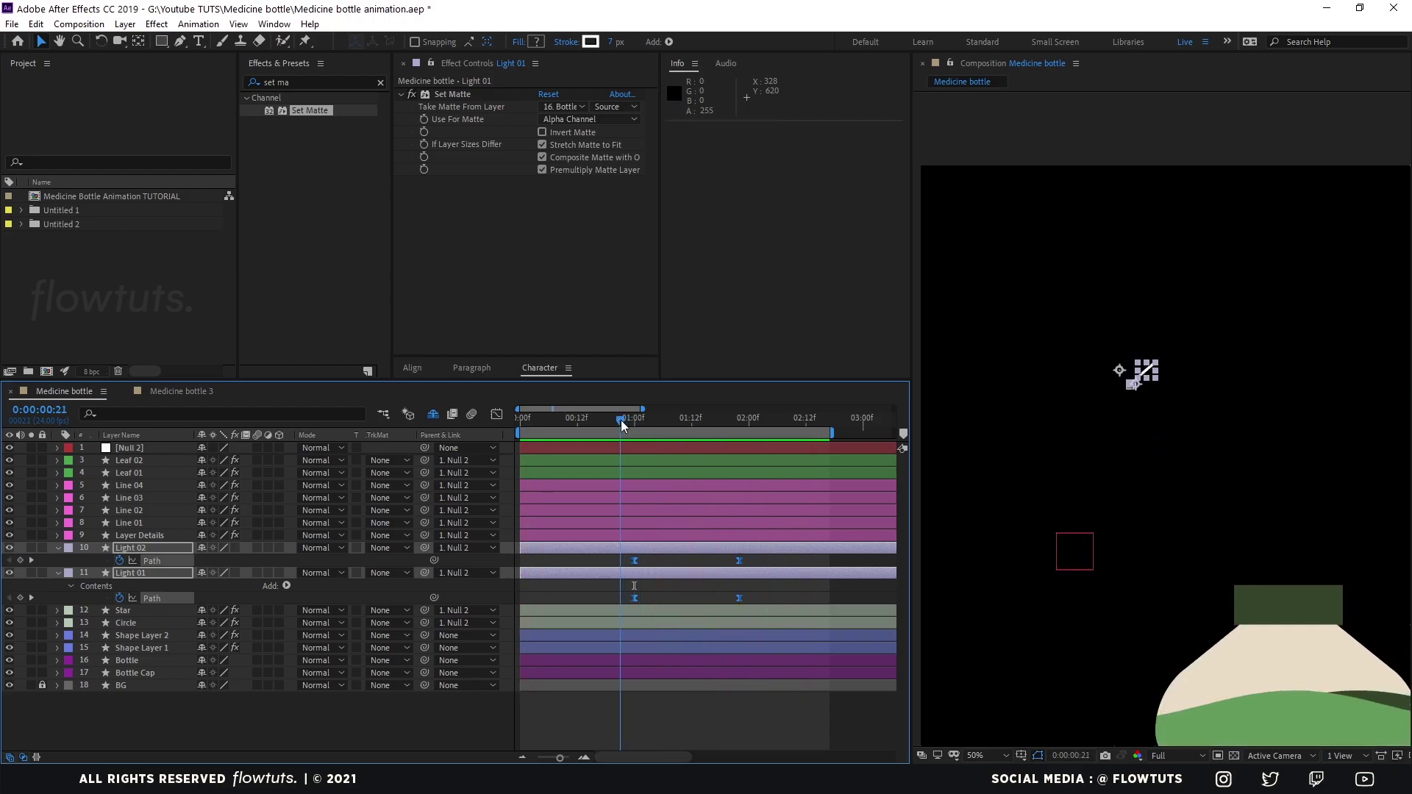
pyautogui.click(604, 448)
pyautogui.press('p')
pyautogui.press('u')
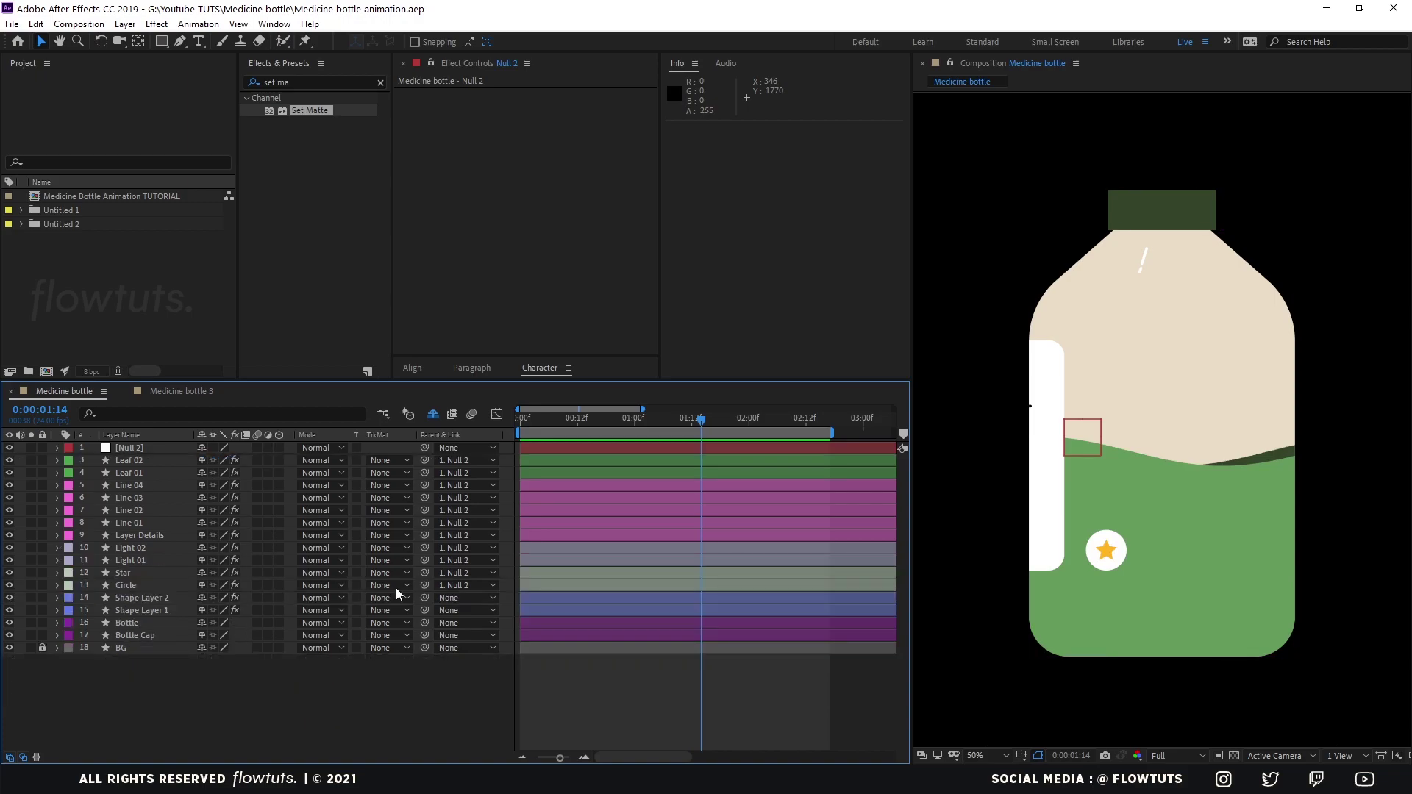
# Draw a vertical line from the lower to the upper edge of the bottle cap with the Pen tool, using no fill and a 5 px stroke
pyautogui.click(180, 41)
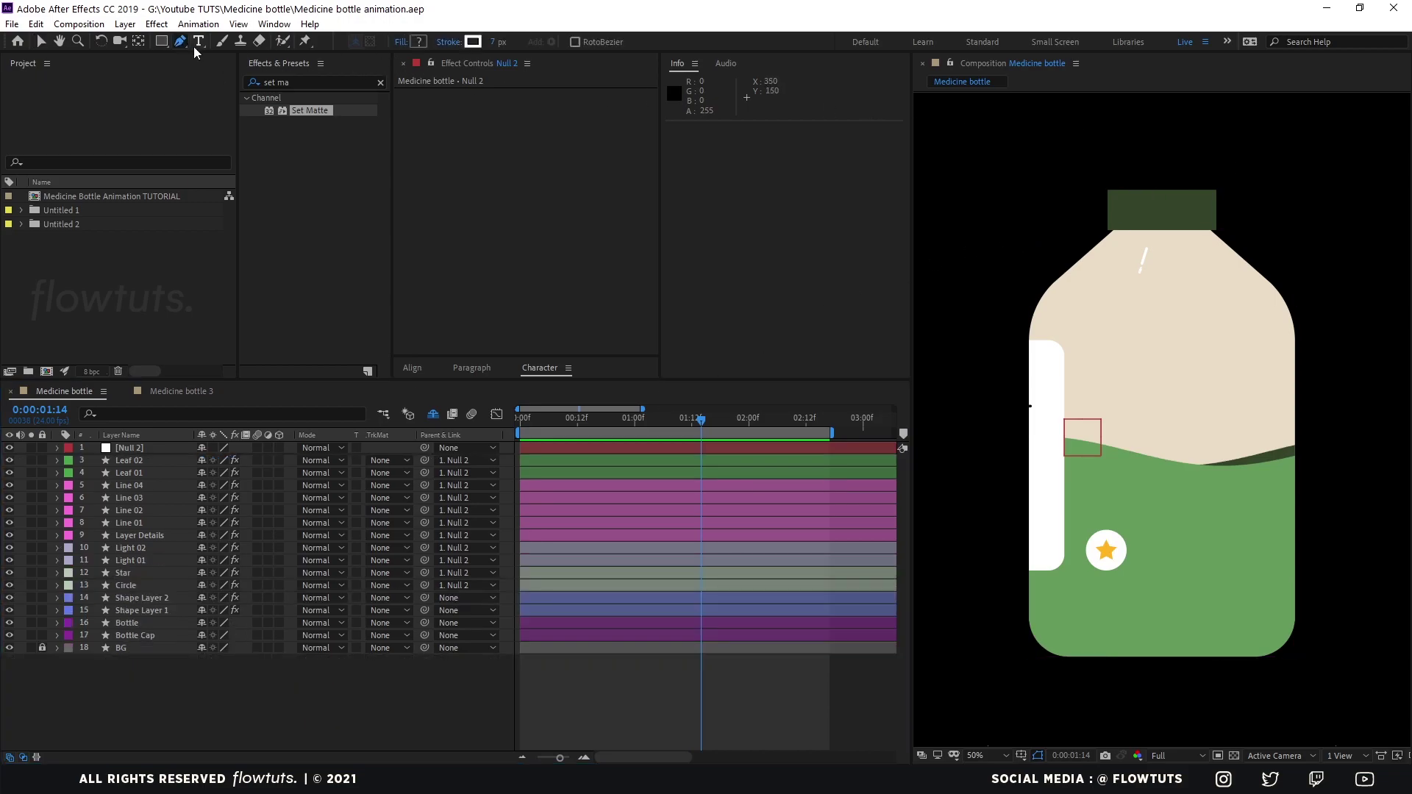
pyautogui.click(1161, 230)
pyautogui.click(1160, 192)
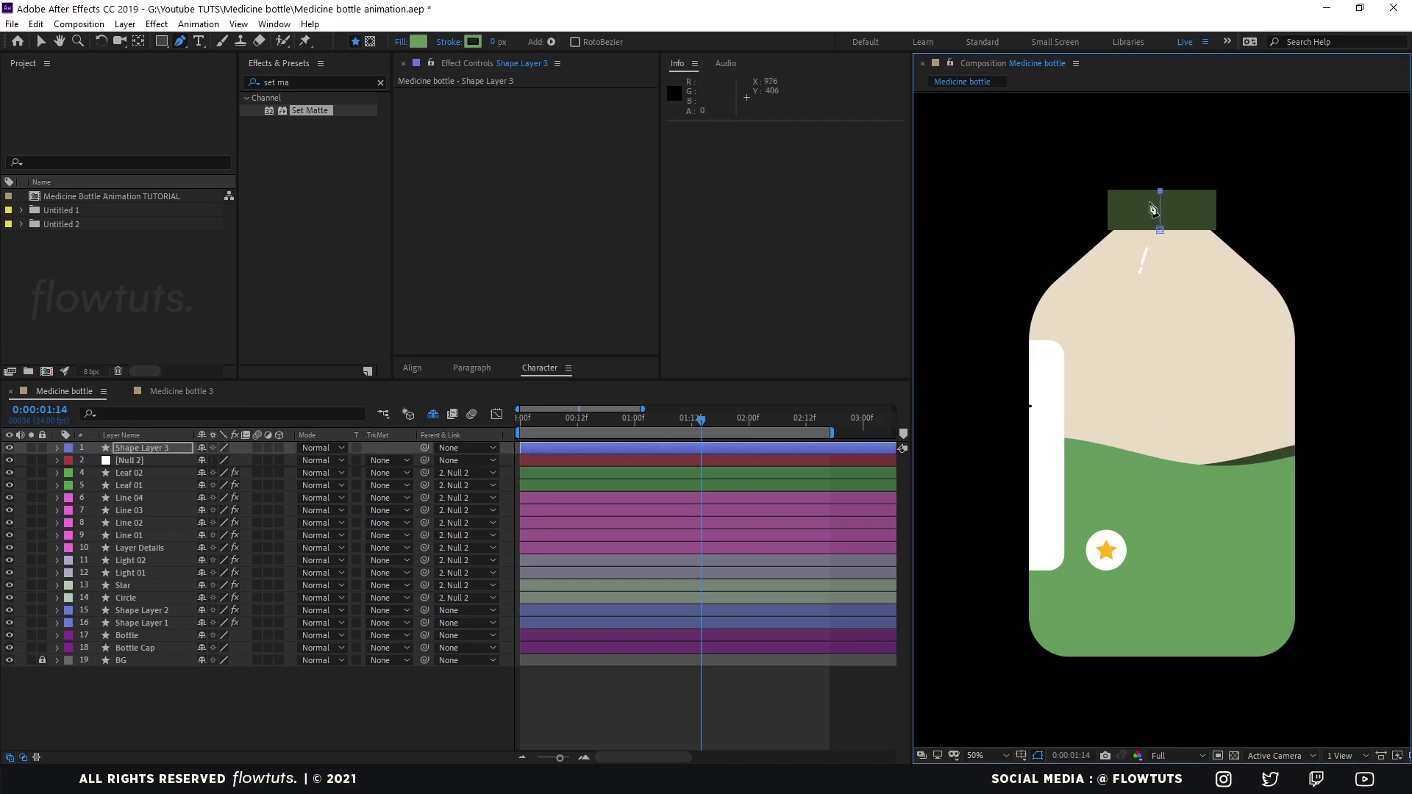
pyautogui.click(402, 42)
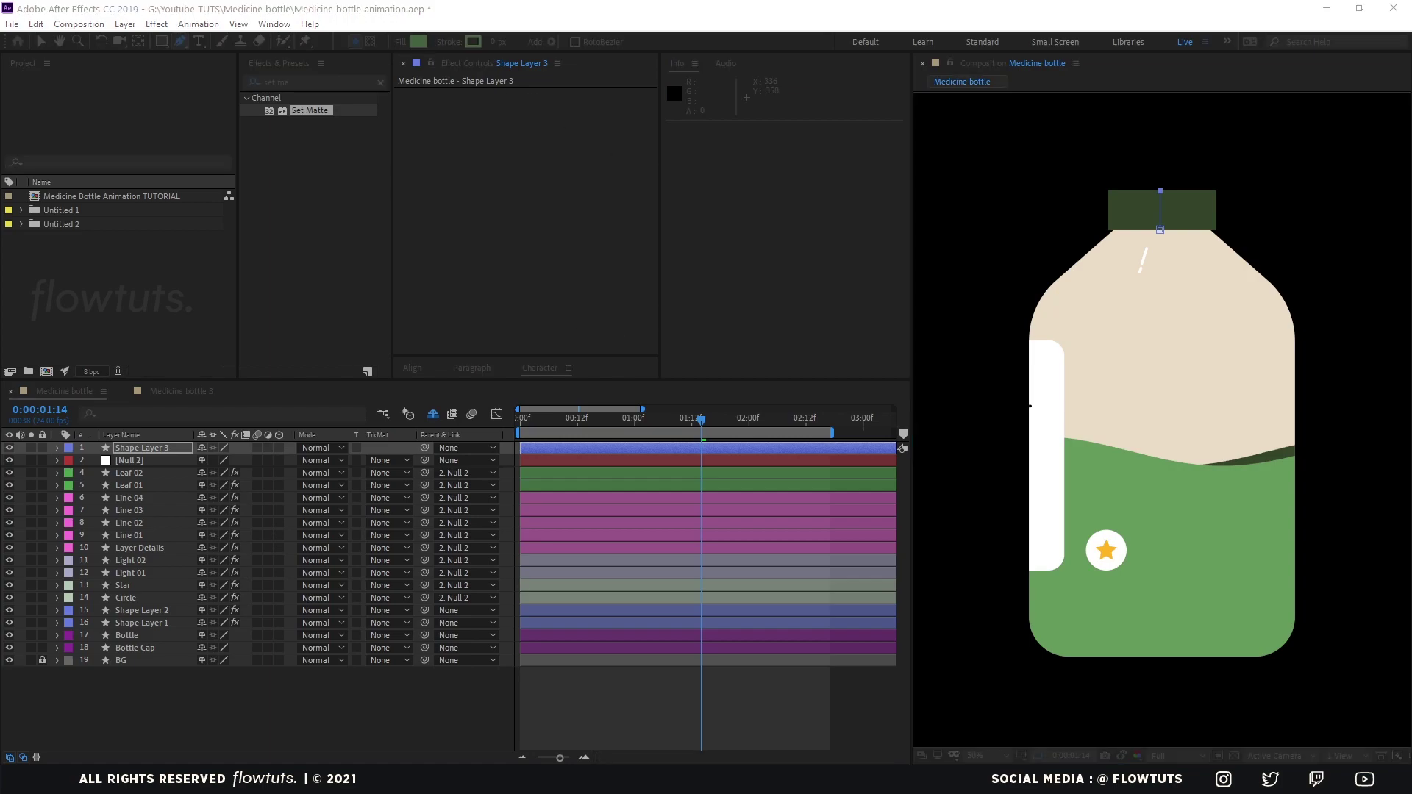
pyautogui.click(549, 280)
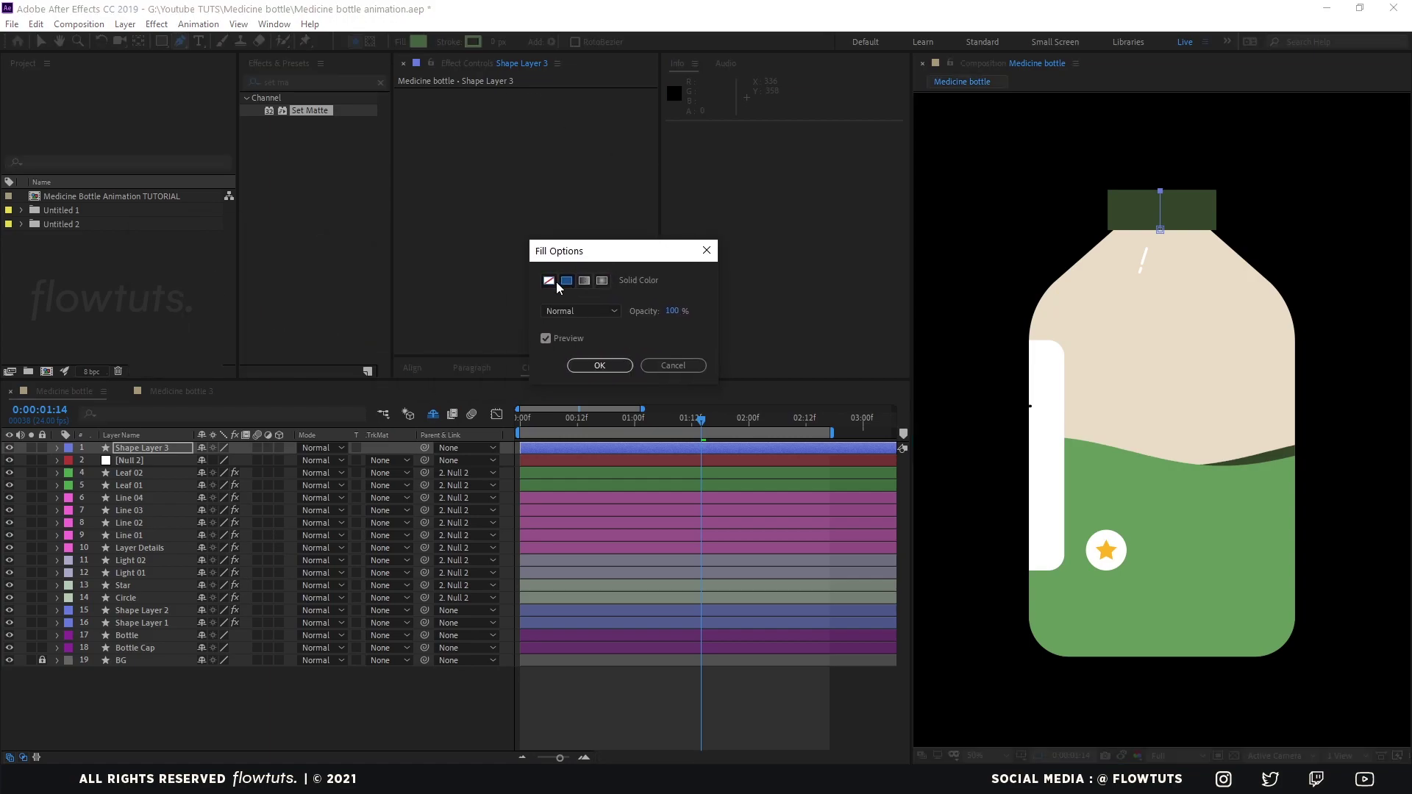
pyautogui.click(599, 365)
pyautogui.click(494, 42)
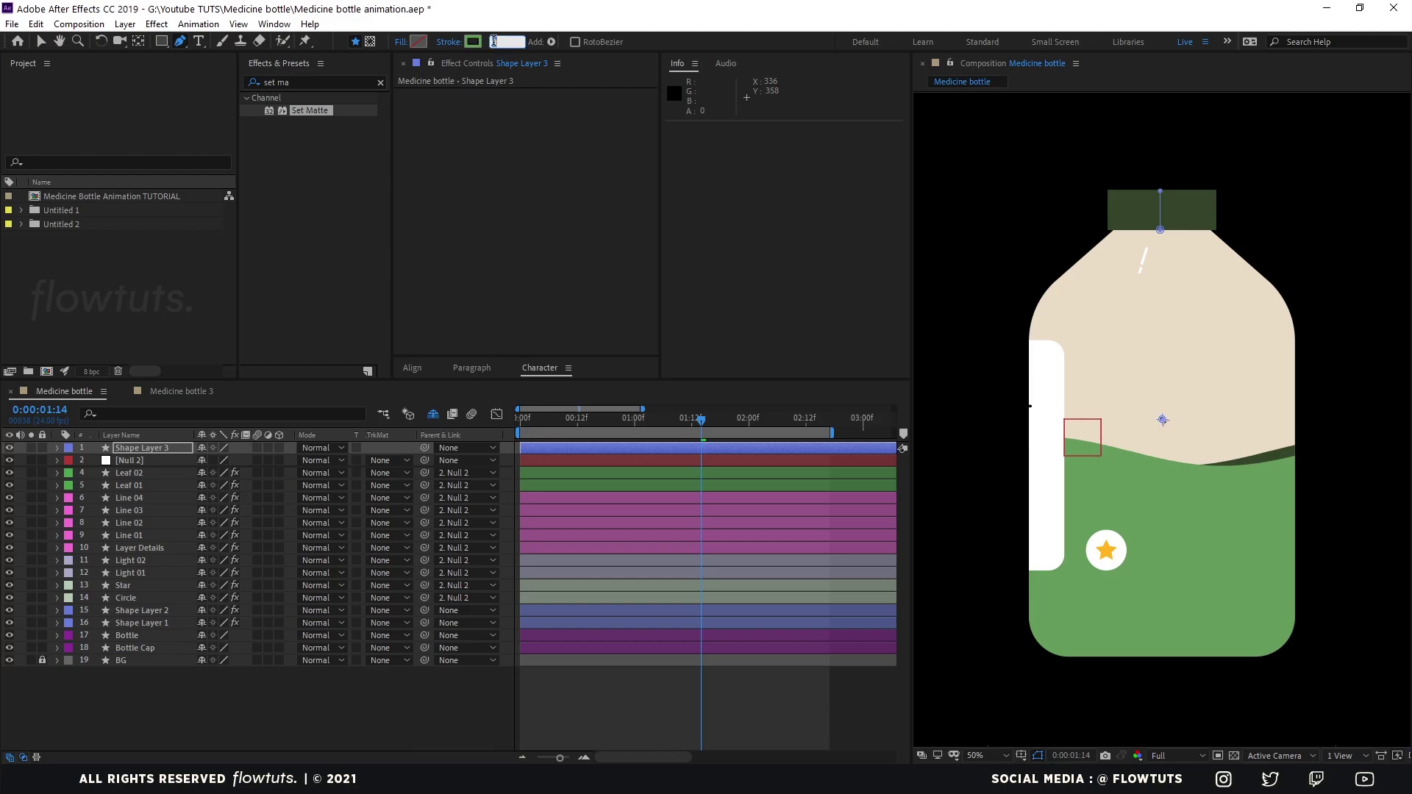
pyautogui.press('Return')
# Set the cap line's stroke colour to black by sampling the composition background
pyautogui.click(474, 42)
pyautogui.click(915, 378)
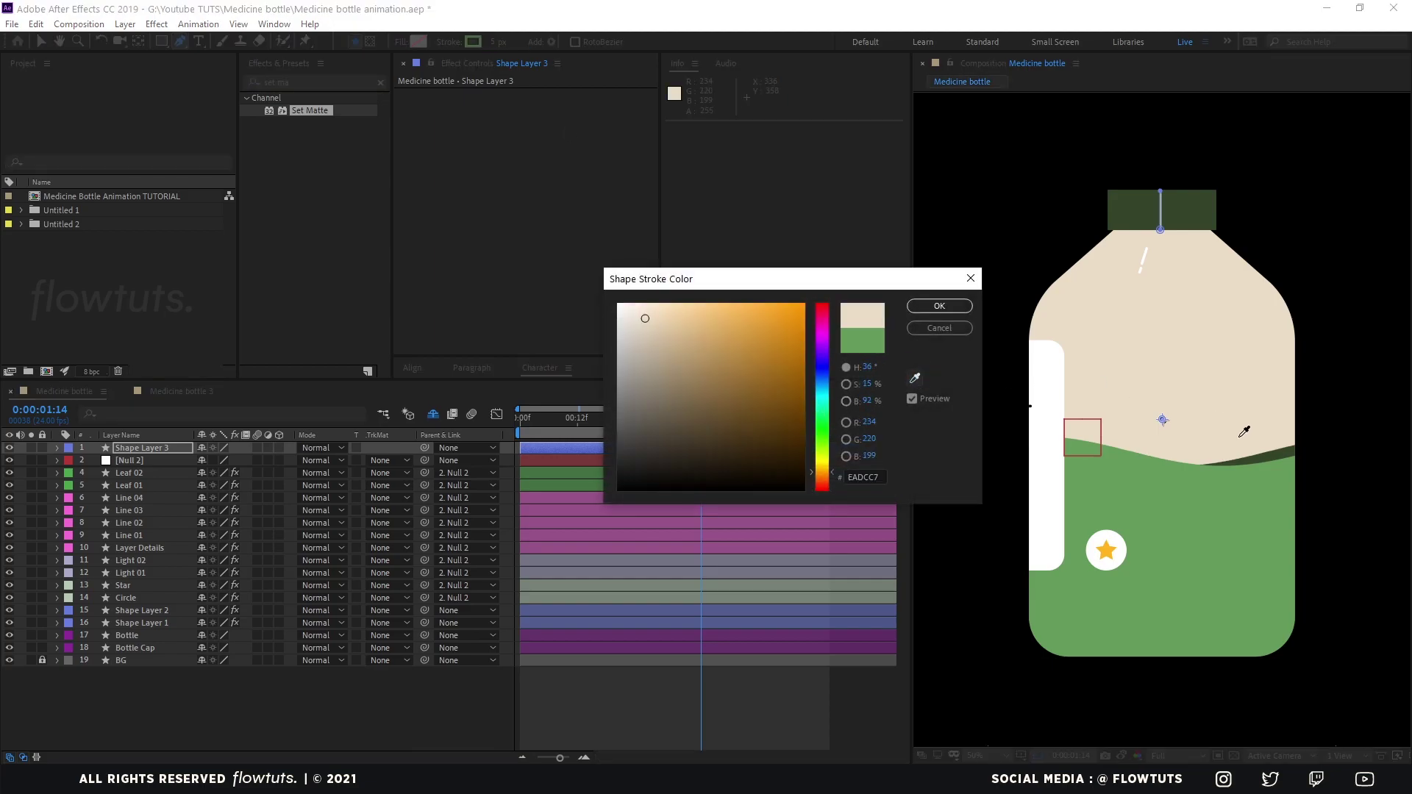
pyautogui.click(915, 381)
pyautogui.click(1013, 375)
pyautogui.click(939, 306)
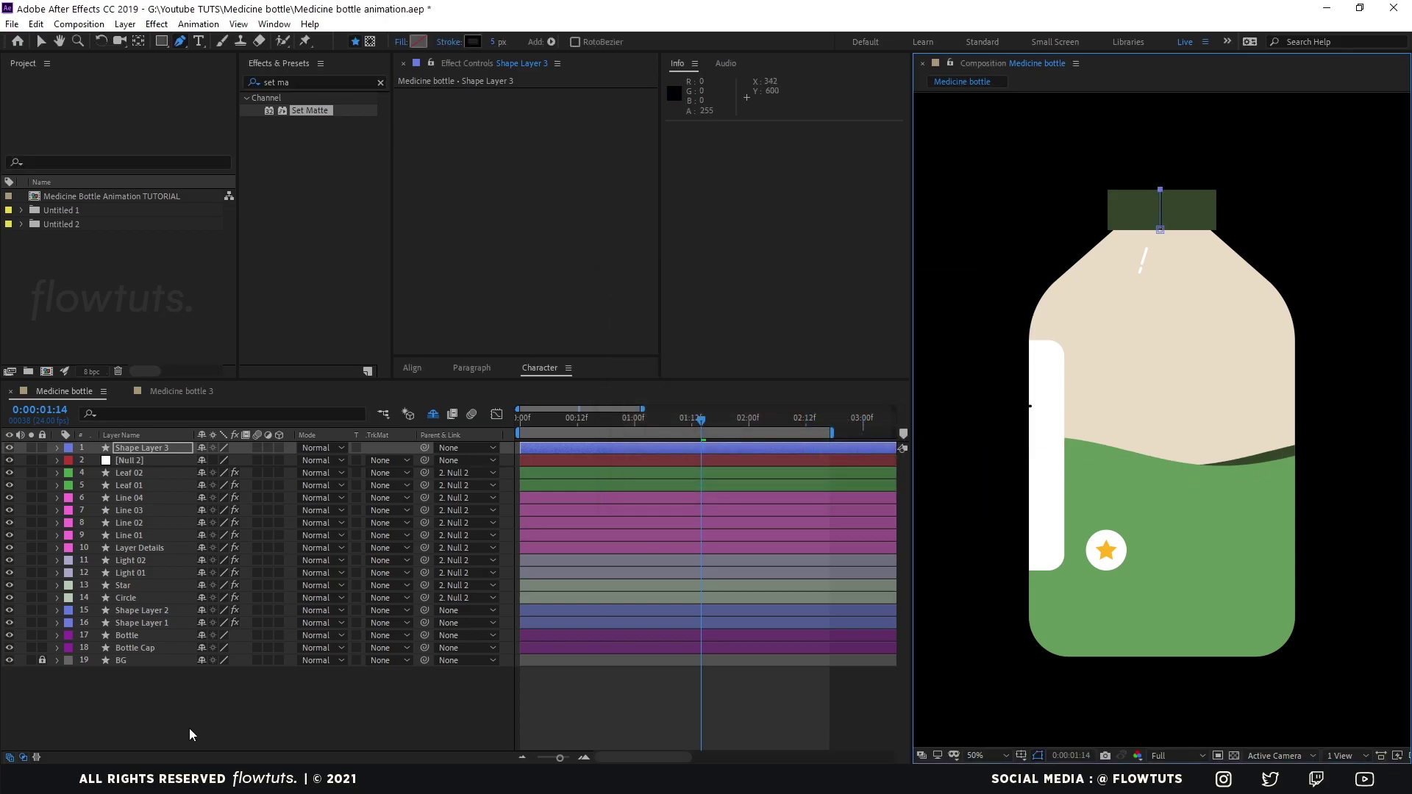
# Add a Repeater to the cap line's shape layer and set its Copies to 10
pyautogui.click(57, 447)
pyautogui.click(286, 460)
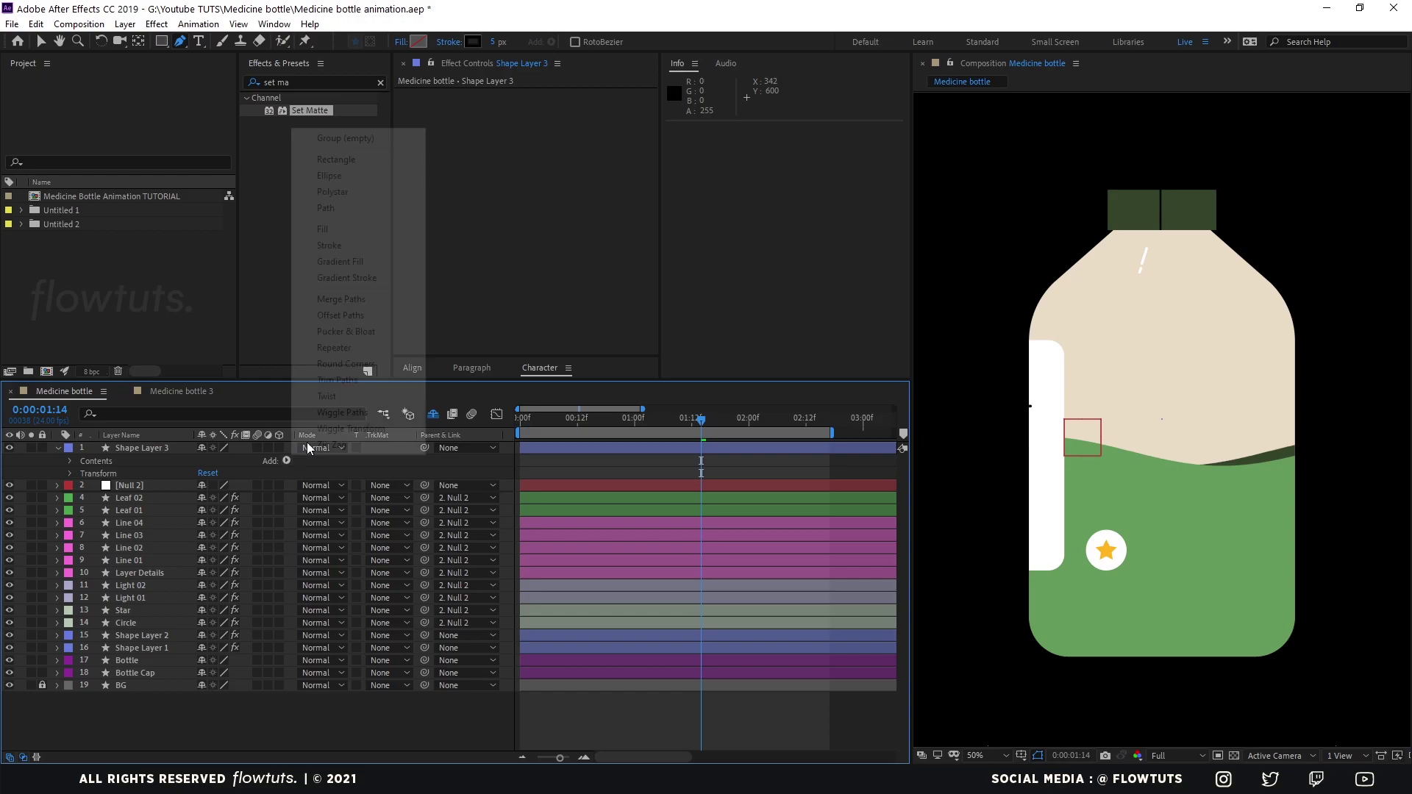
pyautogui.click(334, 347)
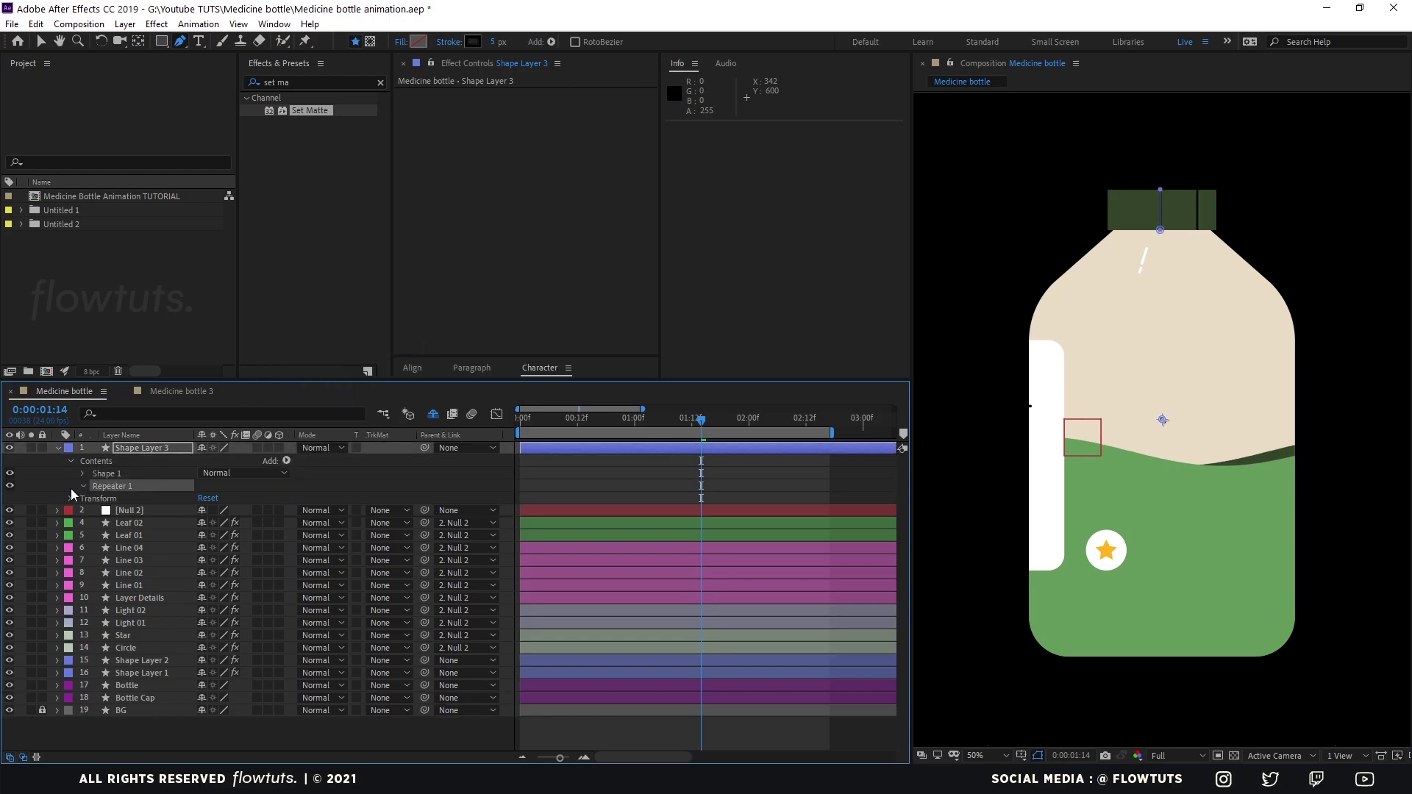
pyautogui.click(82, 486)
pyautogui.click(205, 498)
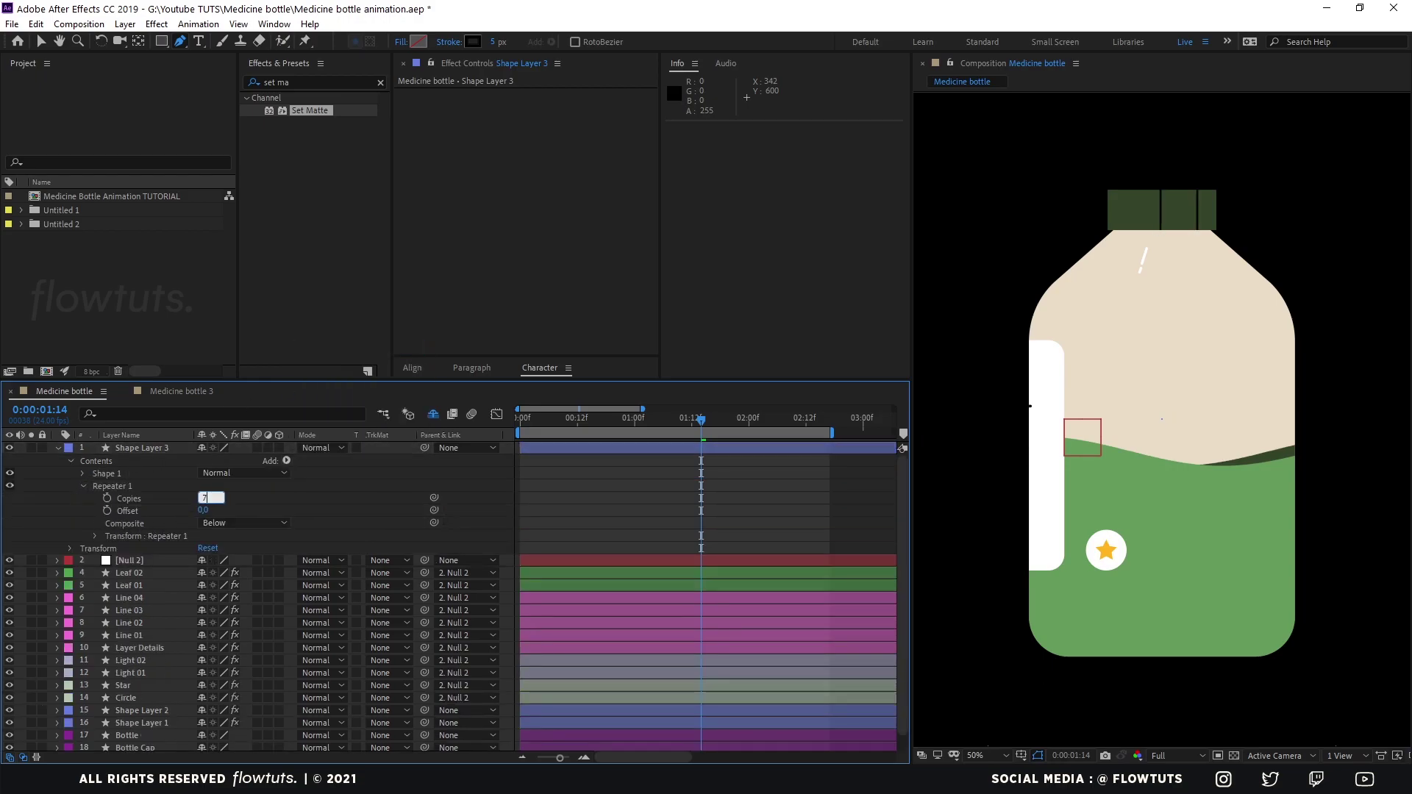
pyautogui.write('10')
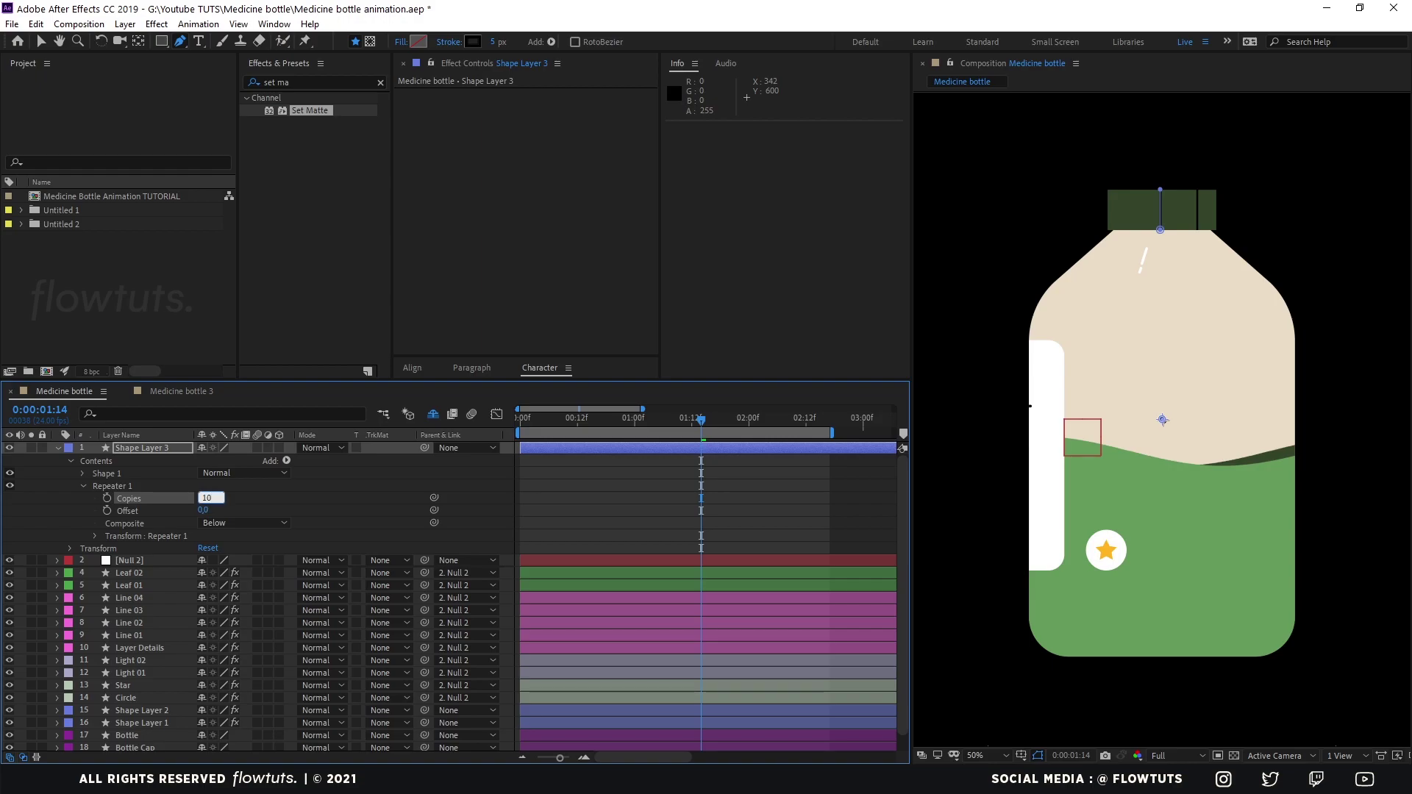
pyautogui.press('Return')
# Set the repeated cap lines' stroke colour to white (FFFFFF)
pyautogui.click(473, 42)
pyautogui.click(619, 303)
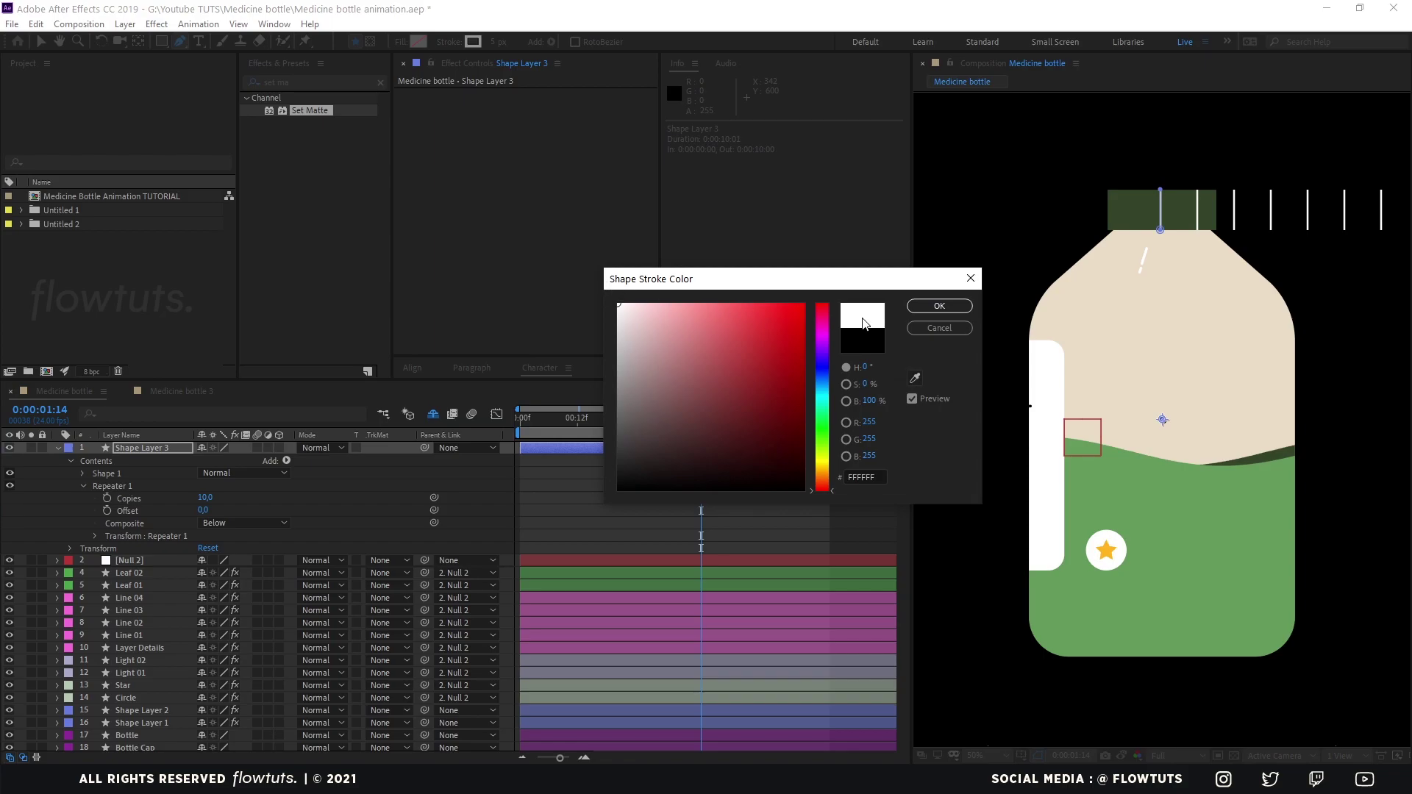
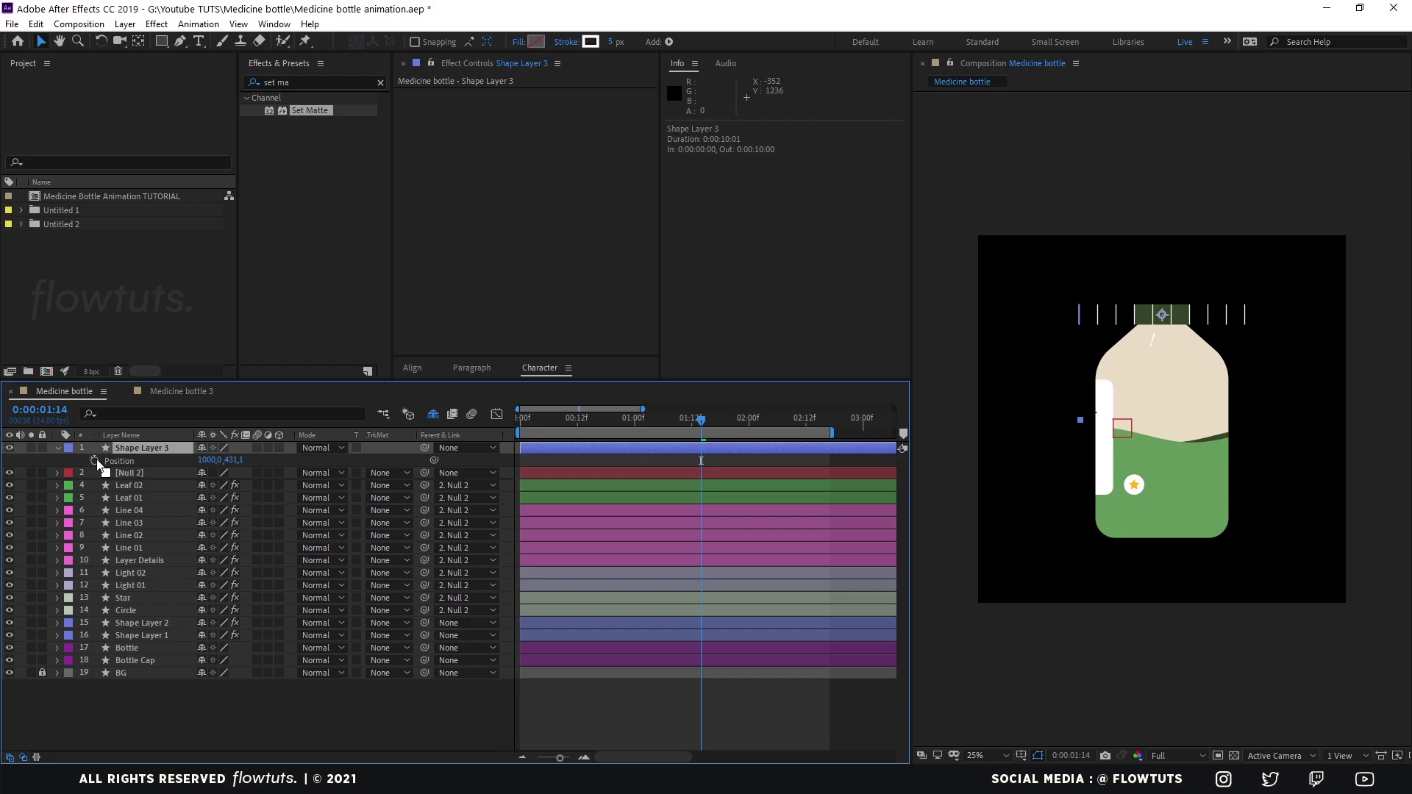
# Add a Position keyframe to the cap lines' Shape Layer 3 and place it at 0:00:01:00
pyautogui.press('.')
pyautogui.press('.')
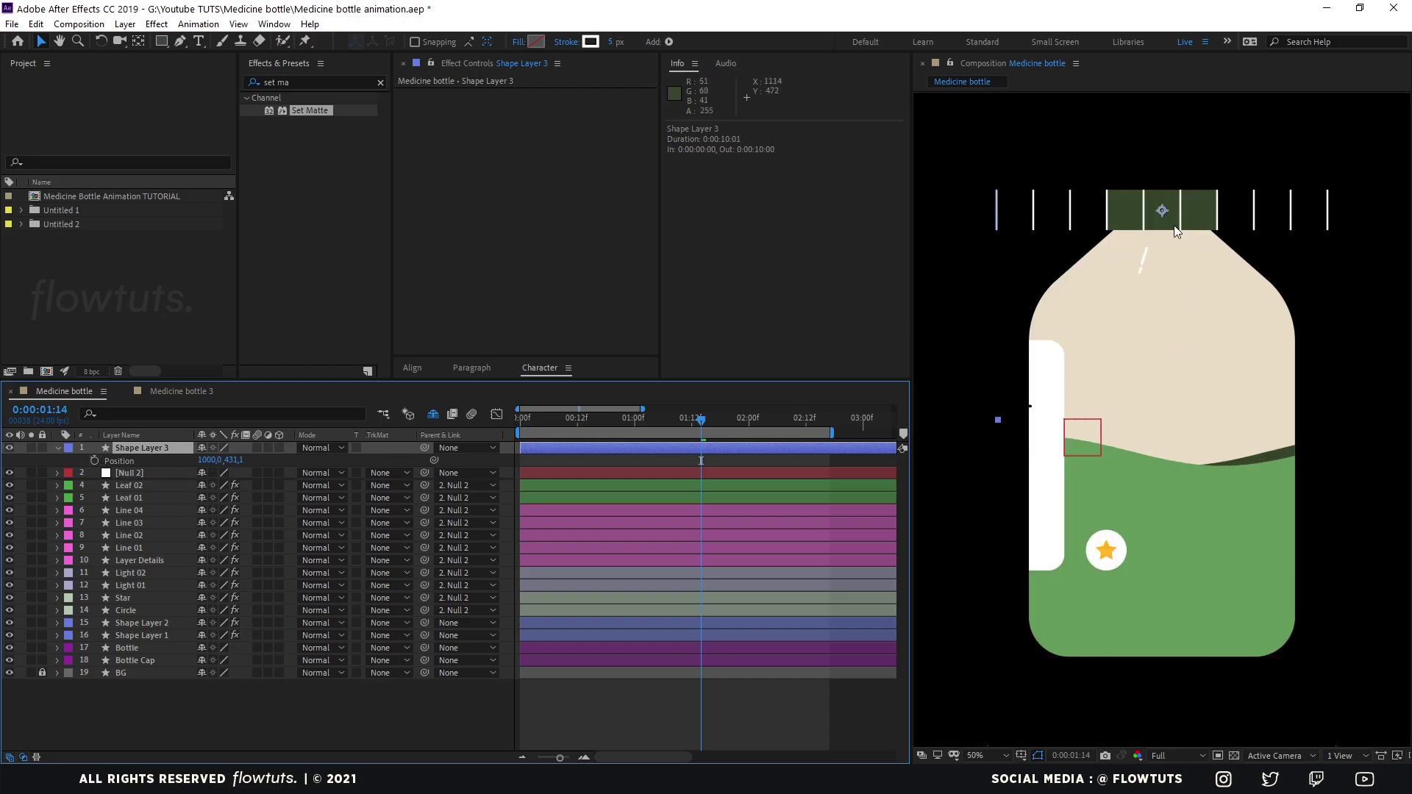
pyautogui.click(94, 461)
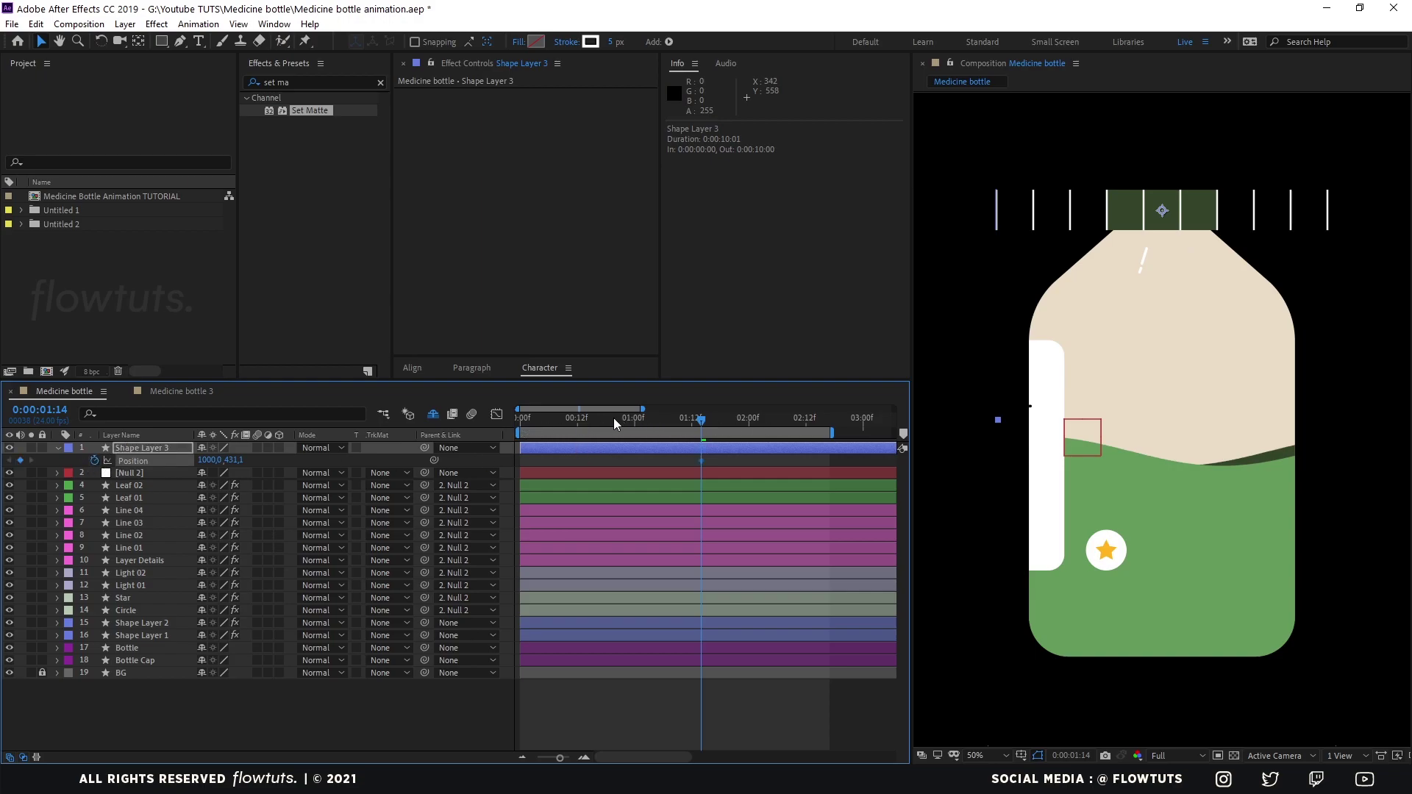
pyautogui.click(637, 430)
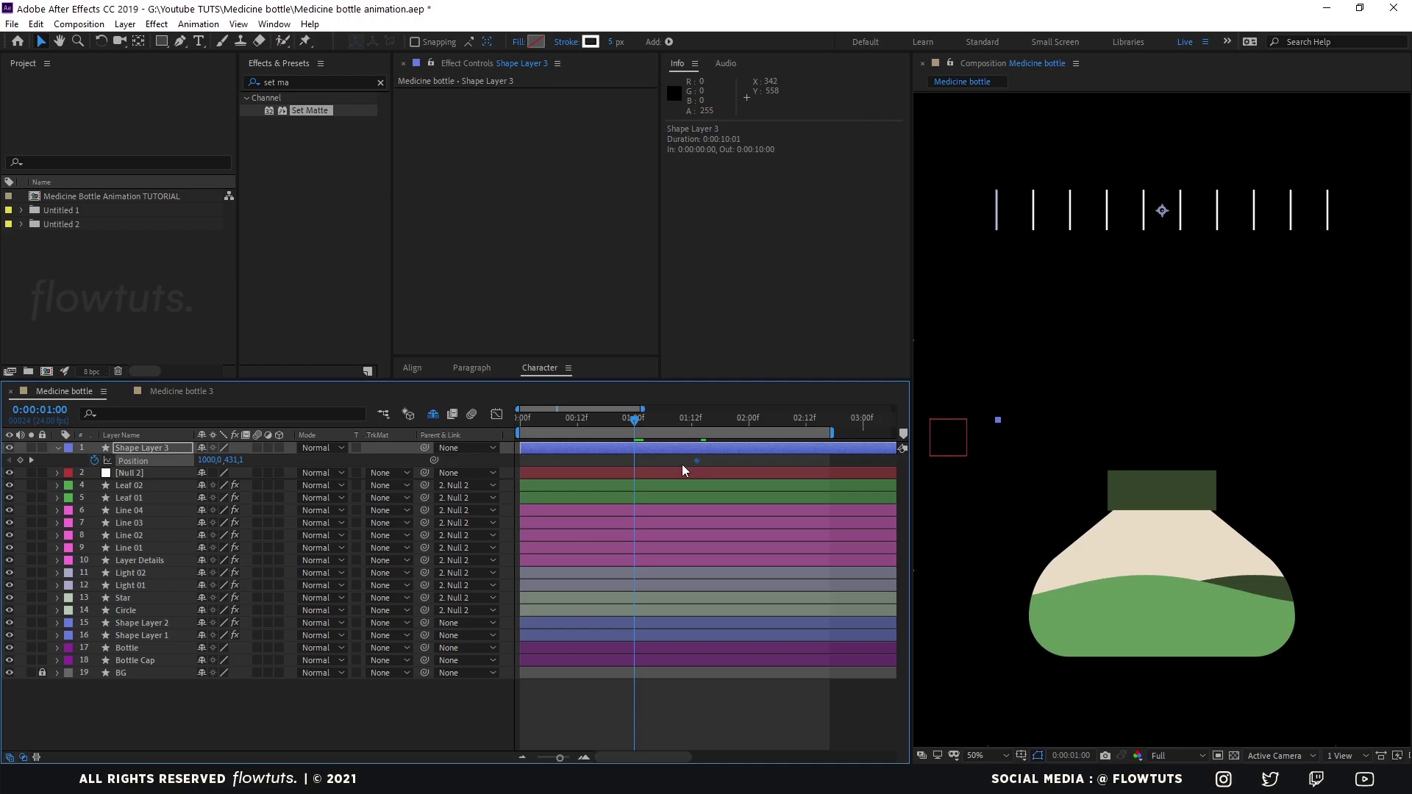
pyautogui.hotkey('alt', 'shift', 'p')
# At 0:00:02:00, set the cap lines layer's Position to 1302, 425.1 to keyframe its horizontal travel across the cap
pyautogui.click(750, 428)
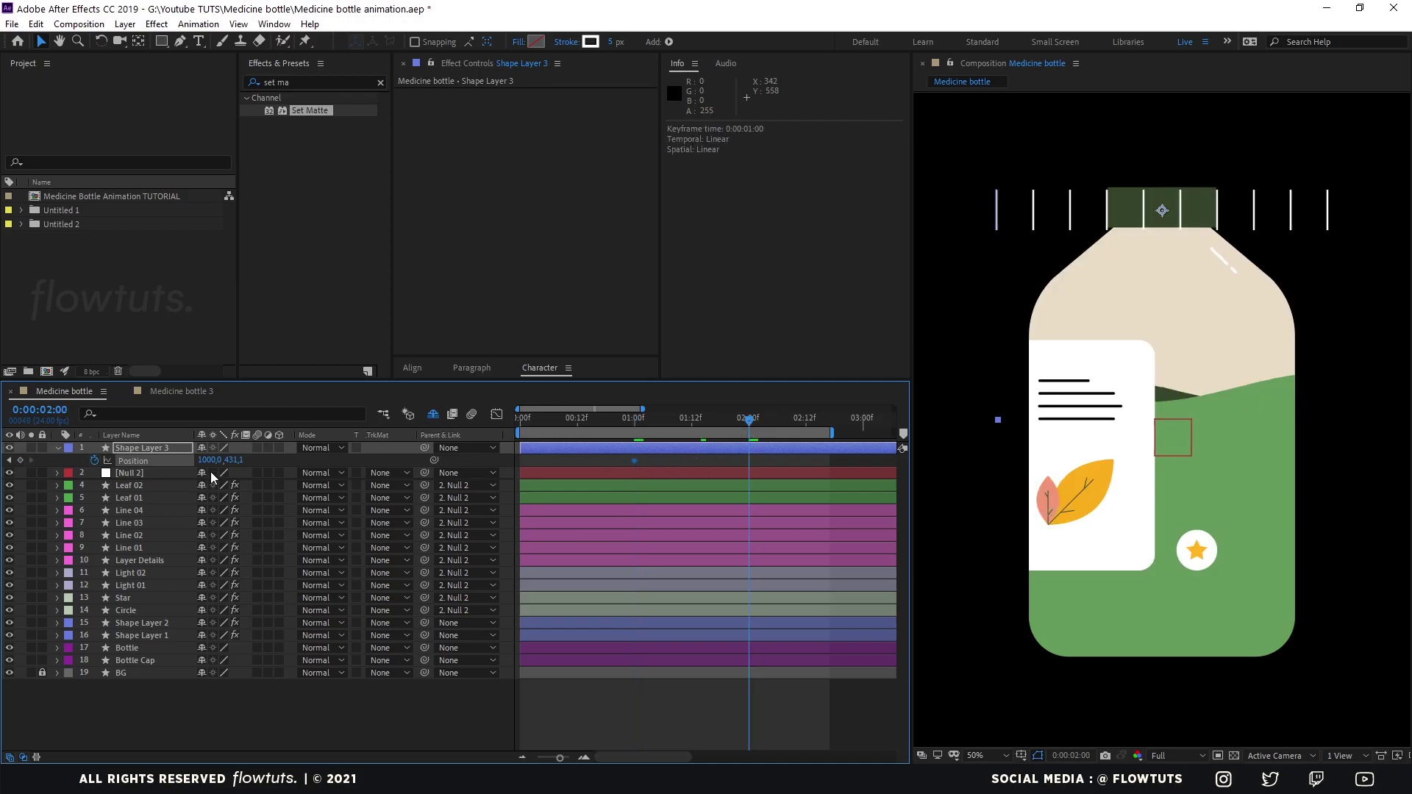
pyautogui.moveTo(209, 460); pyautogui.dragTo(436, 461)
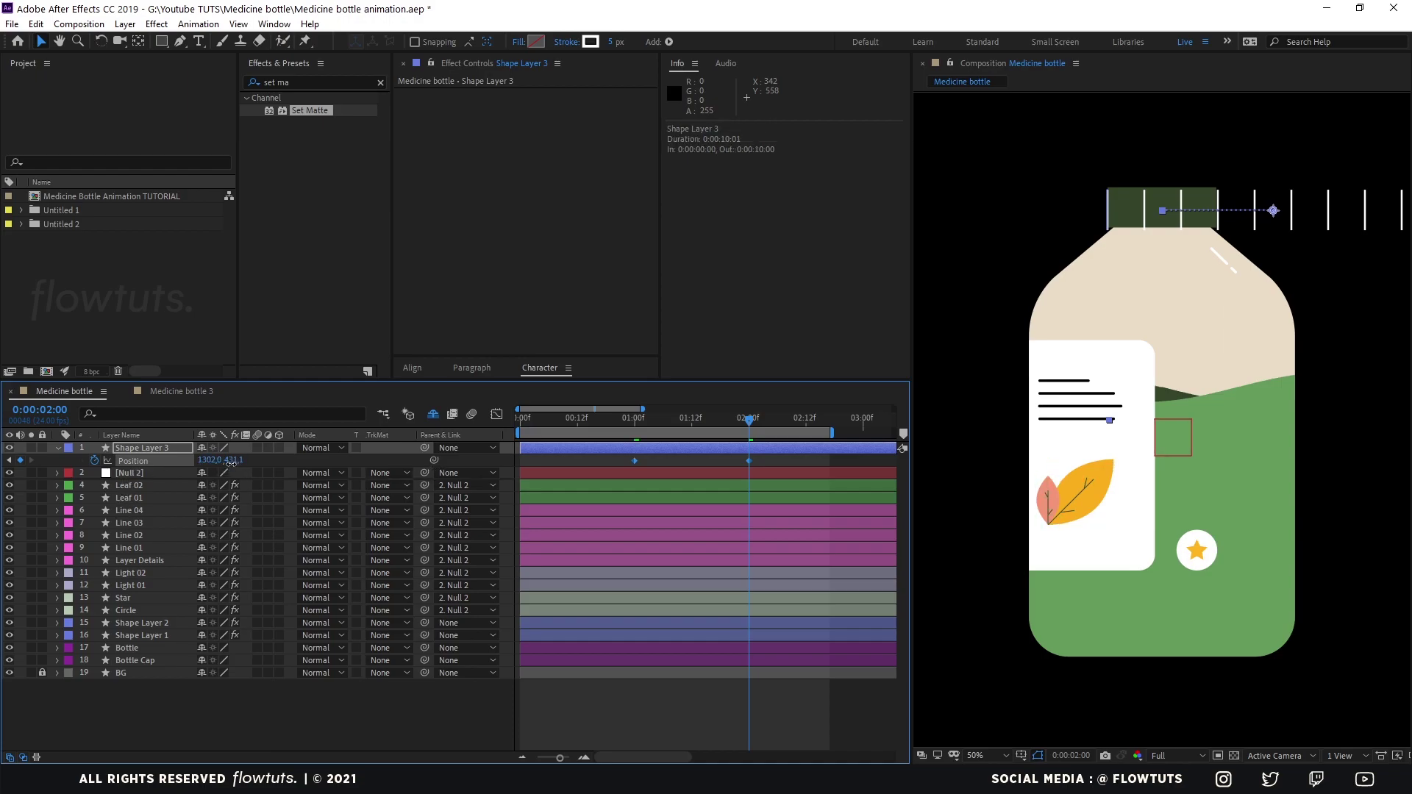
pyautogui.moveTo(231, 461); pyautogui.dragTo(226, 461)
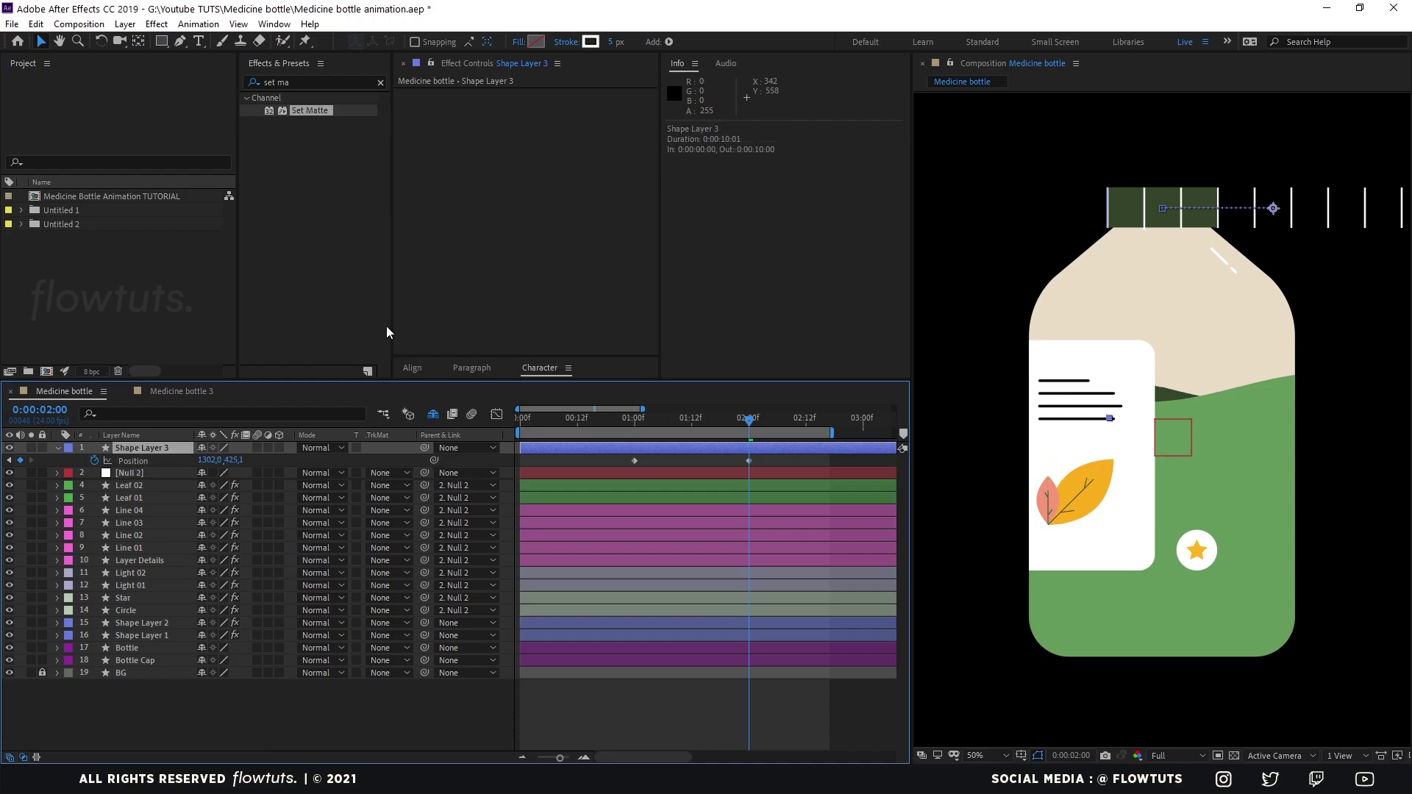
# Apply the Set Matte effect to Shape Layer 3, taking the matte from the Bottle Cap layer
pyautogui.doubleClick(316, 111)
pyautogui.click(565, 106)
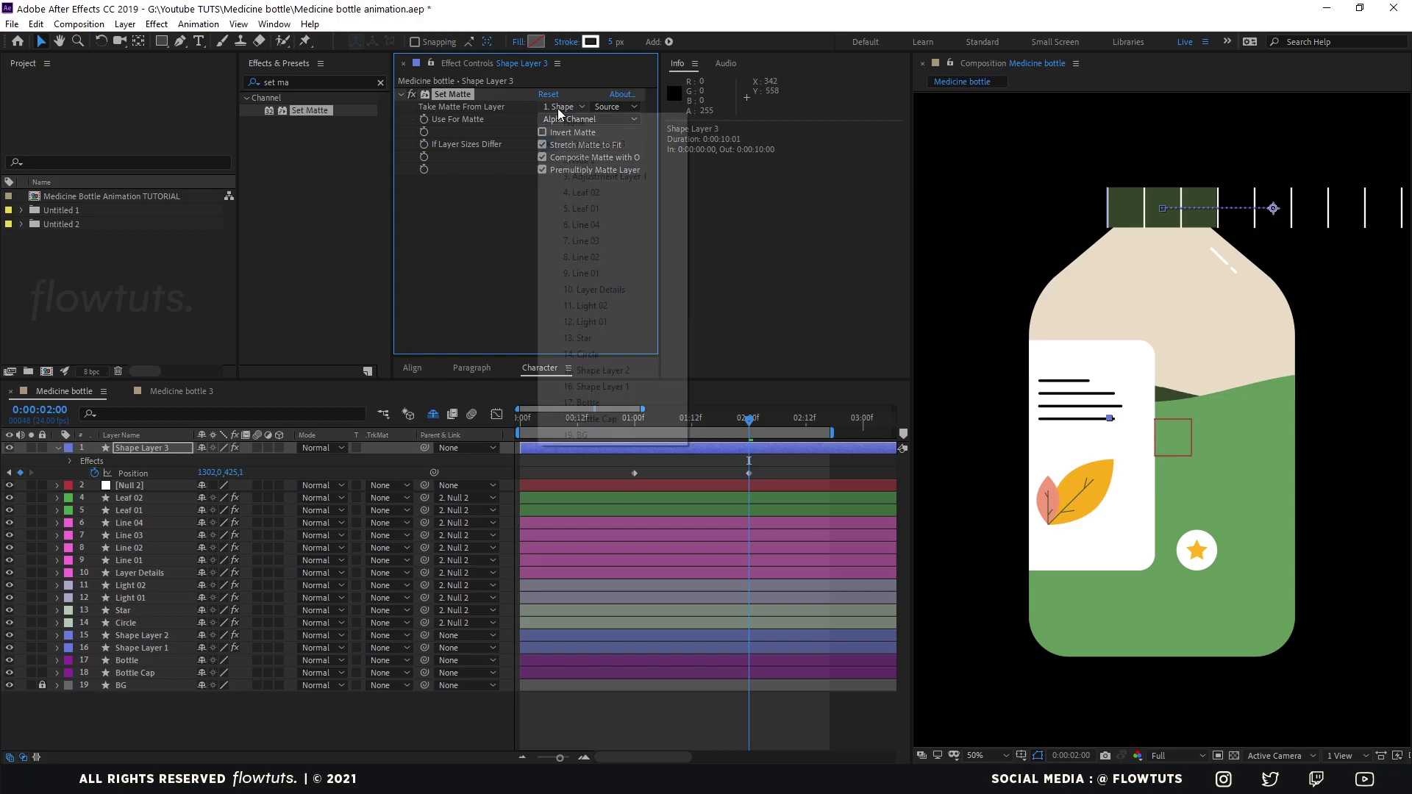
pyautogui.click(605, 420)
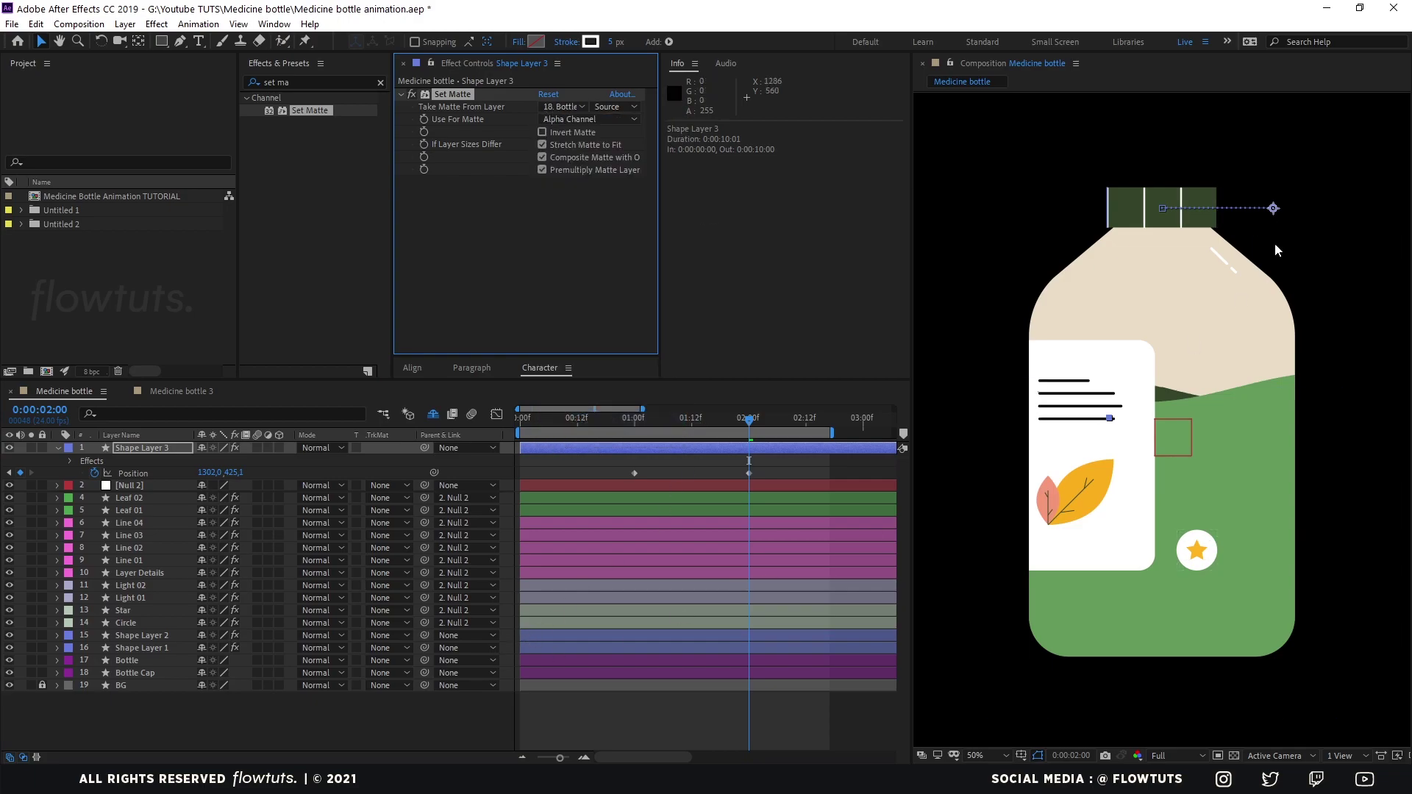
# Tighten the spacing of the cap lines by setting the Repeater's transform Position X to 98
pyautogui.click(140, 449)
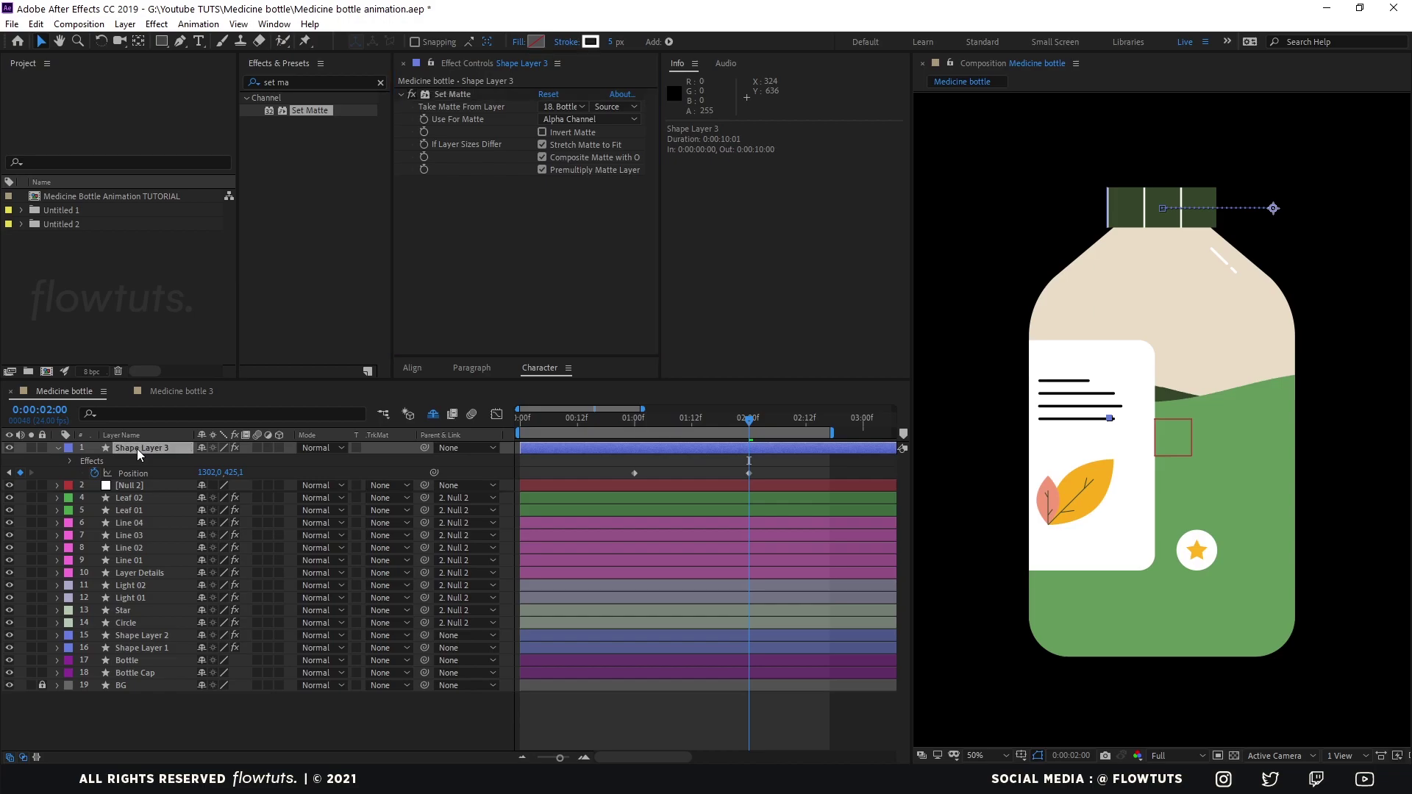
pyautogui.doubleClick(56, 449)
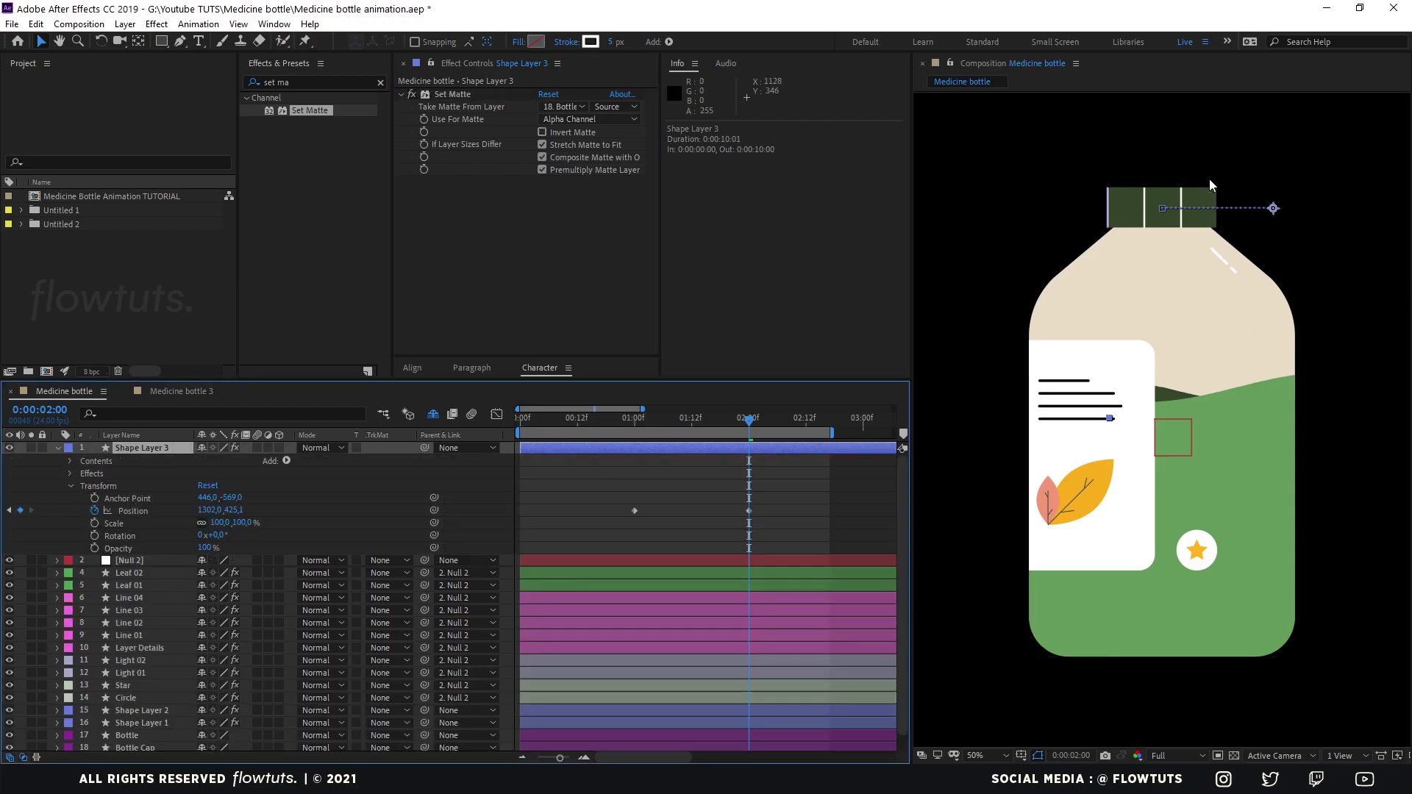
pyautogui.click(70, 461)
pyautogui.click(82, 486)
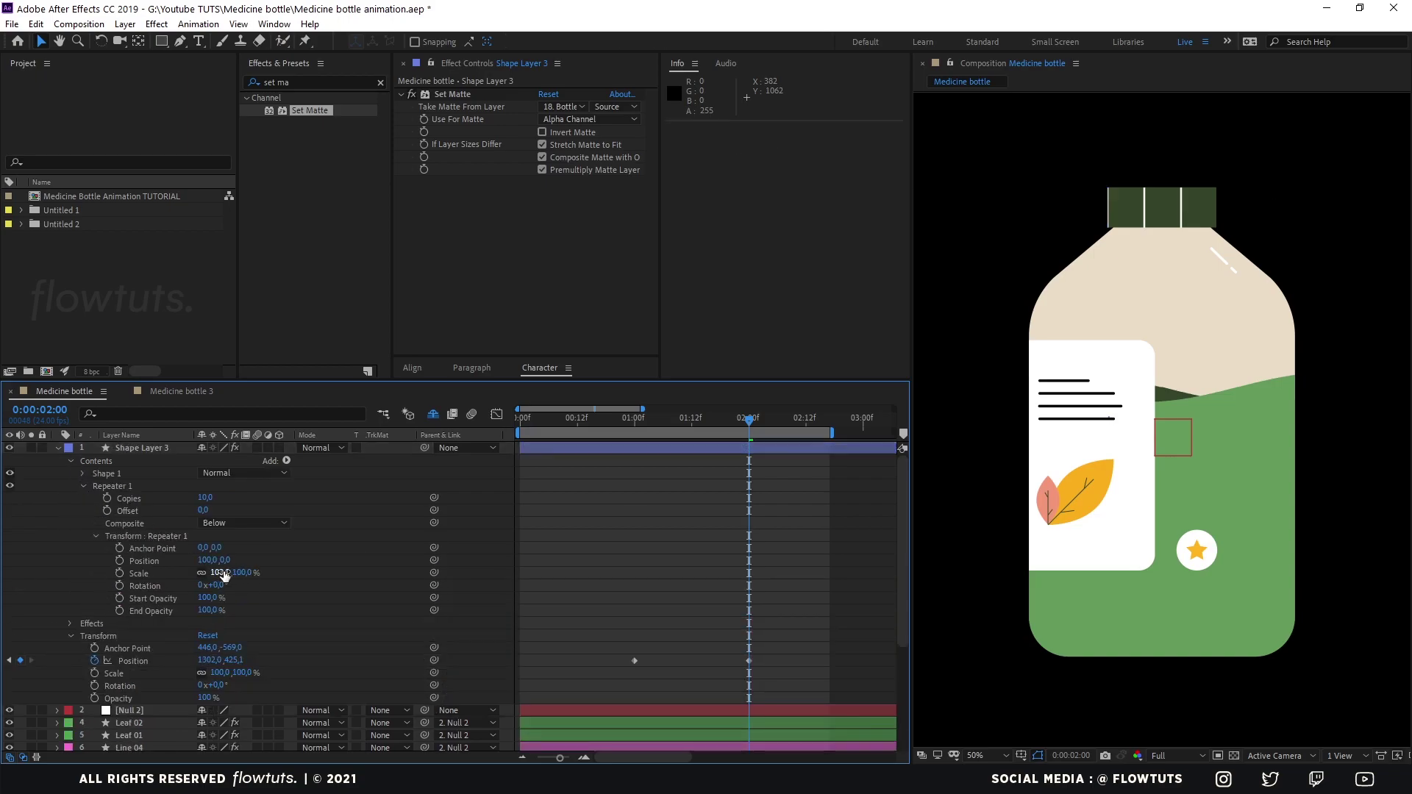
pyautogui.hotkey('ctrl', 'z')
pyautogui.click(147, 561)
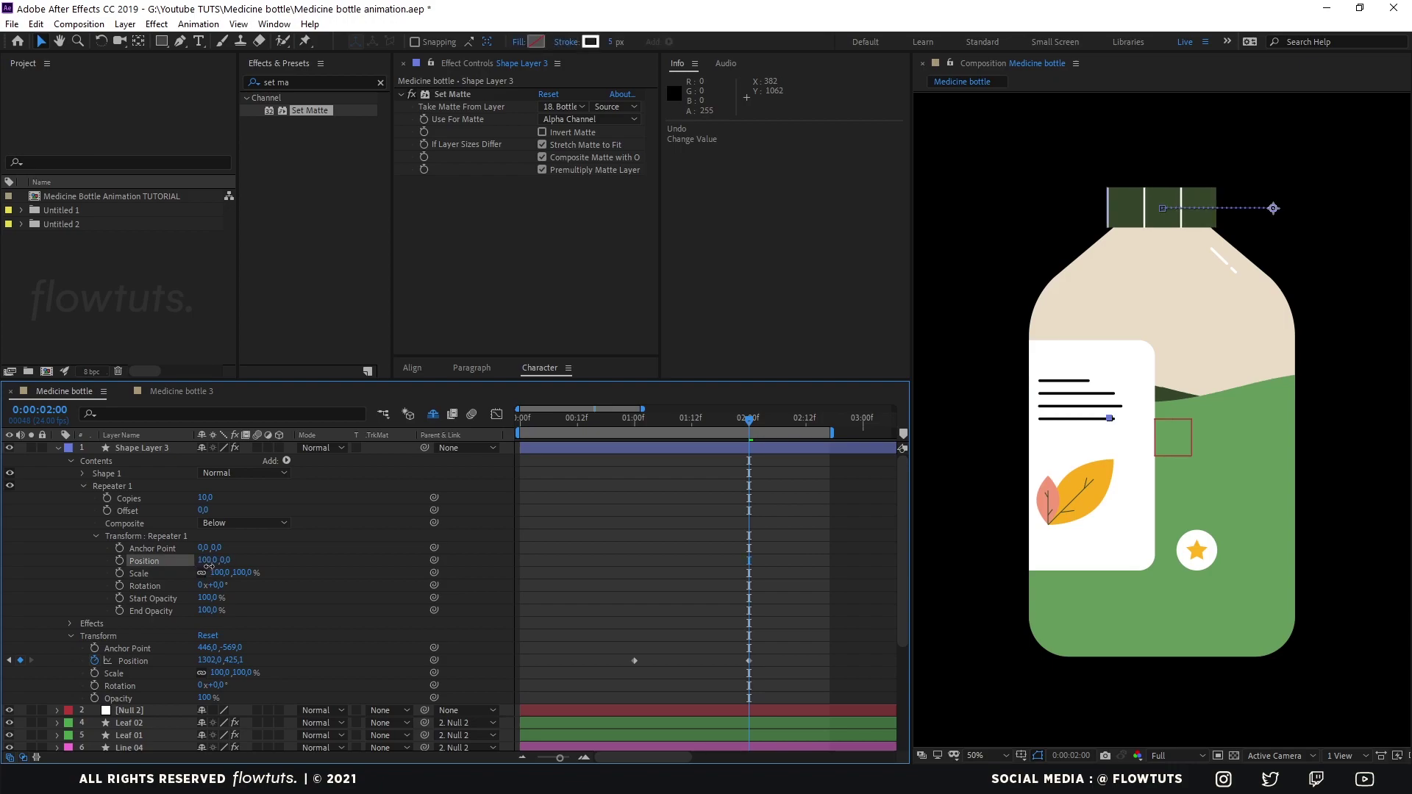
pyautogui.moveTo(210, 565); pyautogui.dragTo(208, 564)
pyautogui.click(673, 474)
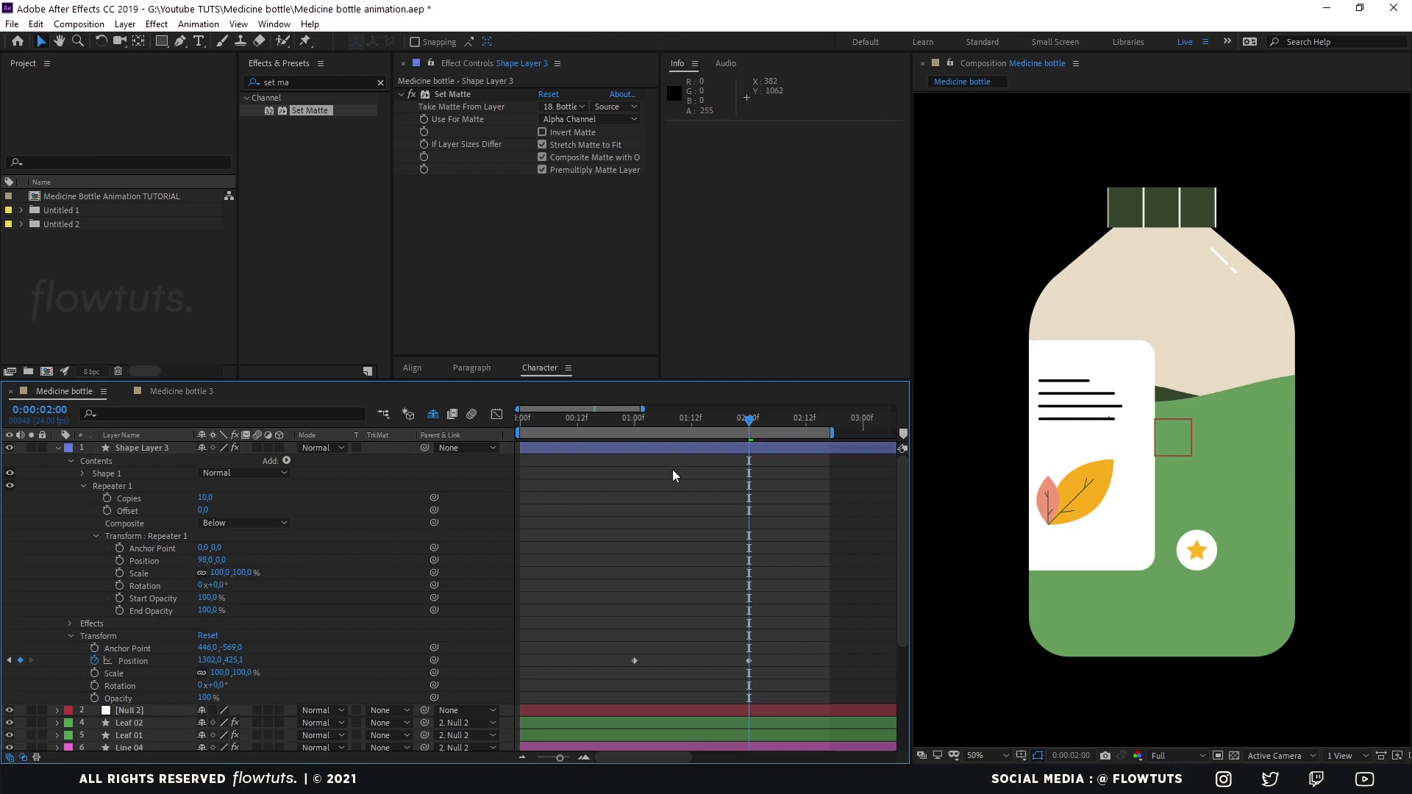
# Apply Easy Ease to both Position keyframes of the cap lines and preview from 0:00:01:00
pyautogui.moveTo(805, 631); pyautogui.dragTo(595, 700)
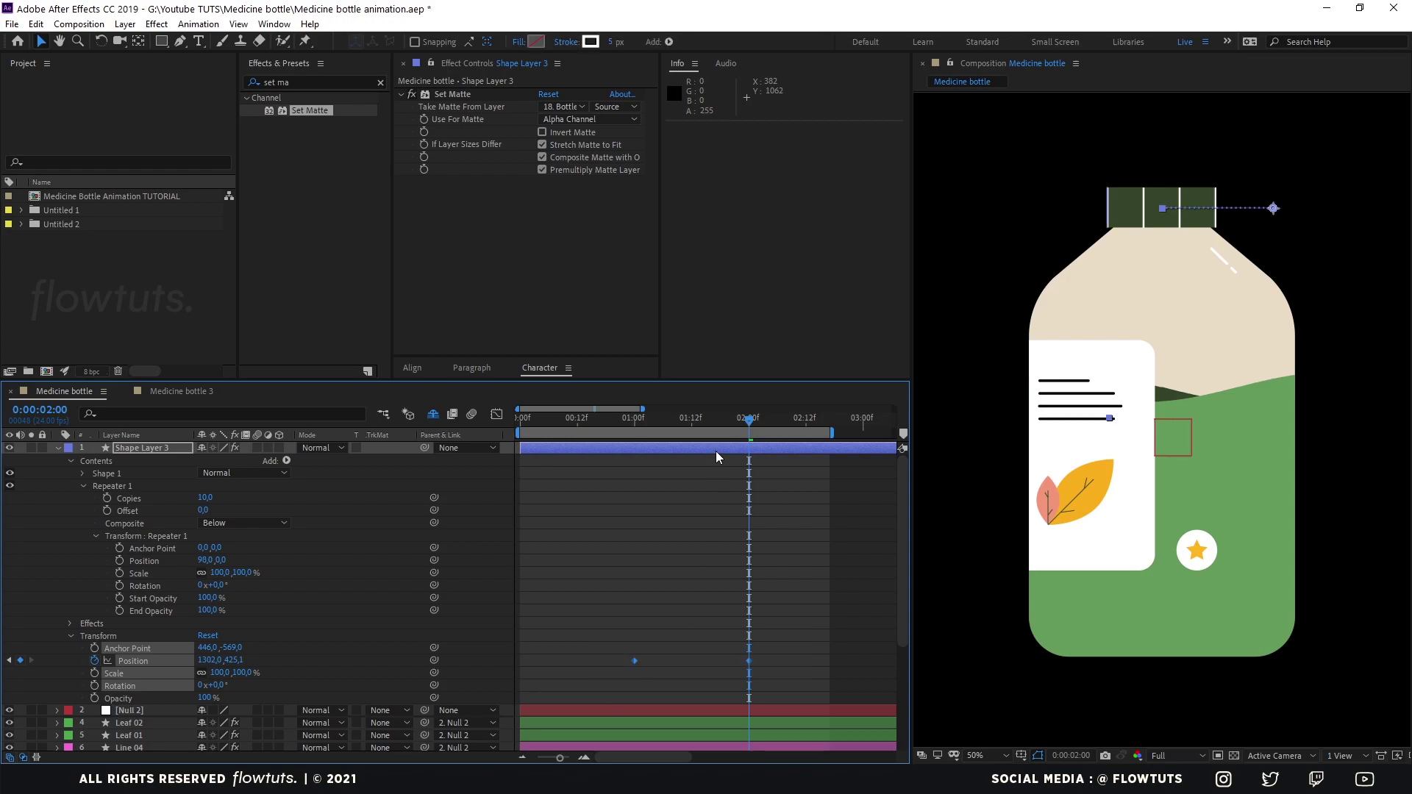
pyautogui.click(635, 420)
pyautogui.press('space')
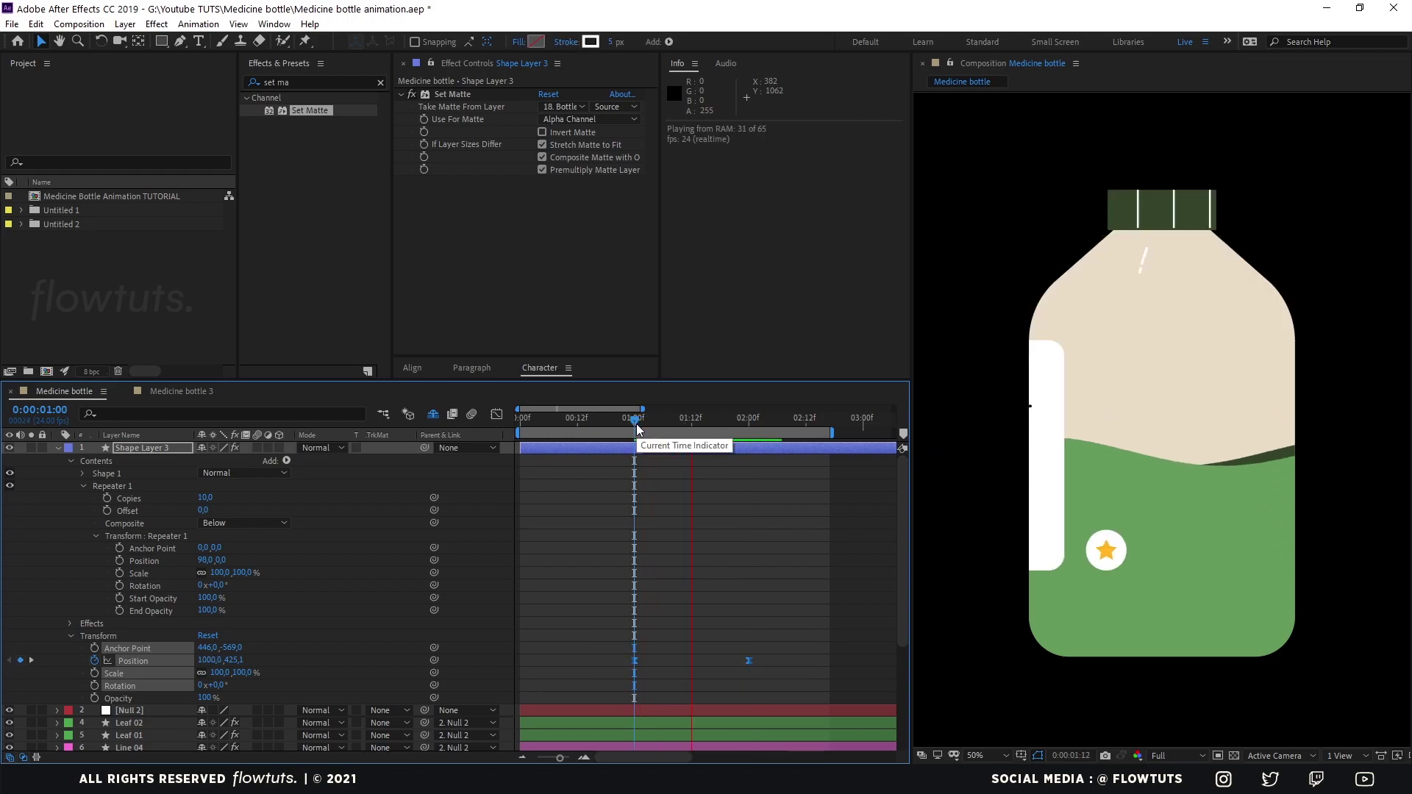
# Parent Shape Layer 3 to the Bottle Cap layer and preview how the lines follow the bouncing cap
pyautogui.click(163, 449)
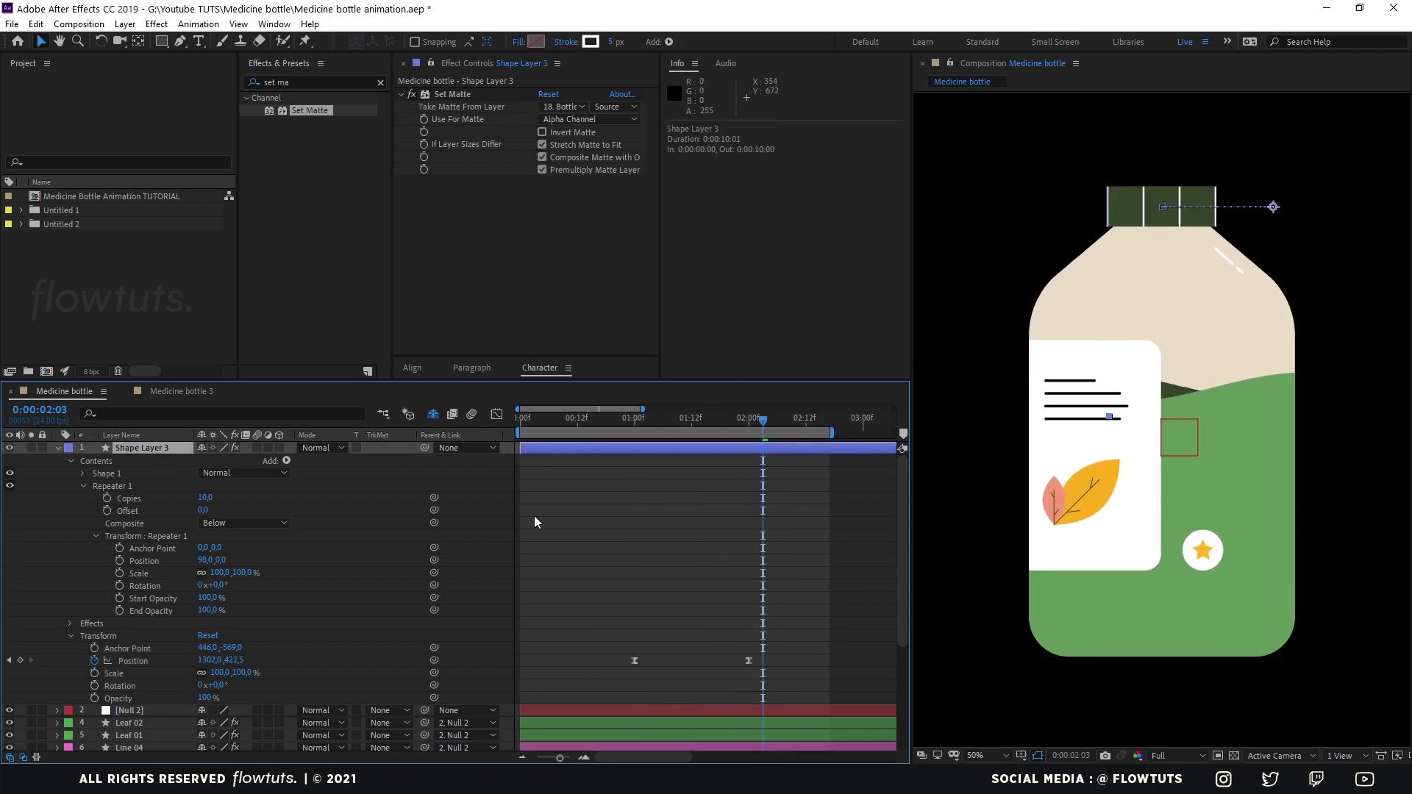
pyautogui.click(477, 450)
pyautogui.click(492, 416)
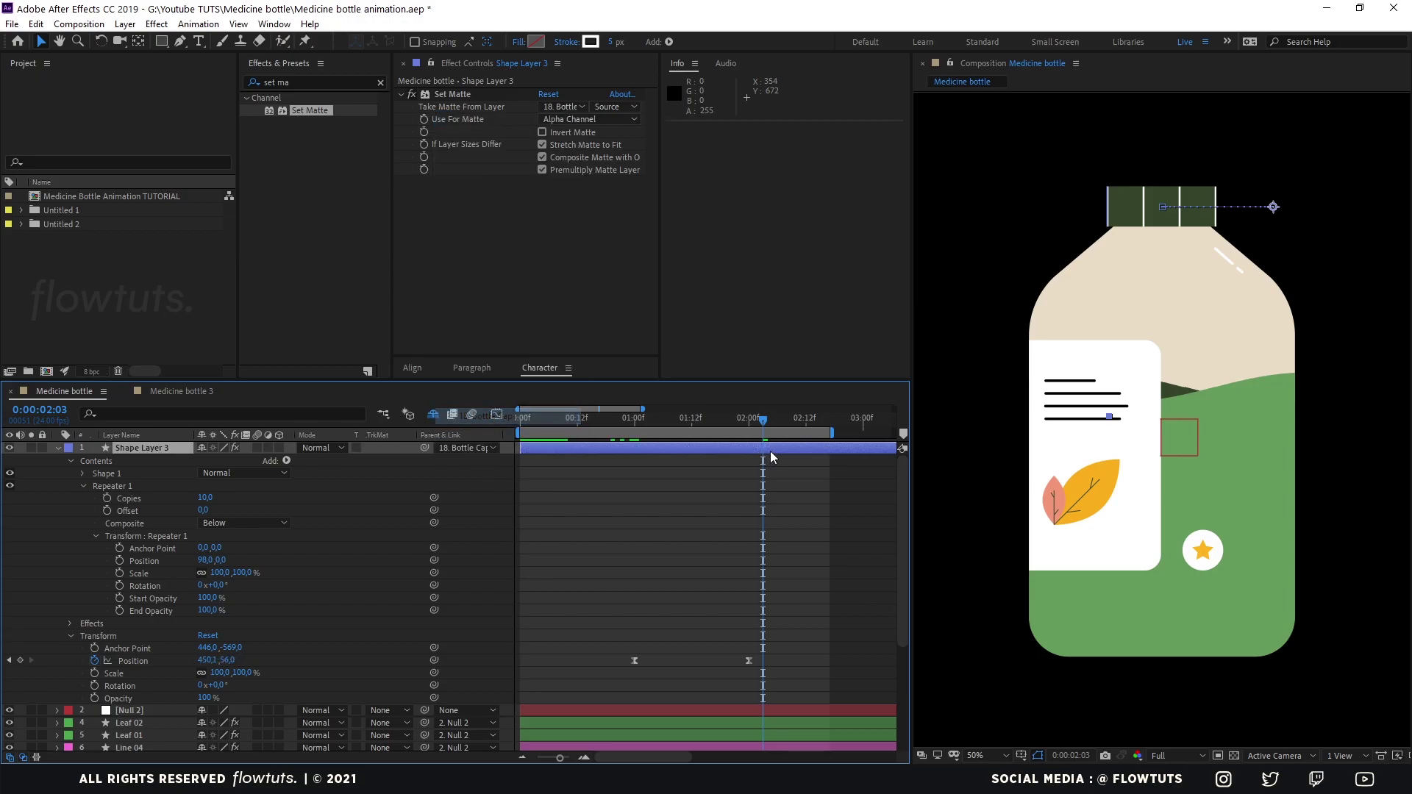
pyautogui.press('space')
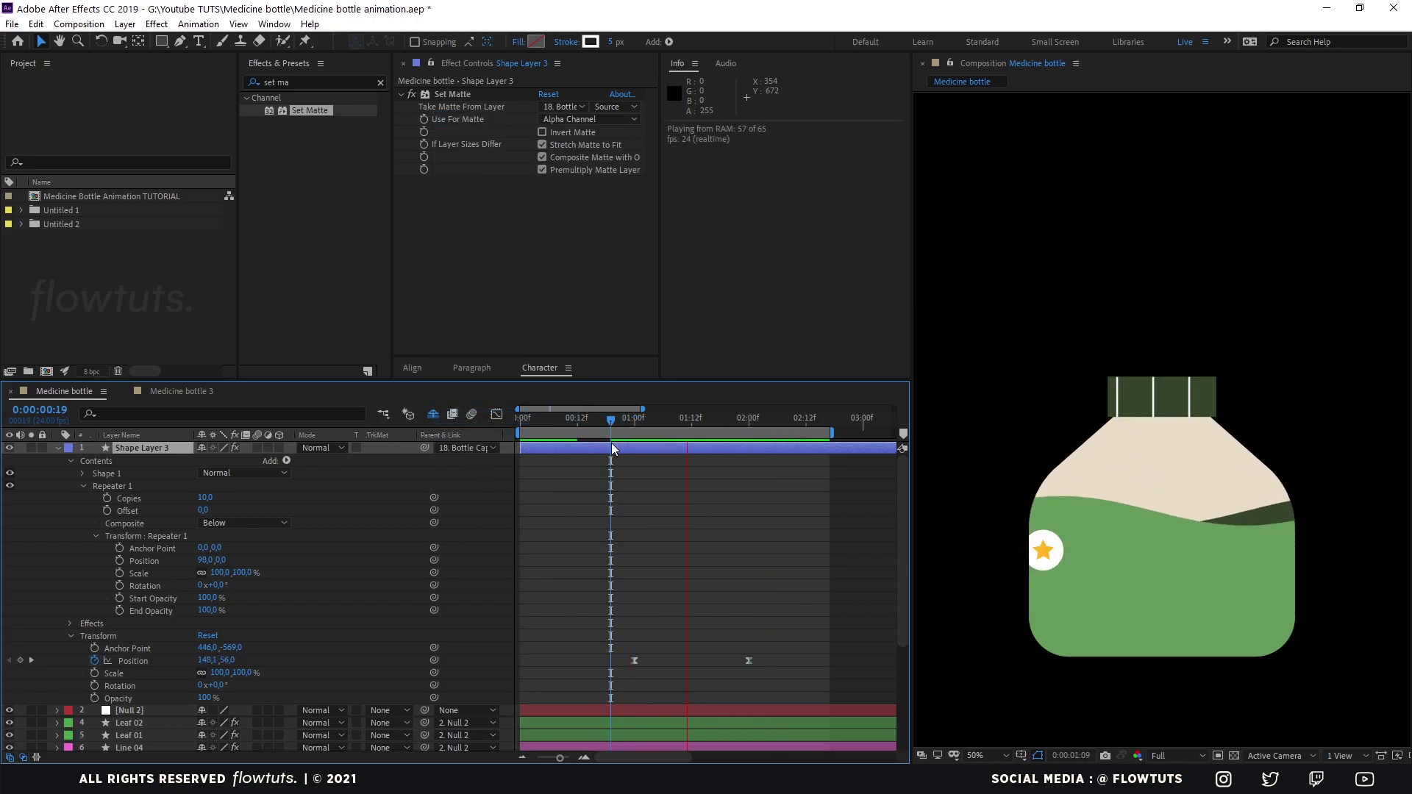
pyautogui.press('space')
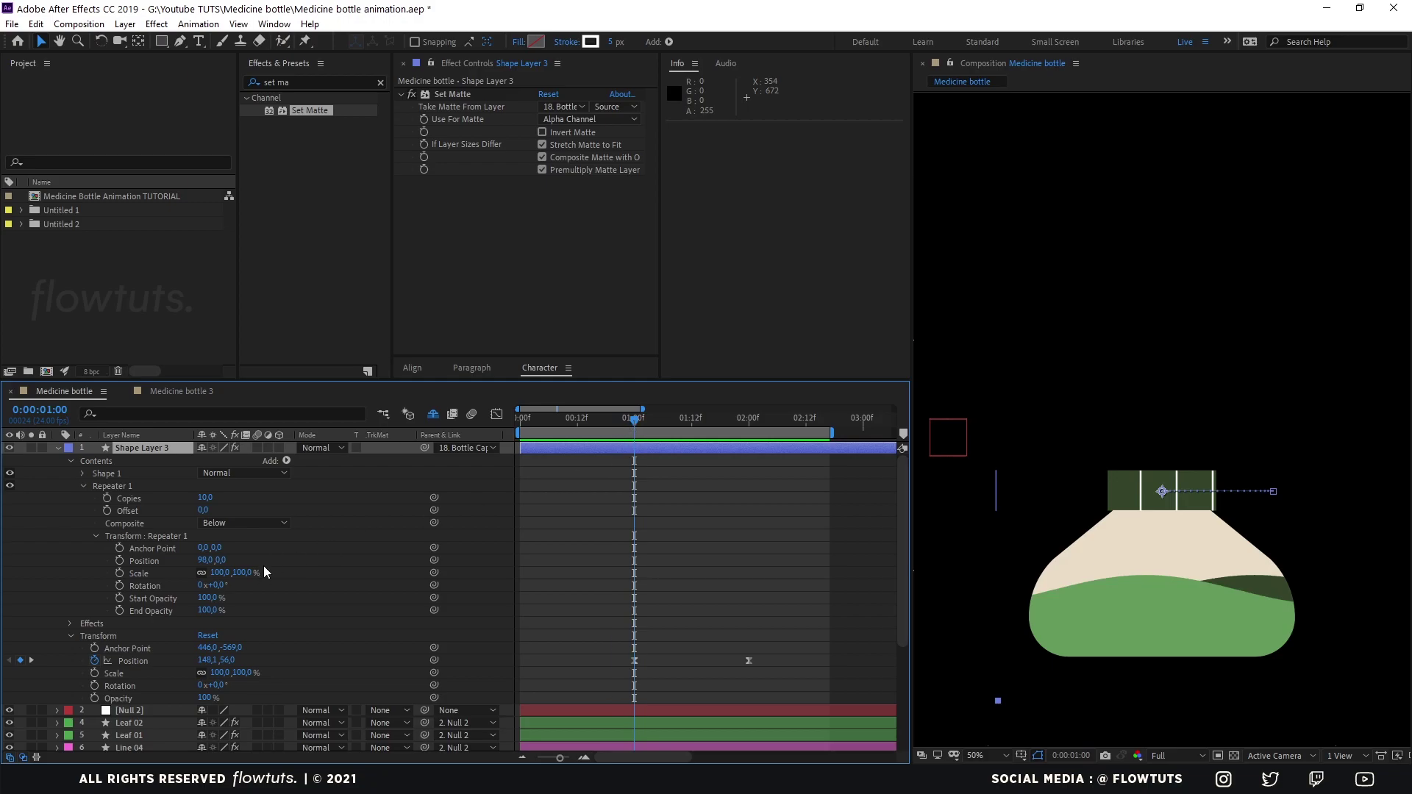
pyautogui.press('k')
pyautogui.moveTo(661, 421); pyautogui.dragTo(741, 420)
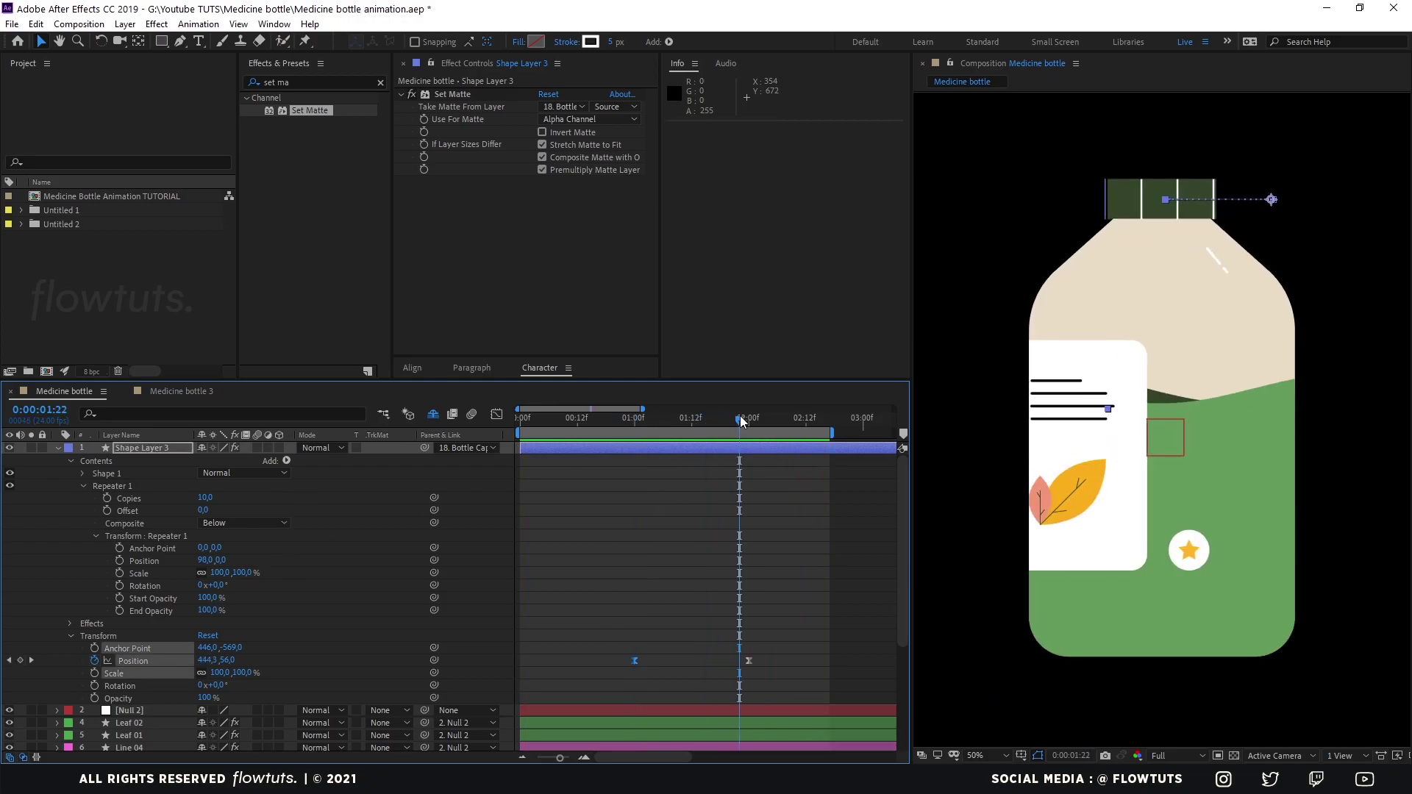
# Change the cap lines' stroke to dark green 1E2918 by sampling the cap colour and darkening it
pyautogui.click(195, 459)
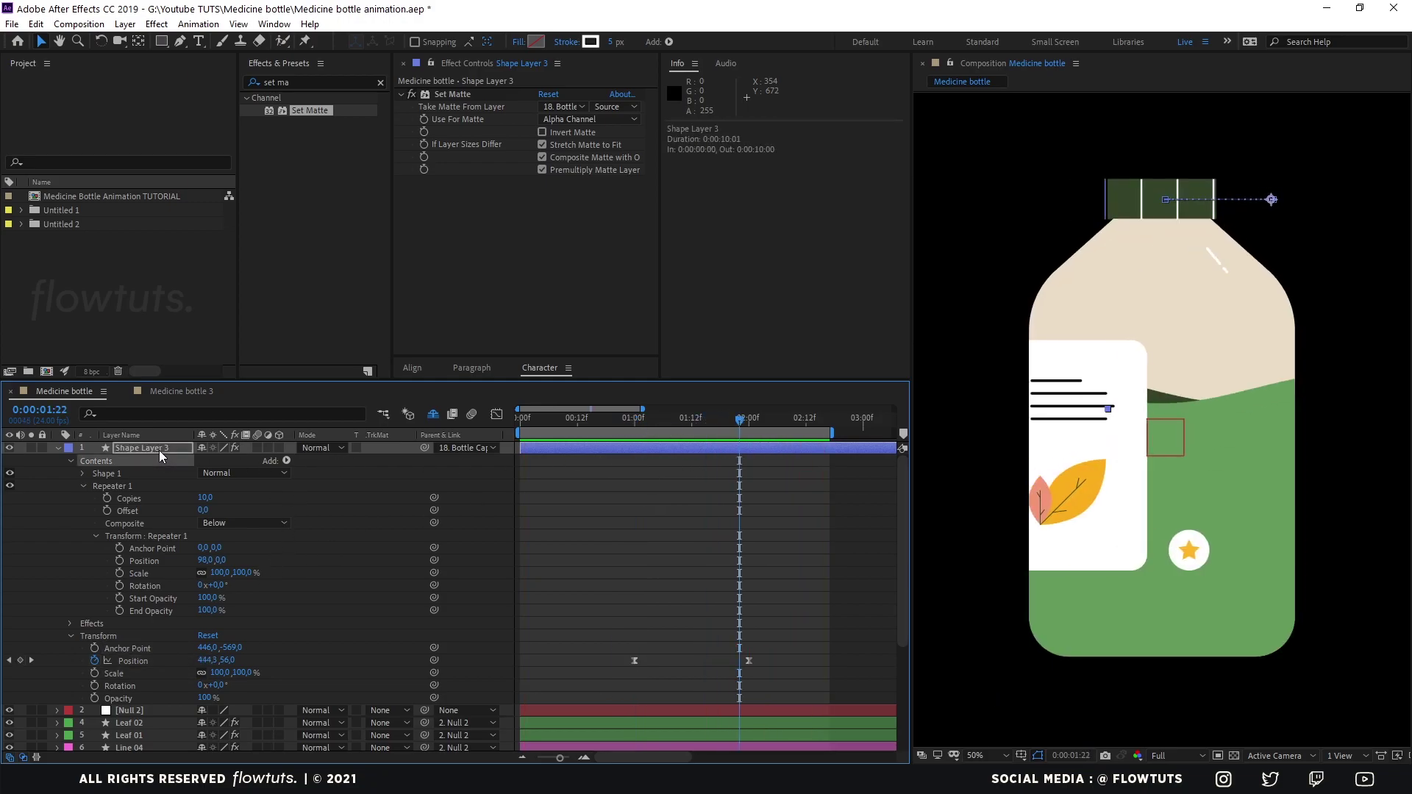
pyautogui.click(590, 42)
pyautogui.click(915, 378)
pyautogui.click(1195, 202)
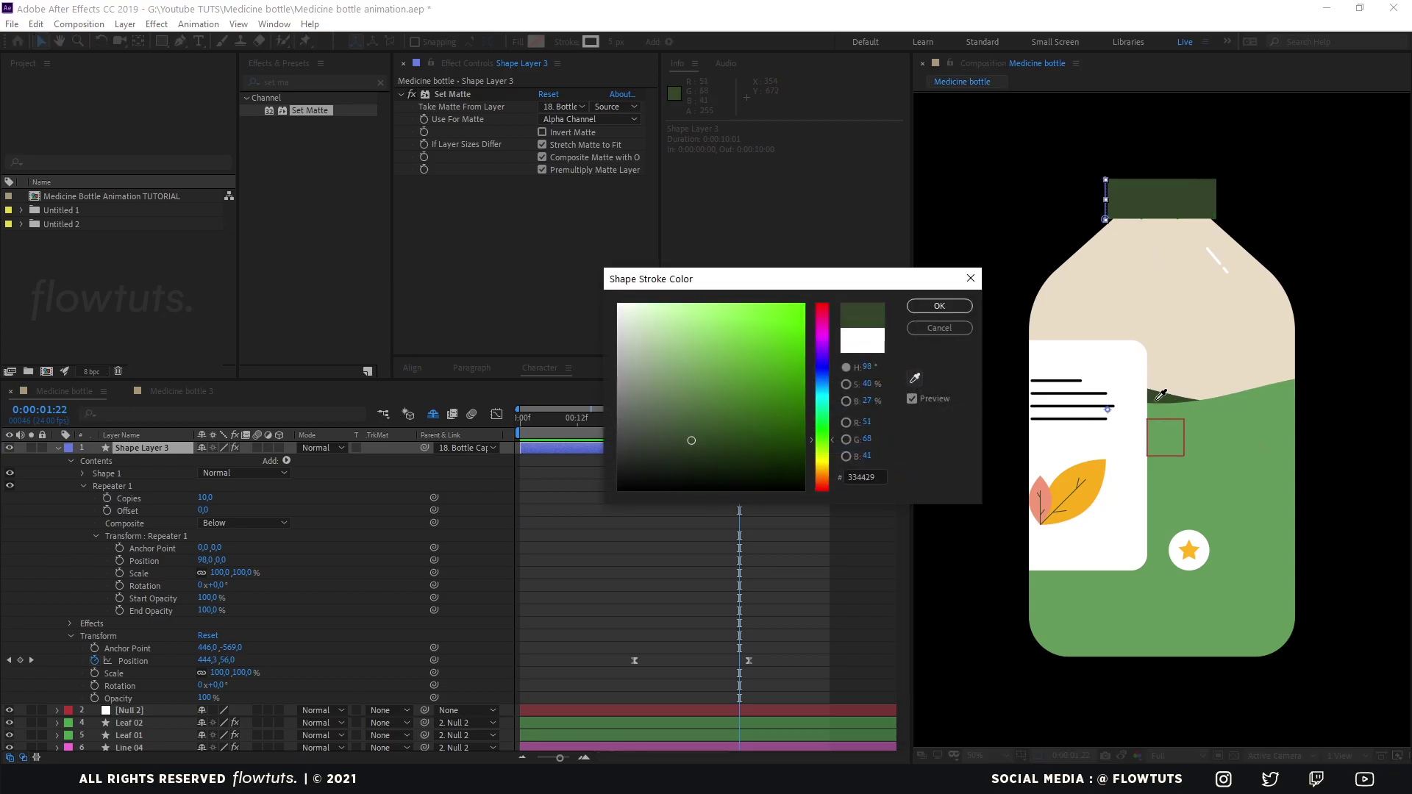
pyautogui.moveTo(692, 441); pyautogui.dragTo(696, 460)
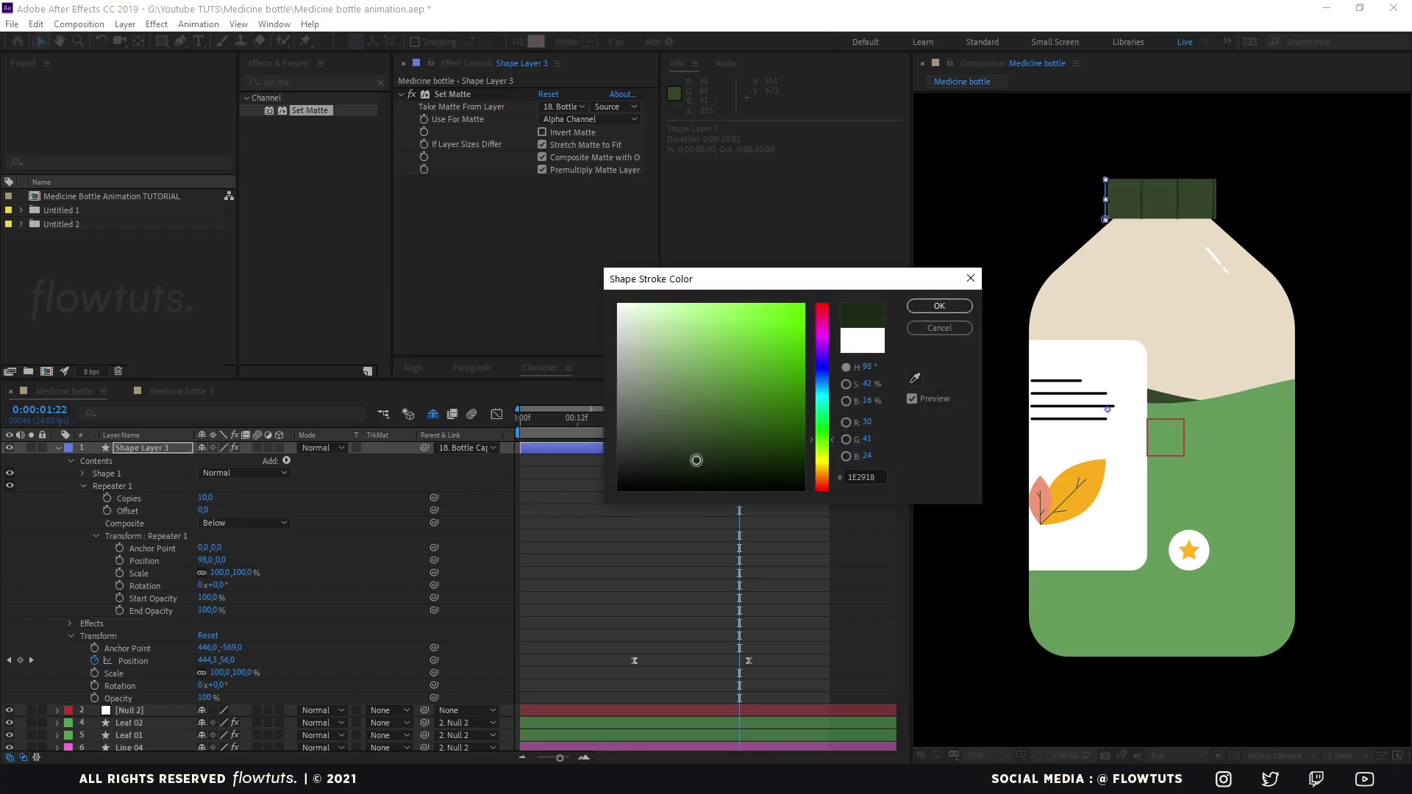
pyautogui.click(939, 306)
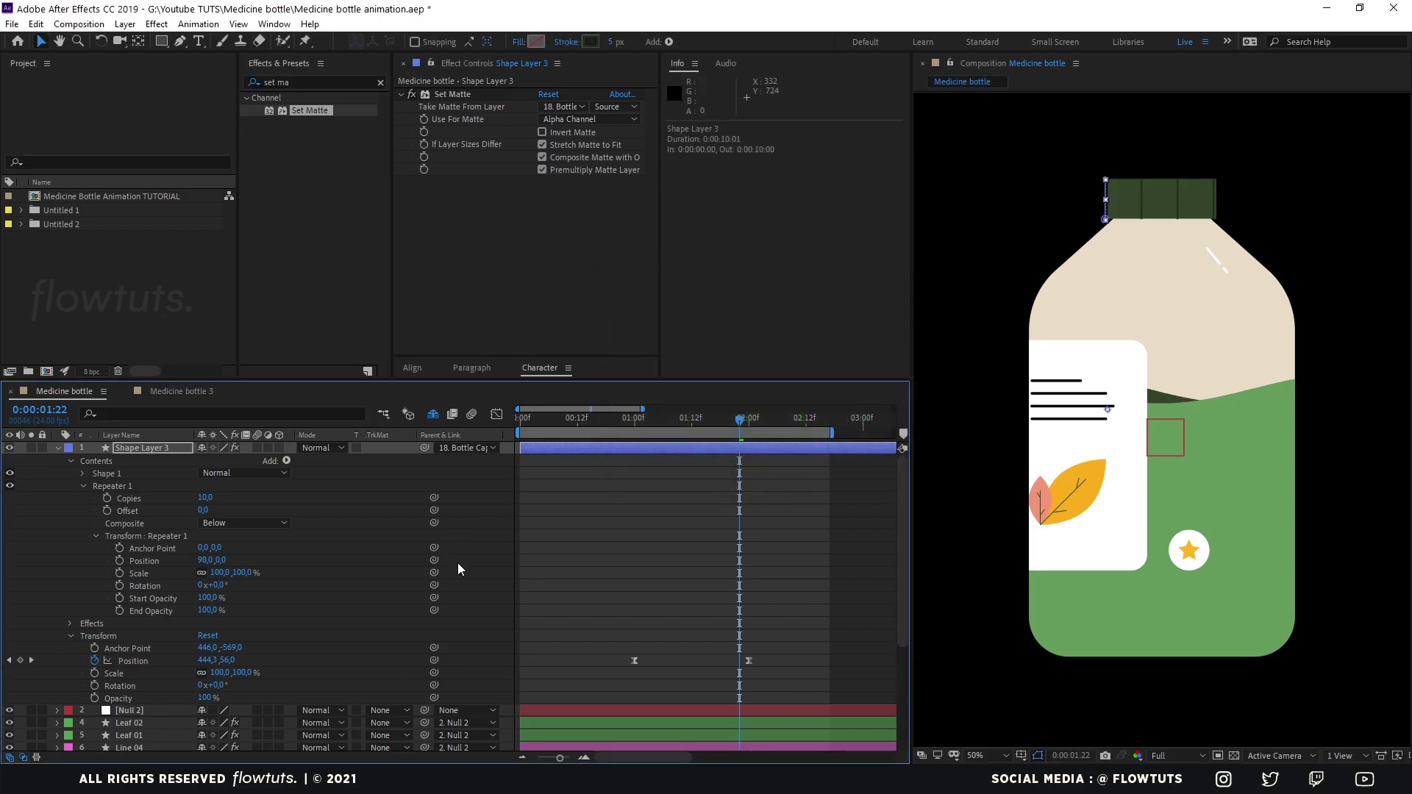
# Collapse Shape Layer 3's properties and preview the animation with the whole composition in view
pyautogui.click(464, 559)
pyautogui.press('u')
pyautogui.press('u')
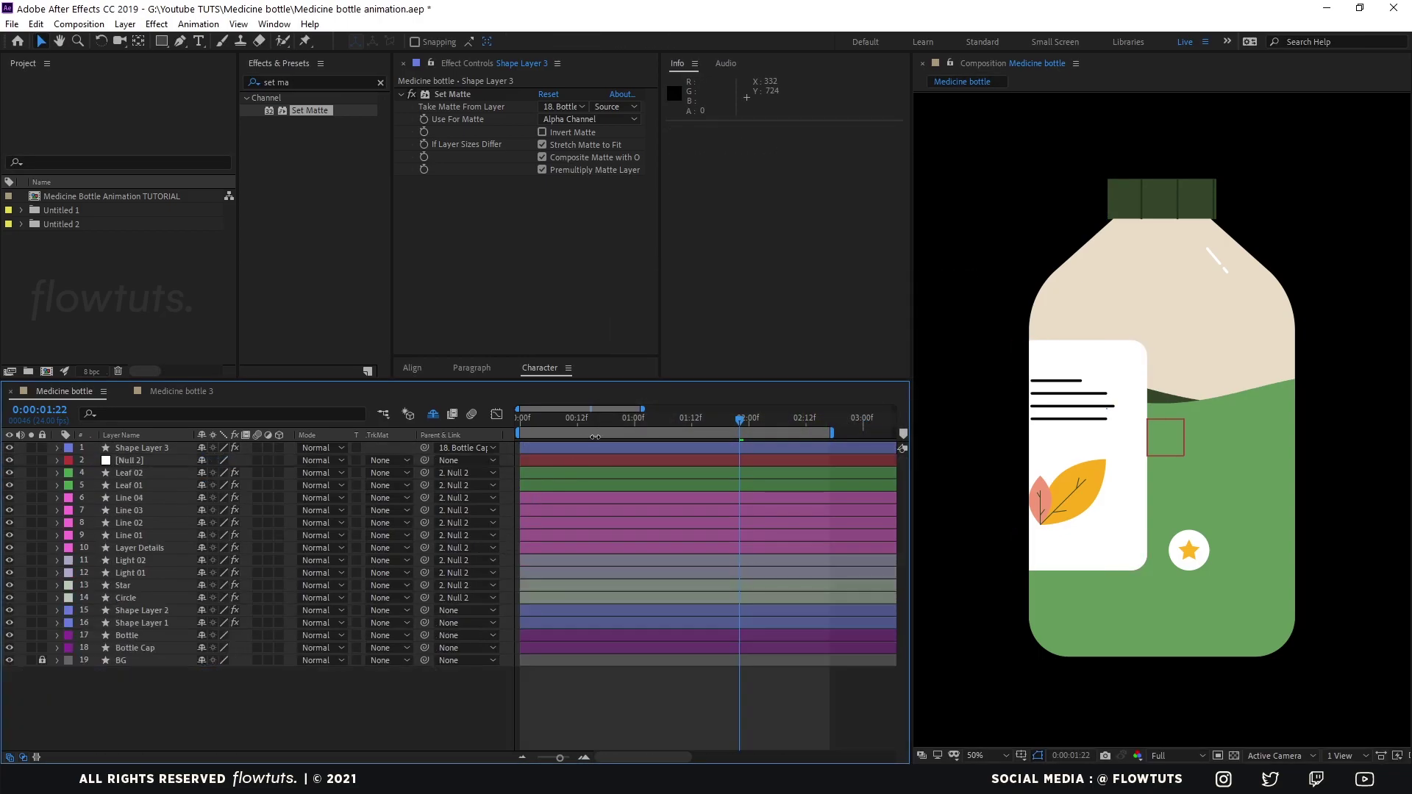
pyautogui.press(',')
pyautogui.press('space')
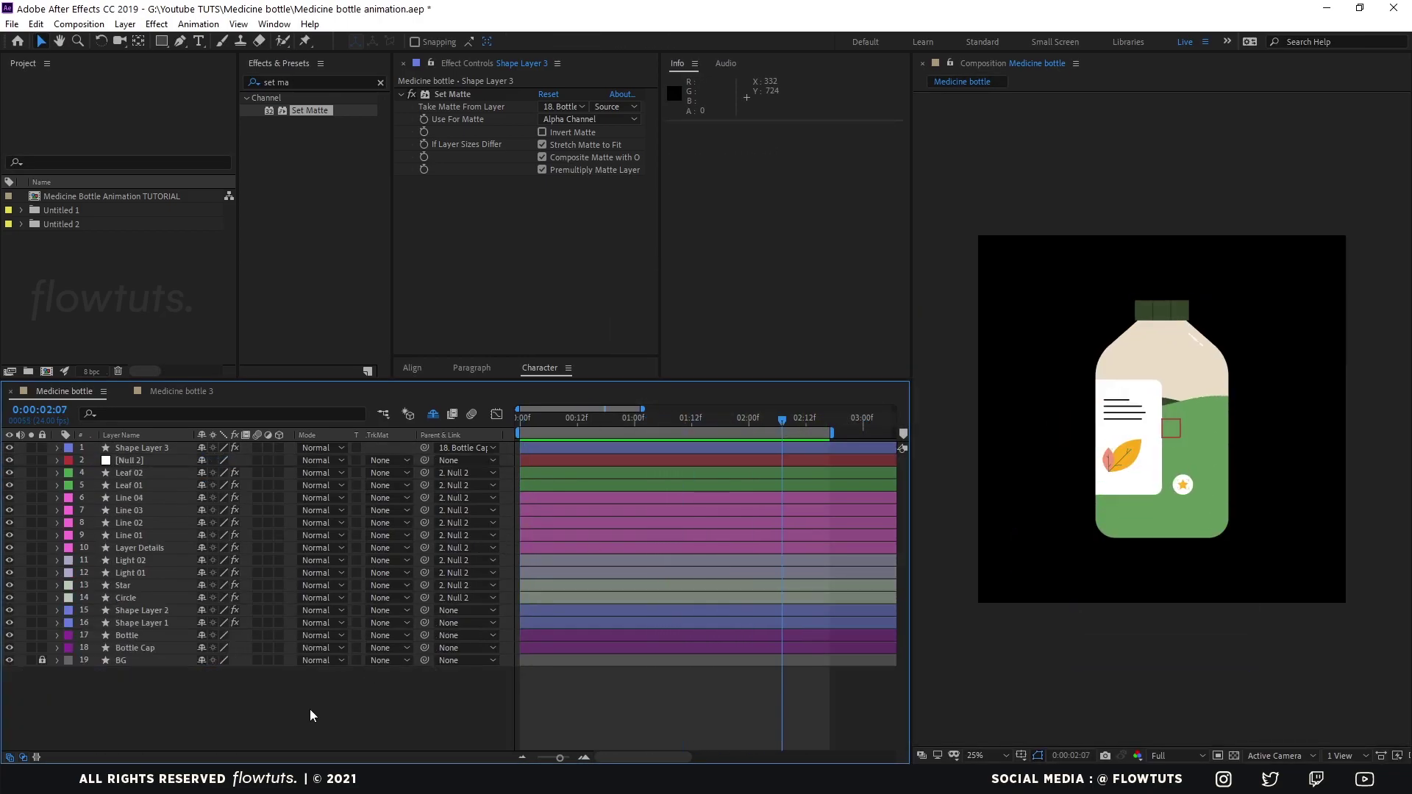
# Create a new adjustment layer at the top of the Medicine bottle composition
pyautogui.rightClick(326, 698)
pyautogui.moveTo(463, 537)
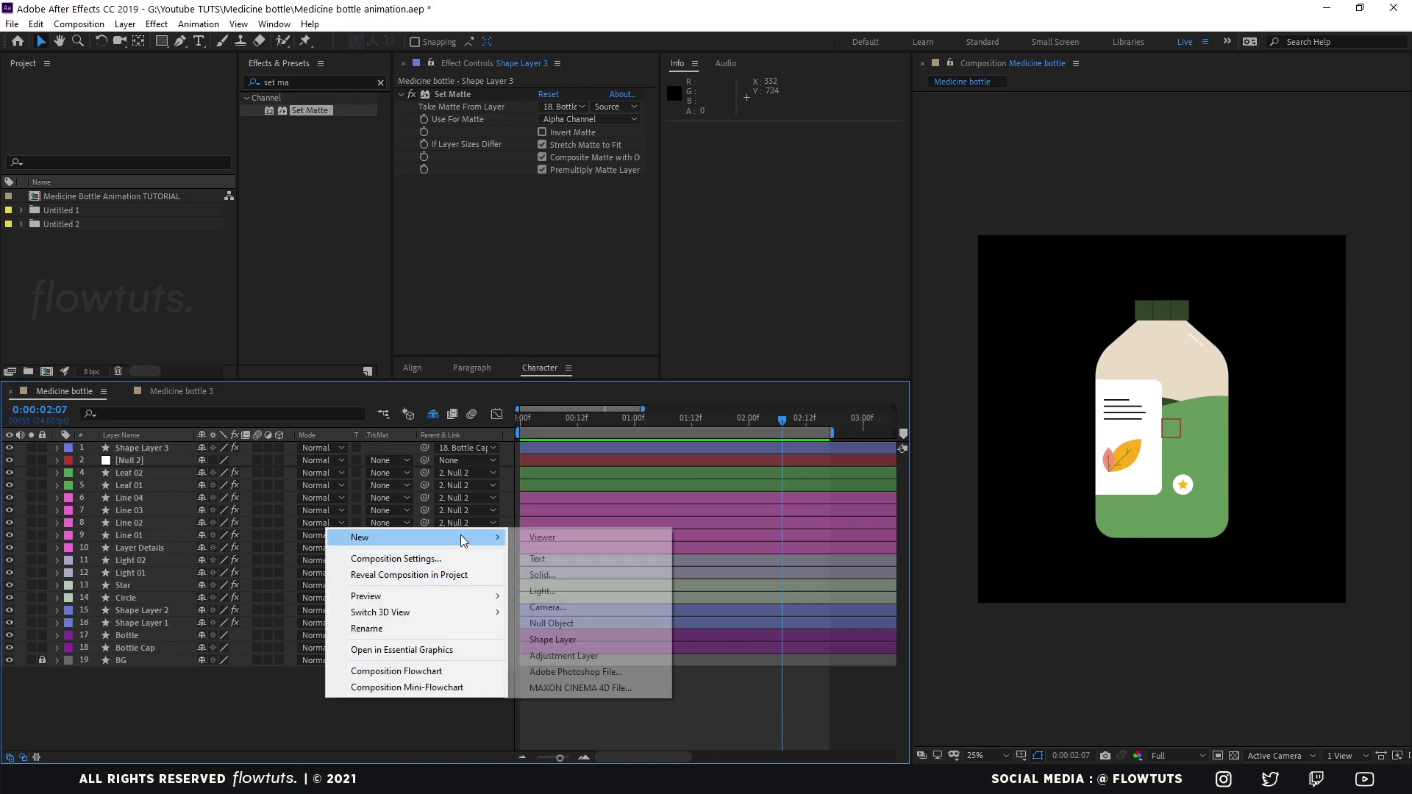
pyautogui.click(574, 652)
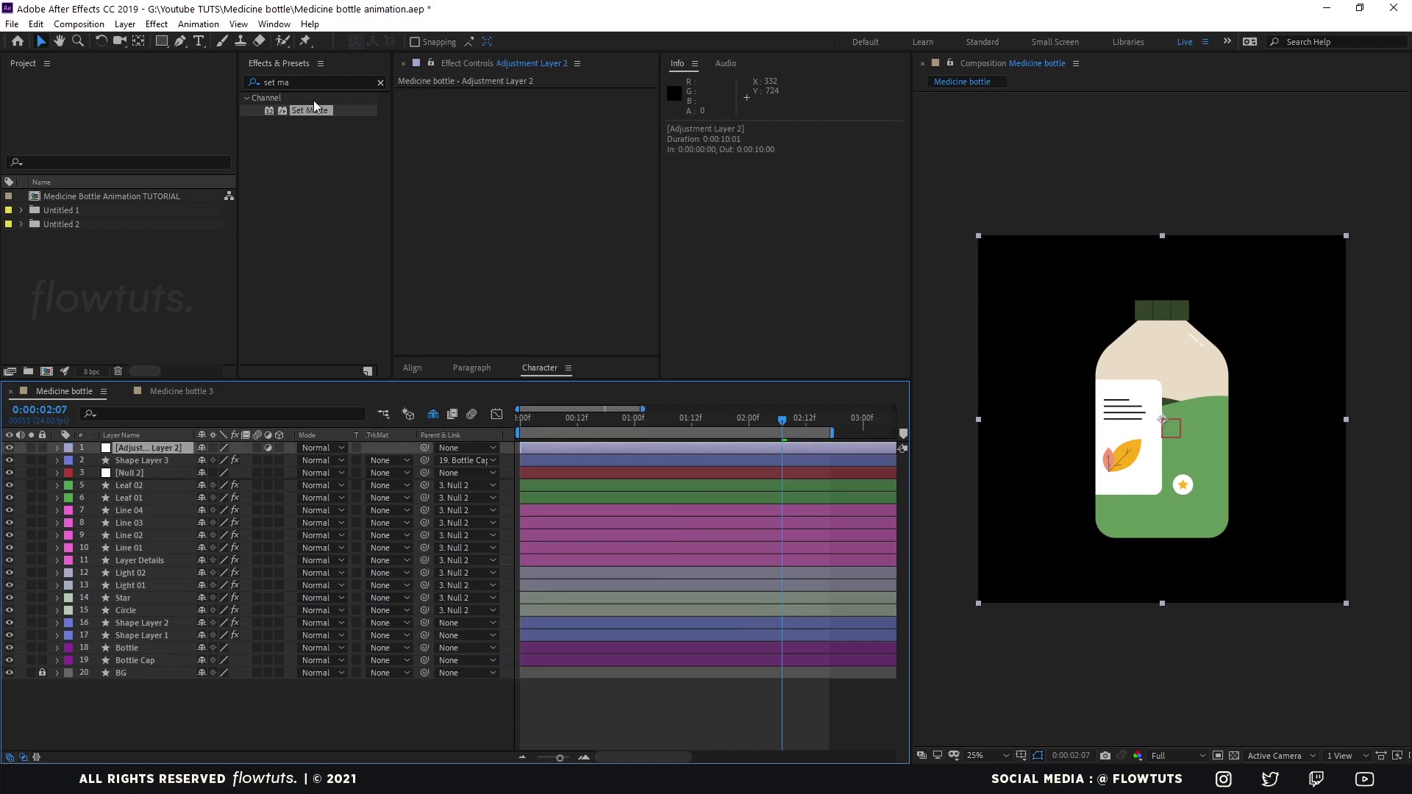
# Search the effects for "post" and apply Posterize Time to the adjustment layer
pyautogui.doubleClick(304, 82)
pyautogui.press('BackSpace')
pyautogui.press('BackSpace')
pyautogui.press('BackSpace')
pyautogui.press('BackSpace')
pyautogui.press('BackSpace')
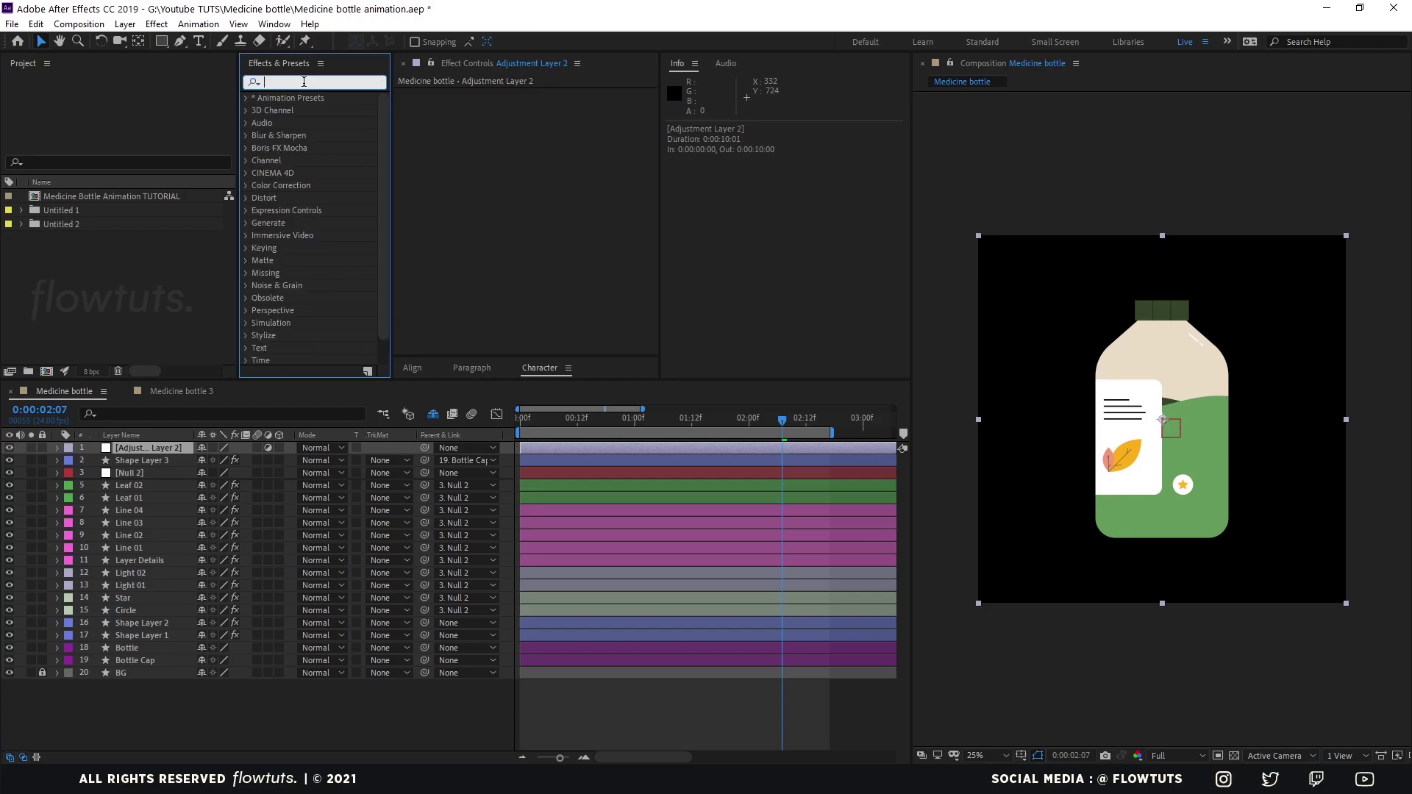
pyautogui.write('post')
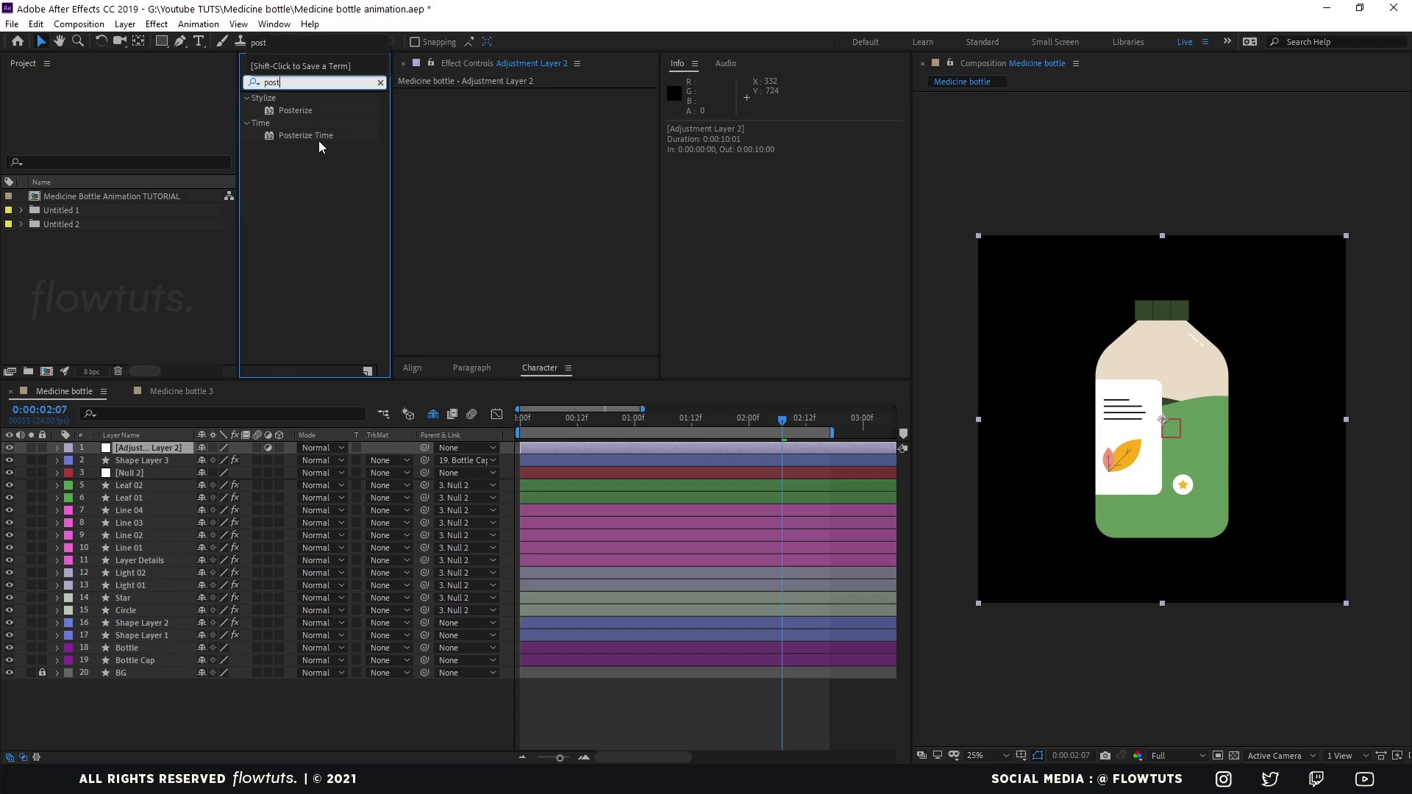
pyautogui.doubleClick(319, 137)
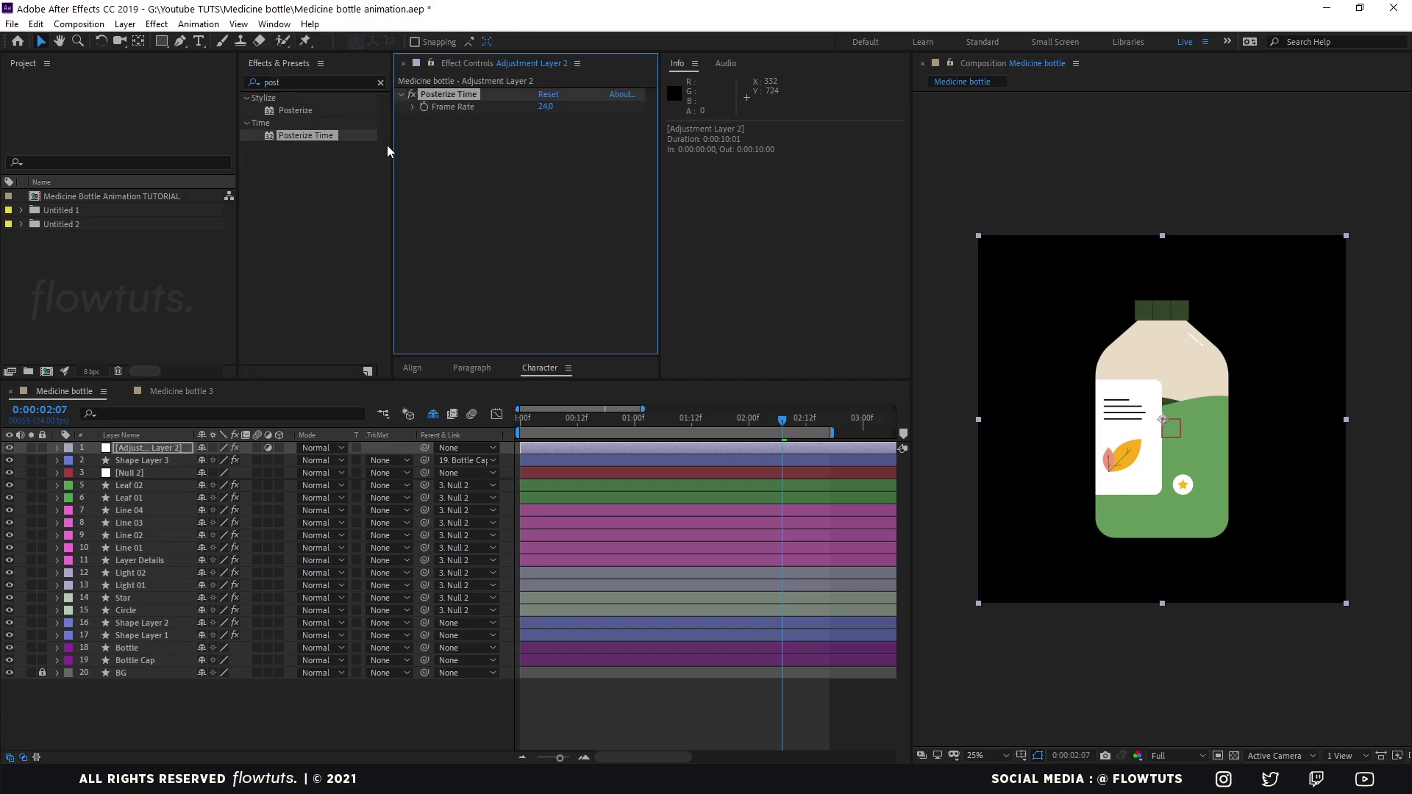
# Set the Posterize Time frame rate to 12 and preview the animation
pyautogui.click(546, 106)
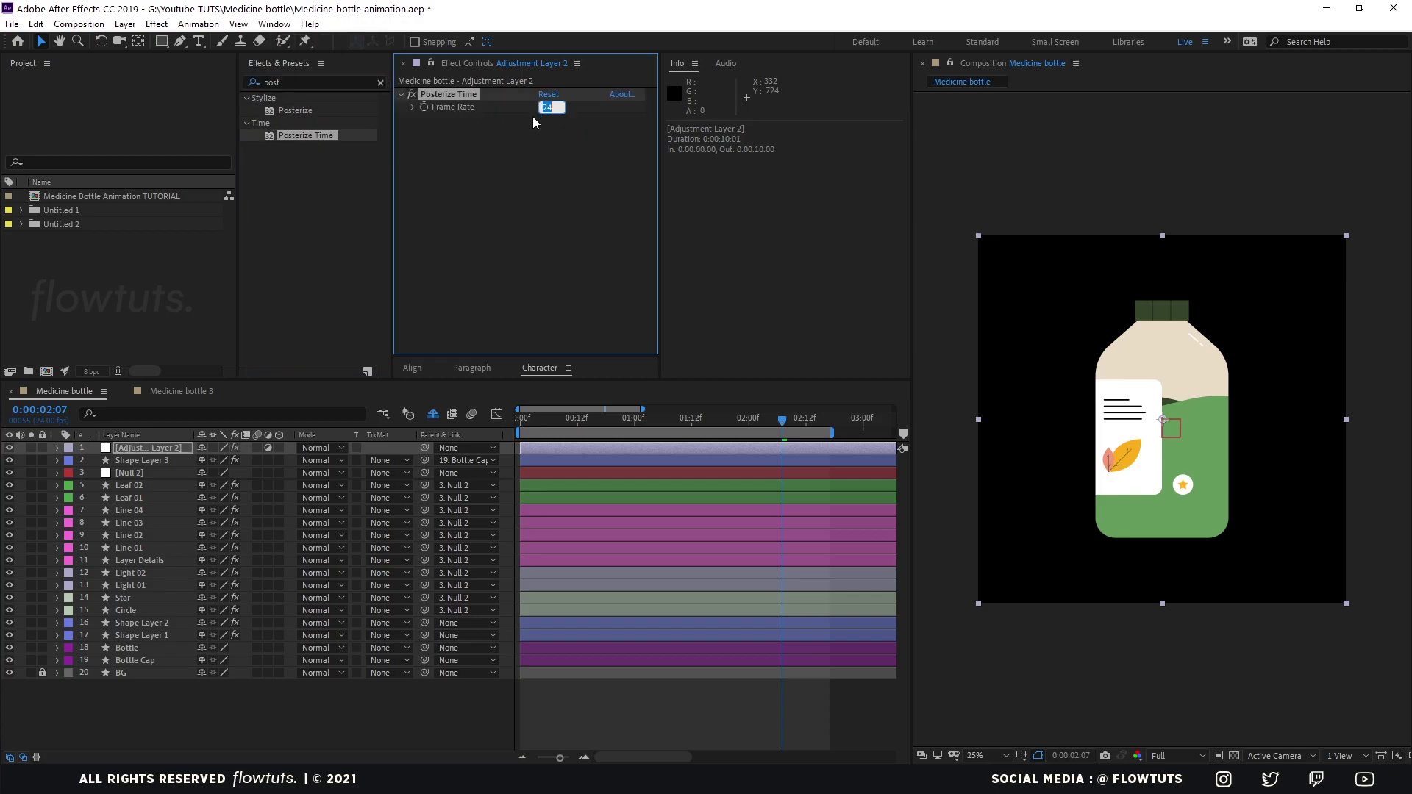
pyautogui.write('12')
pyautogui.click(599, 691)
pyautogui.press('space')
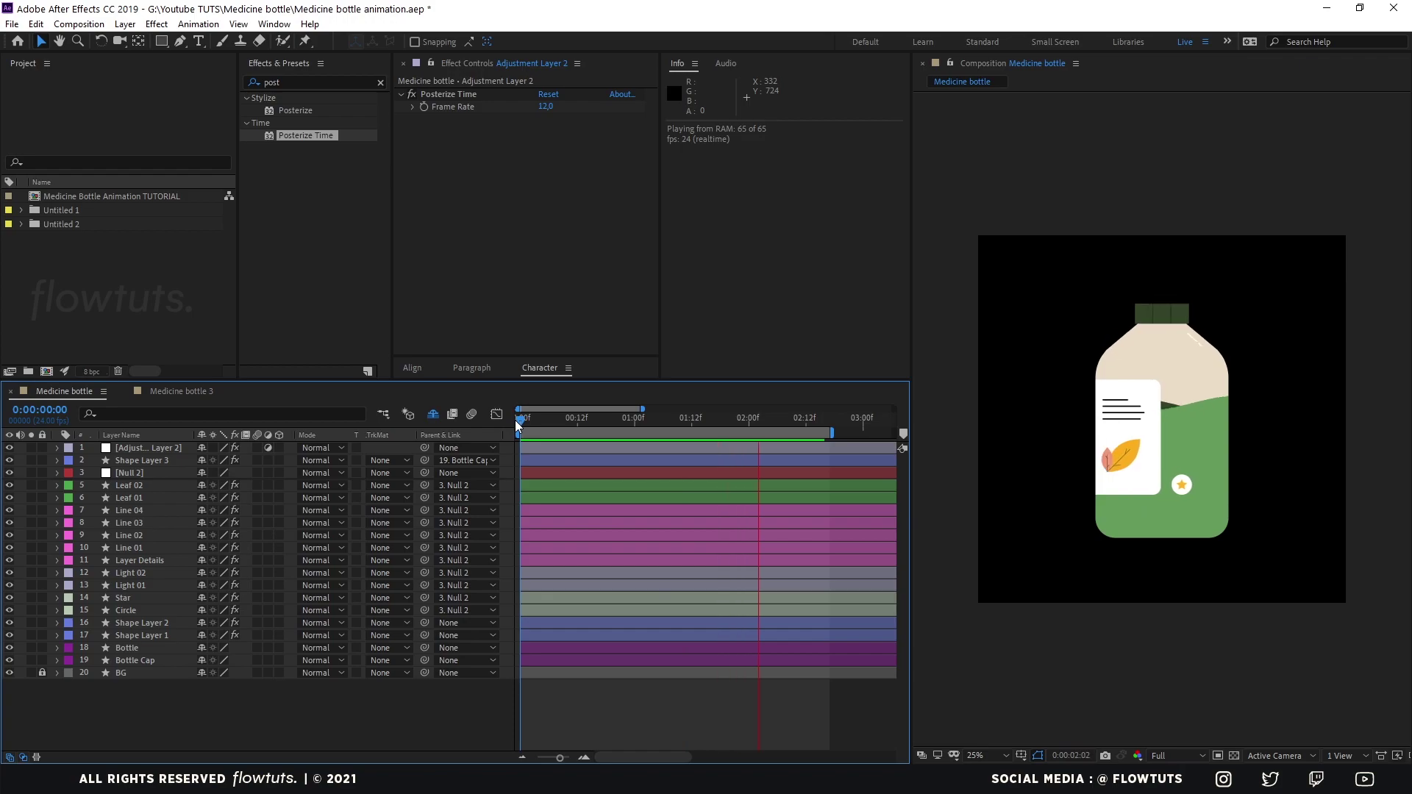
# Switch to the Medicine bottle 3 composition, check its keyframed properties, collapse all layers and move the current time to 2 seconds
pyautogui.click(180, 392)
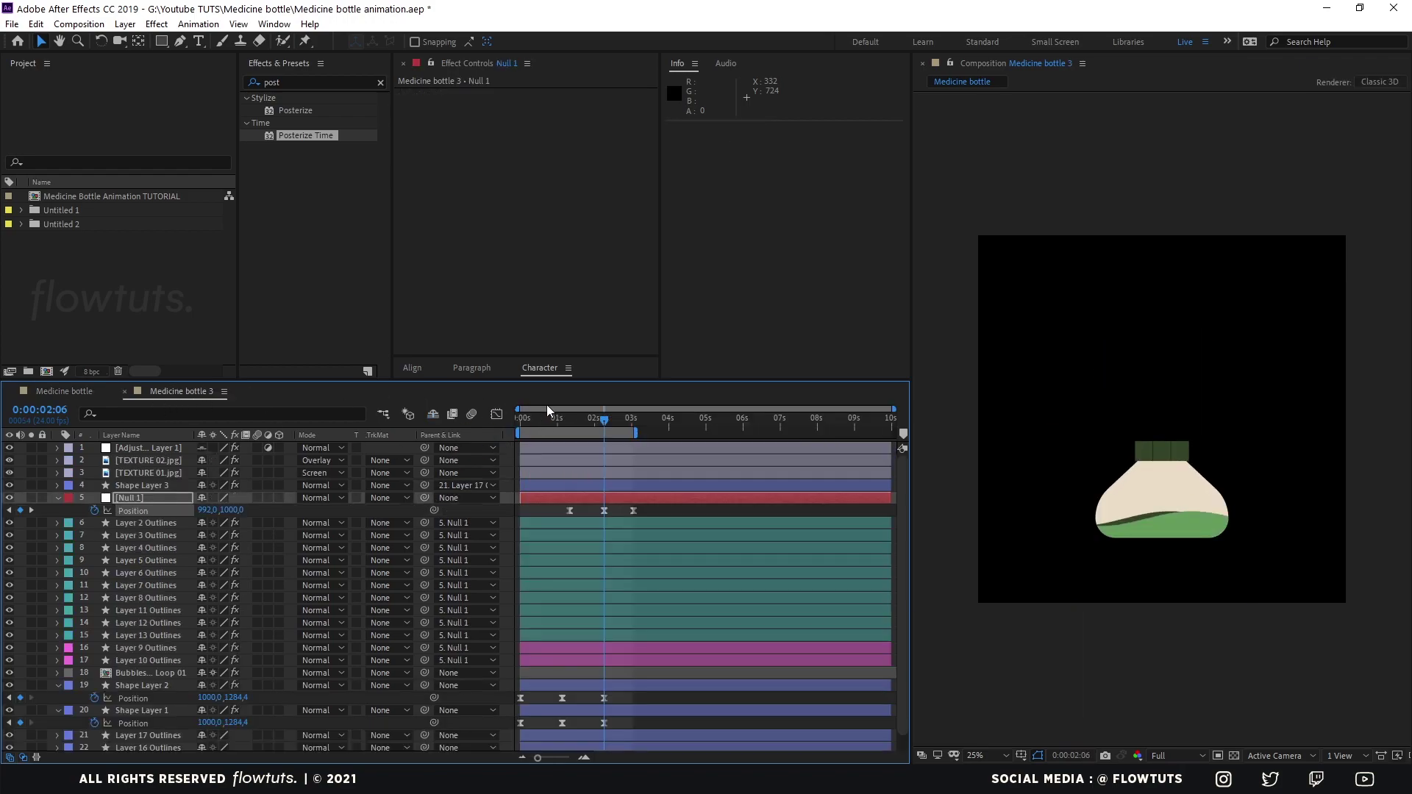
pyautogui.press('F2')
pyautogui.press('u')
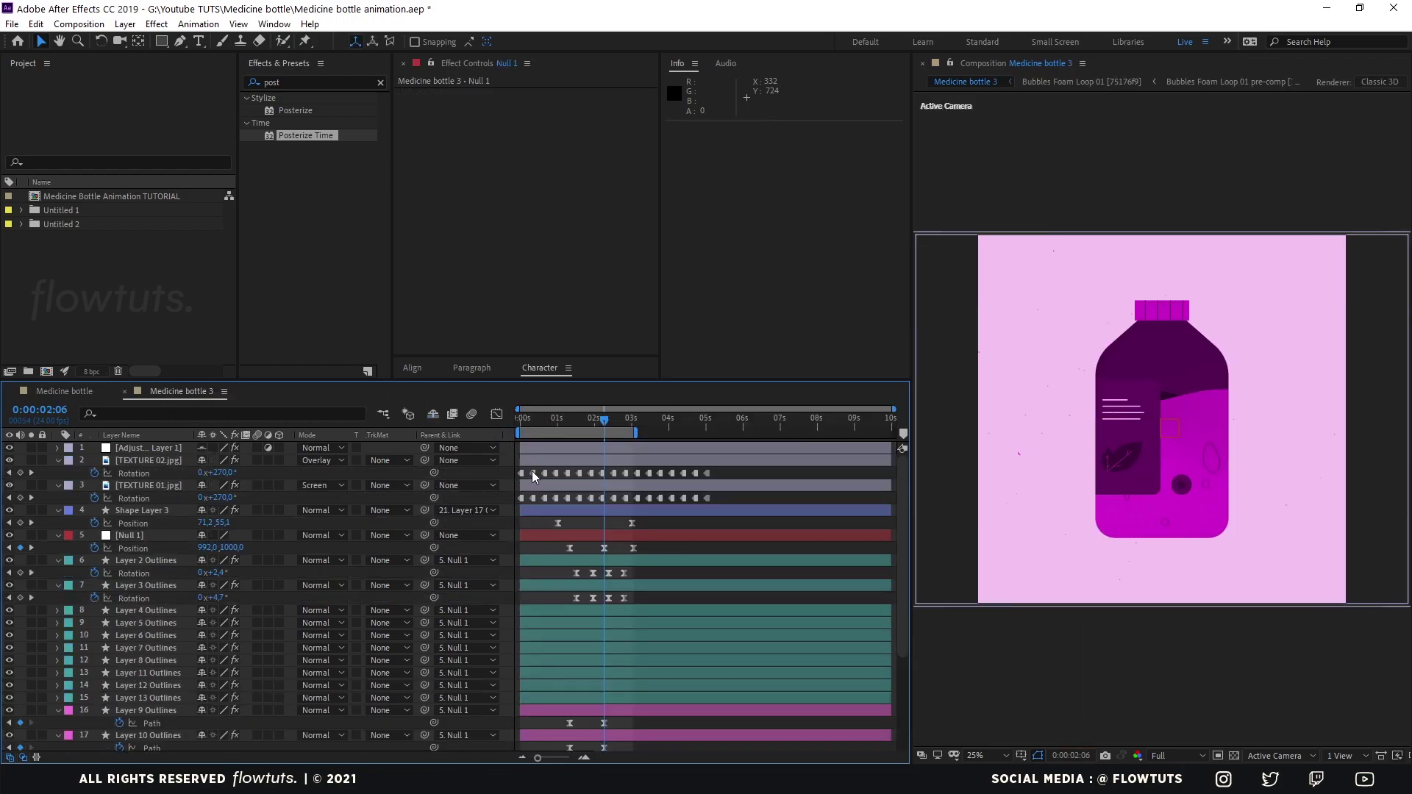
pyautogui.press('u')
pyautogui.moveTo(535, 426); pyautogui.dragTo(594, 425)
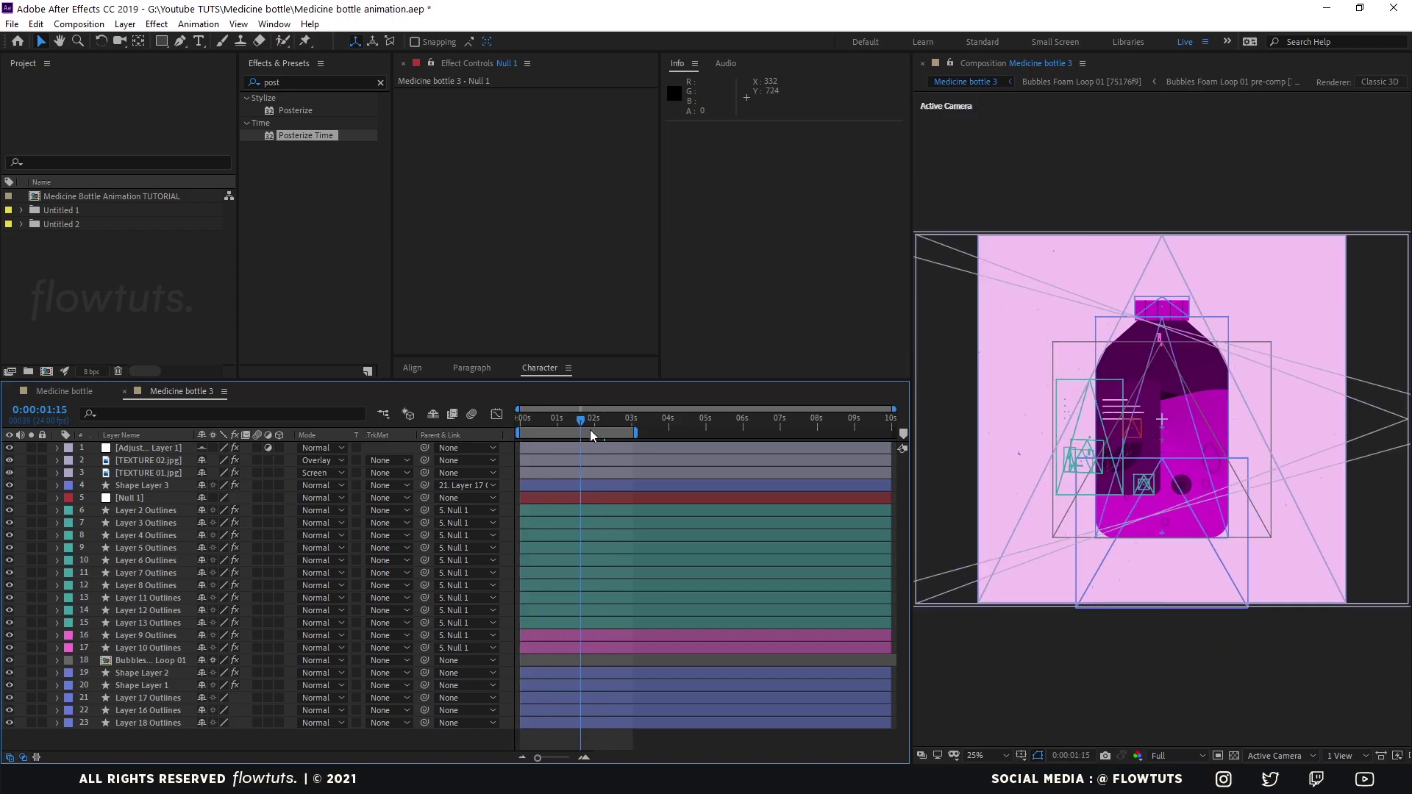
# Select the TEXTURE 02.jpg and TEXTURE 01.jpg layers and examine the texture on the bottle at up to 100% magnification
pyautogui.click(148, 460)
pyautogui.keyDown('shift'); pyautogui.click(151, 475); pyautogui.keyUp('shift')
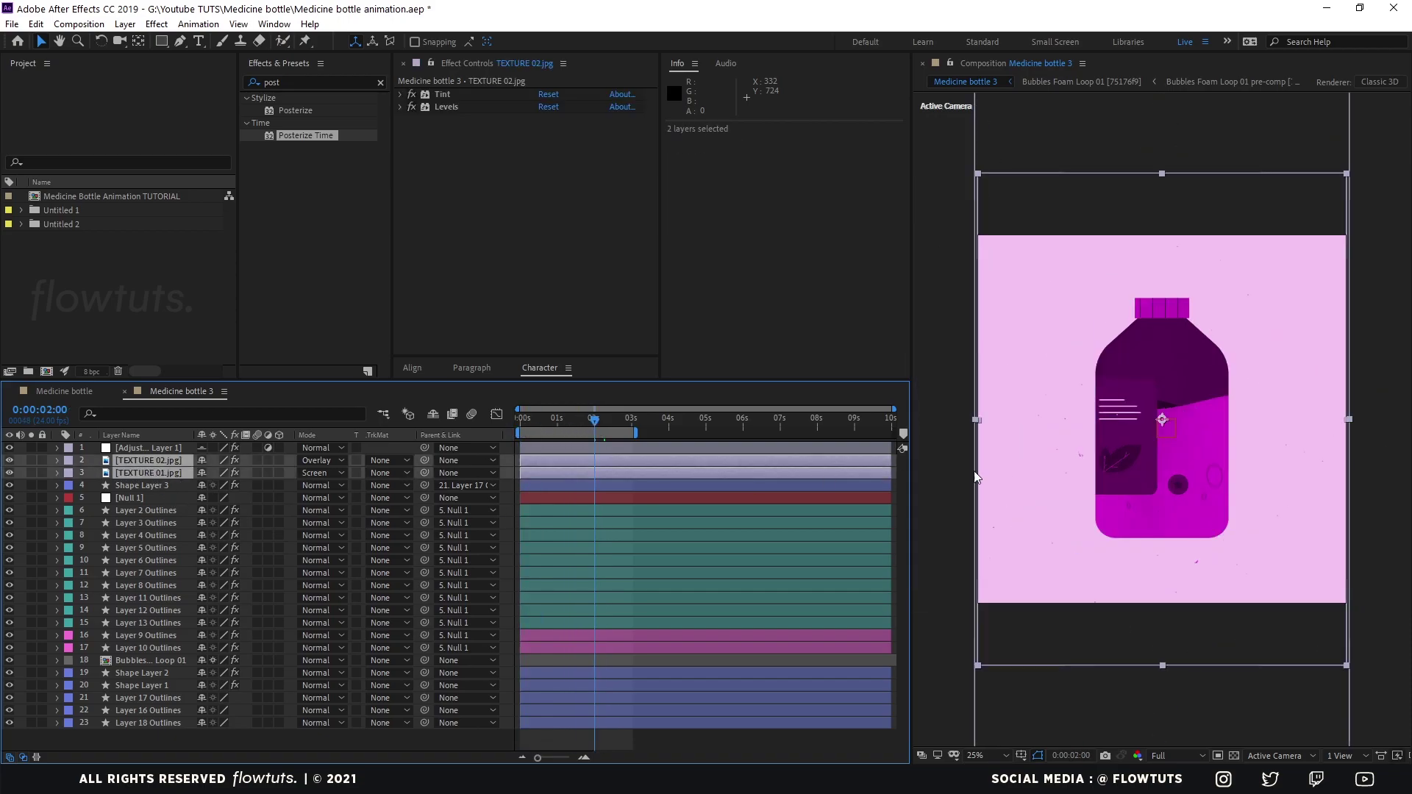
pyautogui.press('.')
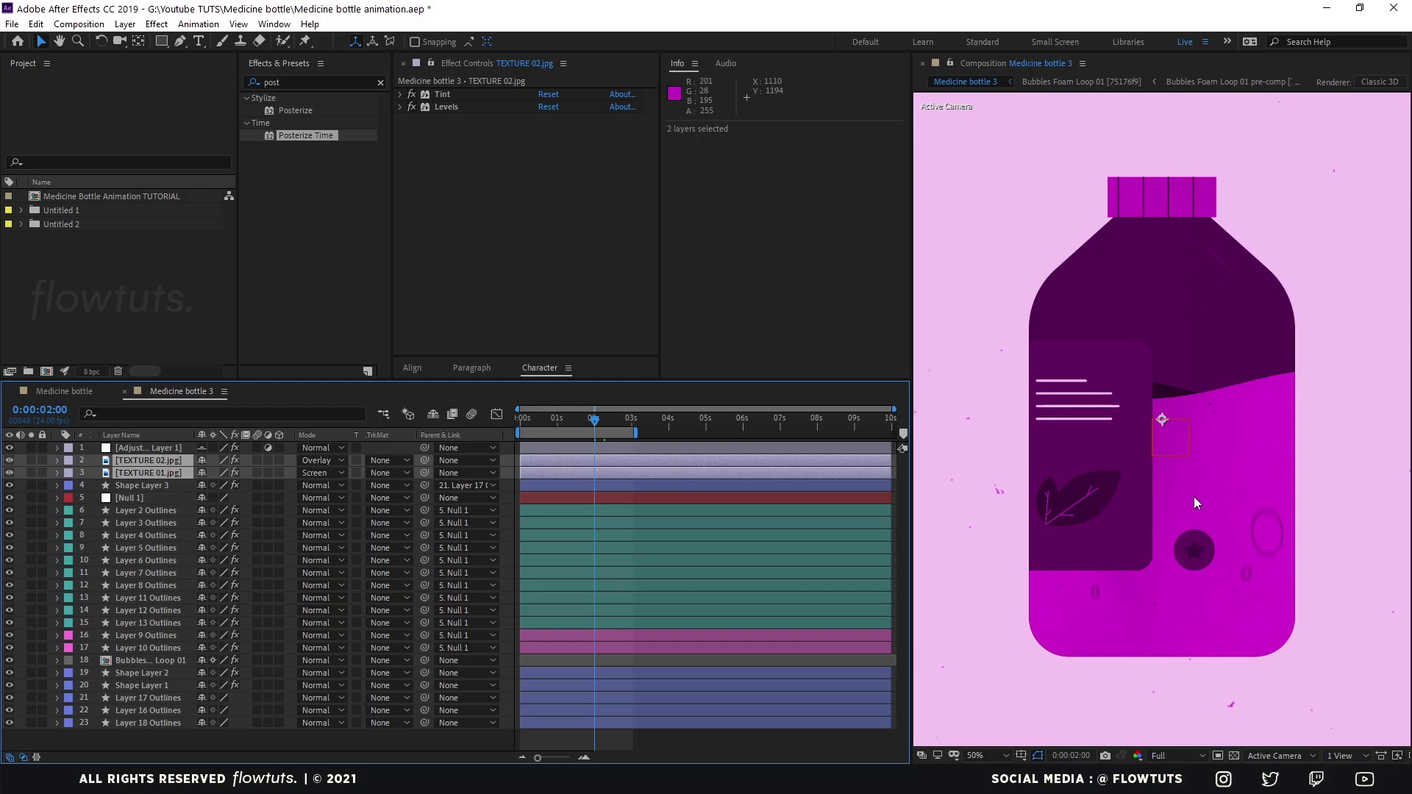
pyautogui.click(986, 756)
pyautogui.click(986, 495)
pyautogui.scroll(2, 1219, 468)
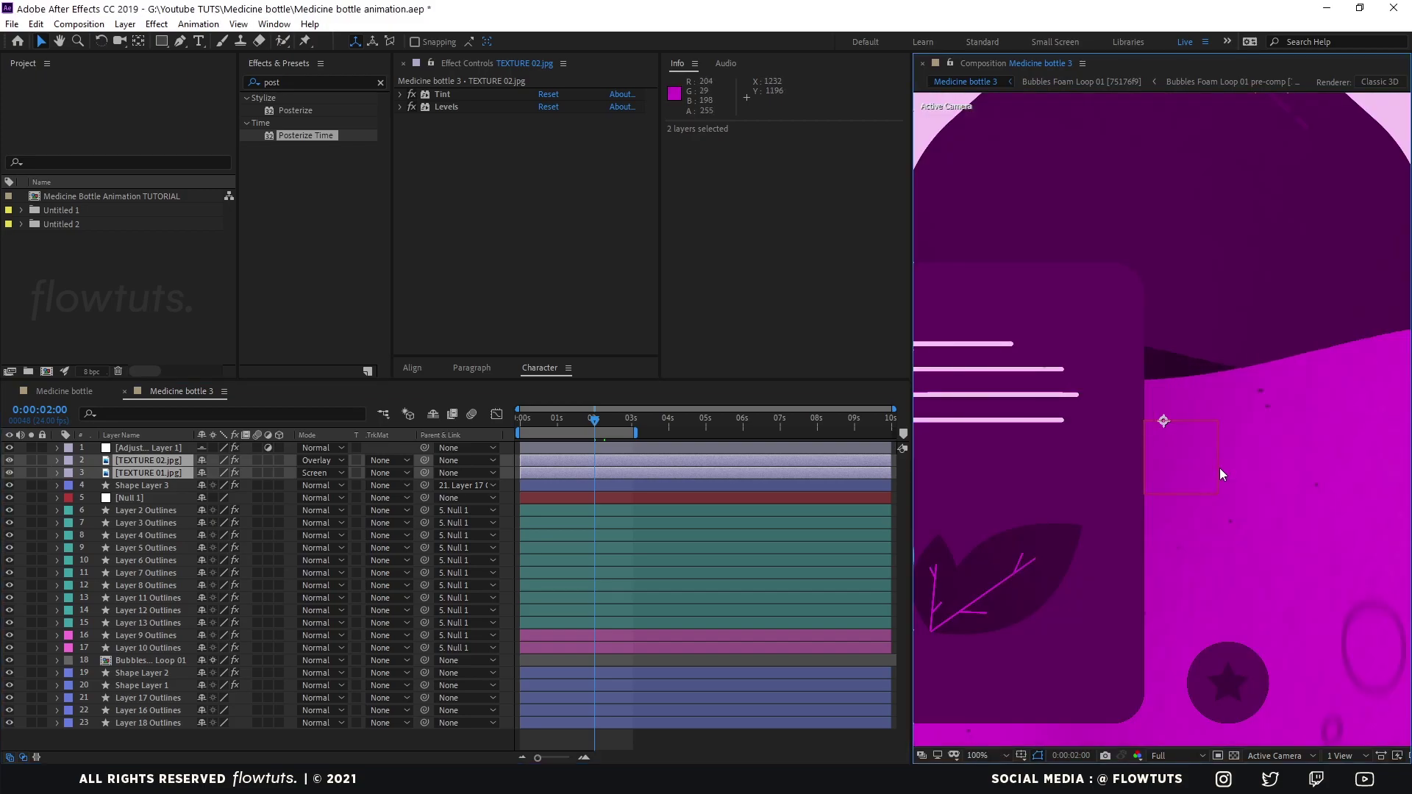
# Deselect the texture layers and preview the Medicine bottle 3 animation at 50% magnification
pyautogui.scroll(-1, 1219, 468)
pyautogui.click(584, 734)
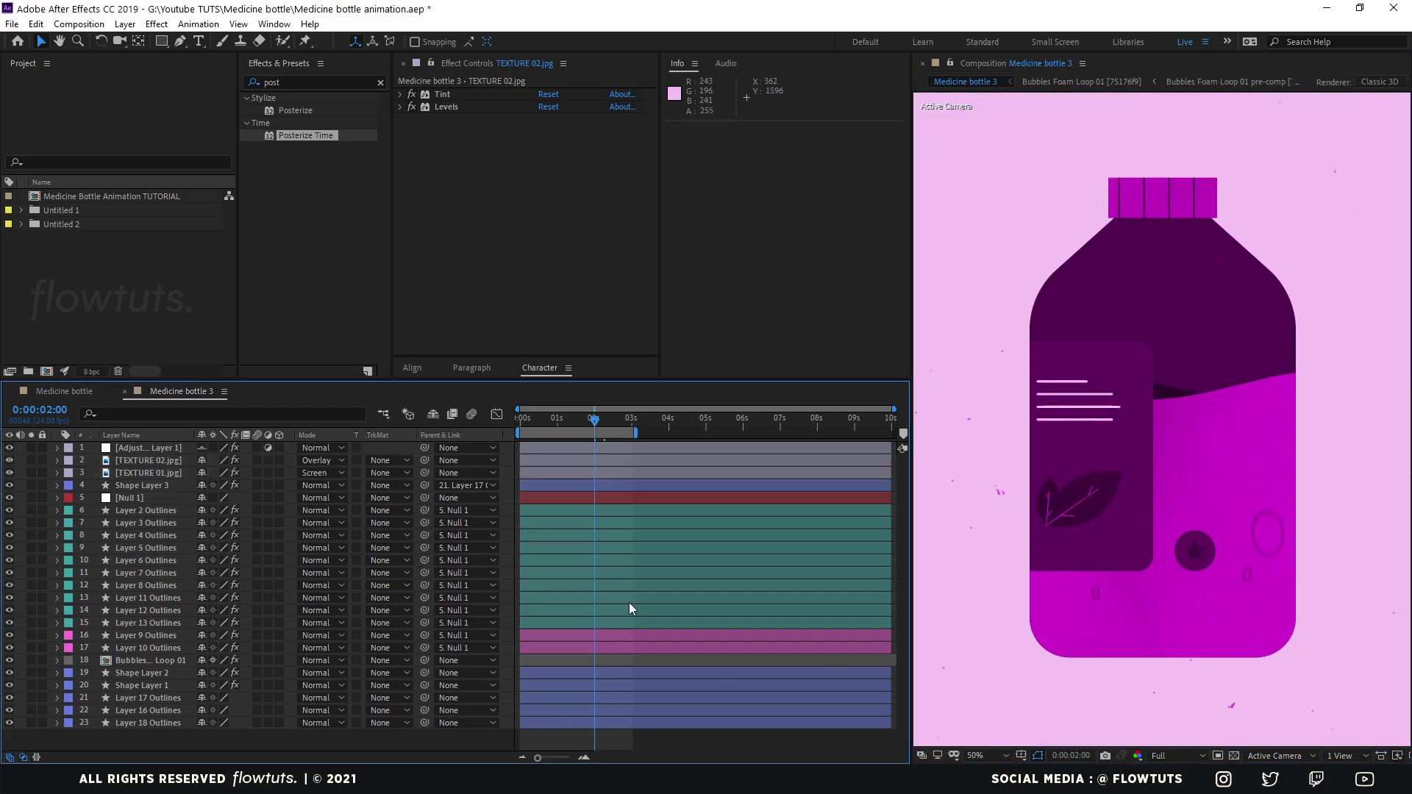
pyautogui.press('space')
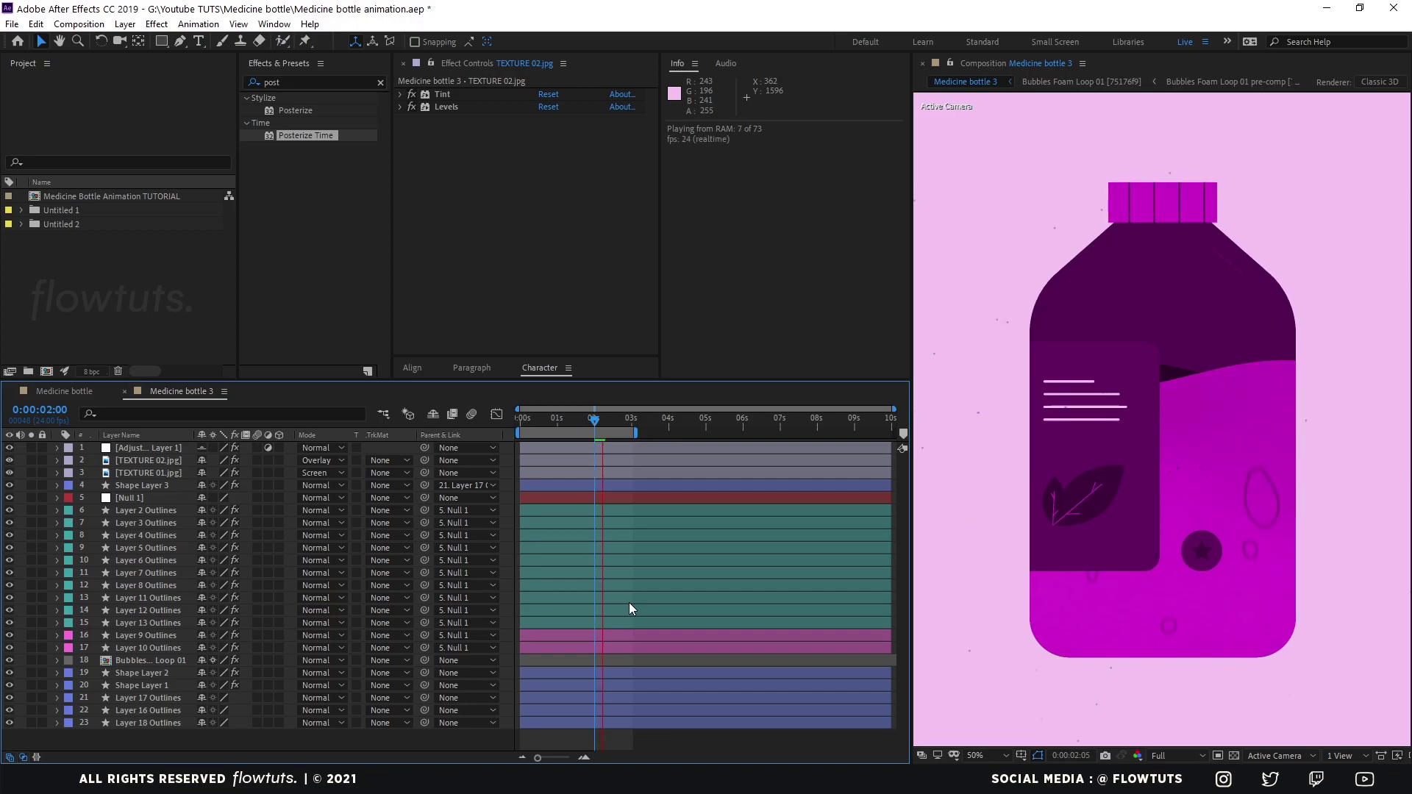